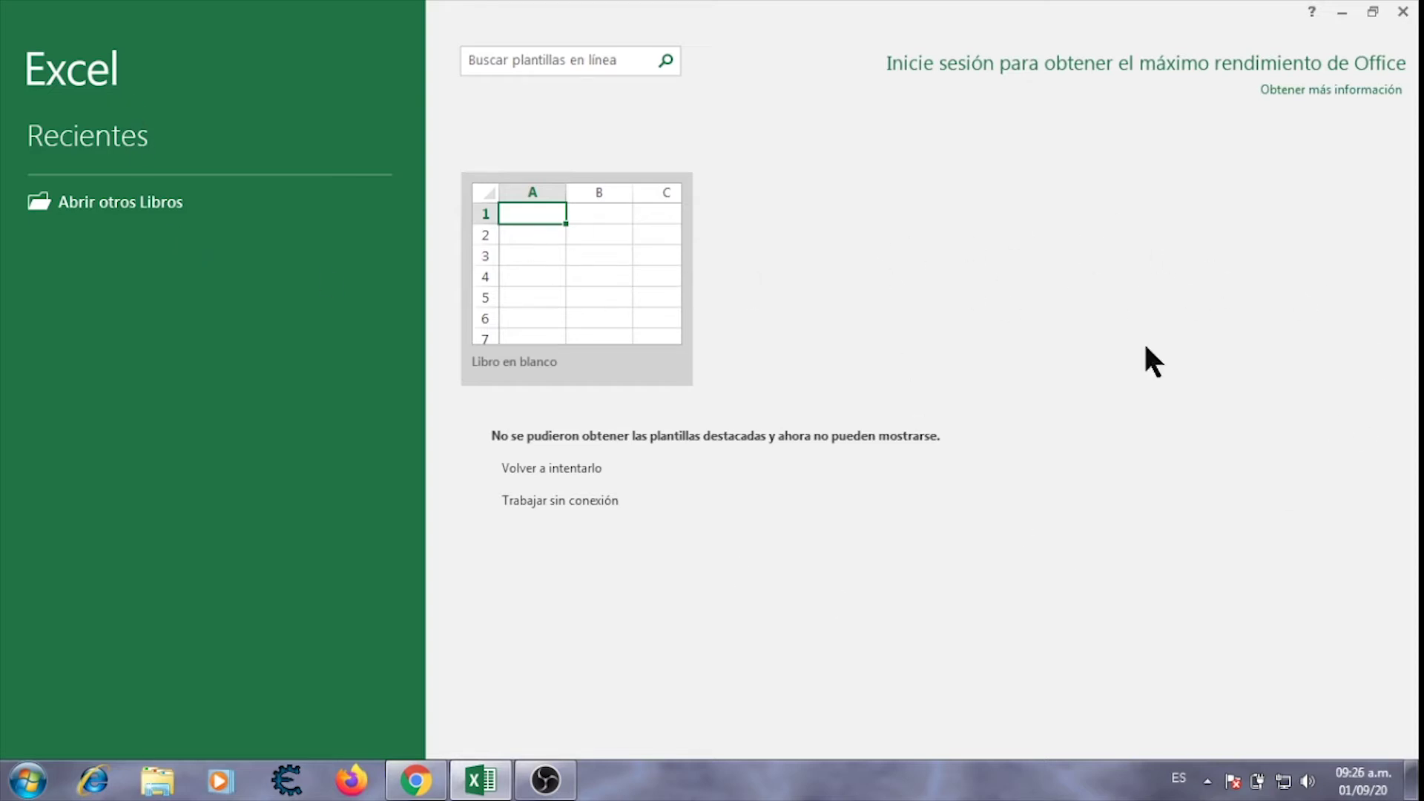
Create a new blank workbook from the 'Libro en blanco' template.
click(621, 278)
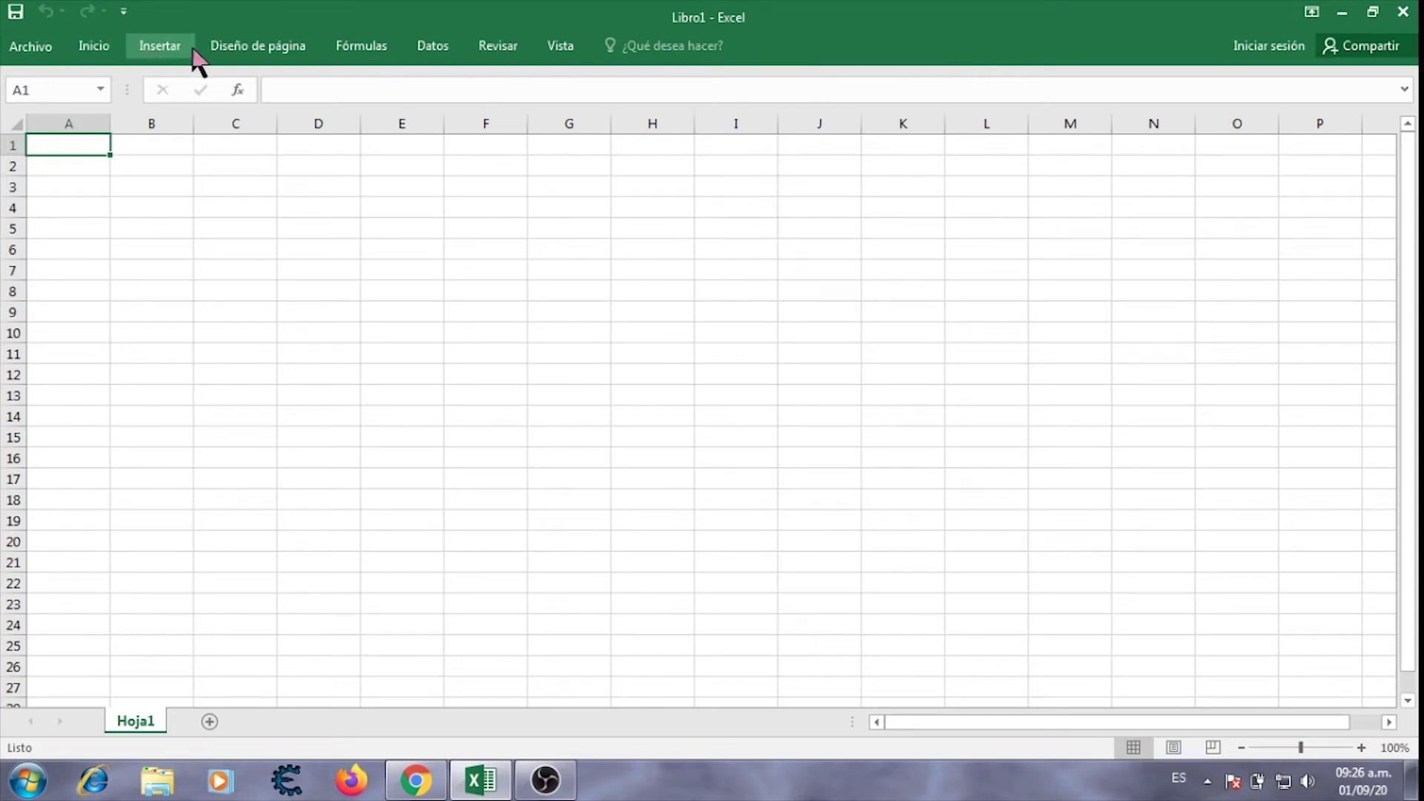
Pin the Inicio ribbon so its formatting commands stay permanently visible.
click(97, 48)
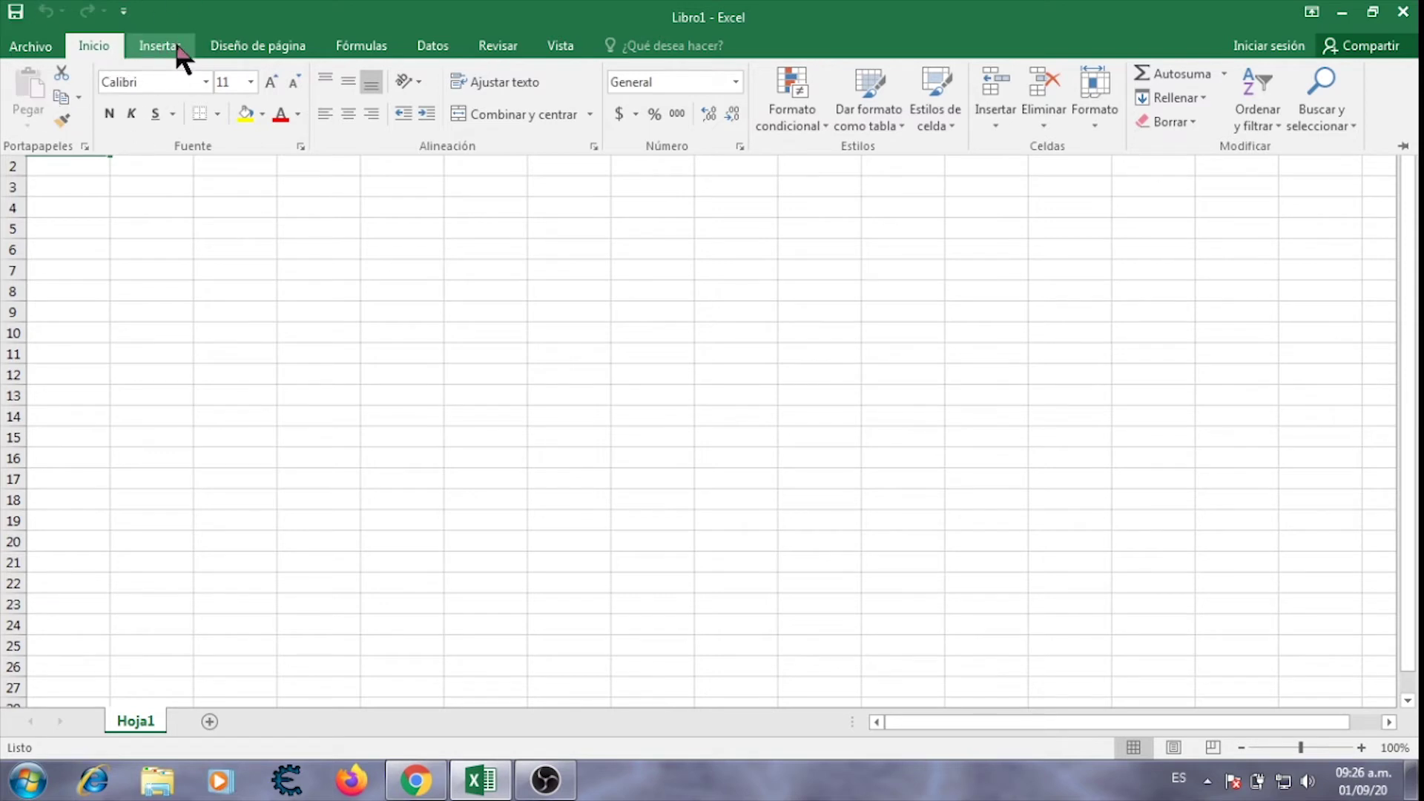
click(1404, 146)
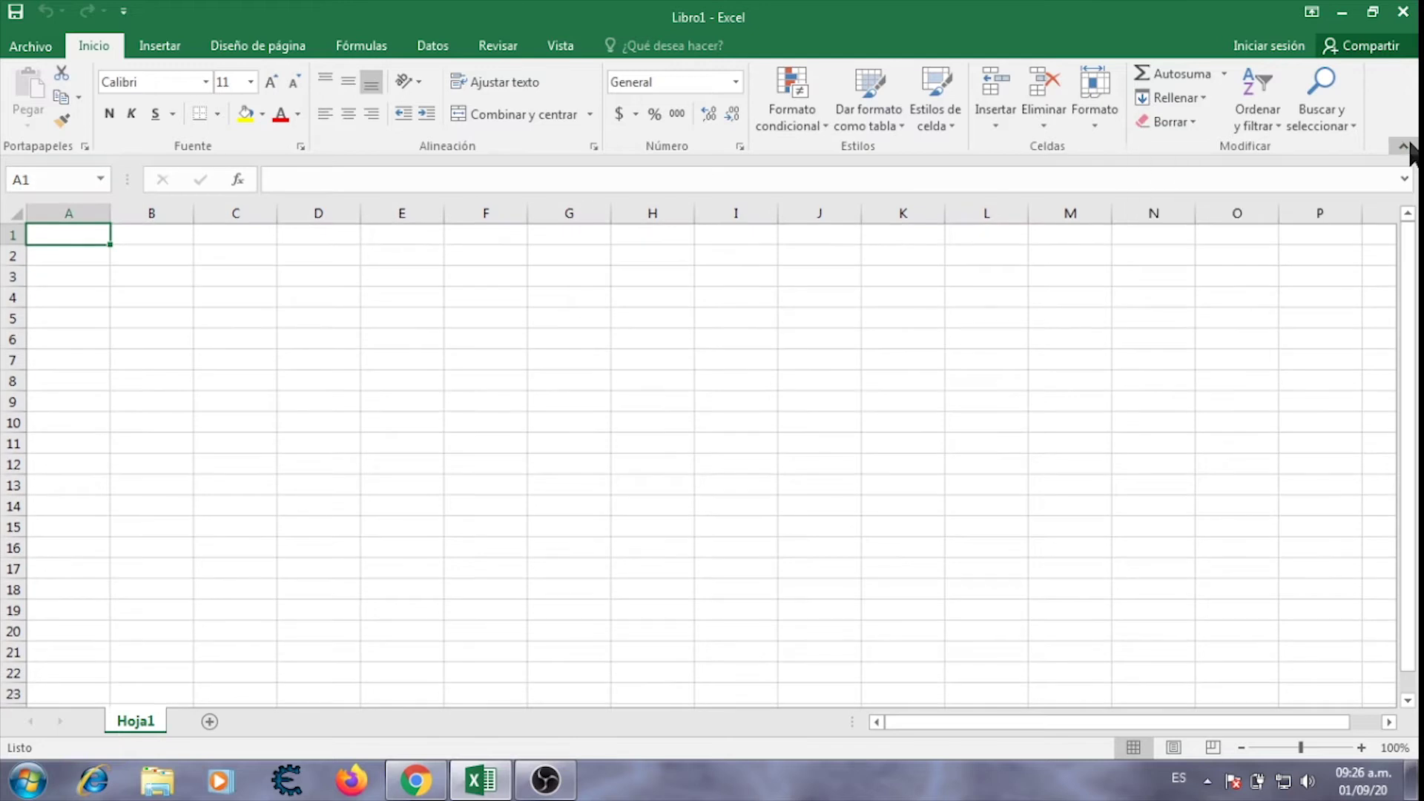
click(706, 374)
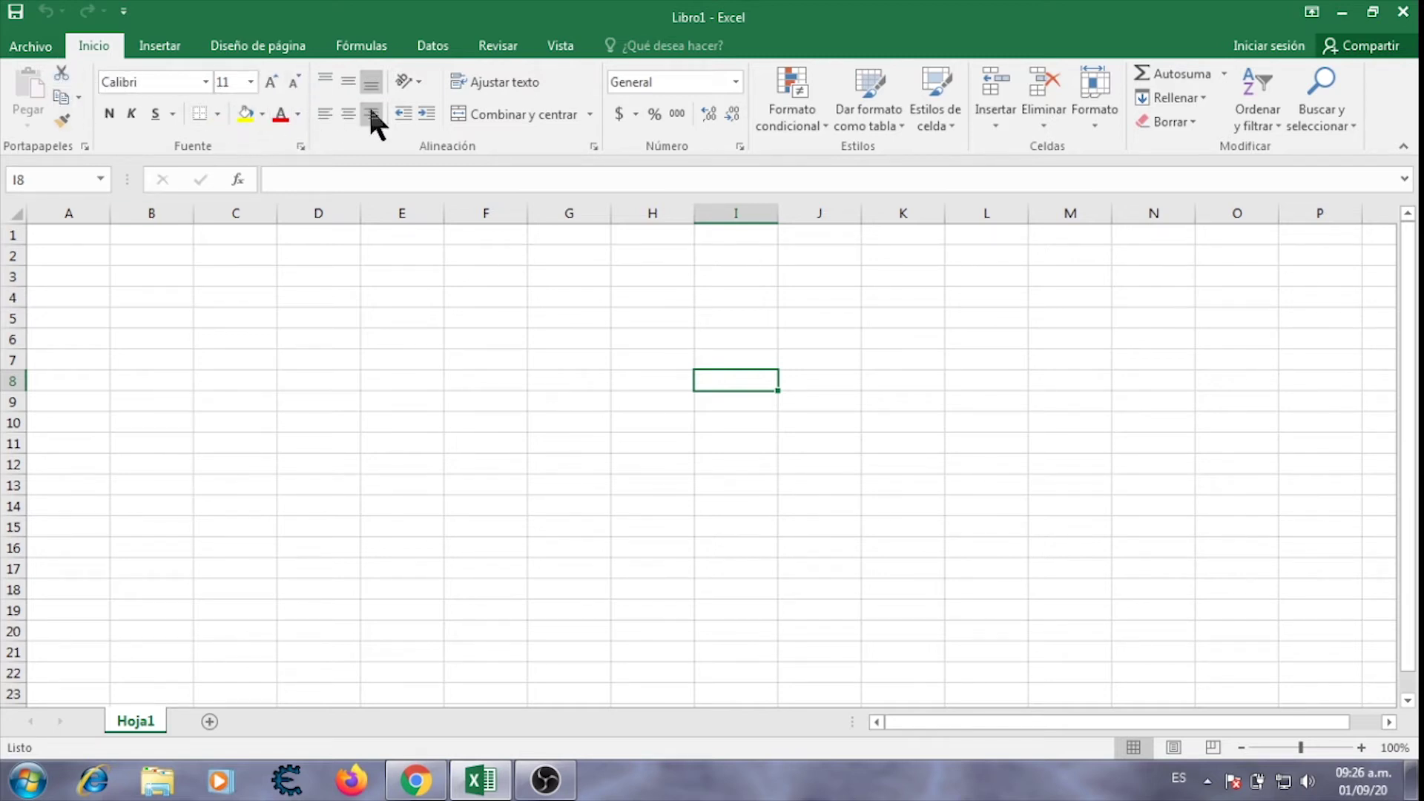
Practise selecting single cells, all of column A, all of row 1, and the range D4:E5.
click(197, 306)
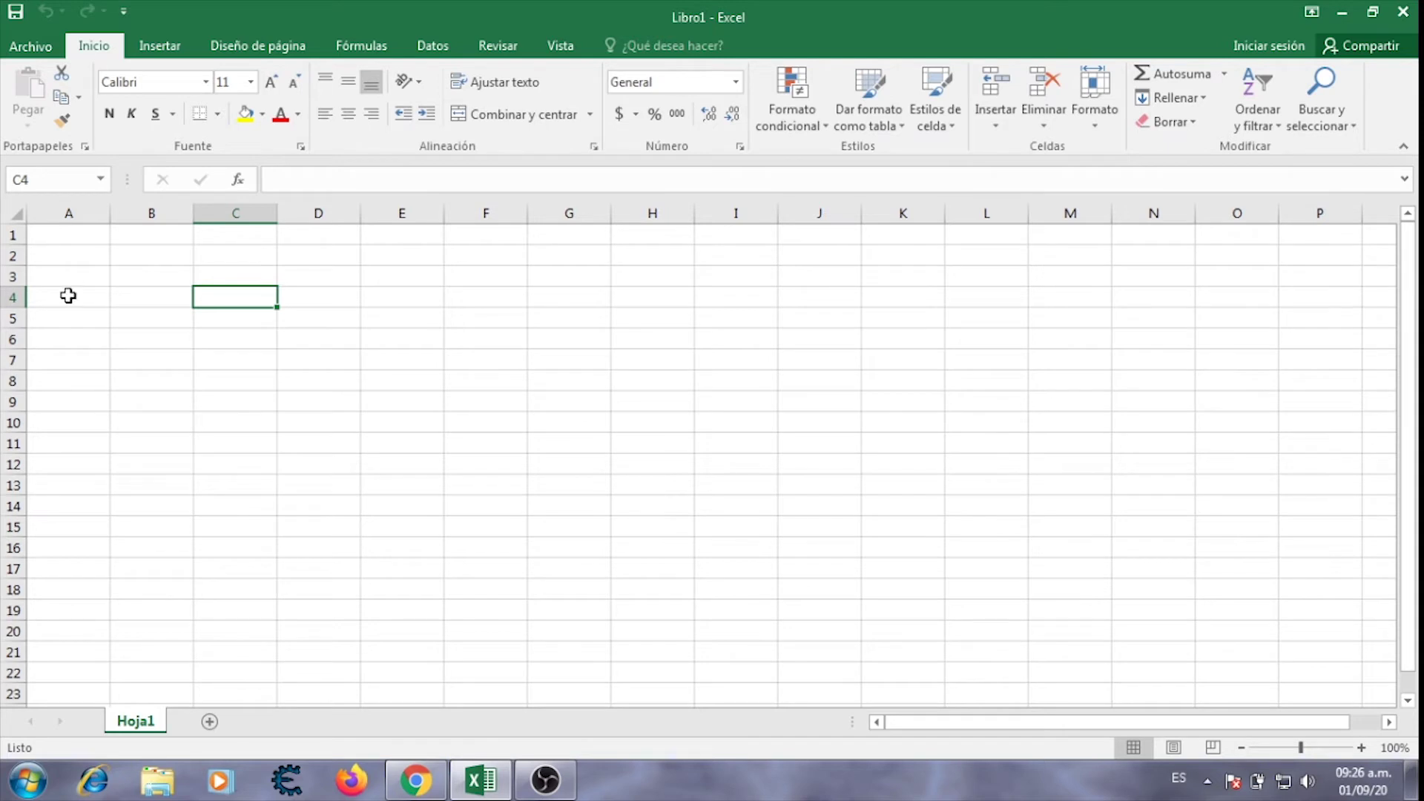
click(932, 339)
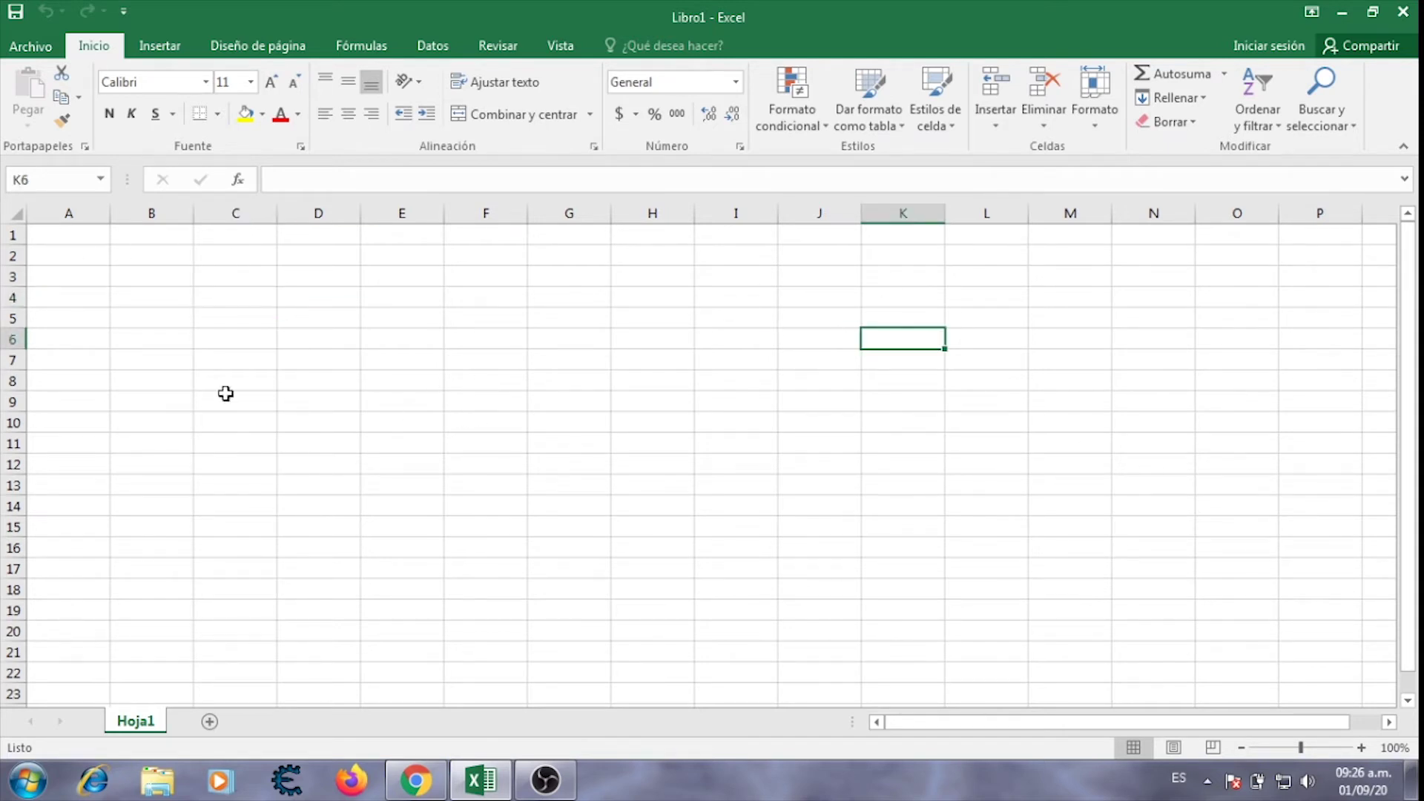
click(147, 276)
click(145, 254)
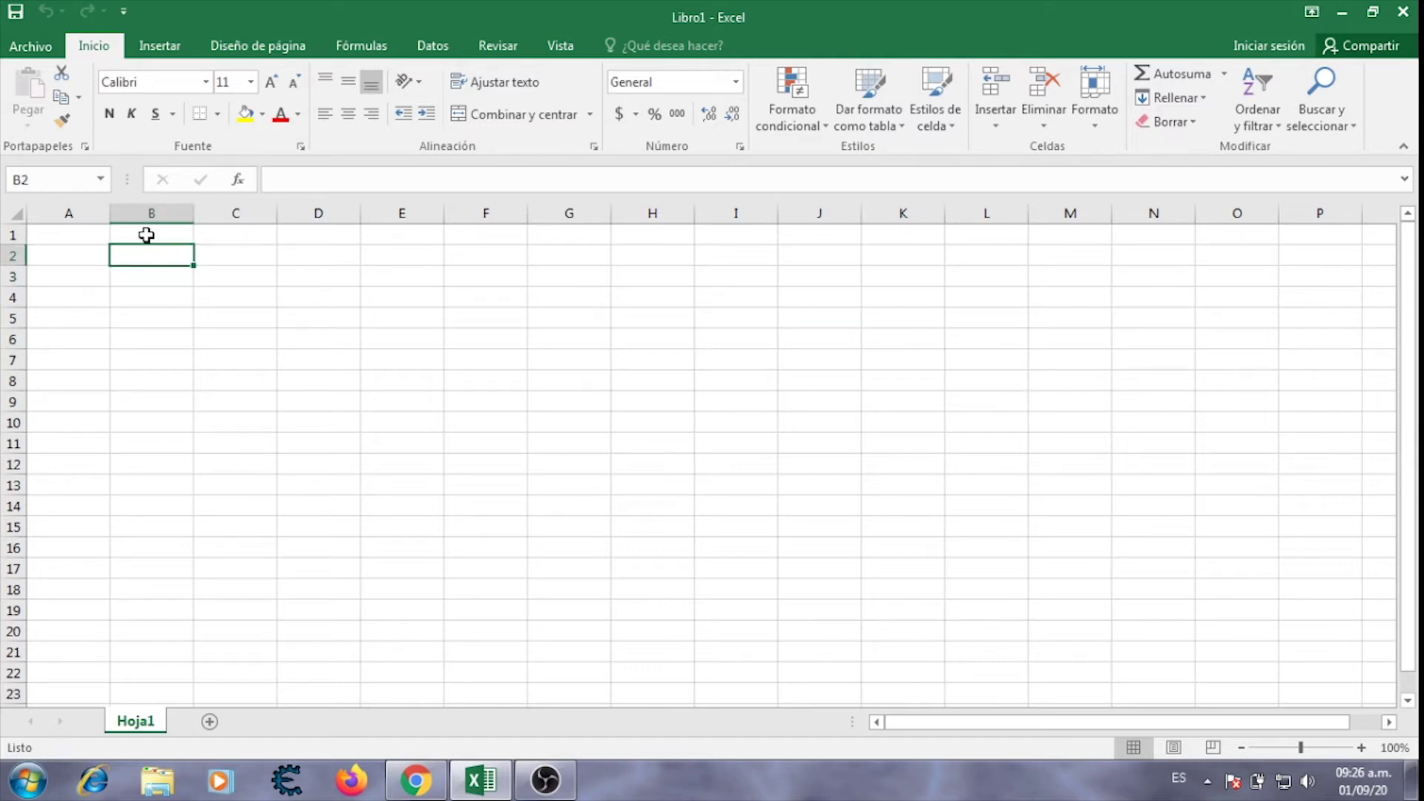
click(147, 234)
click(81, 297)
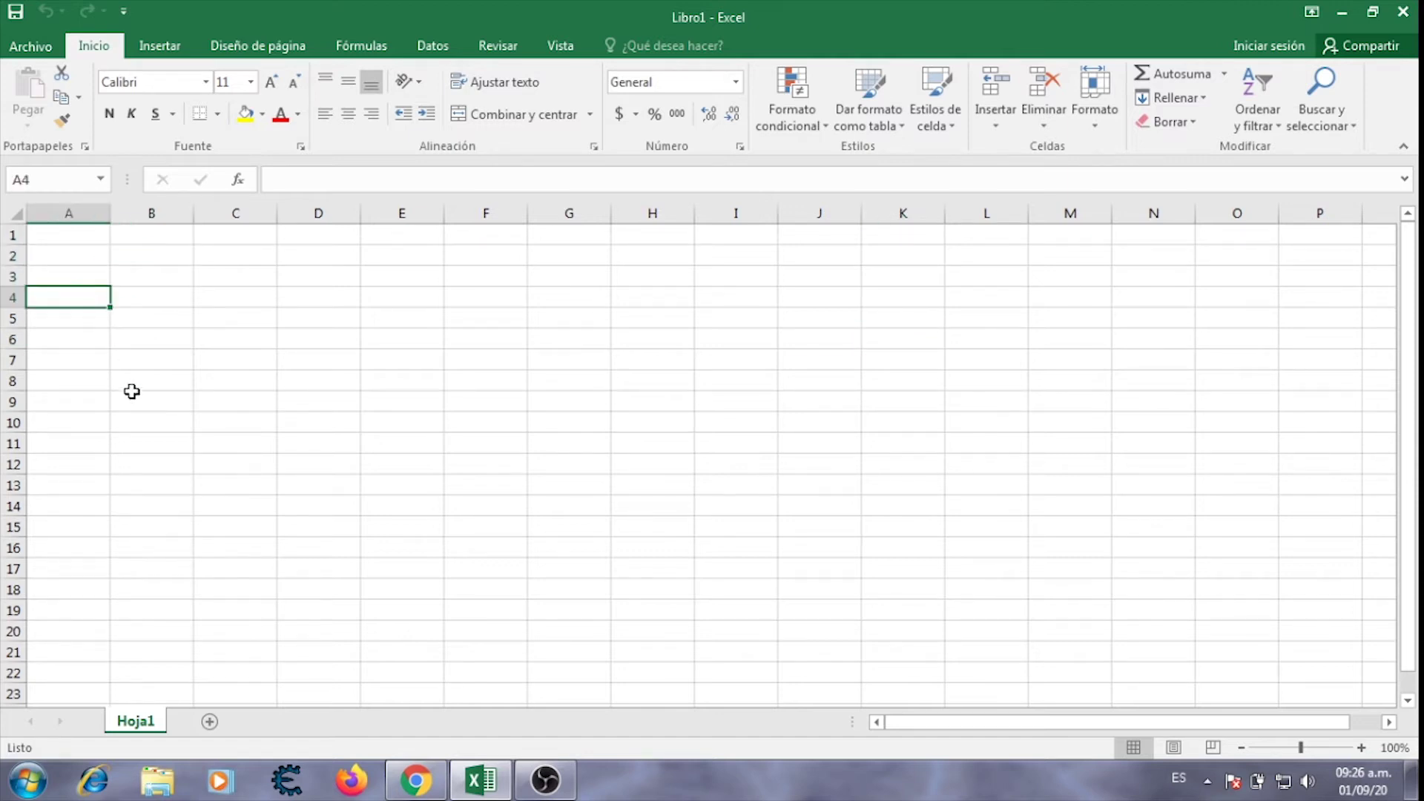
click(76, 212)
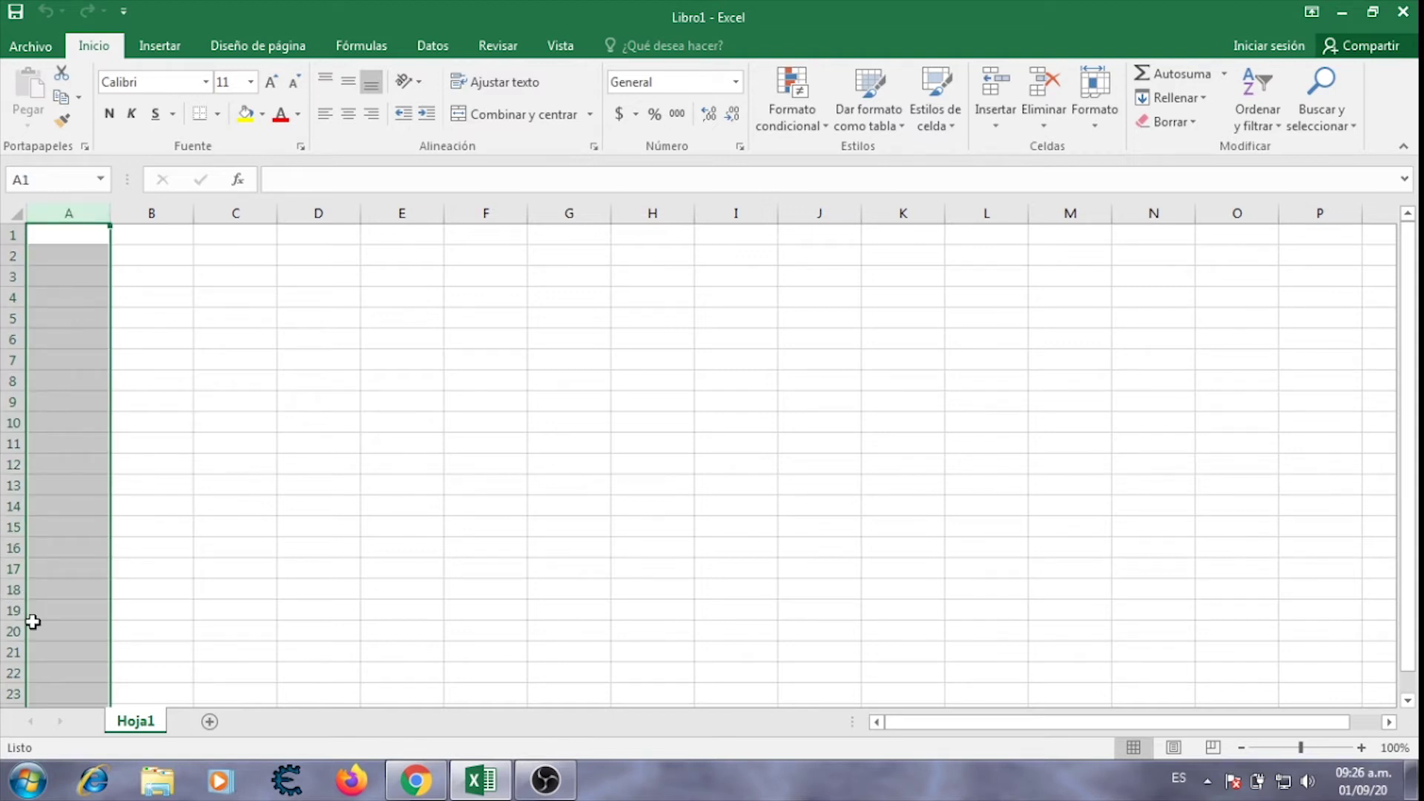
click(13, 235)
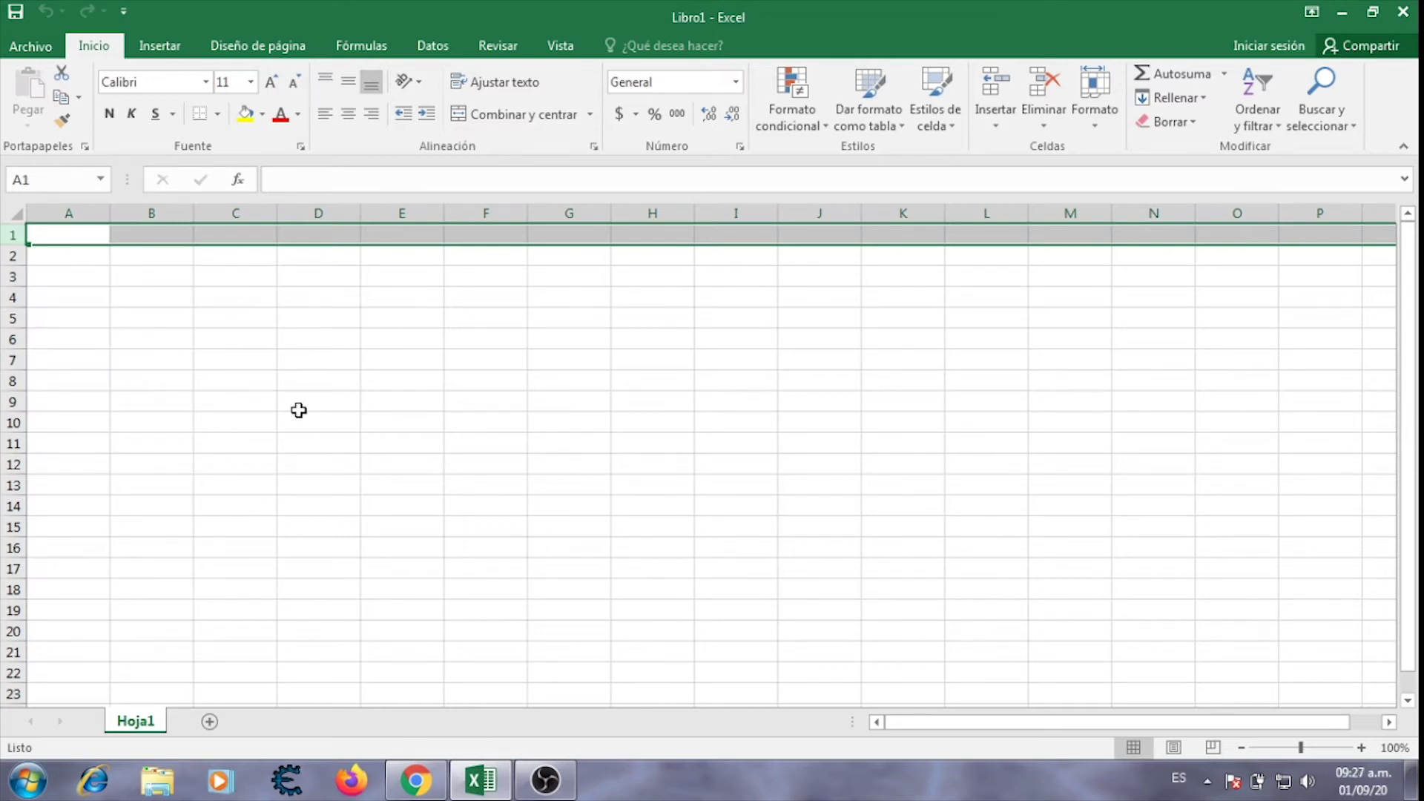
click(299, 343)
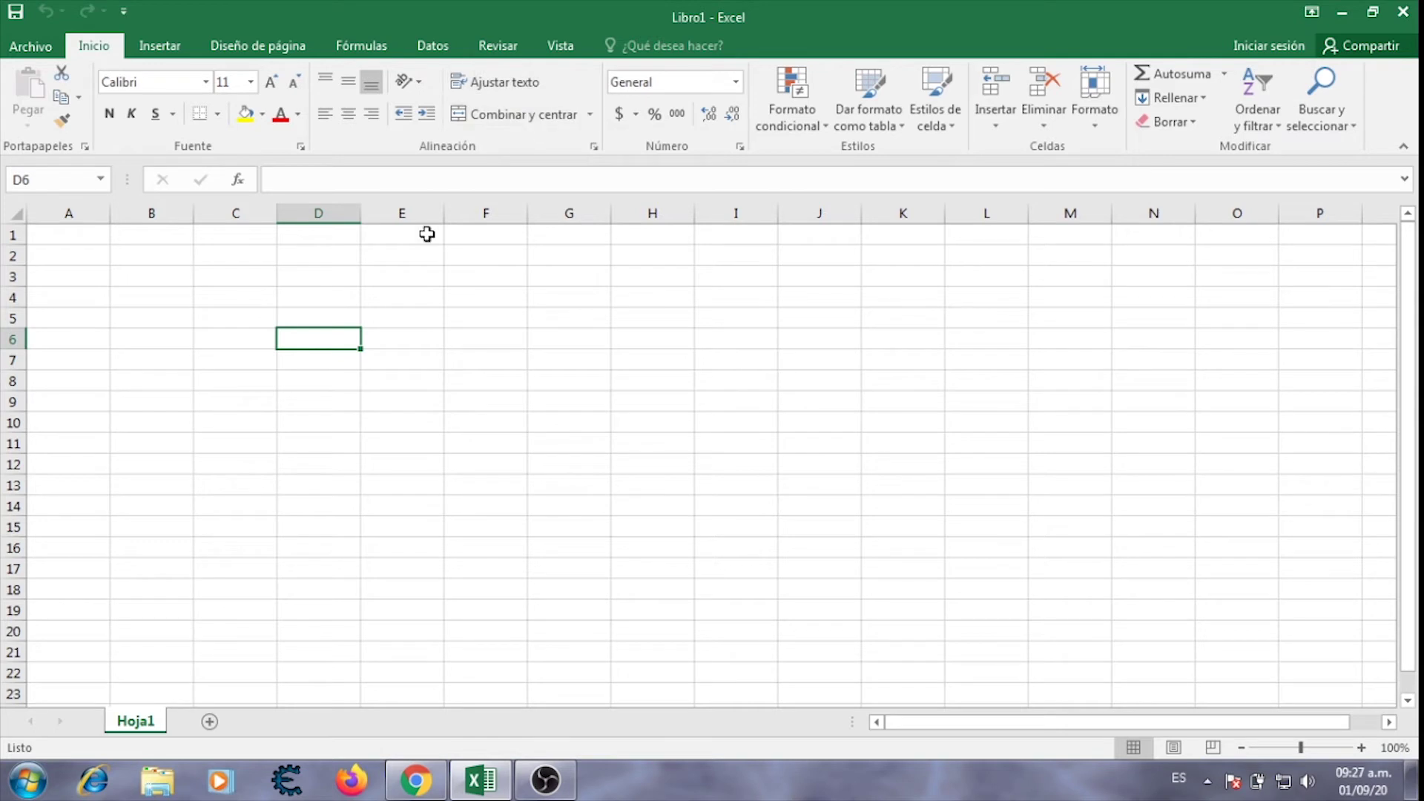
mouse_move(311, 294)
mouse_down()
mouse_move(381, 293)
mouse_move(411, 312)
mouse_move(395, 295)
mouse_up()
Merge and centre cells D4 and E4 with Combinar y centrar.
click(321, 295)
click(402, 298)
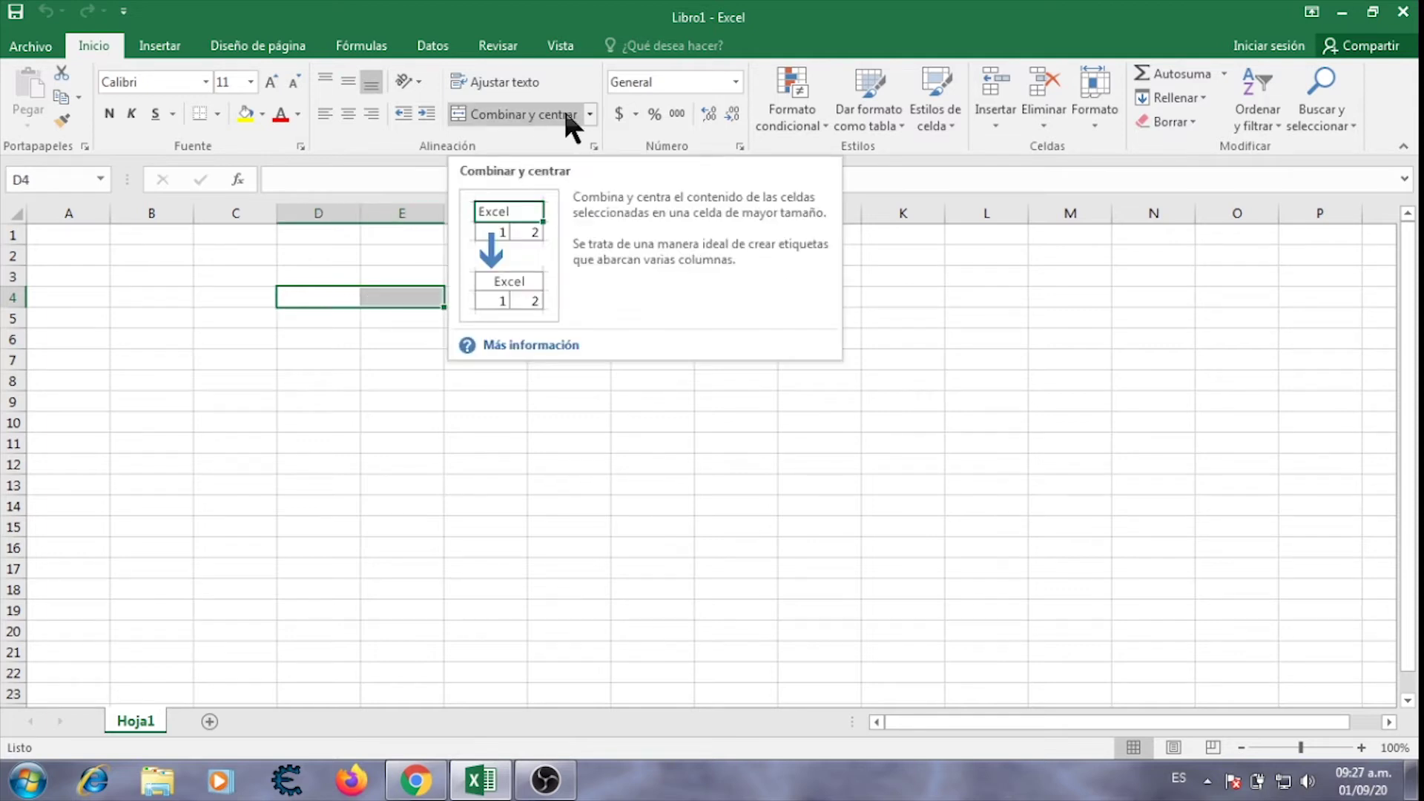
click(591, 113)
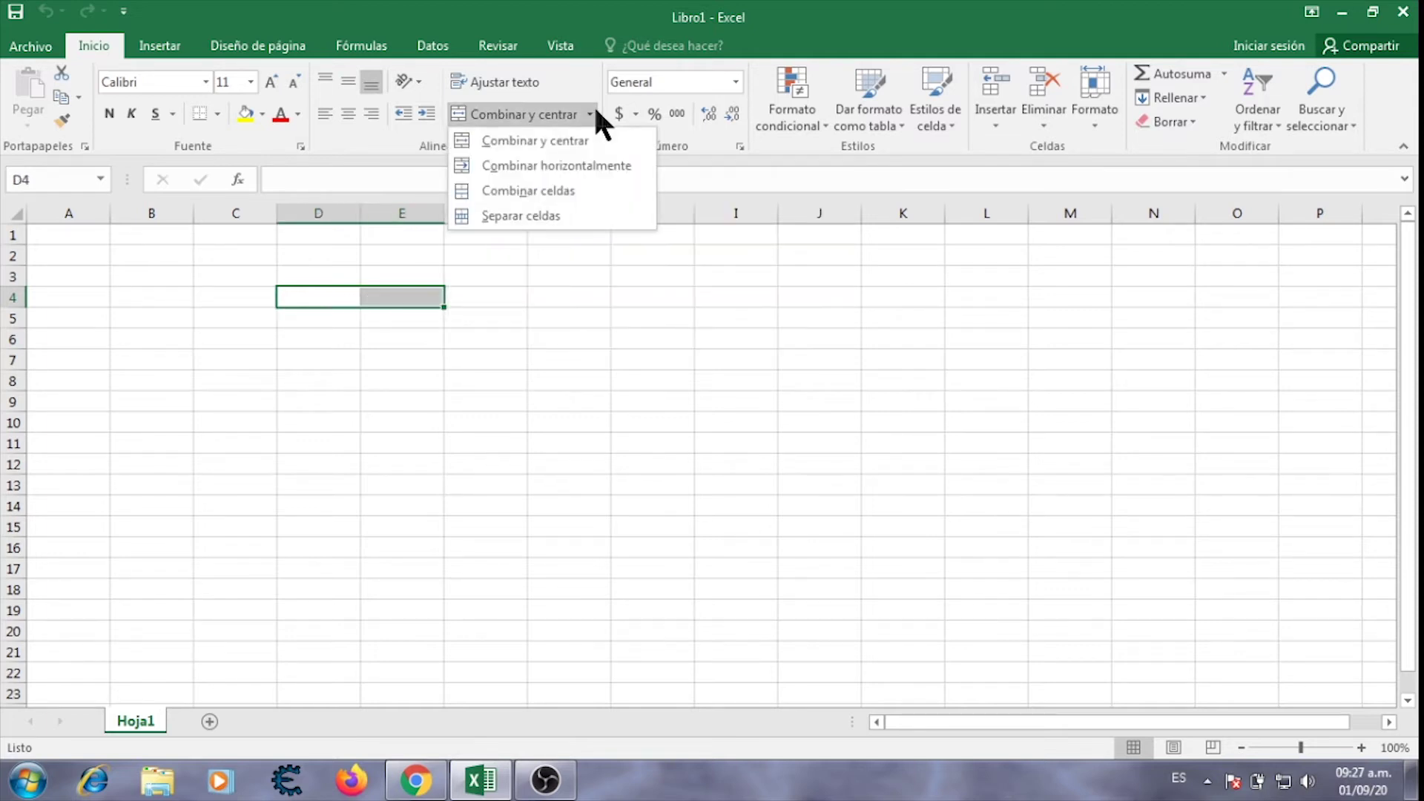
click(527, 113)
Type ffffffffff into the merged D4 cell and confirm it.
click(363, 374)
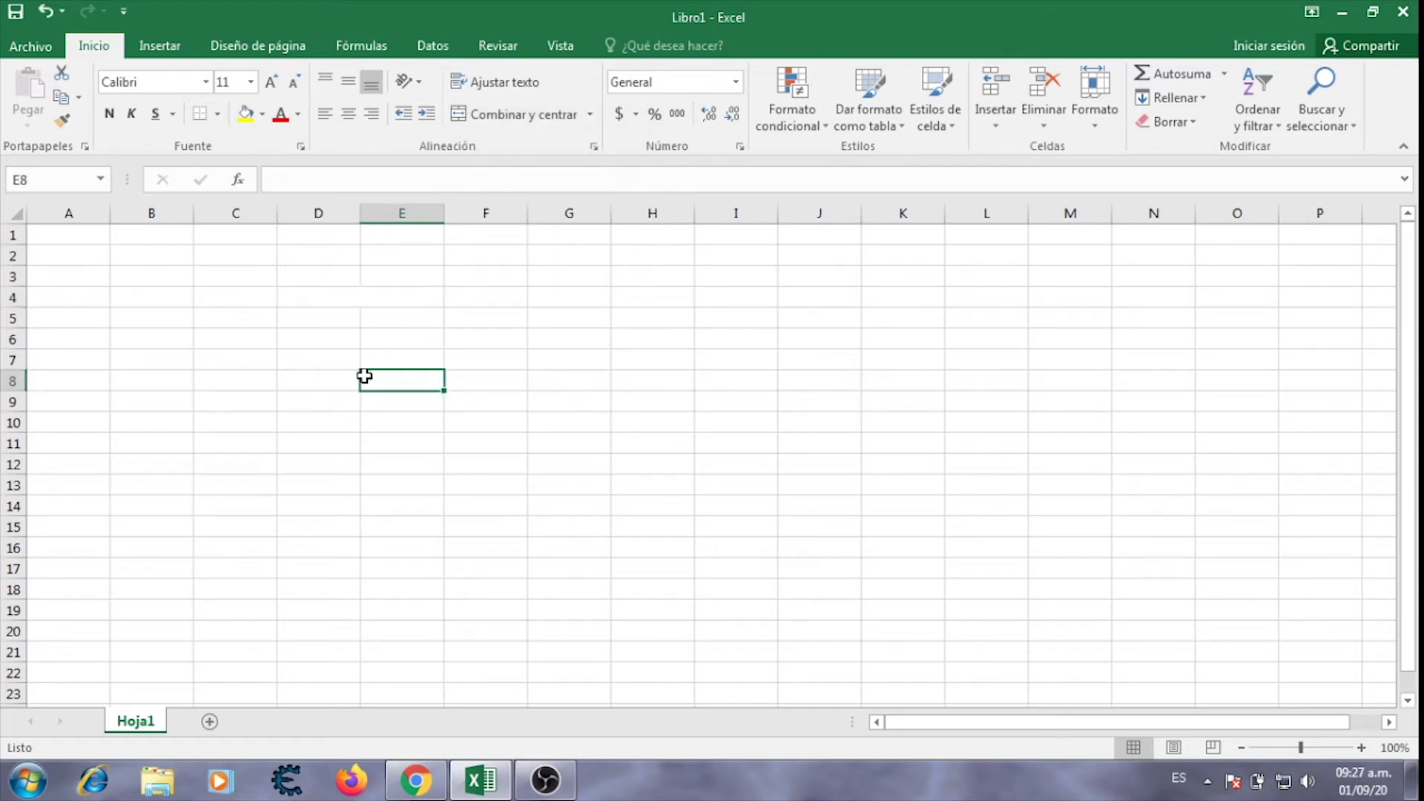
click(350, 302)
text(ff)
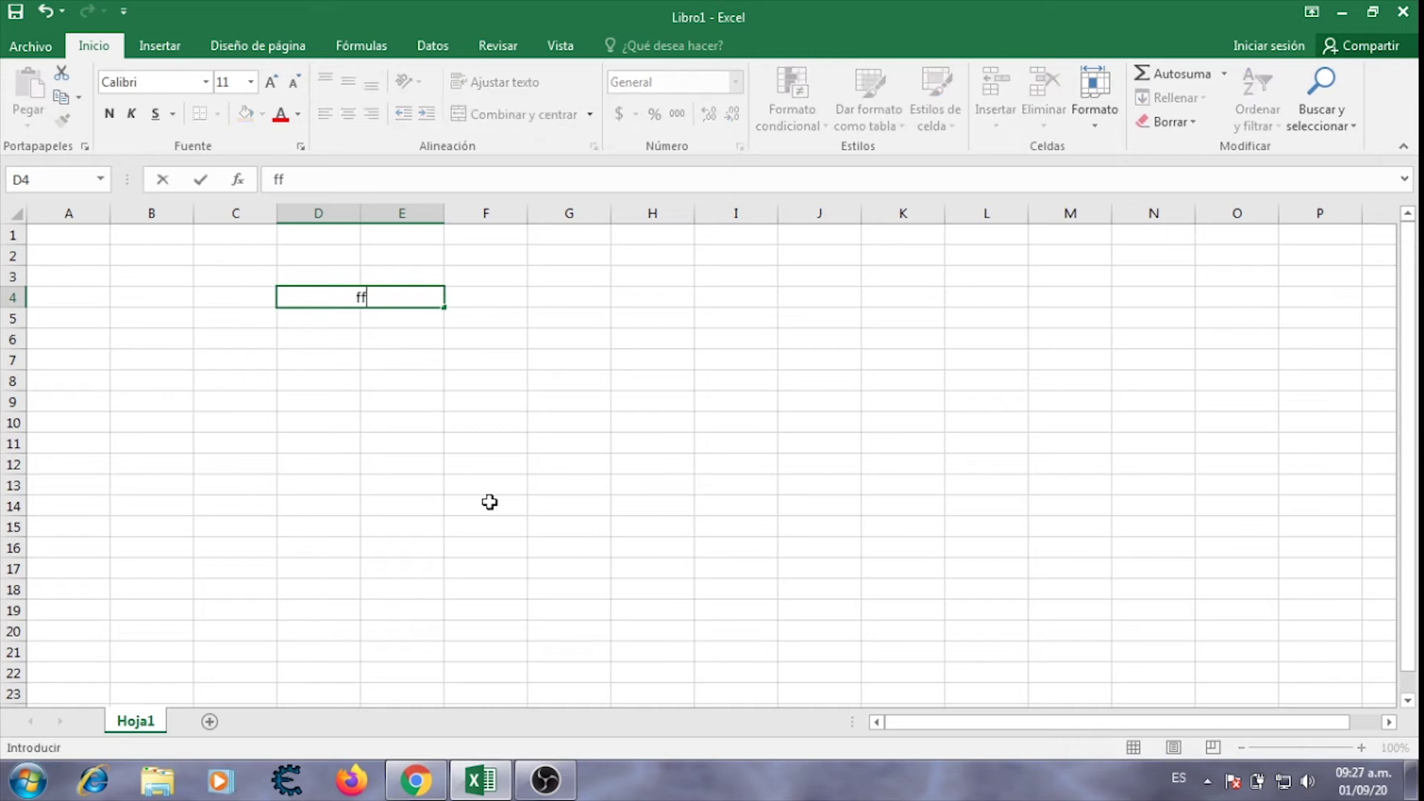
text(ffffffffff)
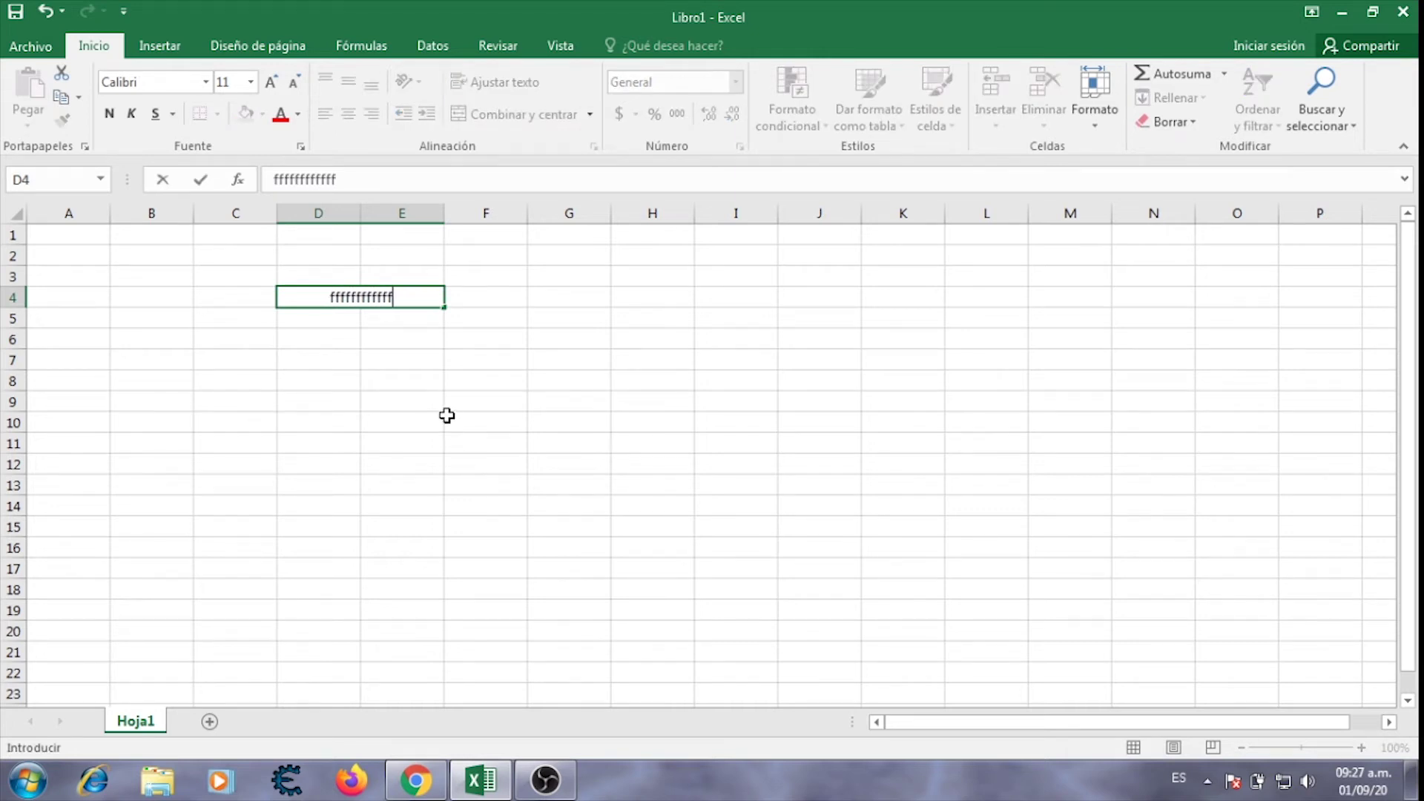
click(448, 419)
click(372, 309)
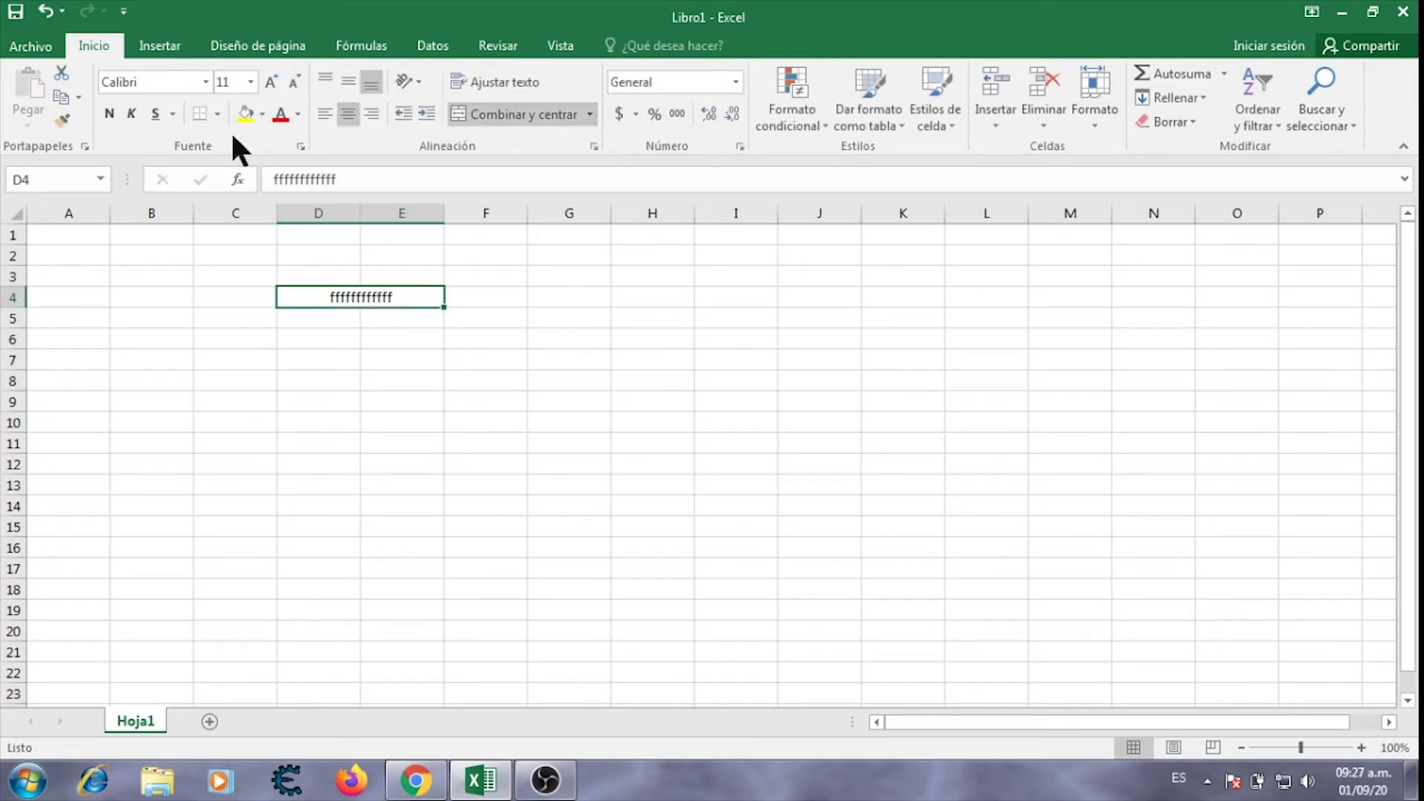
Give D4:E4 an outside border, then upgrade it to Borde exterior grueso.
click(216, 114)
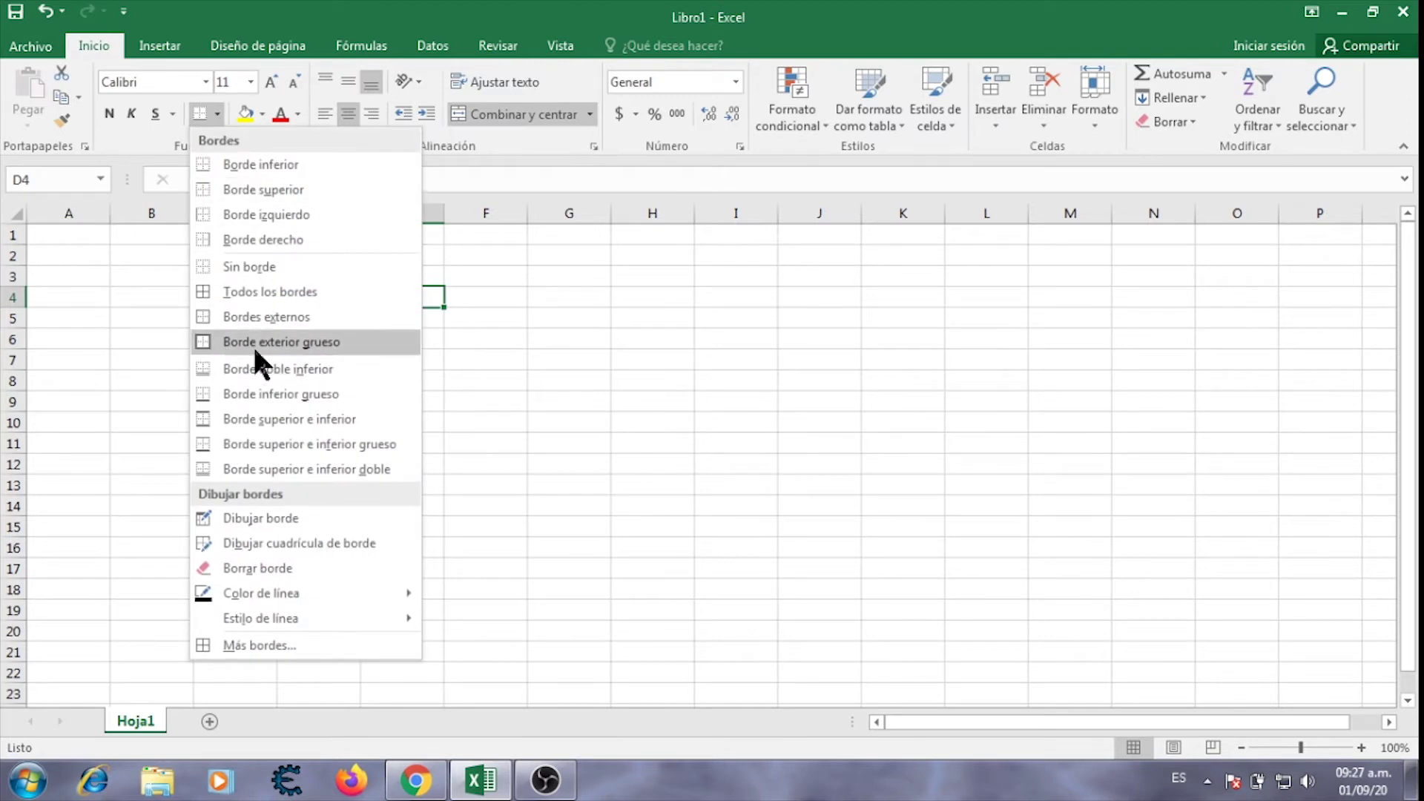
click(274, 316)
click(526, 405)
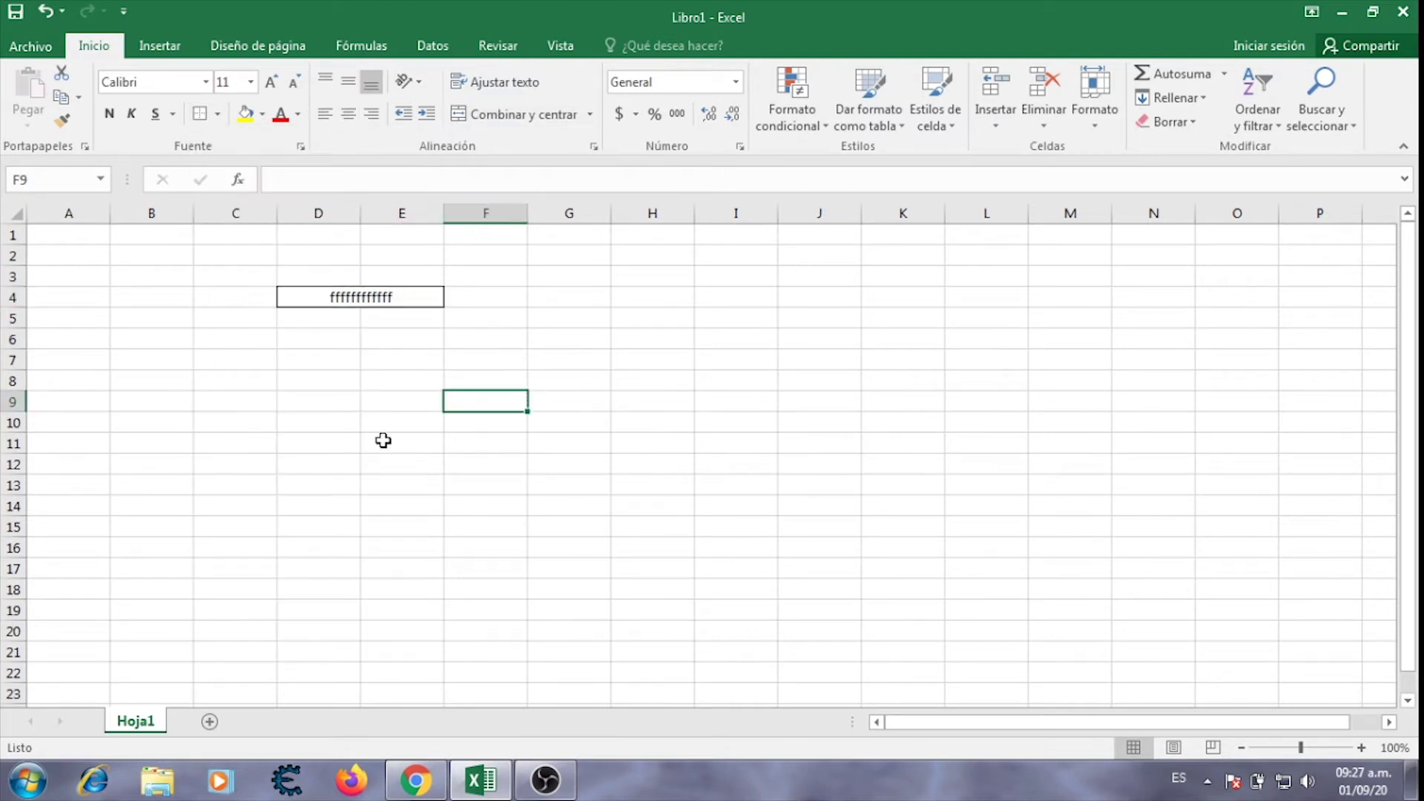
click(349, 303)
click(217, 114)
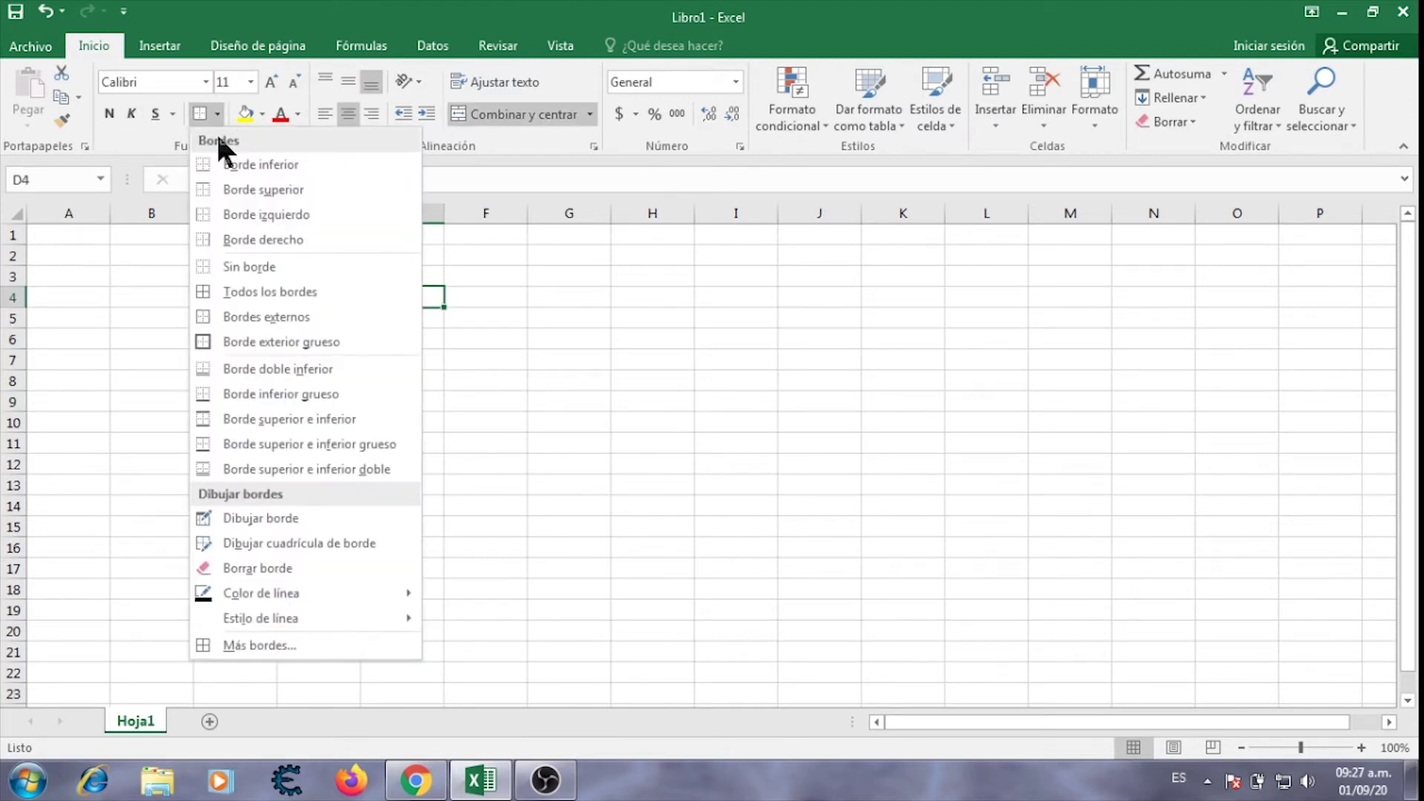
click(234, 347)
click(502, 406)
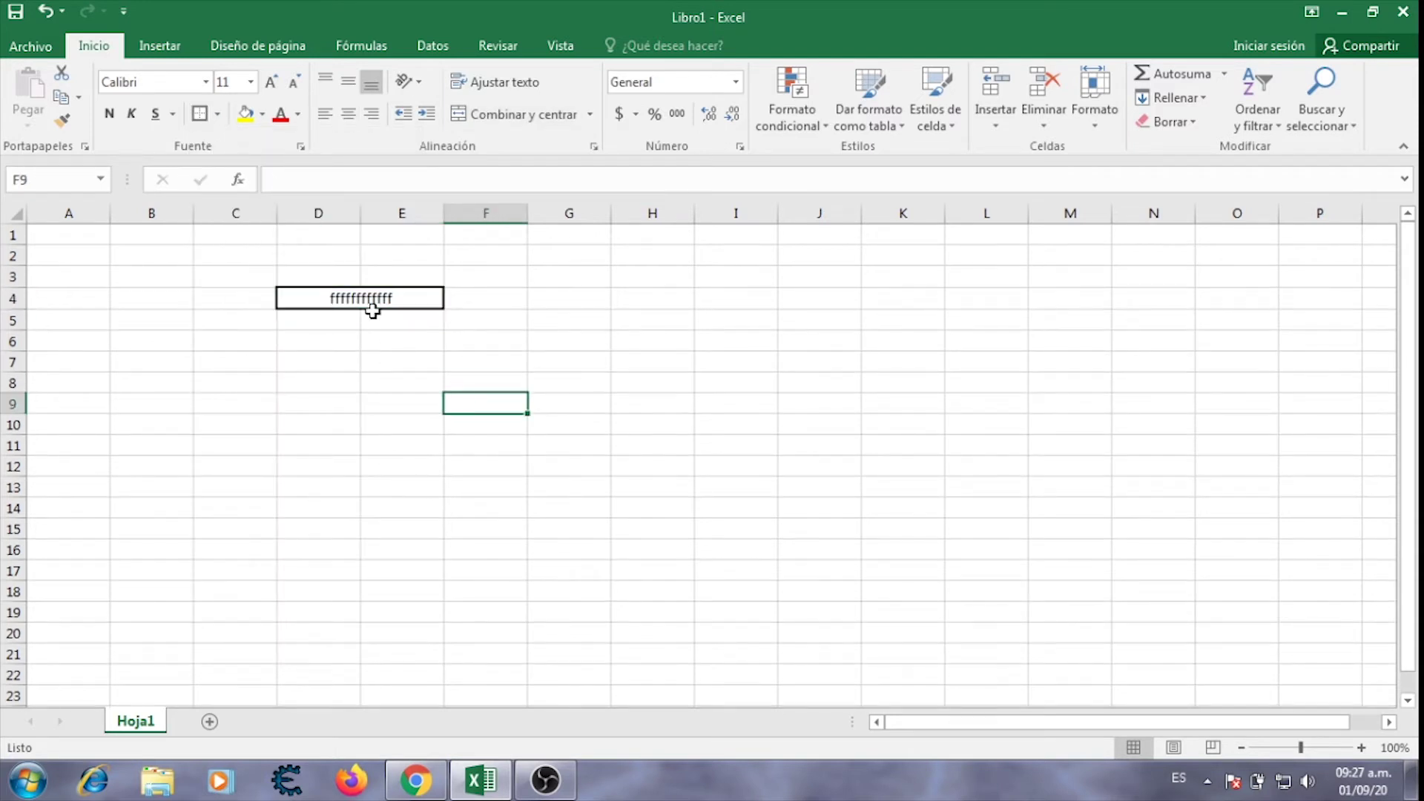
click(377, 301)
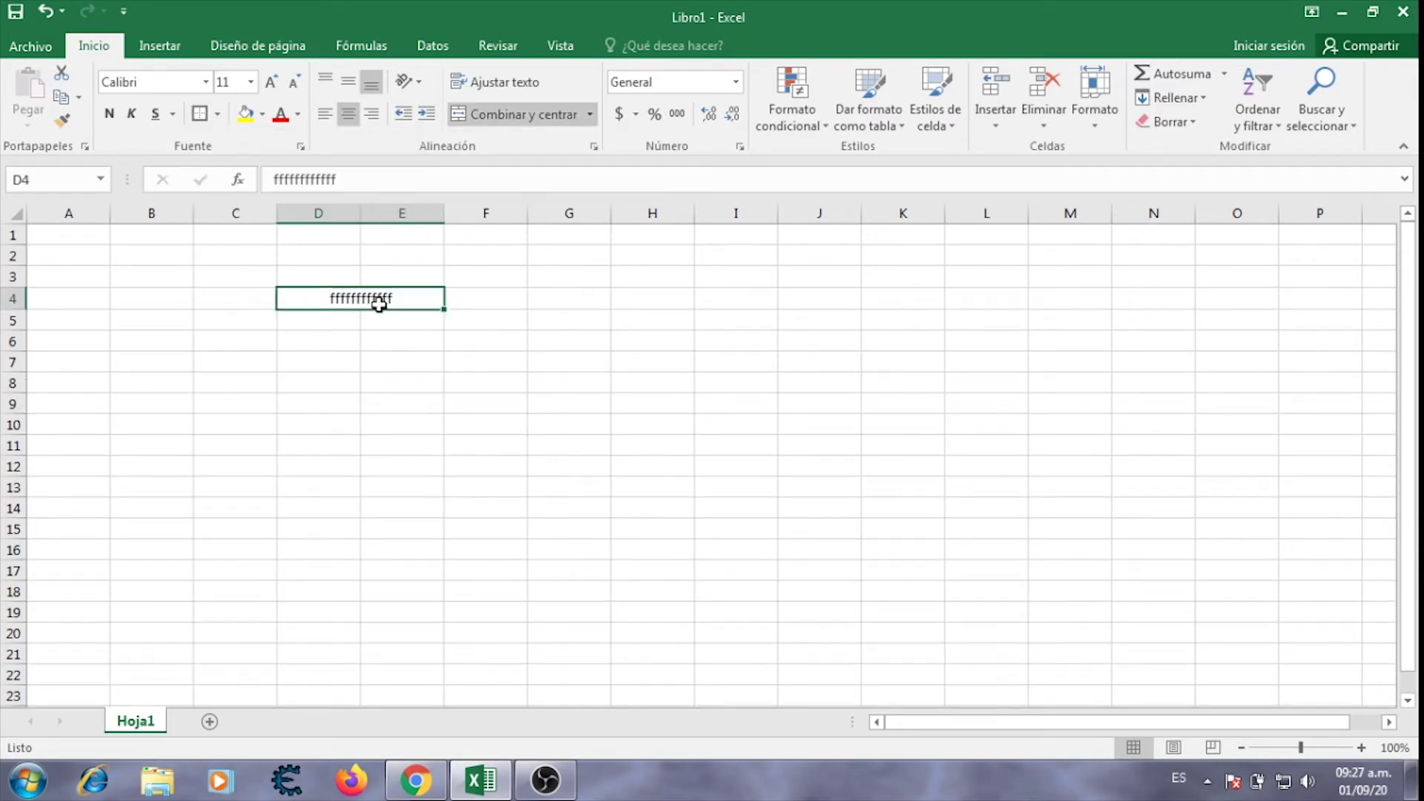
Unmerge D4 and E4, check each cell, and reselect D4:E4 together.
click(514, 118)
click(499, 381)
click(373, 305)
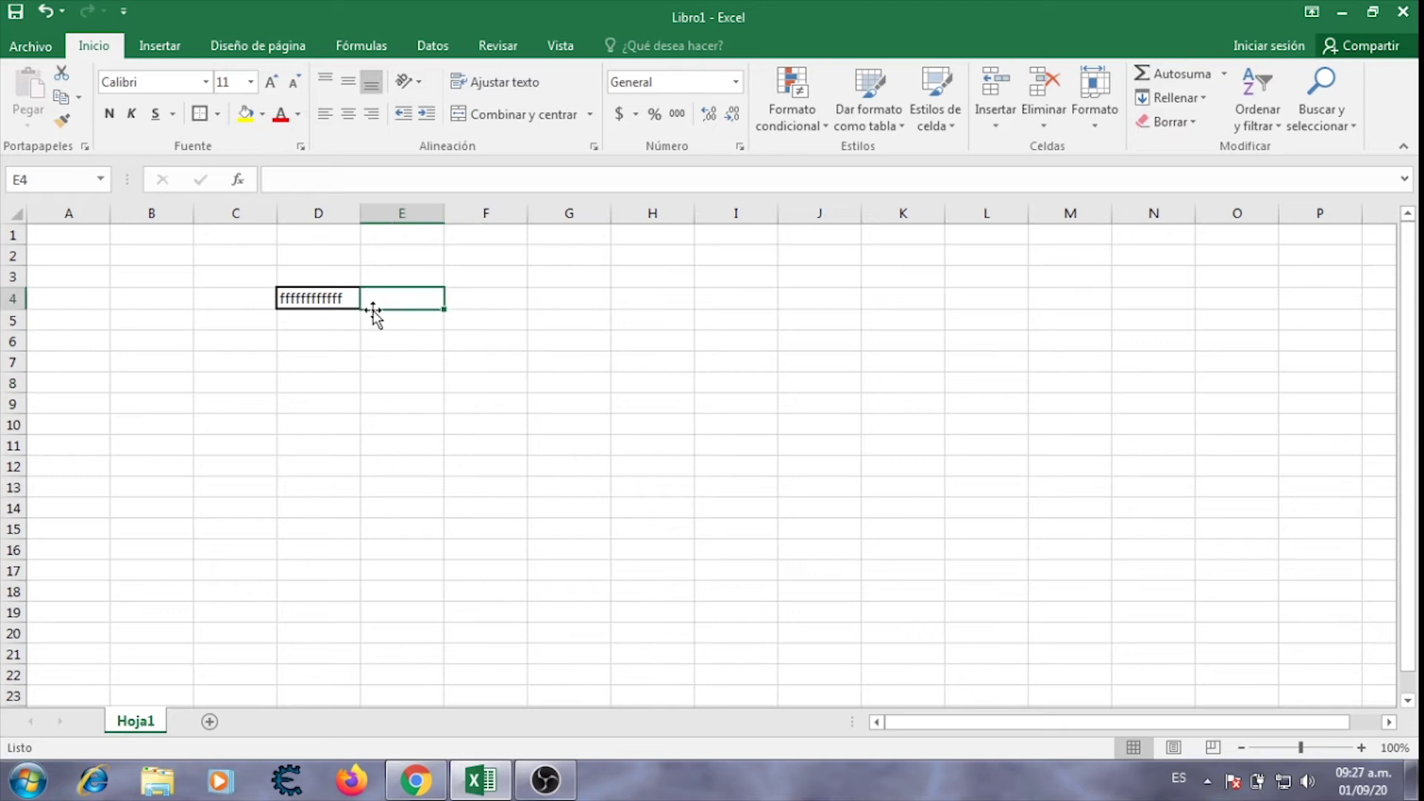
click(333, 297)
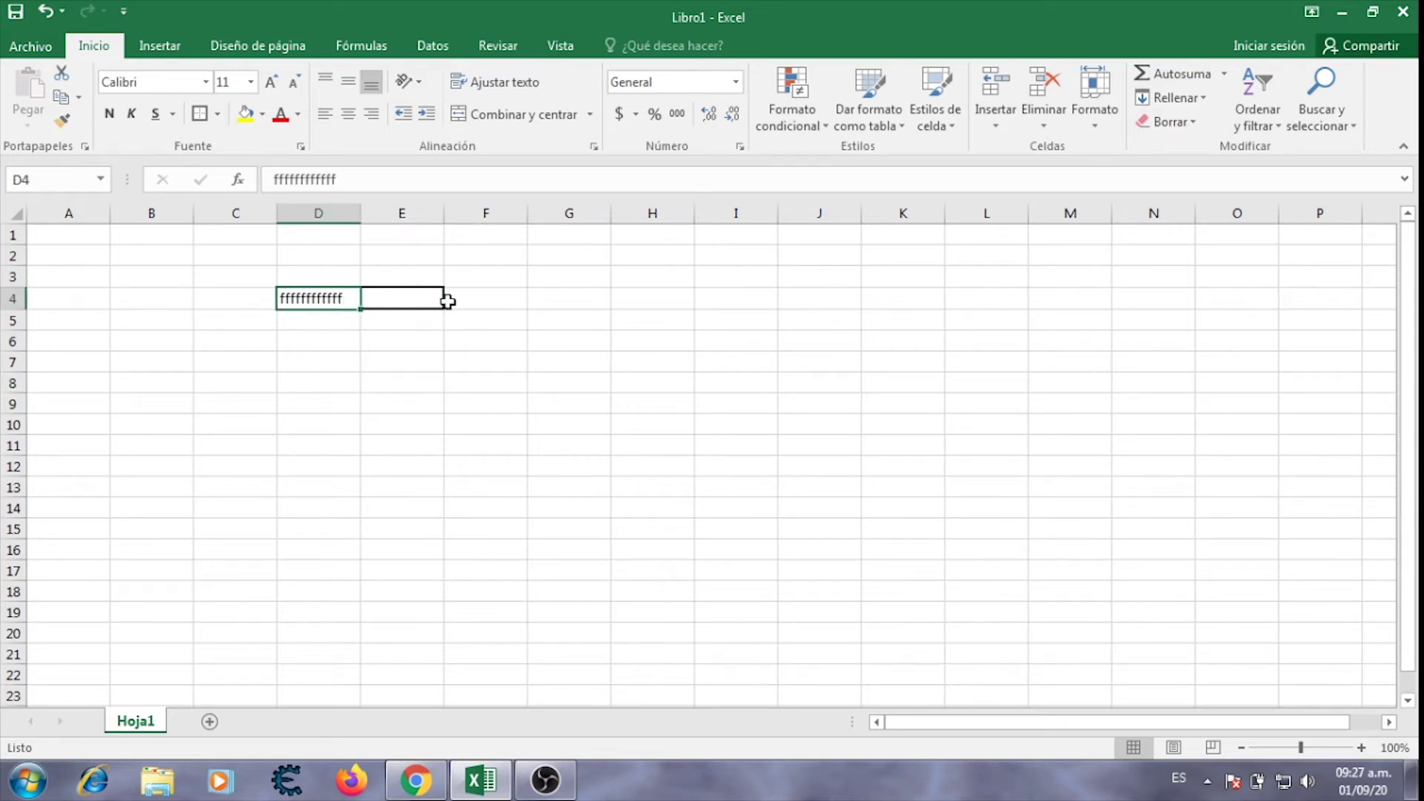
click(385, 302)
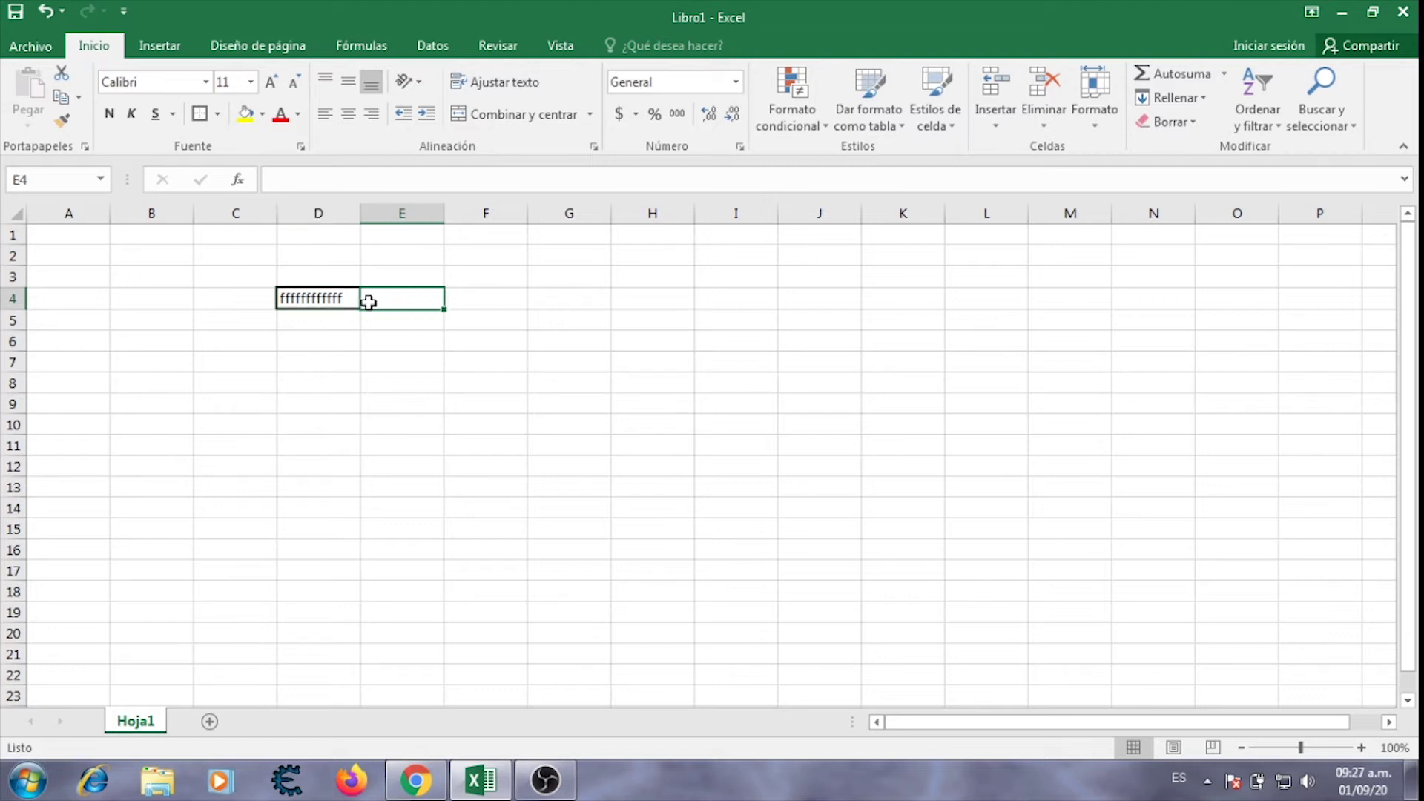
click(319, 297)
click(403, 297)
drag(319, 299, 400, 299)
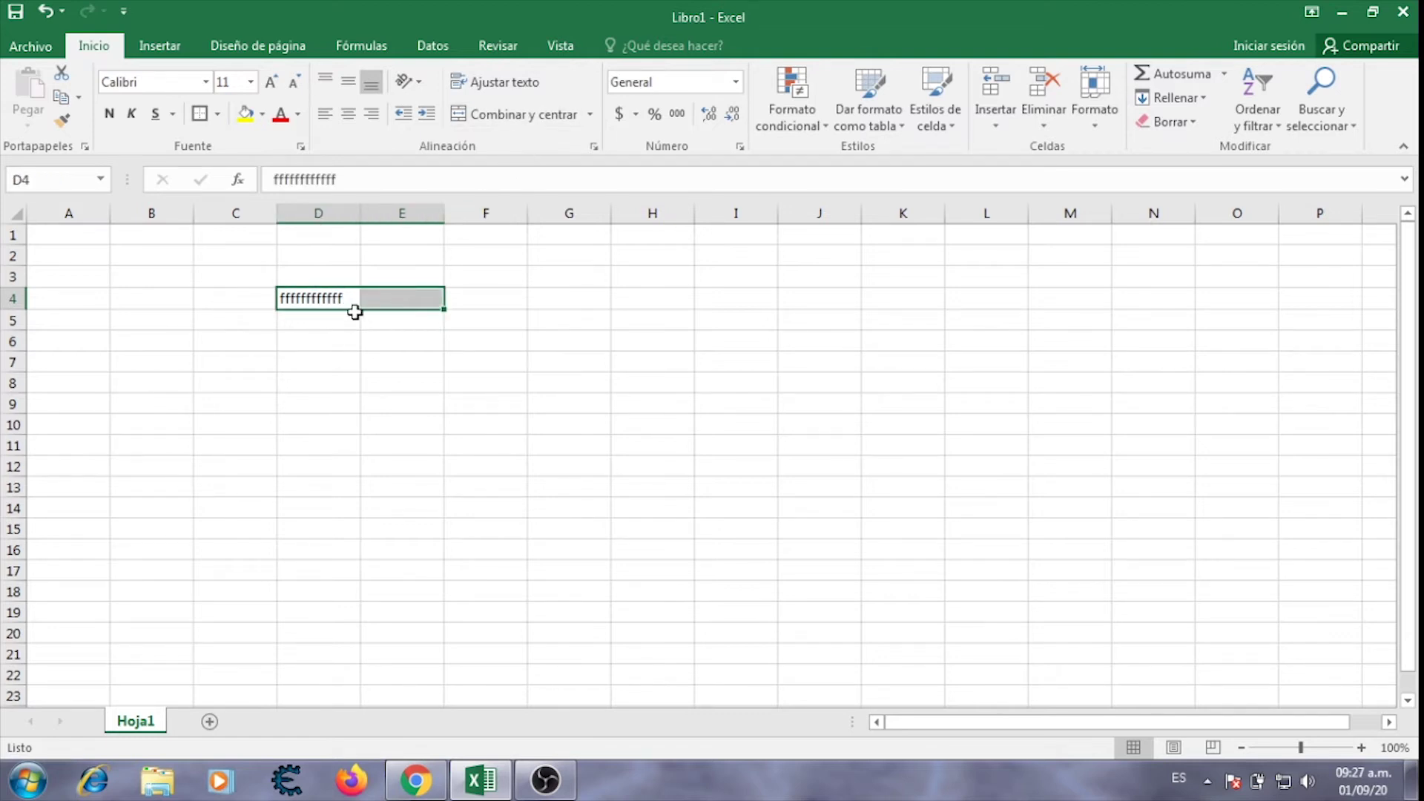
Re-merge D4:E4 and make row 4 taller, about 53,25 points.
click(523, 114)
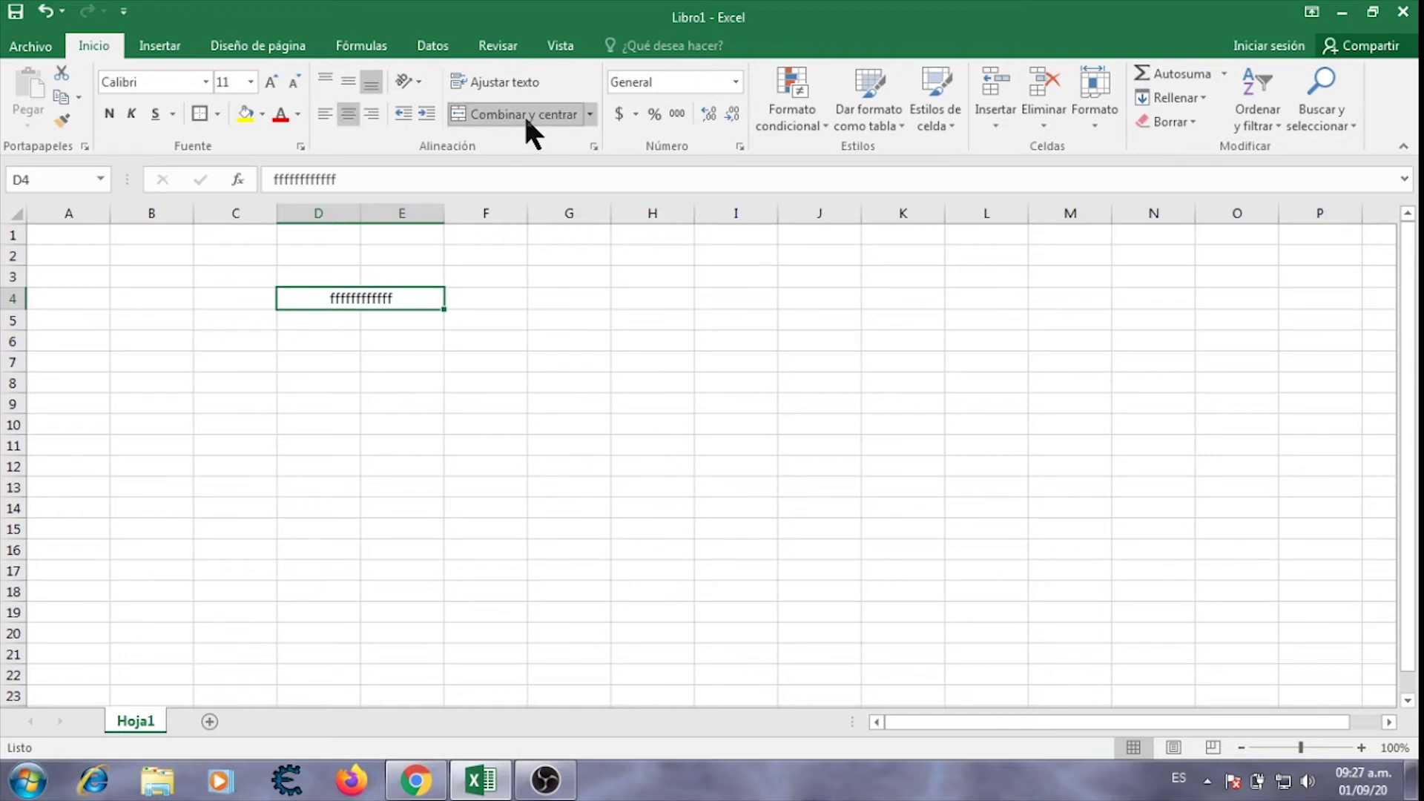
click(369, 364)
click(362, 288)
drag(14, 310, 13, 362)
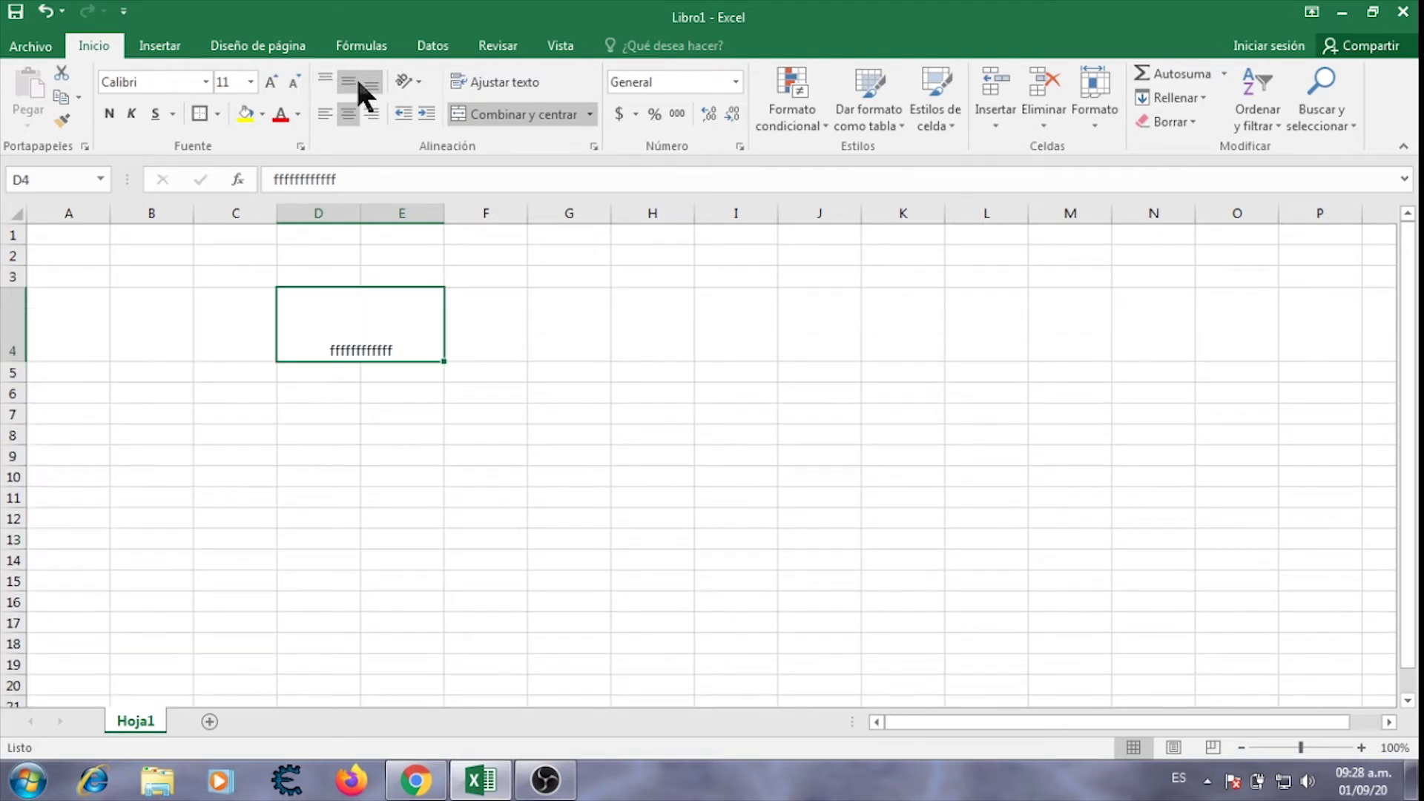
Try left, top, right and bottom alignment, ending with the D4 text centred and middle-aligned.
click(354, 82)
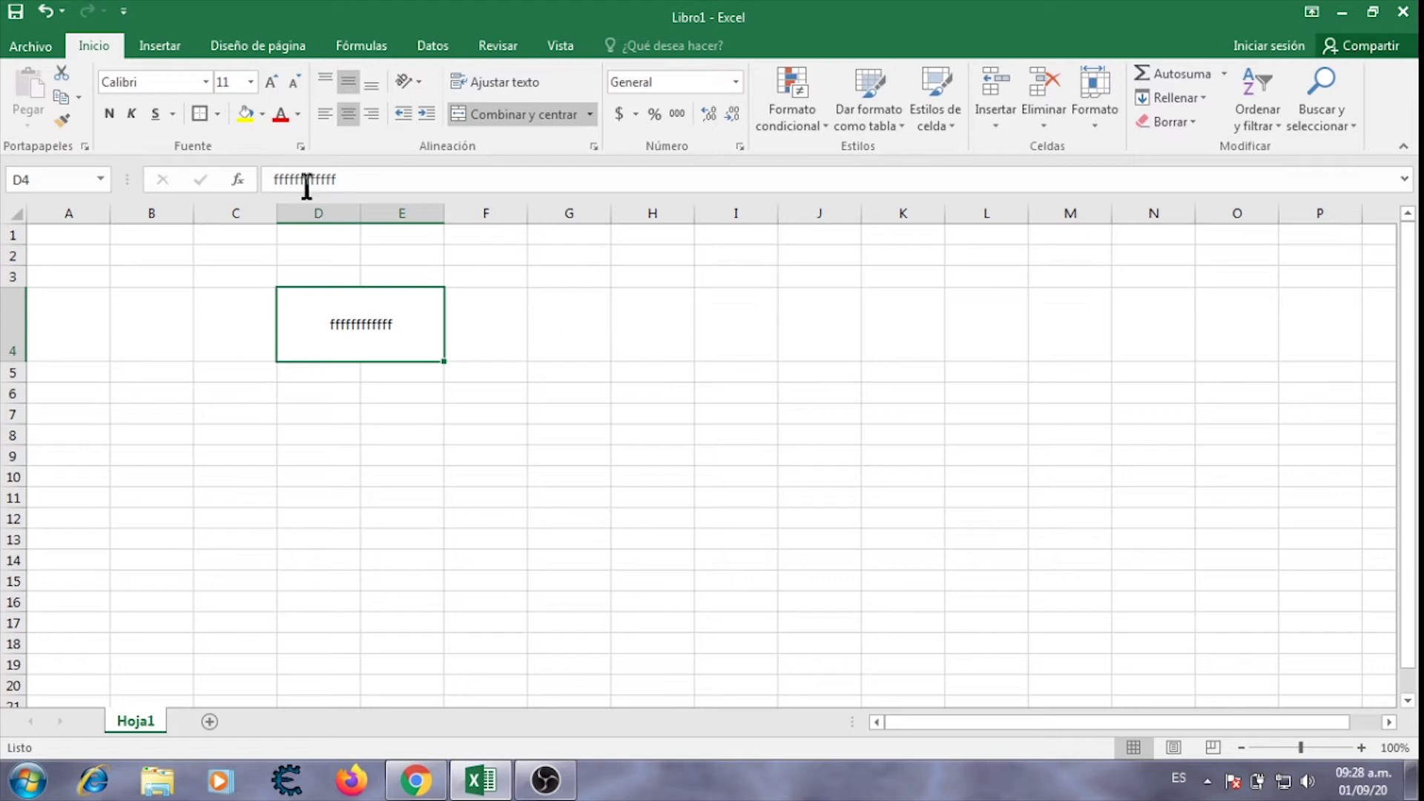
click(325, 114)
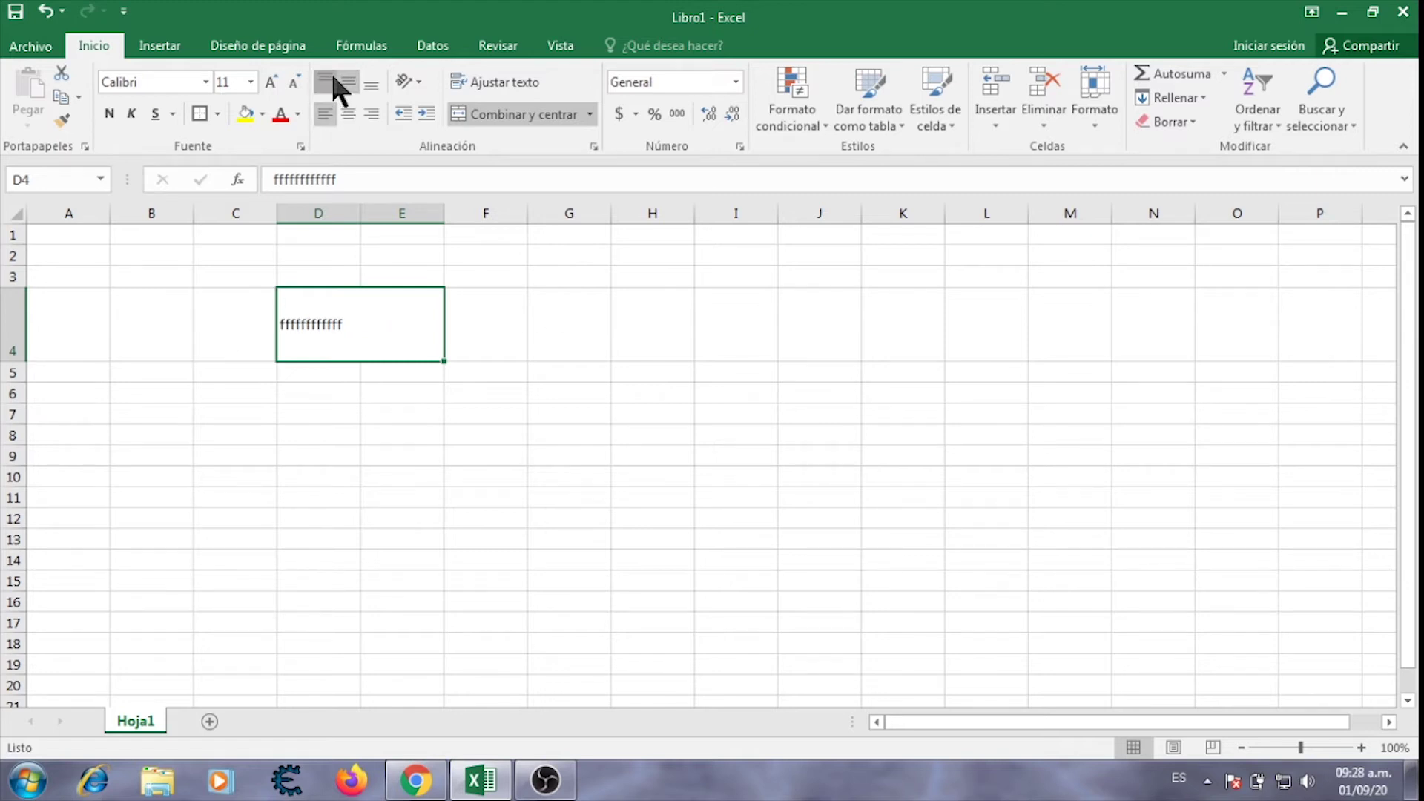
click(331, 72)
click(372, 113)
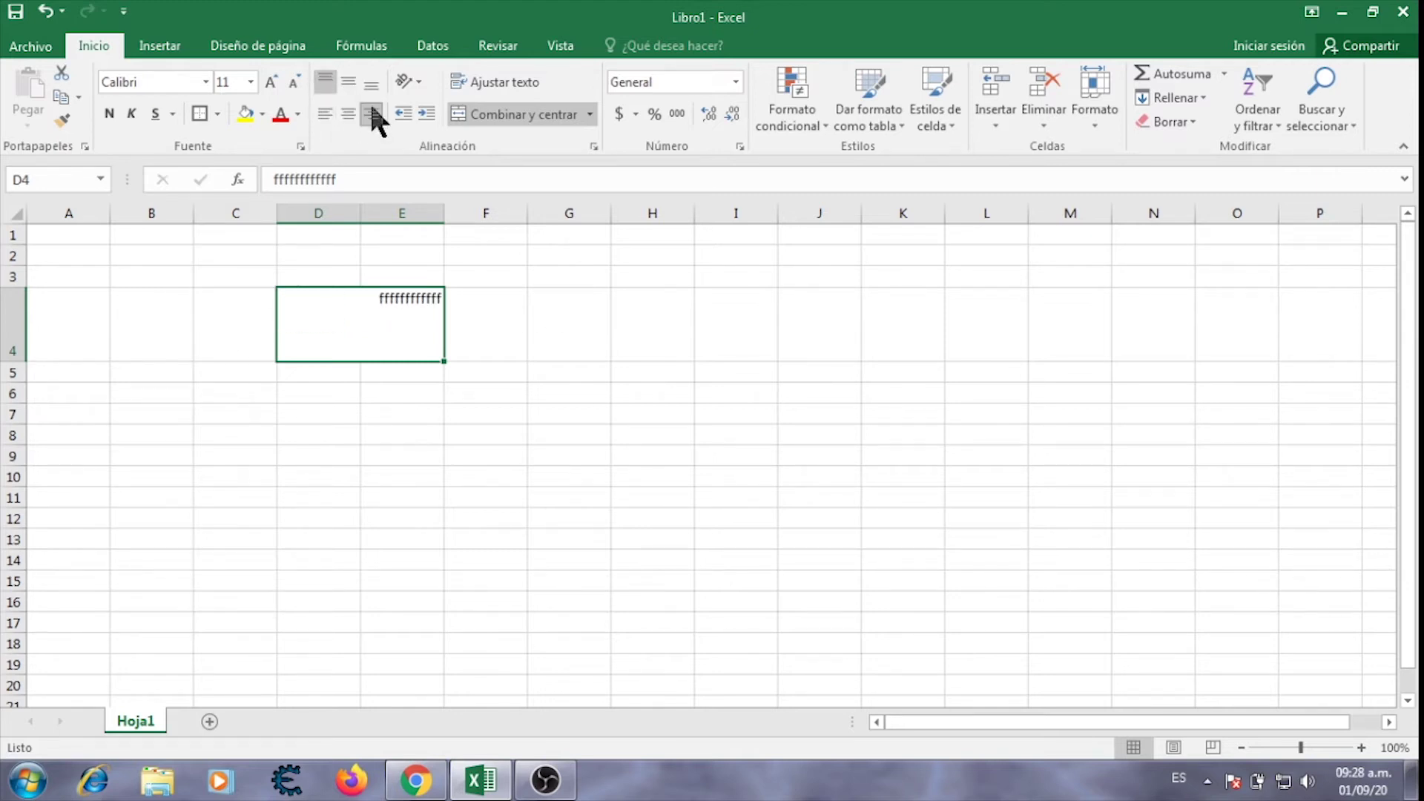
click(375, 85)
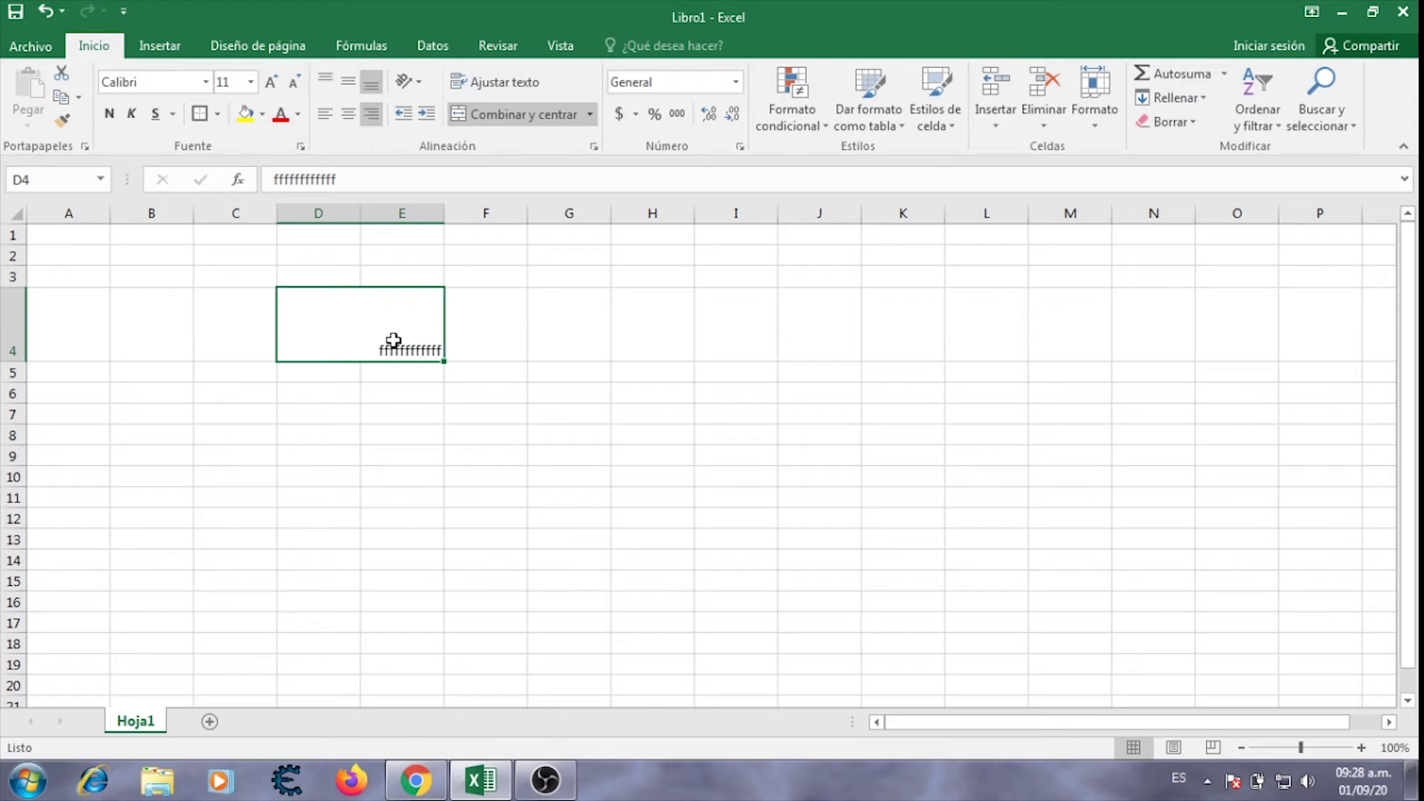
click(347, 113)
click(348, 80)
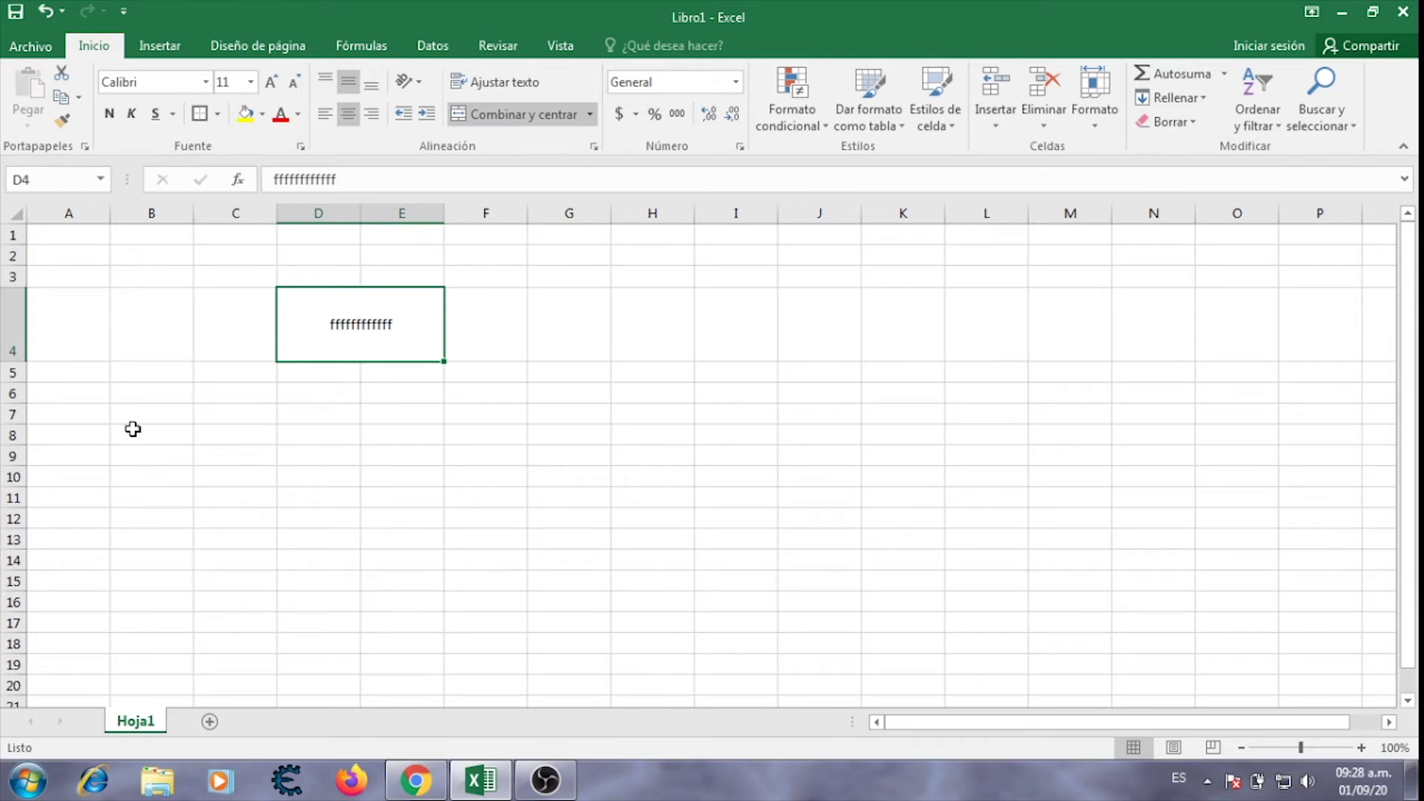
Drag row 4's border up to shorten it, checking its current height.
drag(9, 359, 29, 308)
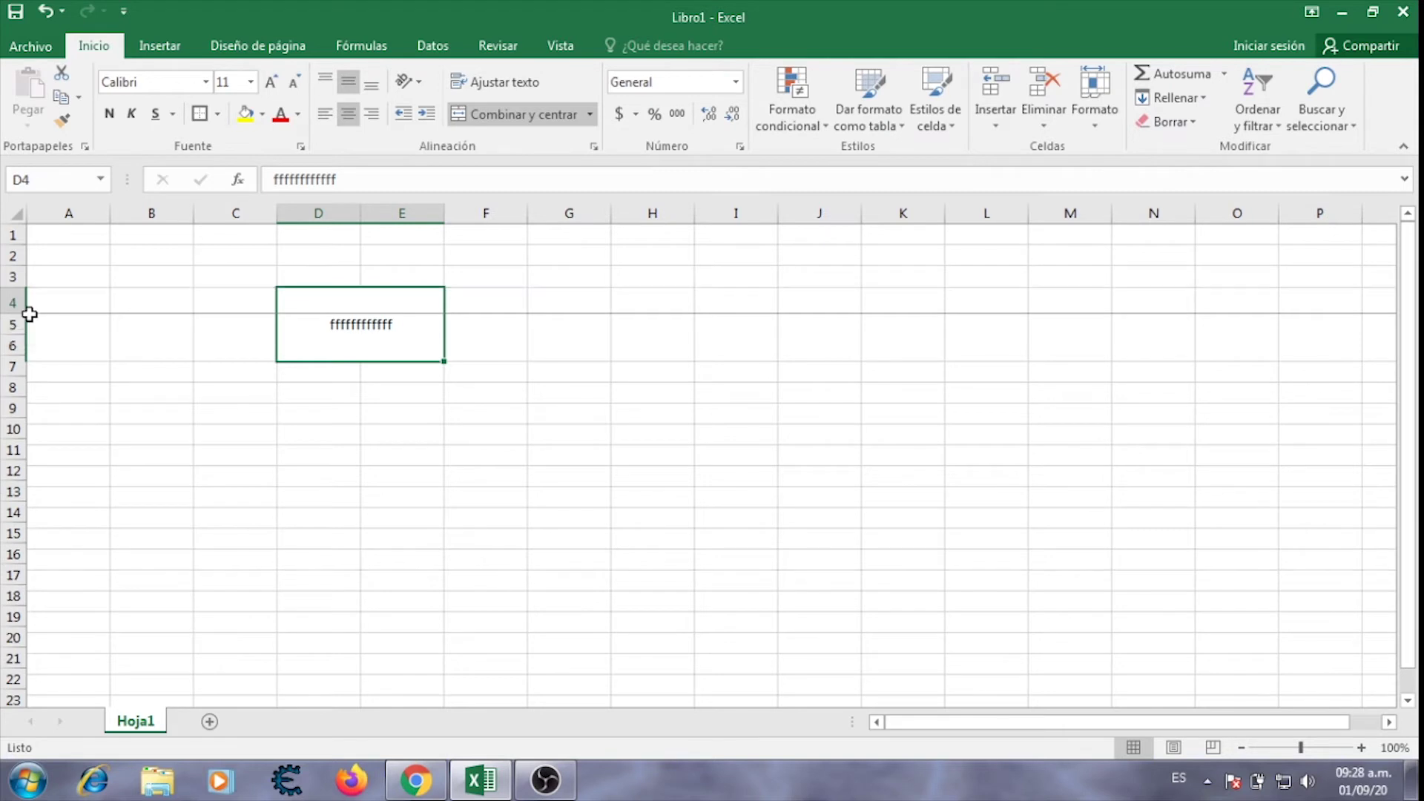
click(324, 369)
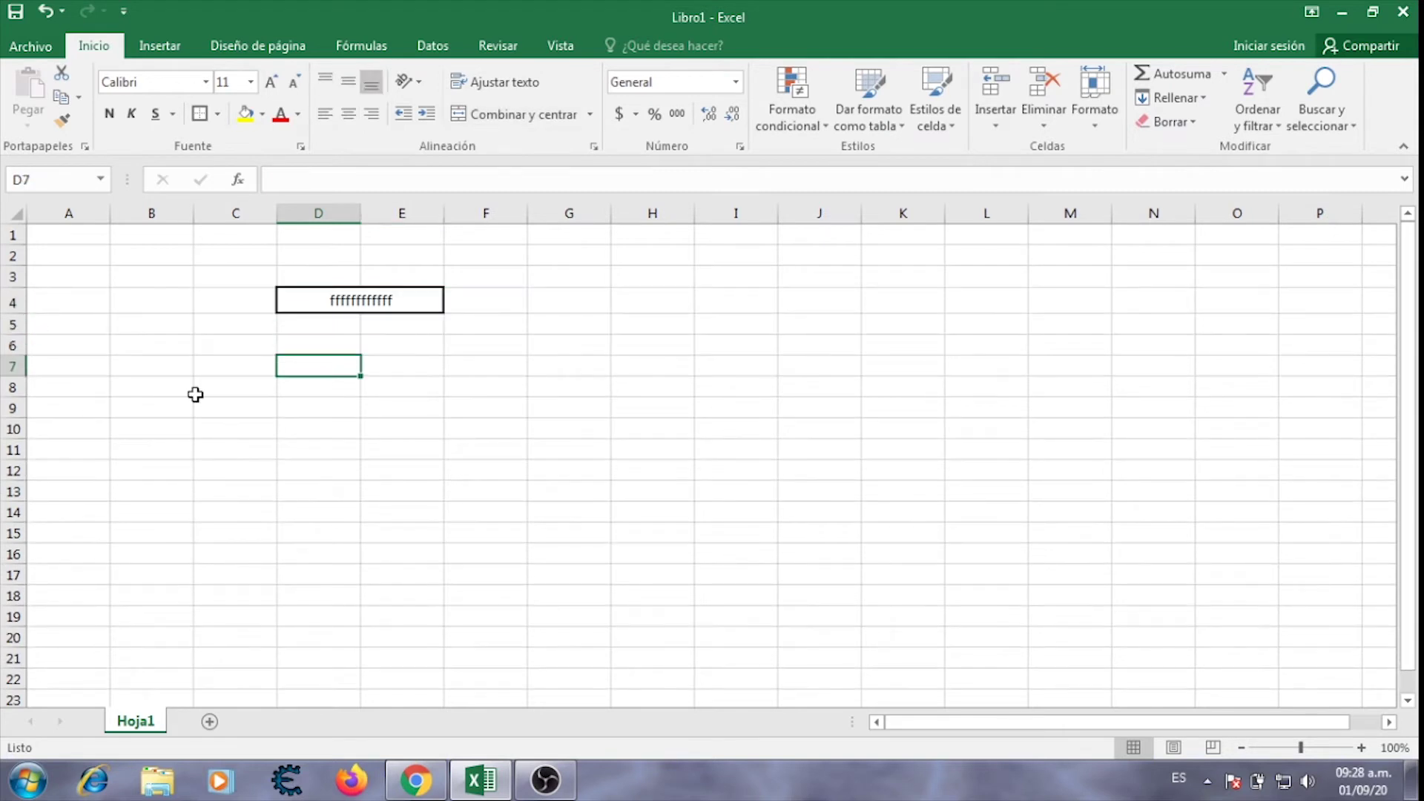
click(50, 298)
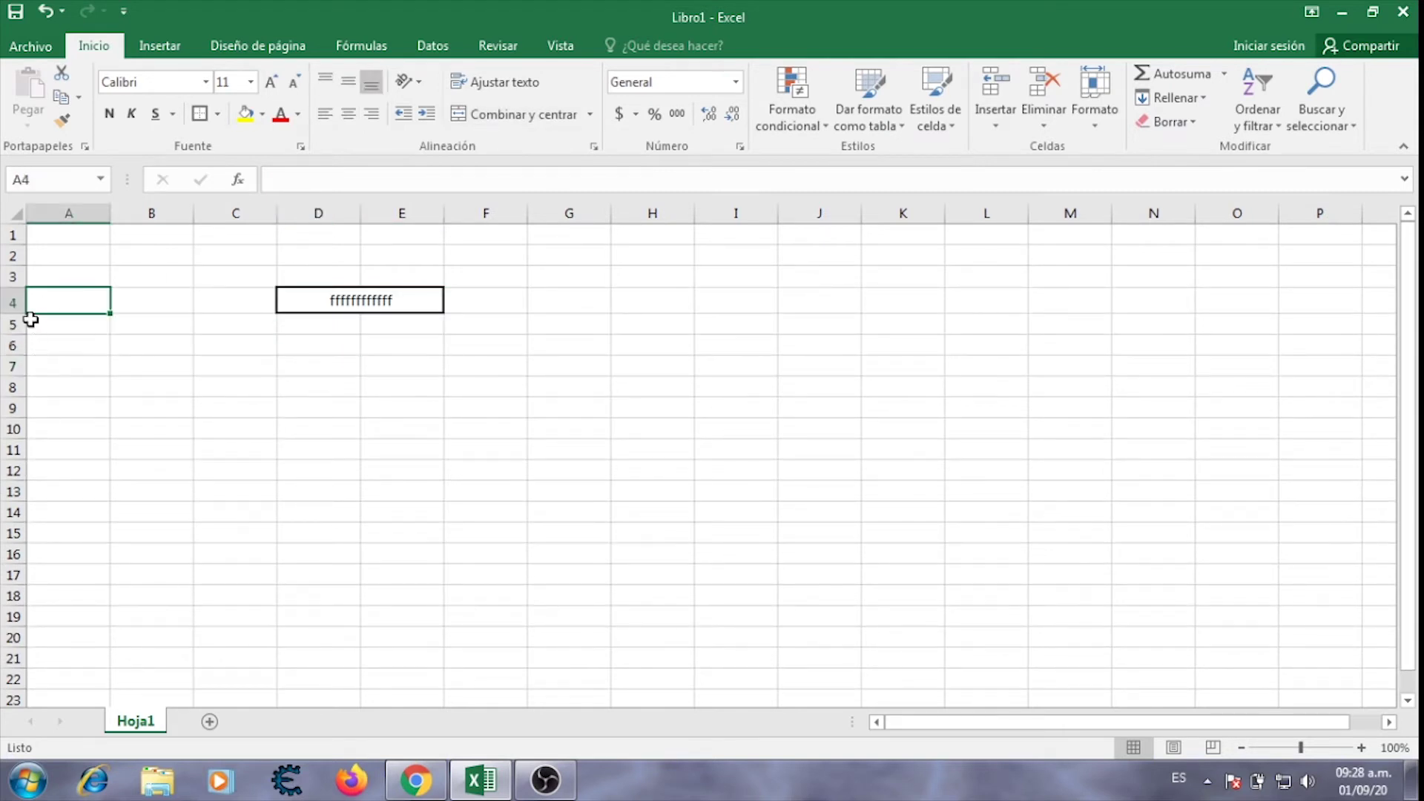
drag(17, 314, 17, 314)
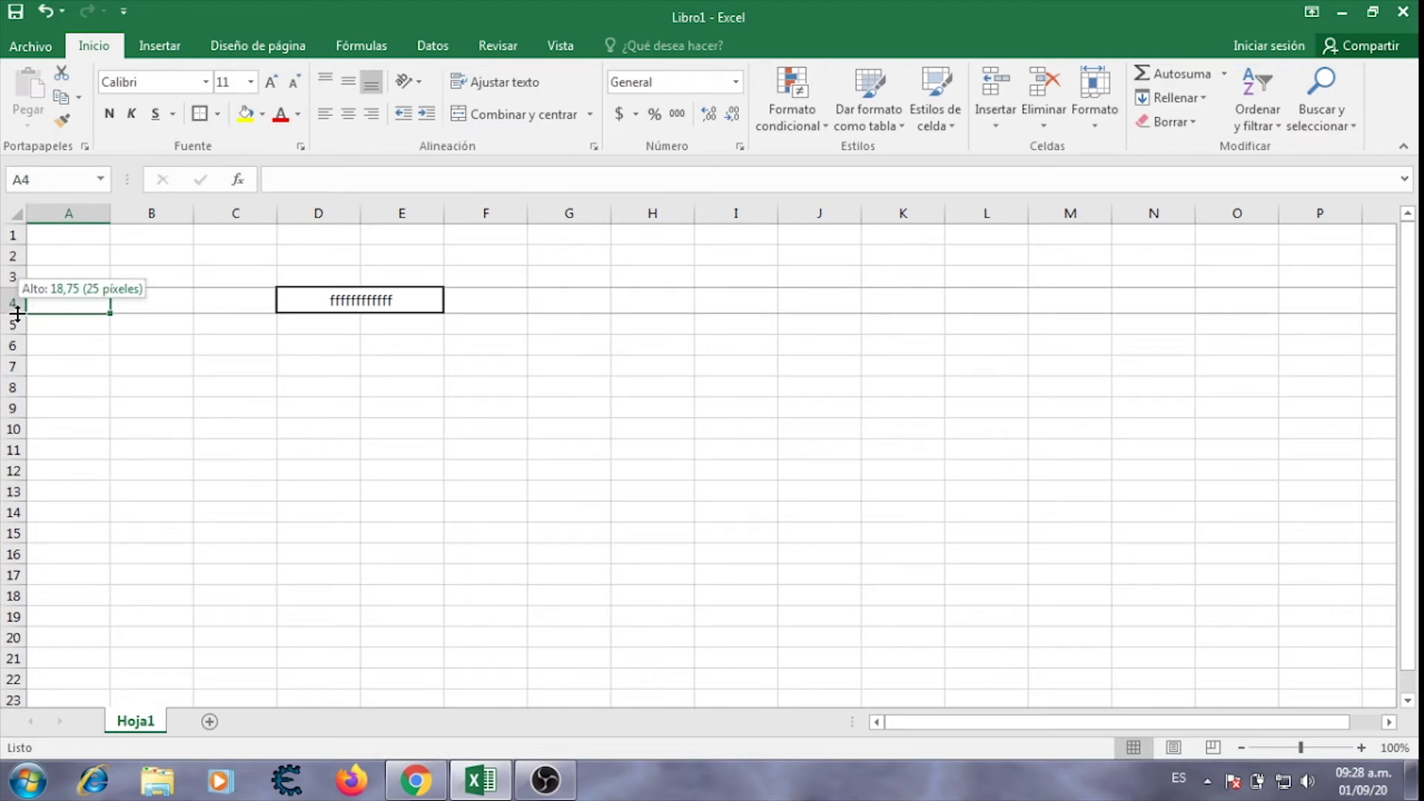
drag(17, 314, 22, 352)
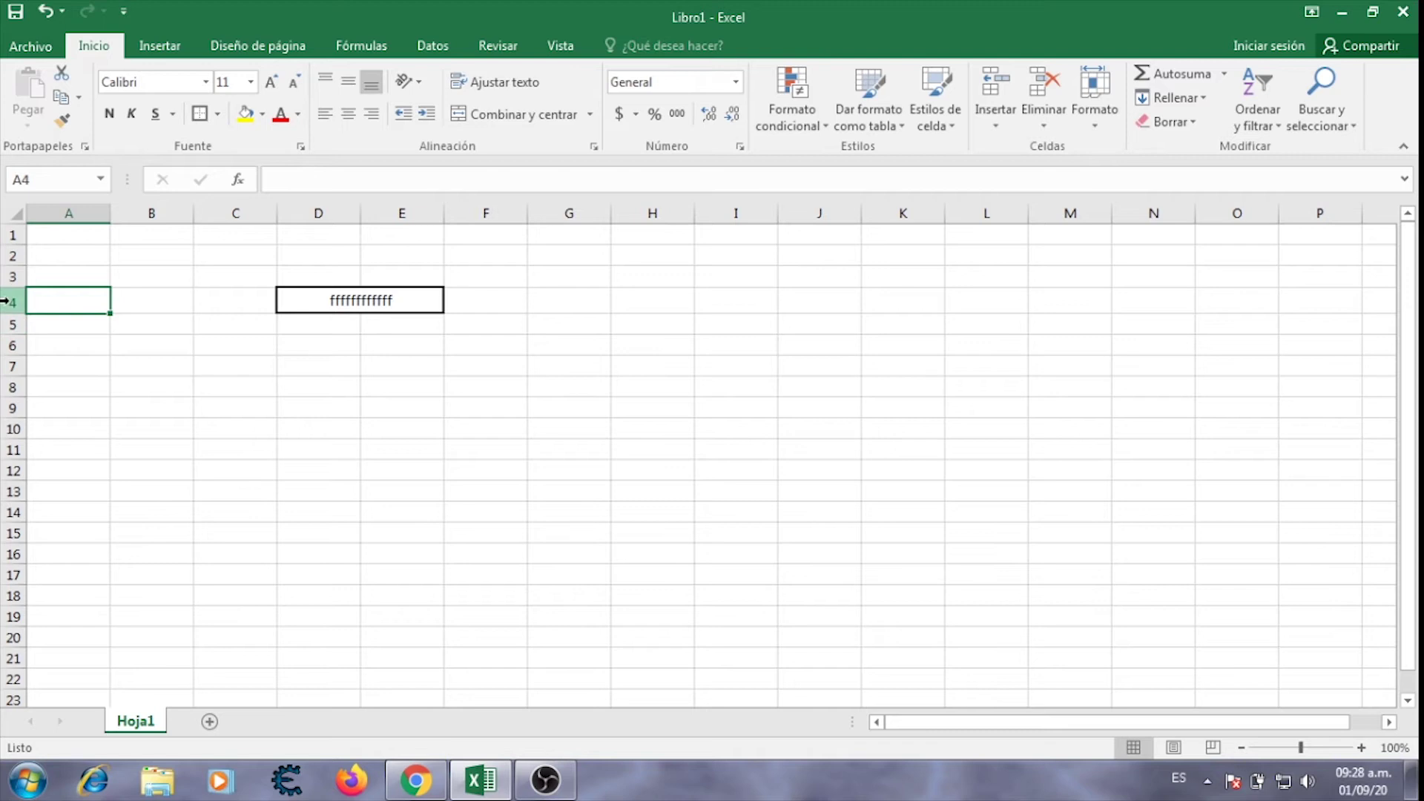
Set row 4's height to exactly 15 through Alto de fila.
right_click(6, 301)
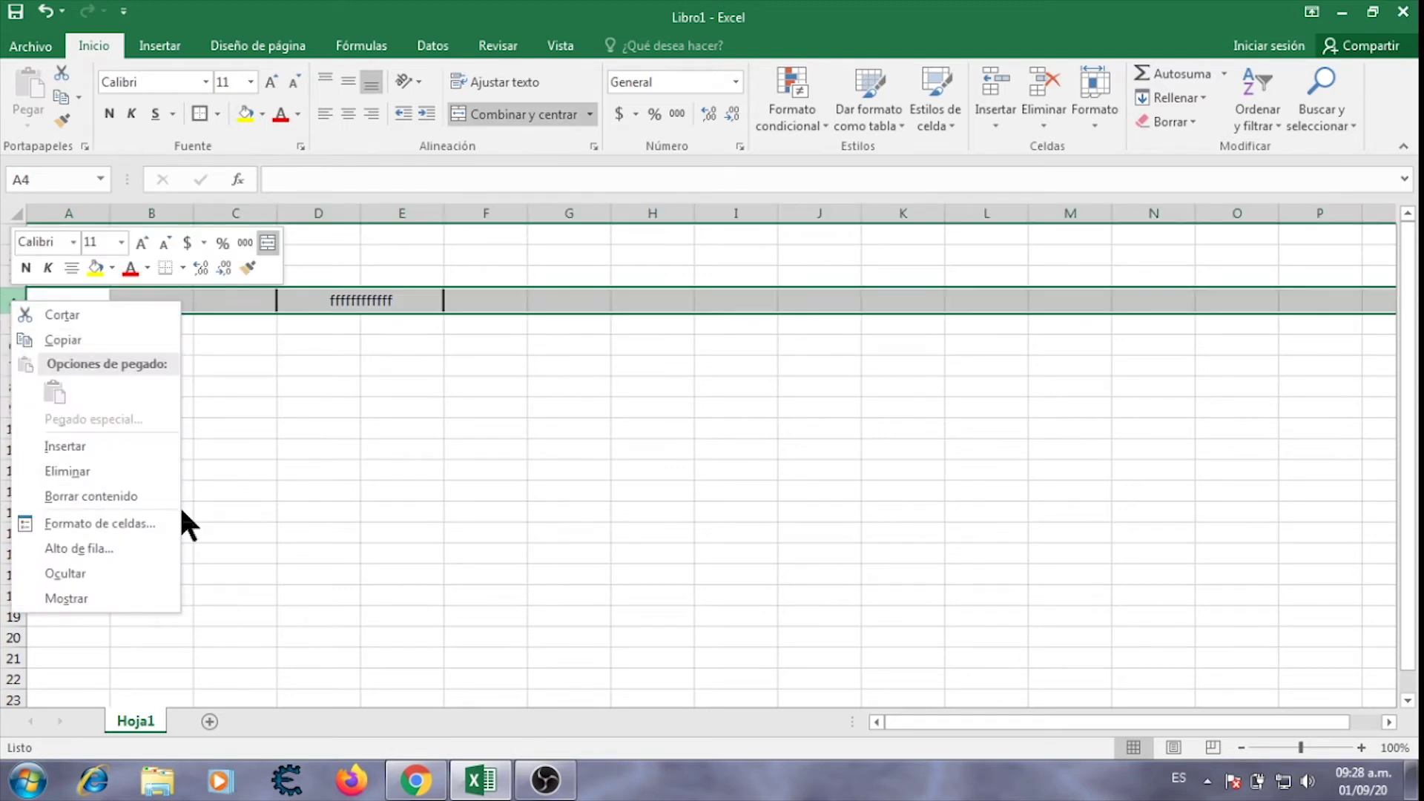
click(153, 549)
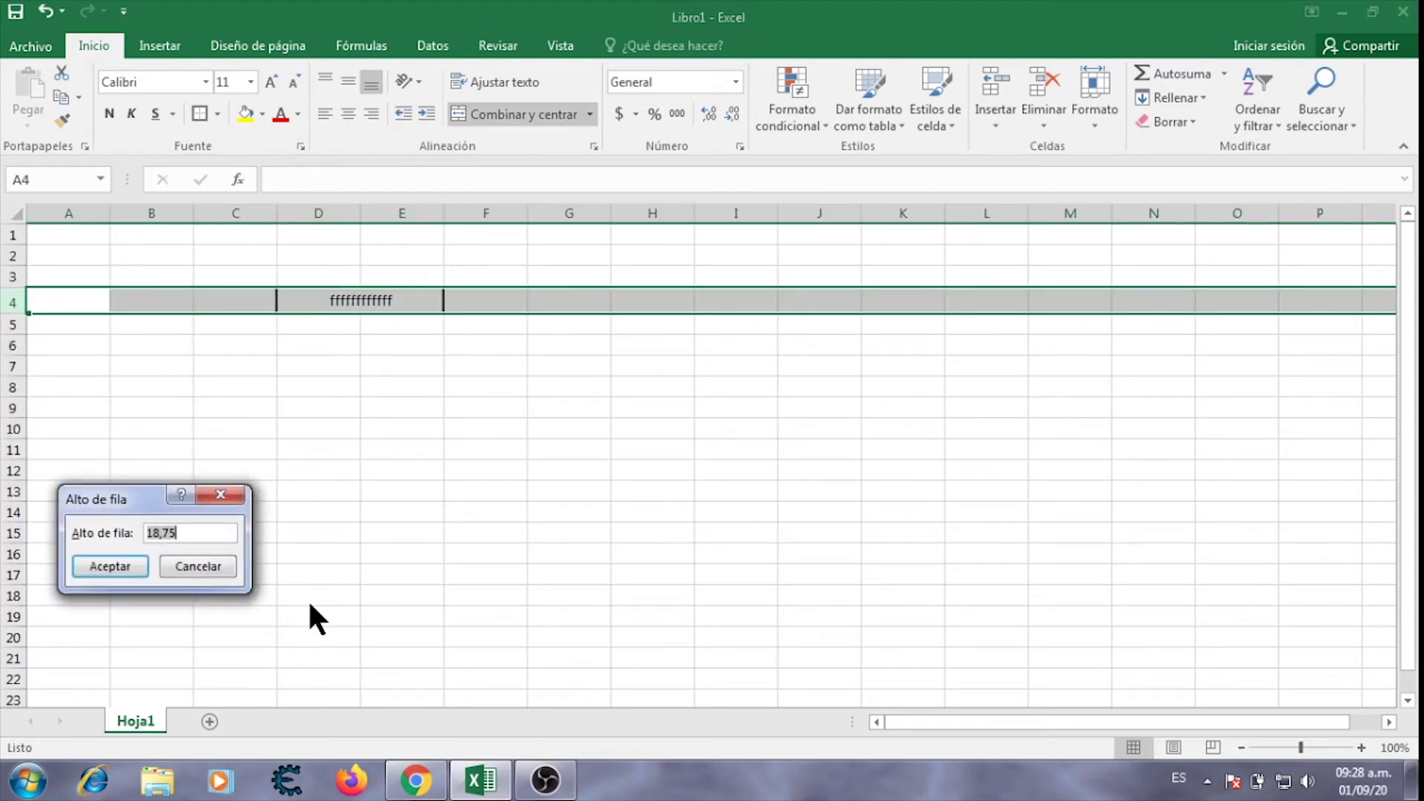
key(BackSpace)
key(BackSpace)
key(BackSpace)
text(15)
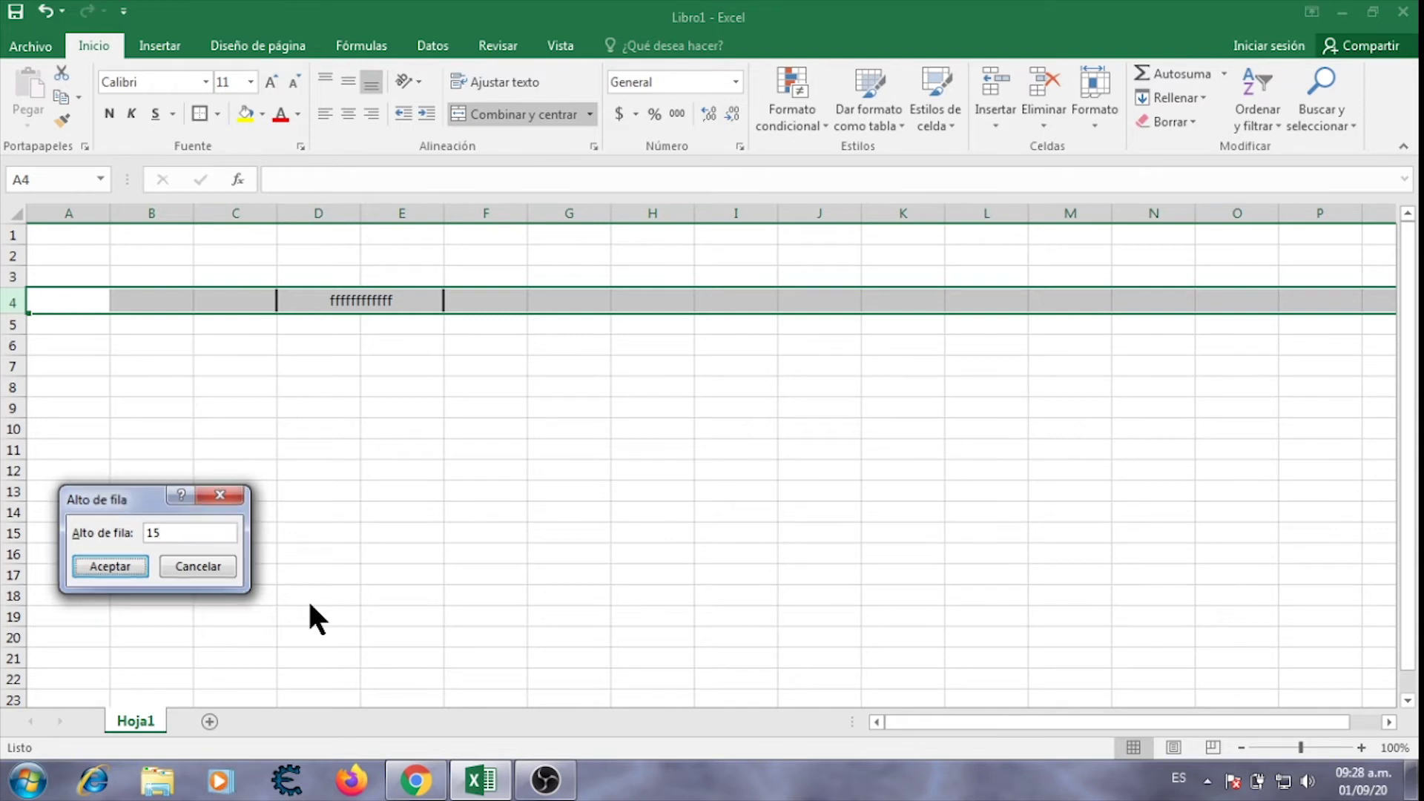
key(Return)
click(214, 359)
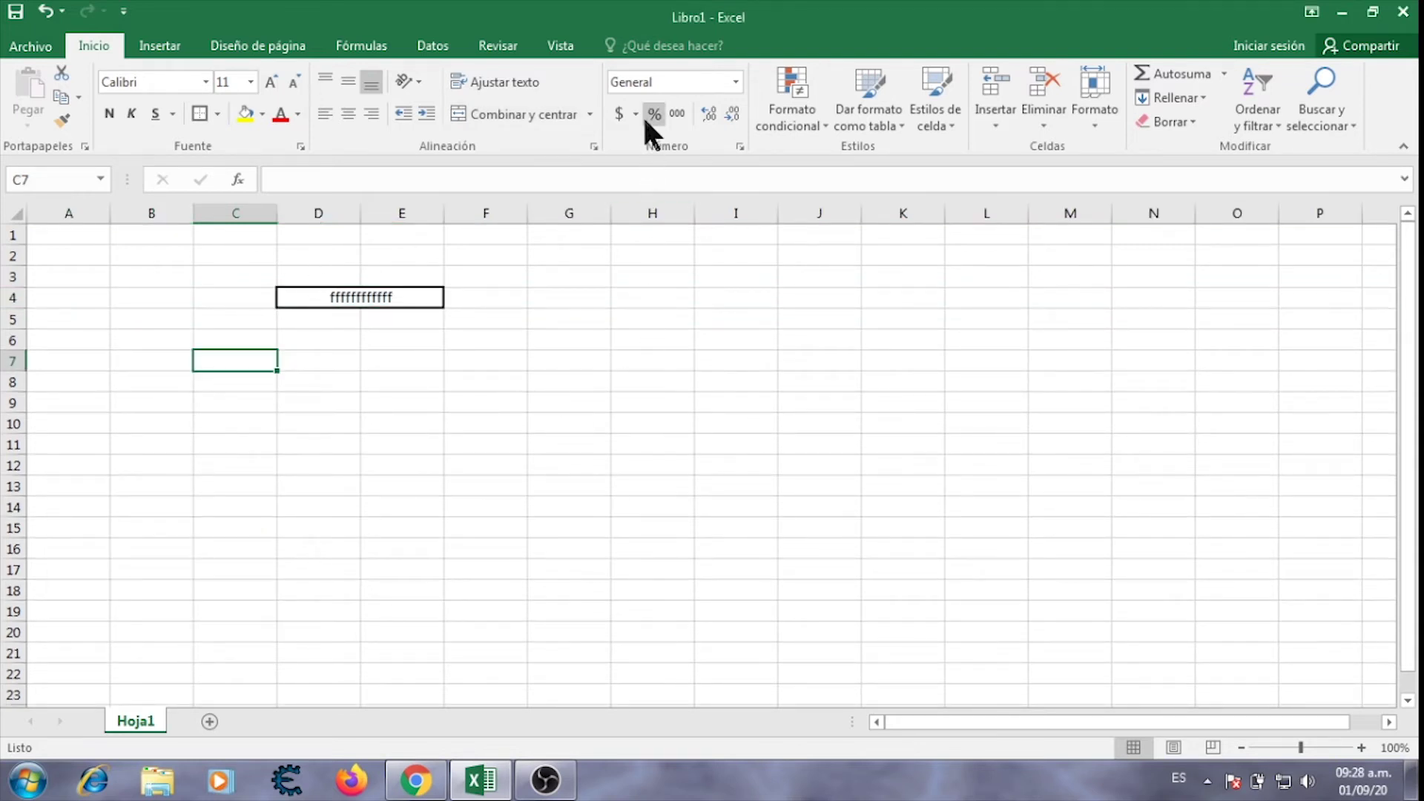
Enter 345987 into cell E7.
click(399, 359)
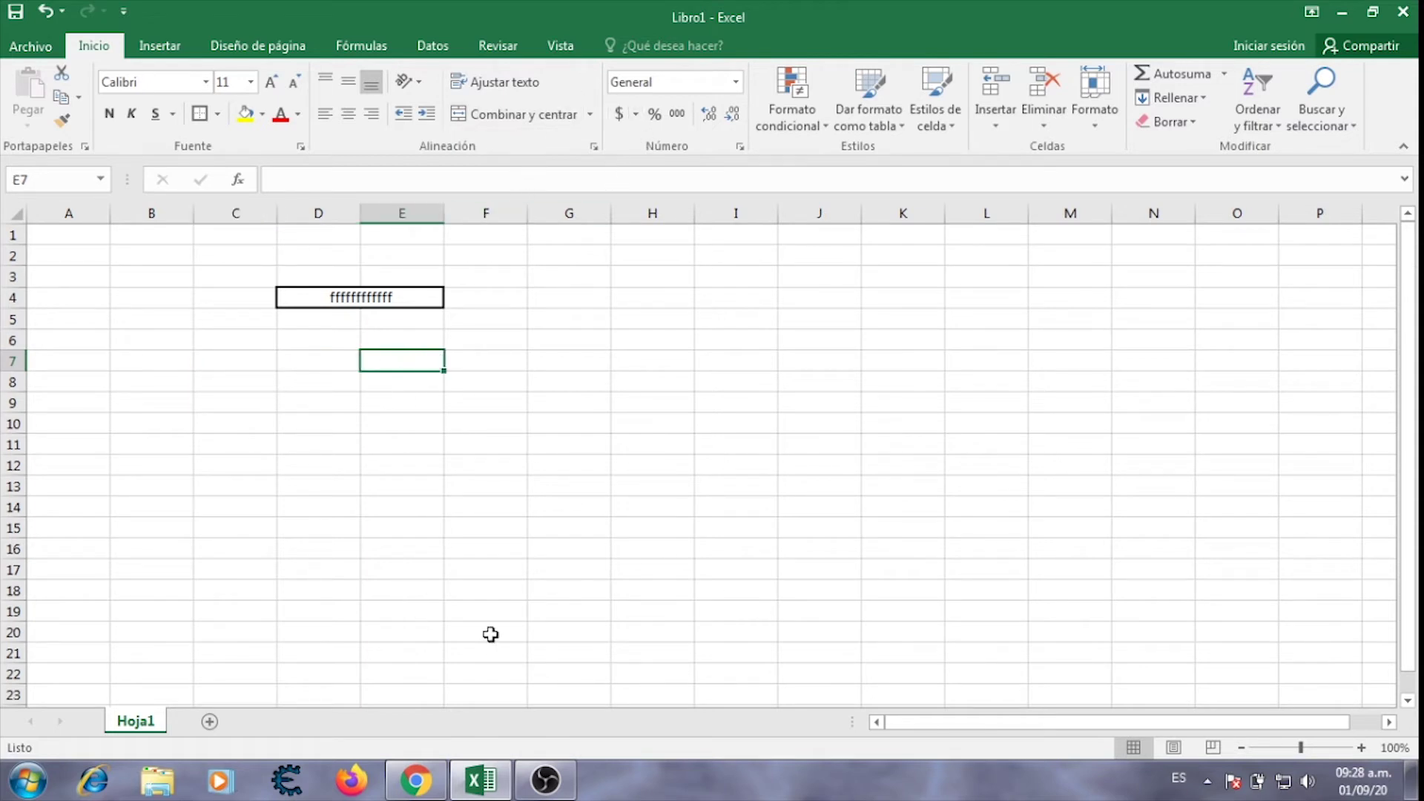
text(345987)
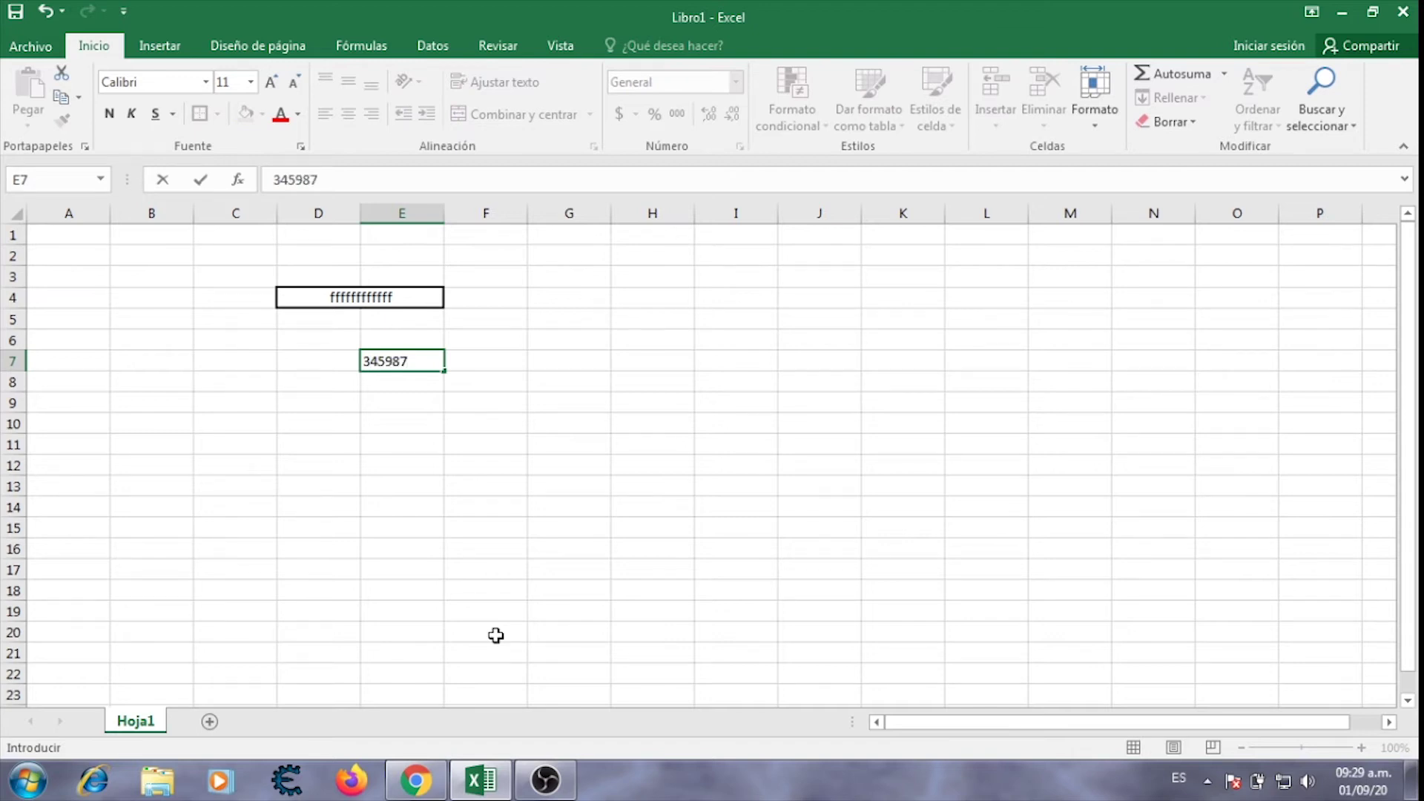
key(Return)
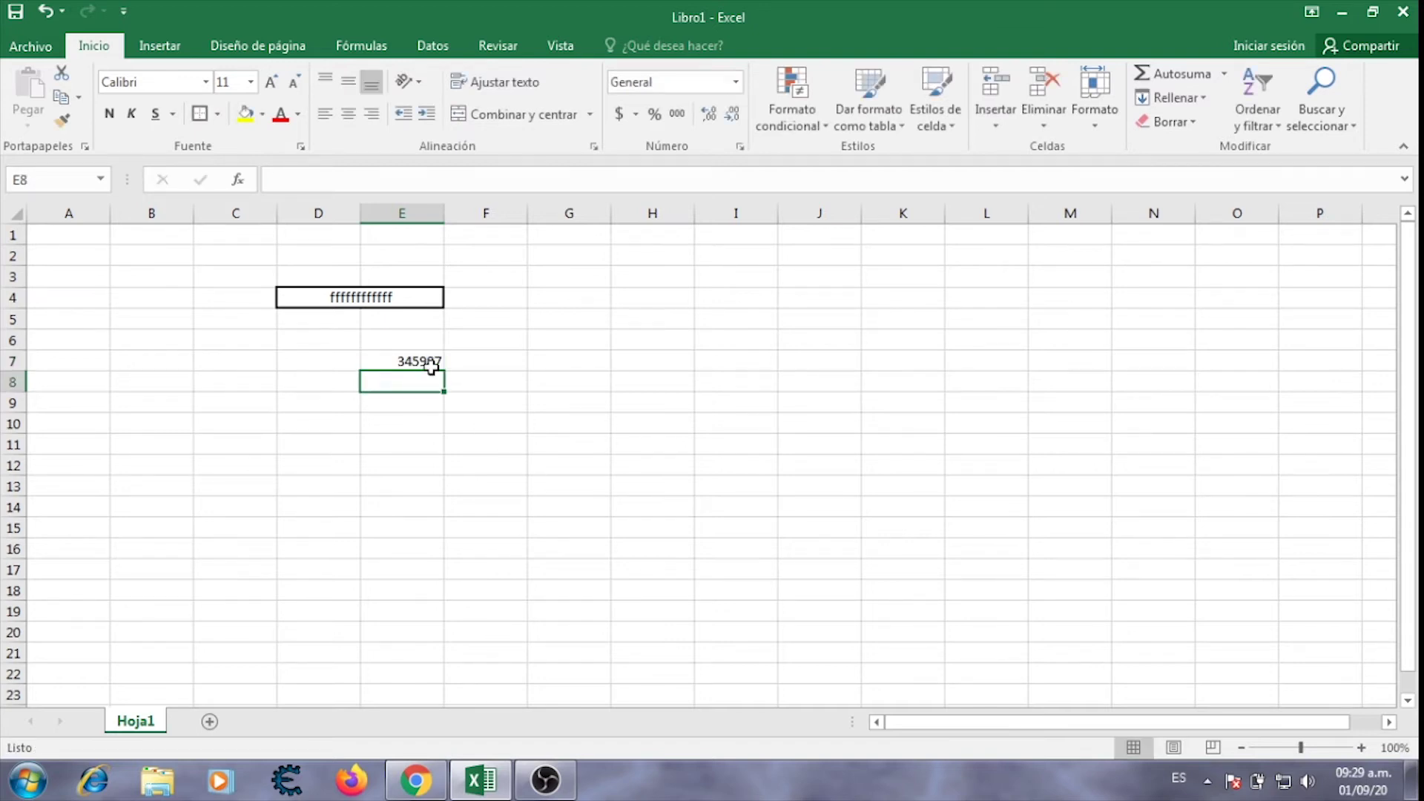
Format E7 as $ Español (Colombia) accounting with no decimal places, showing $ 345.987.
click(431, 365)
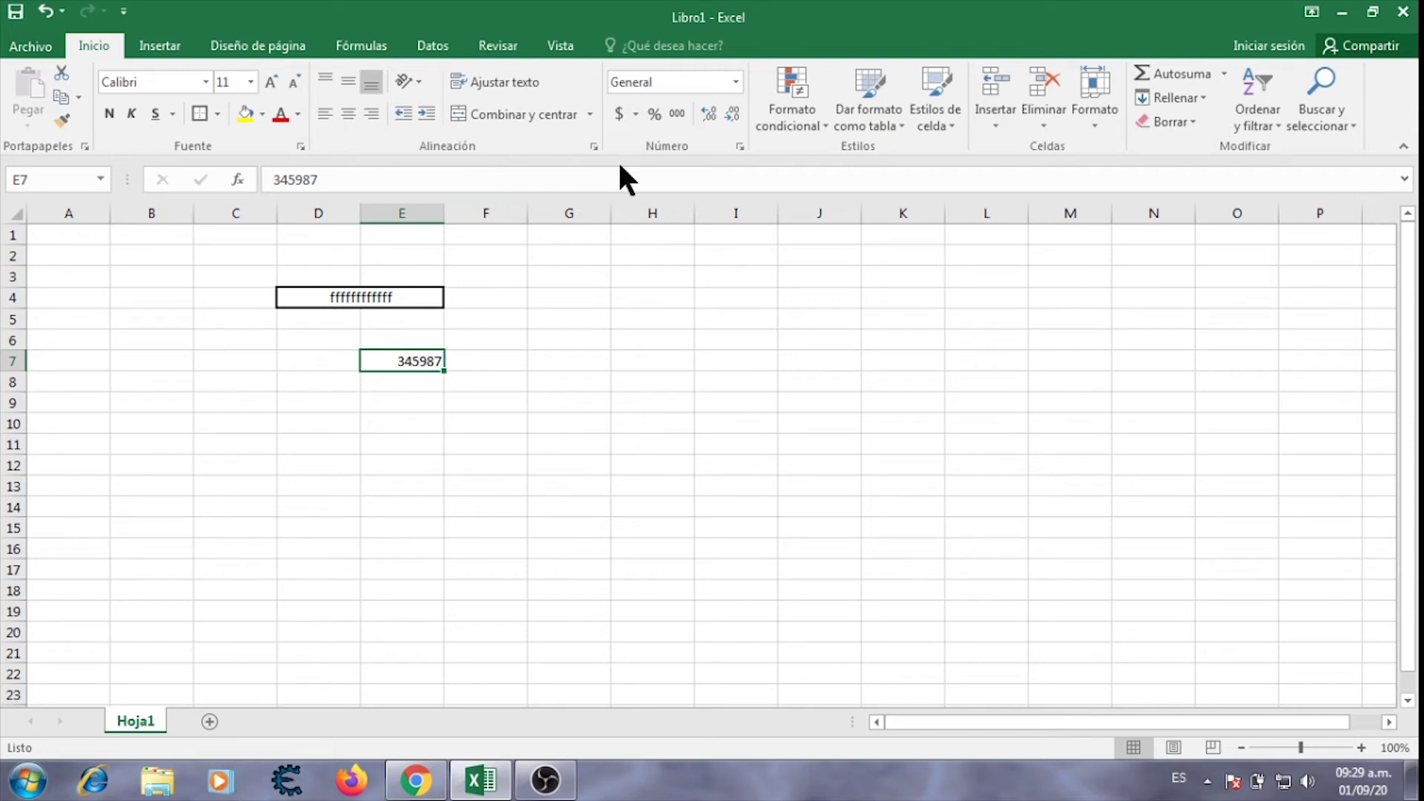
click(636, 113)
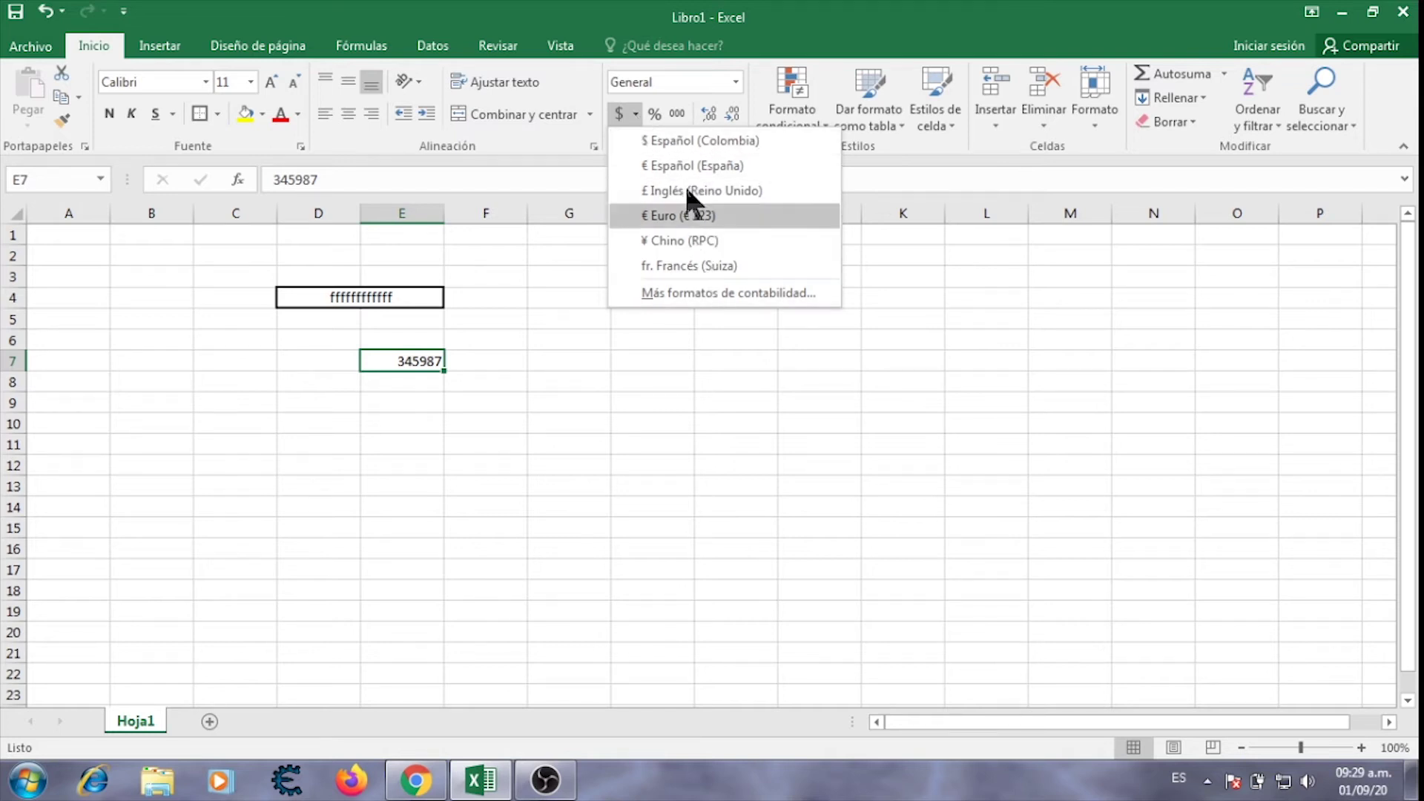
click(711, 141)
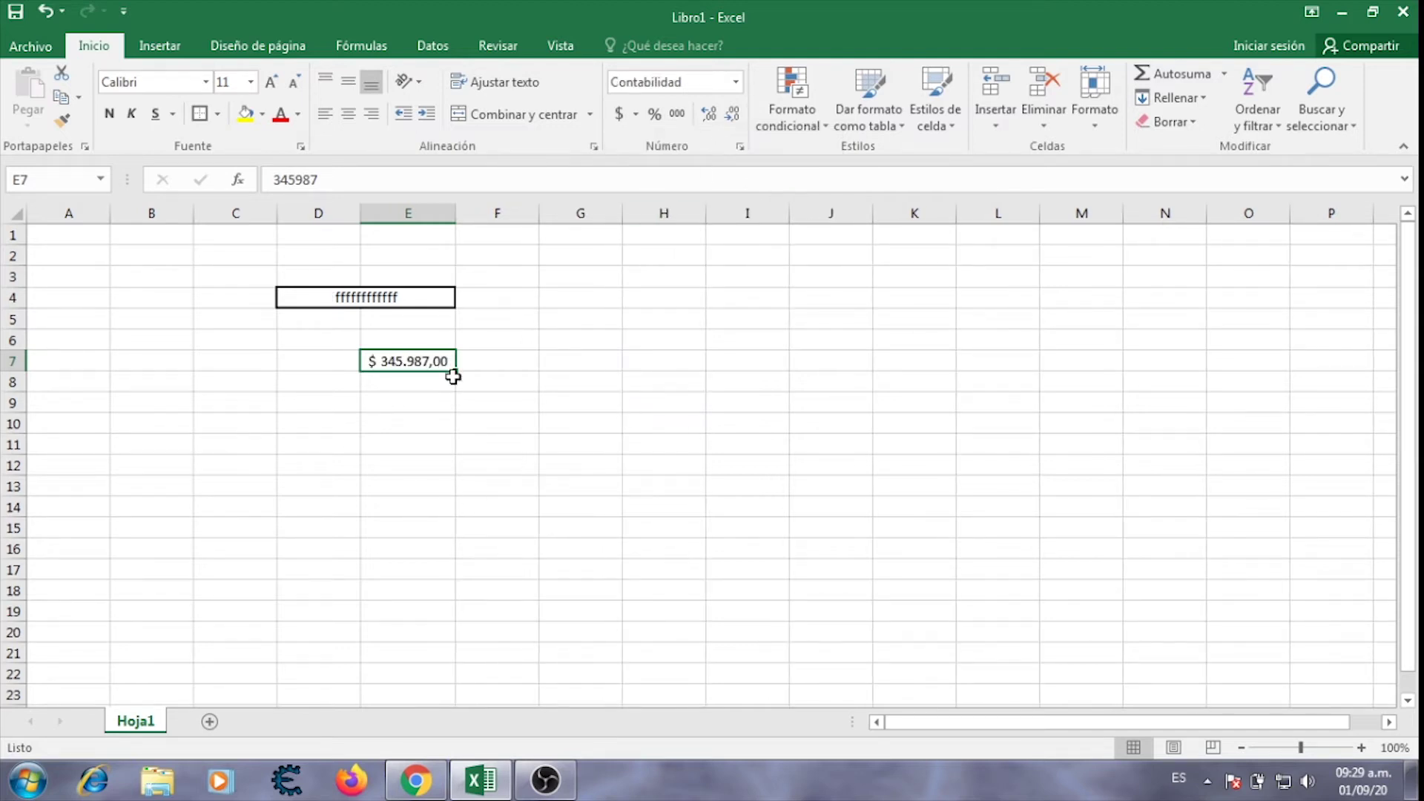
click(728, 119)
click(729, 120)
click(717, 113)
click(710, 114)
click(733, 112)
click(732, 113)
click(649, 423)
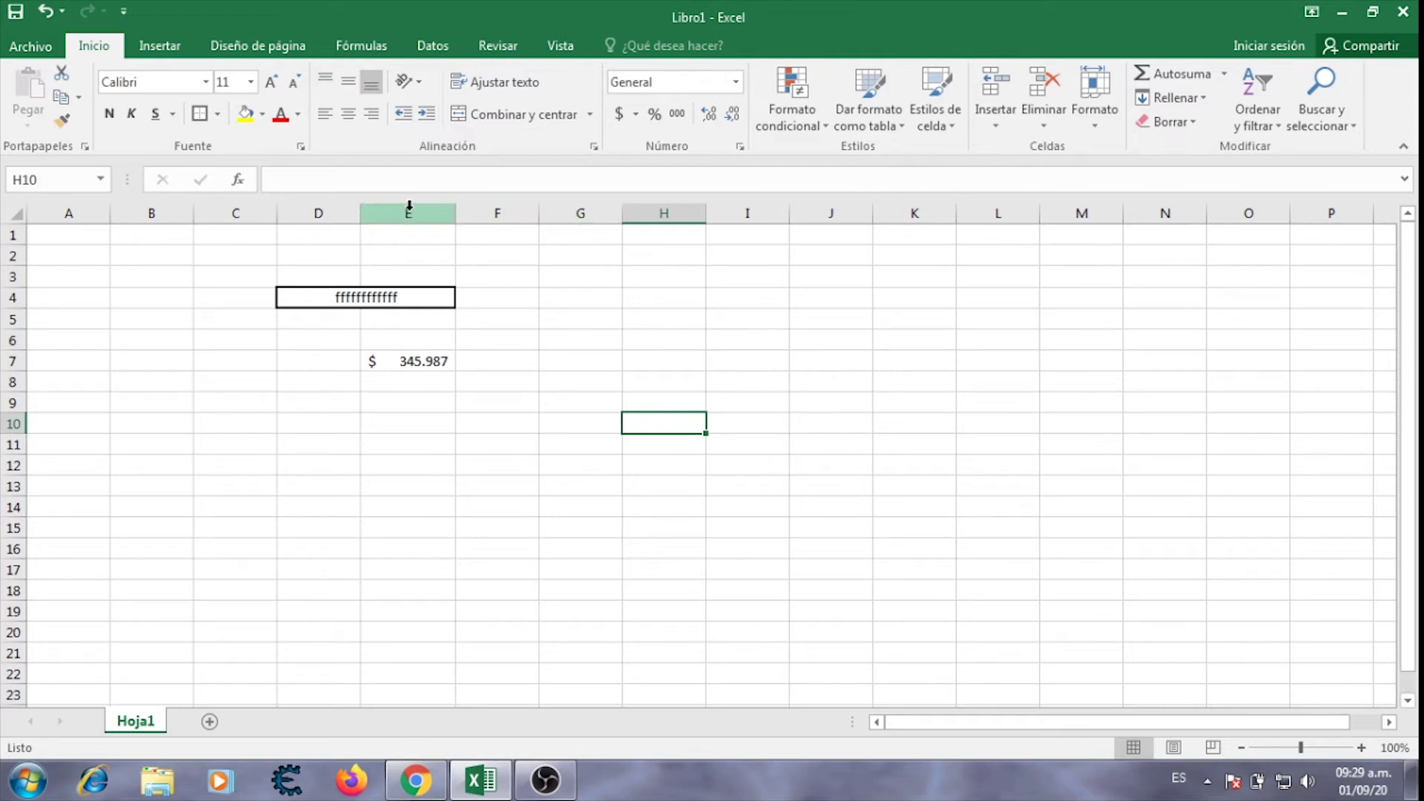
Type mmmmmm into E1 and make it bold.
click(401, 233)
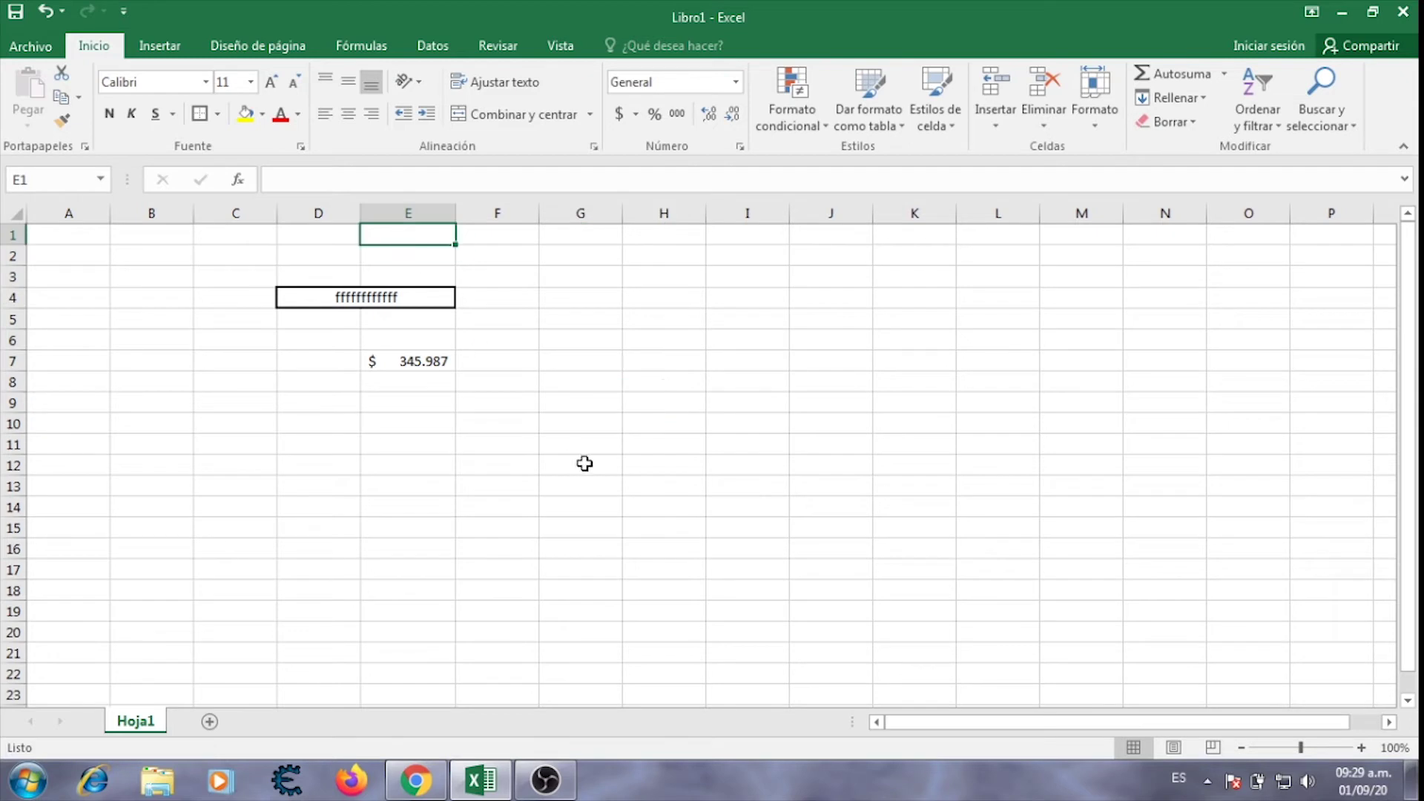
text(mm)
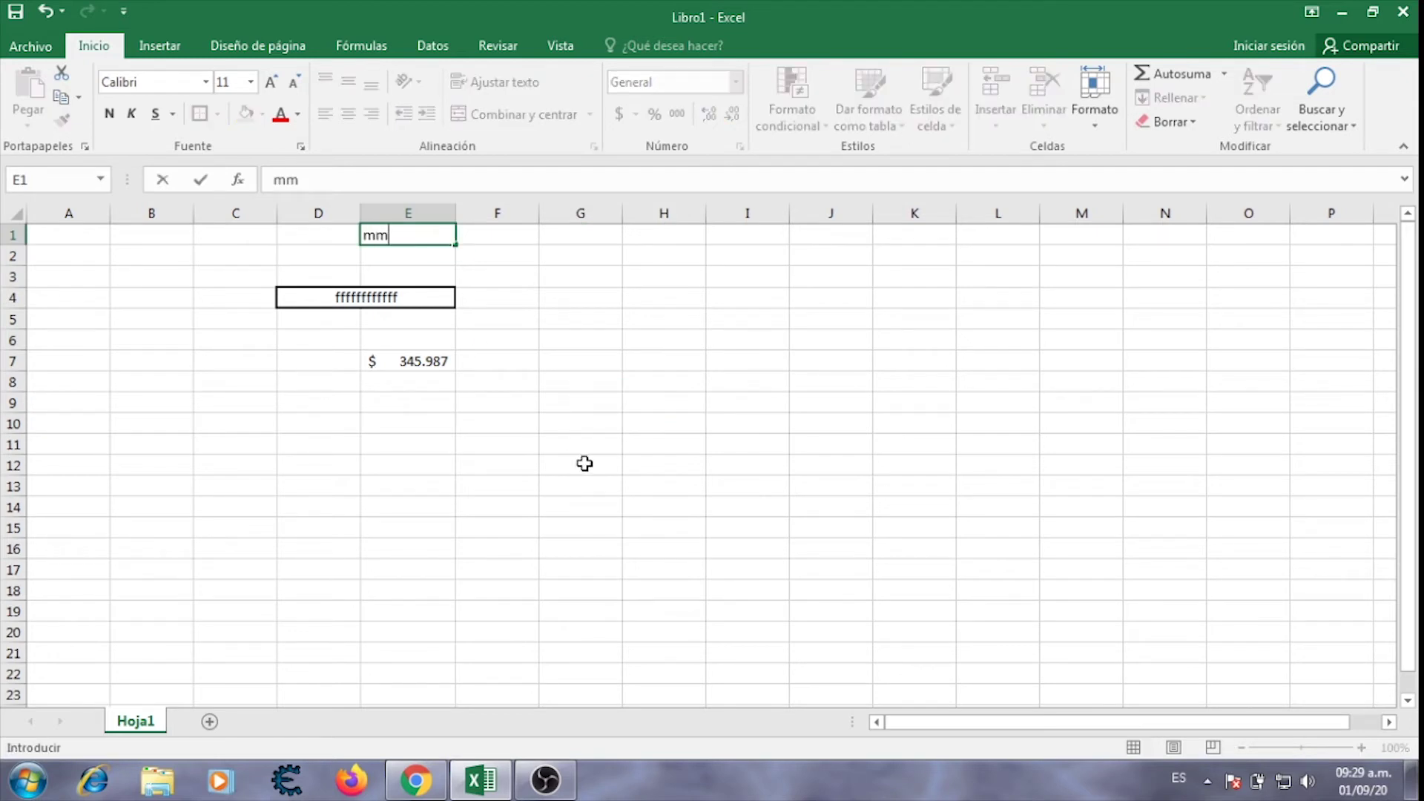
text(mmmm)
key(Return)
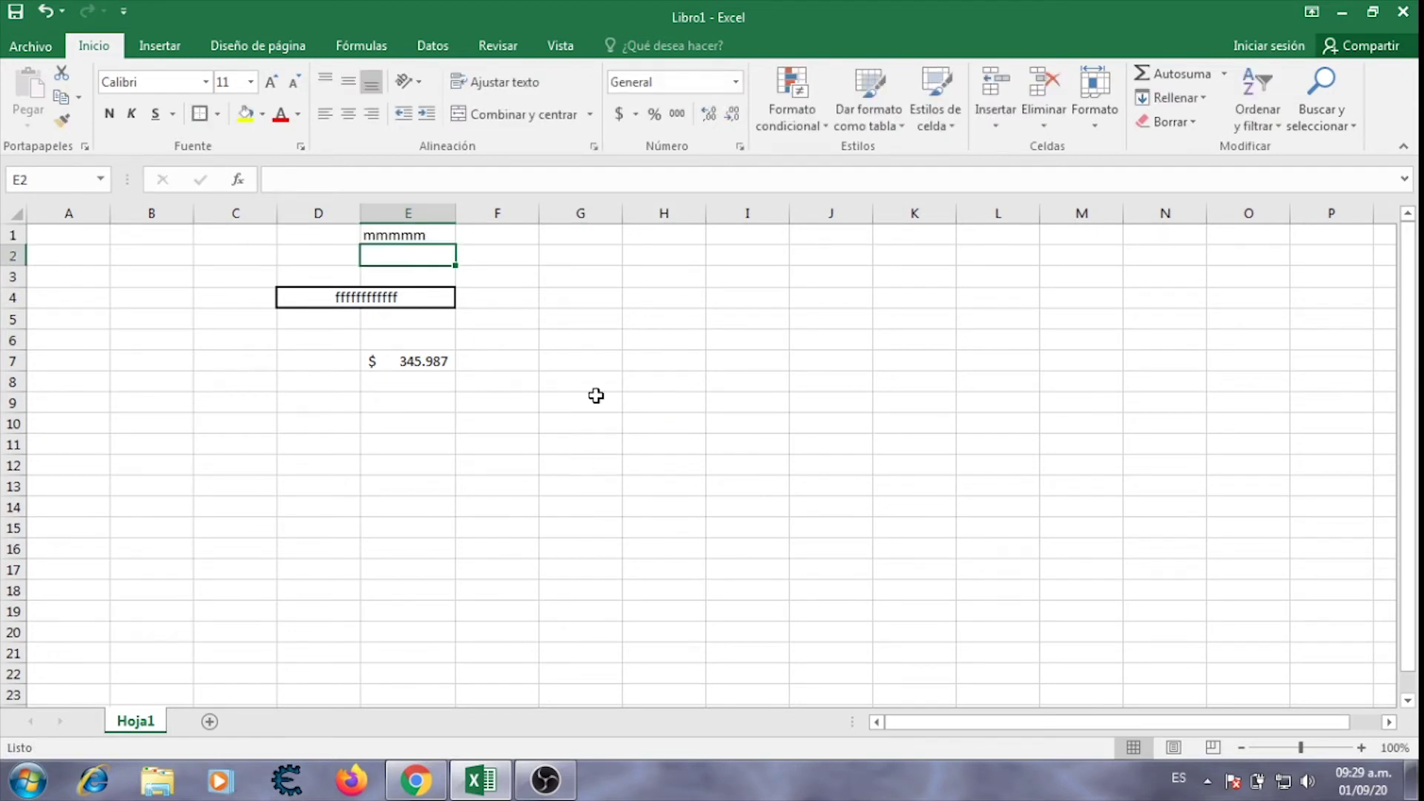
click(425, 234)
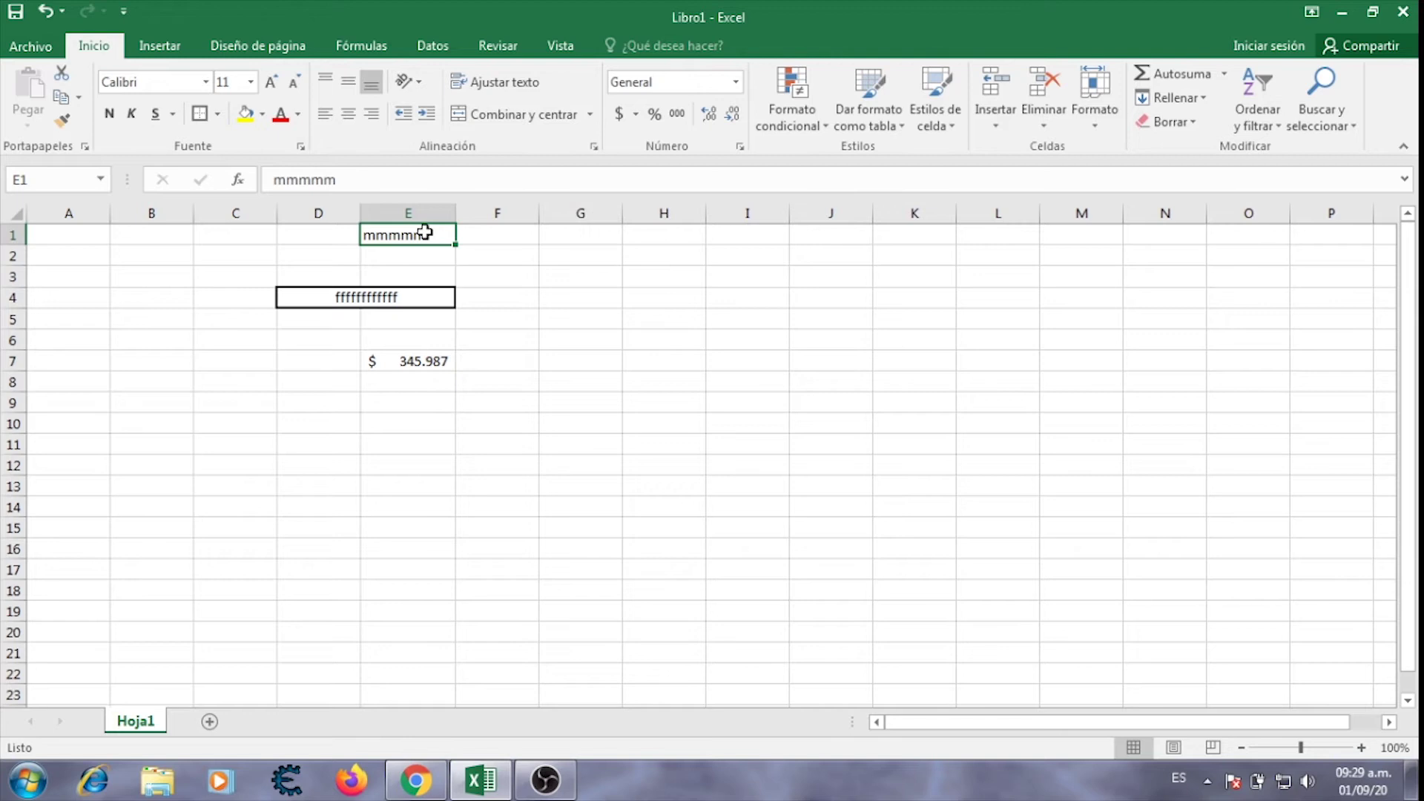
click(104, 113)
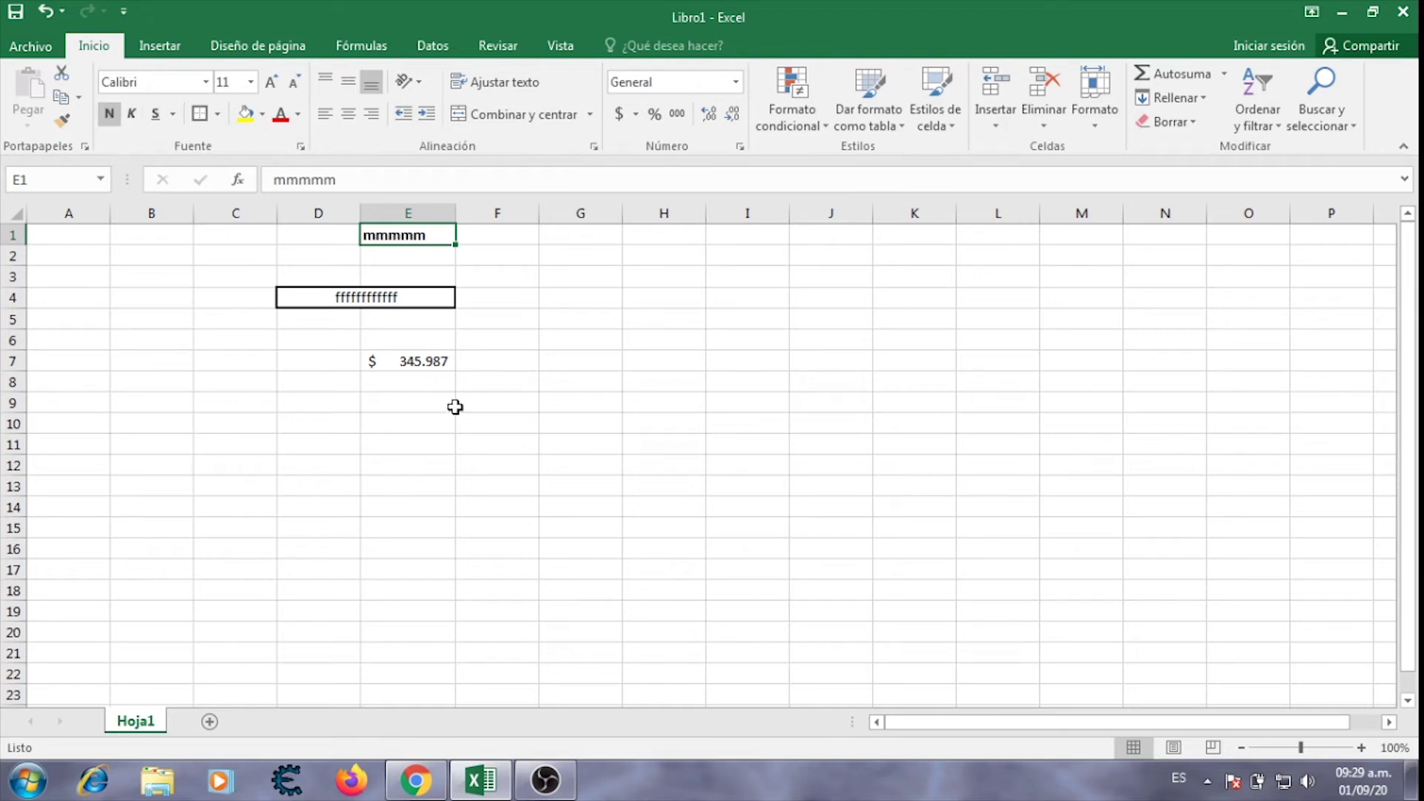
click(400, 207)
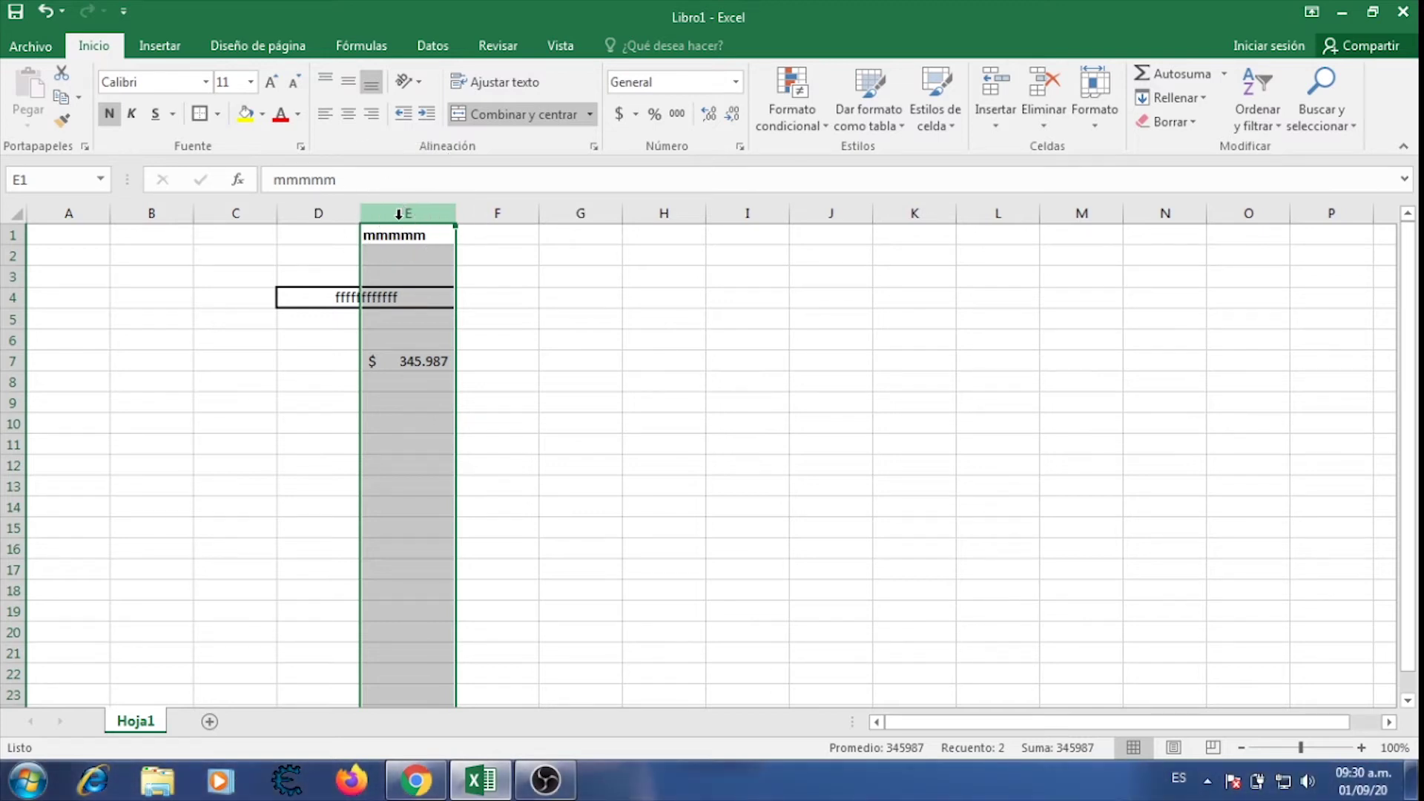
click(399, 214)
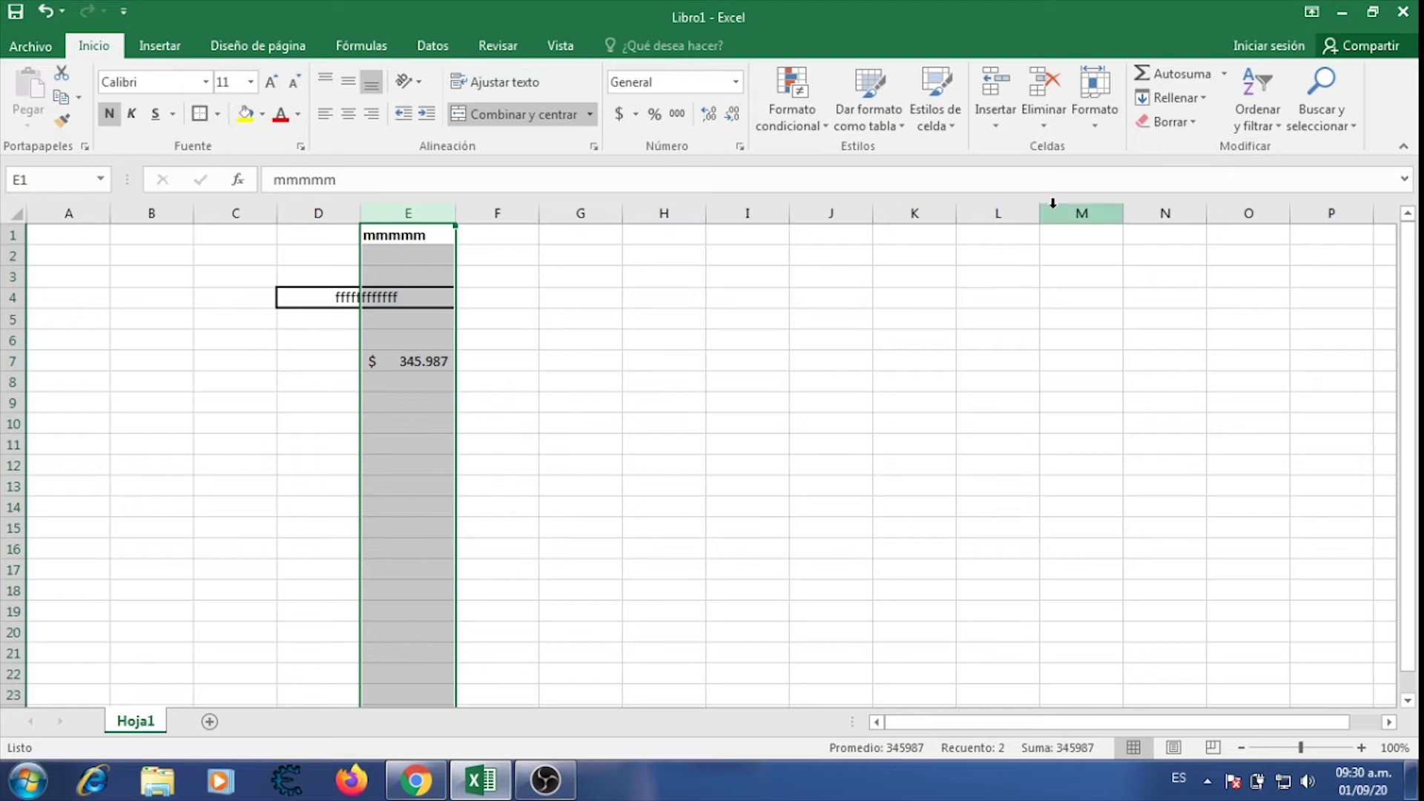
Insert a blank column at column E via Insertar > Insertar columnas de hoja.
click(996, 119)
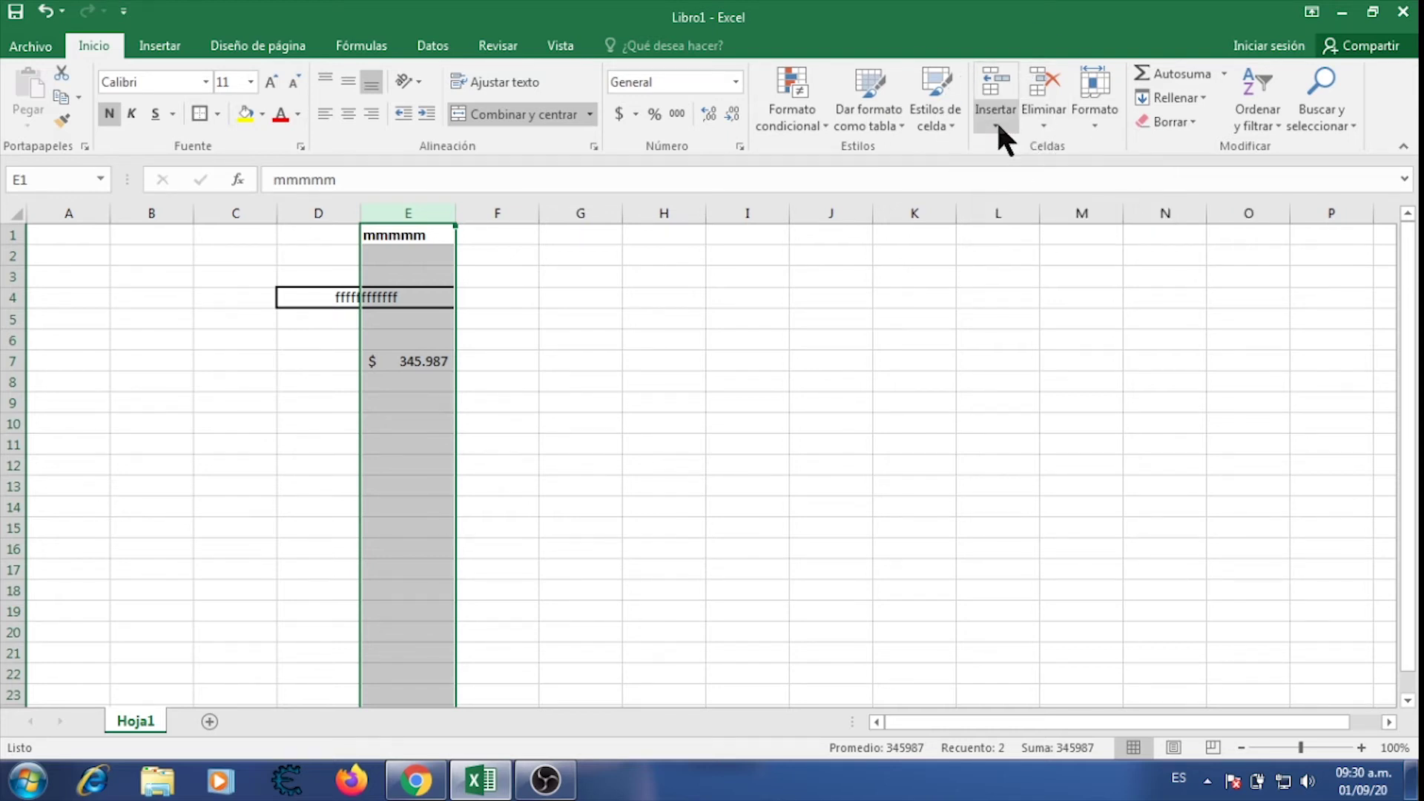
click(996, 118)
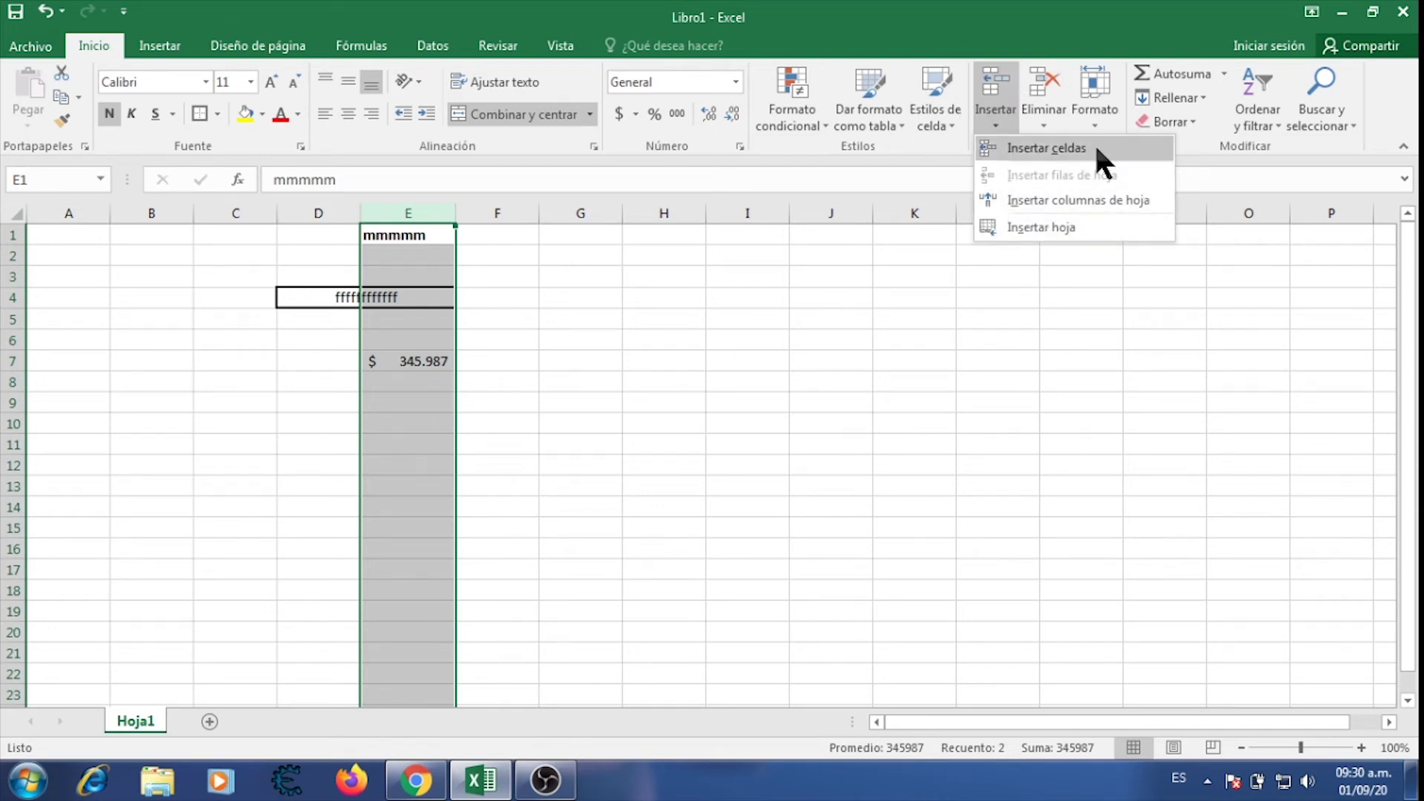
click(1111, 199)
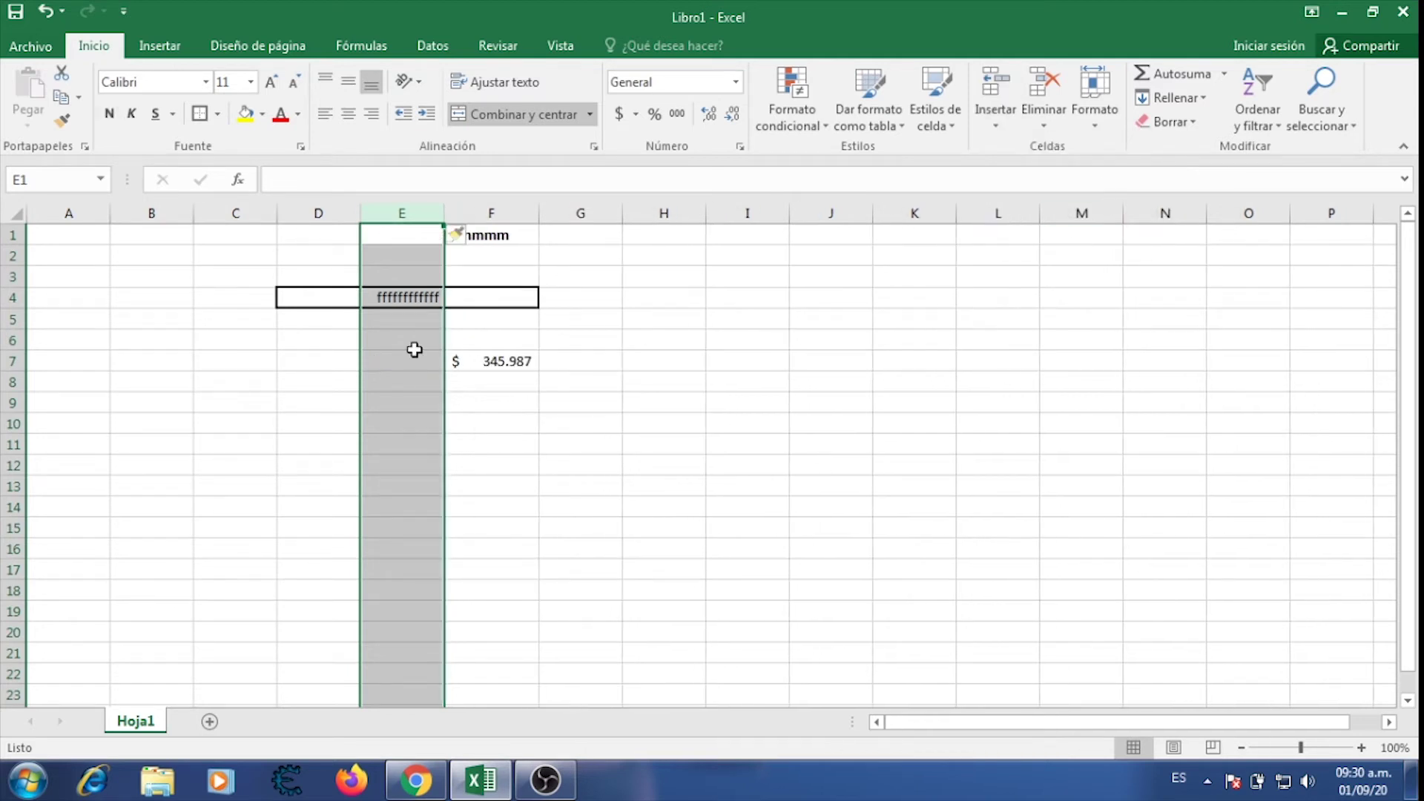
click(639, 306)
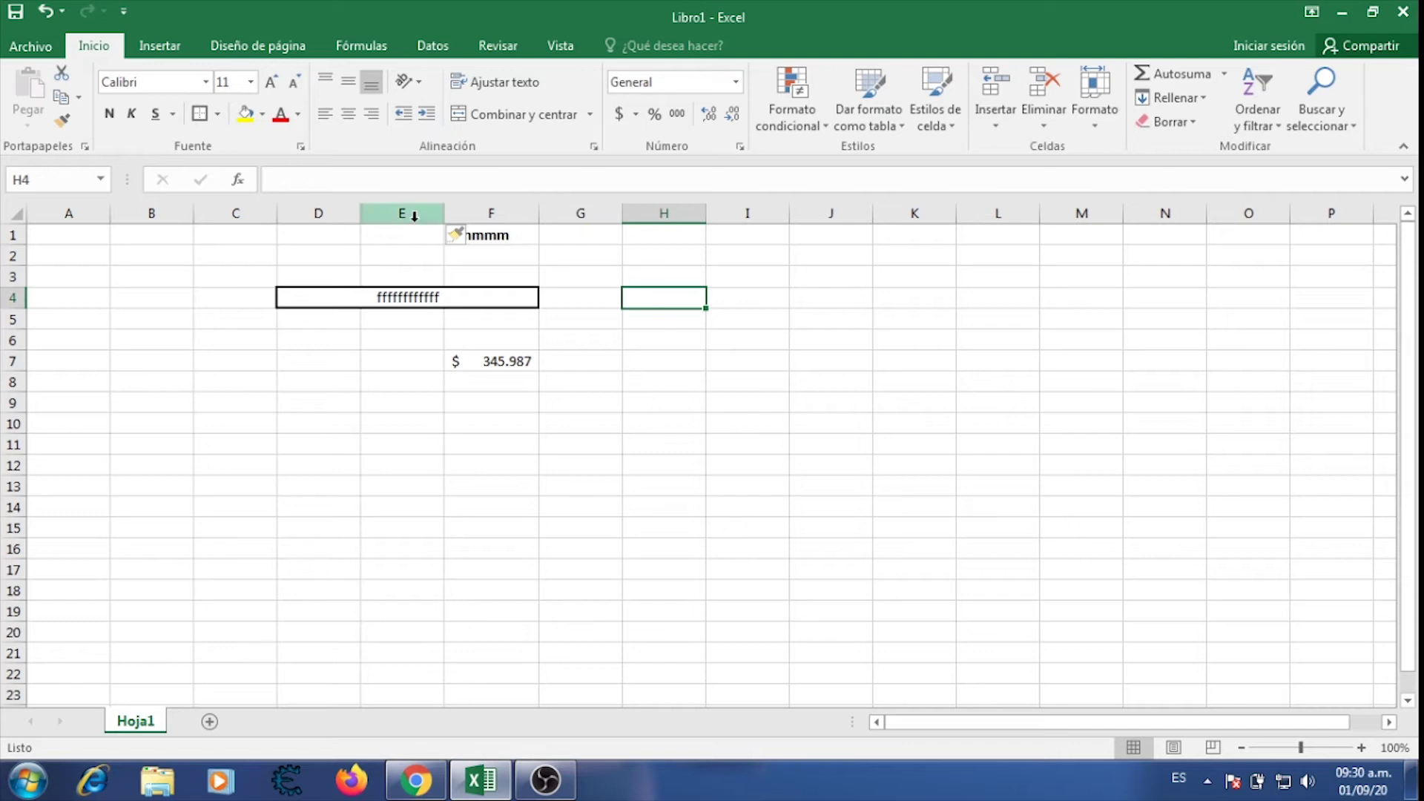
Insert a second blank column at E, shifting mmmmmm to G1 and $ 345.987 to G7.
click(413, 215)
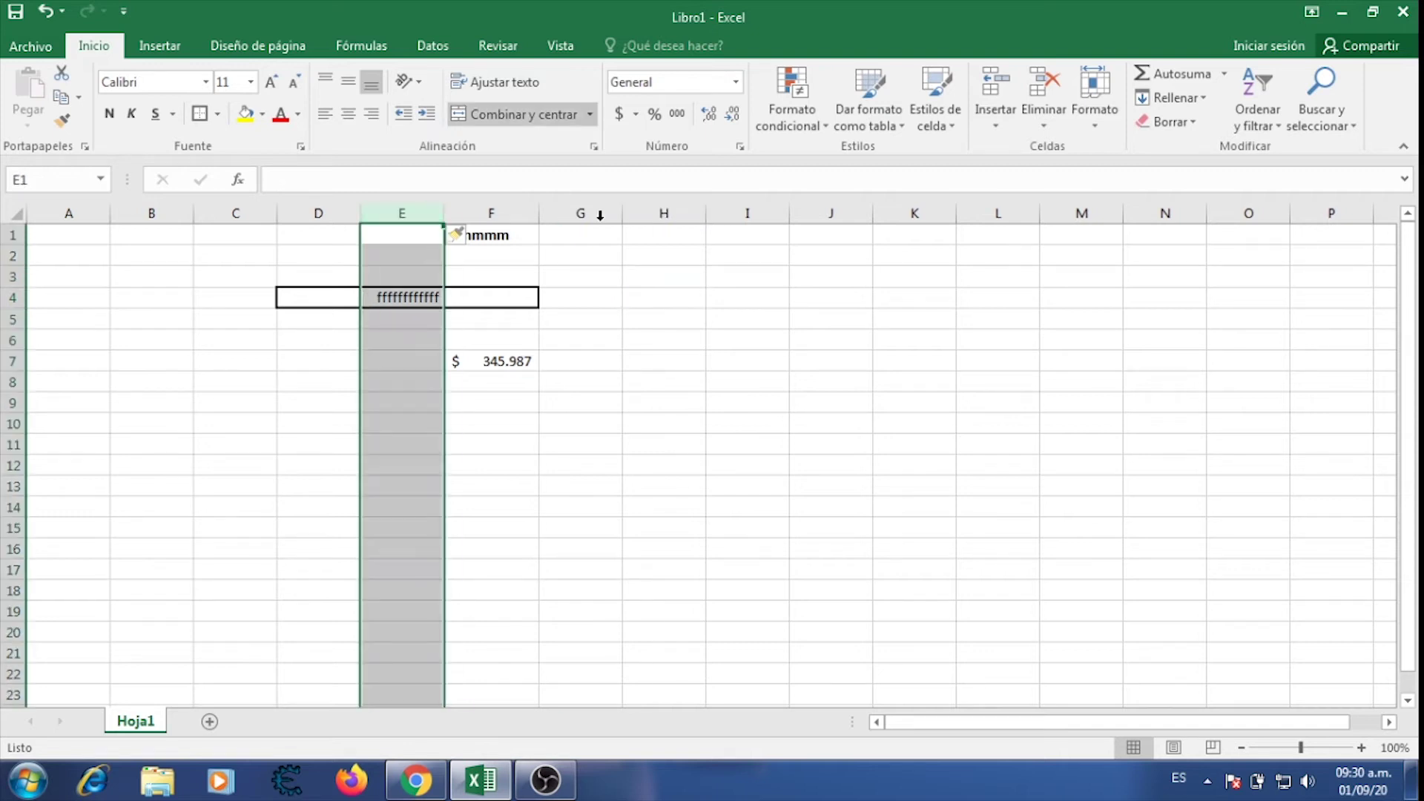
click(995, 125)
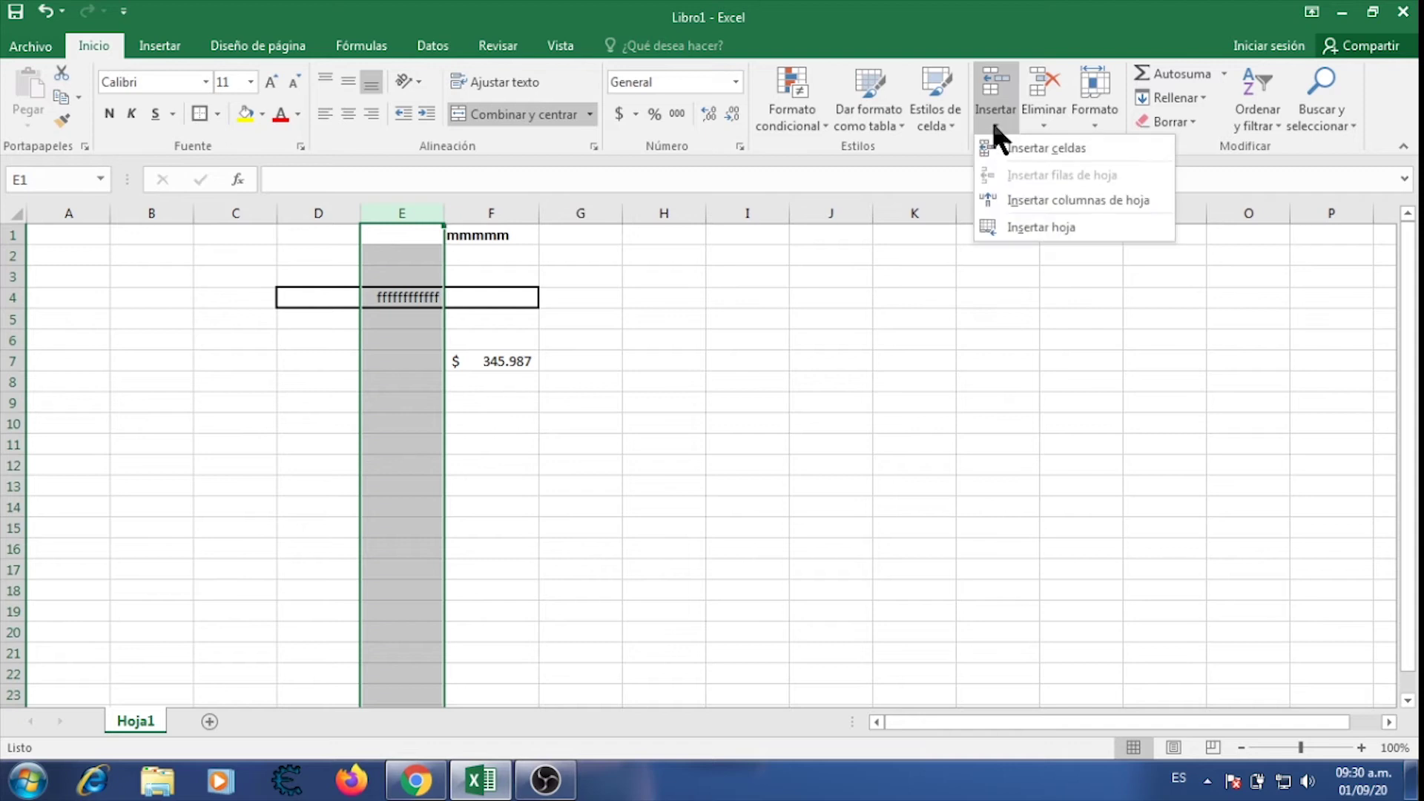
click(1043, 199)
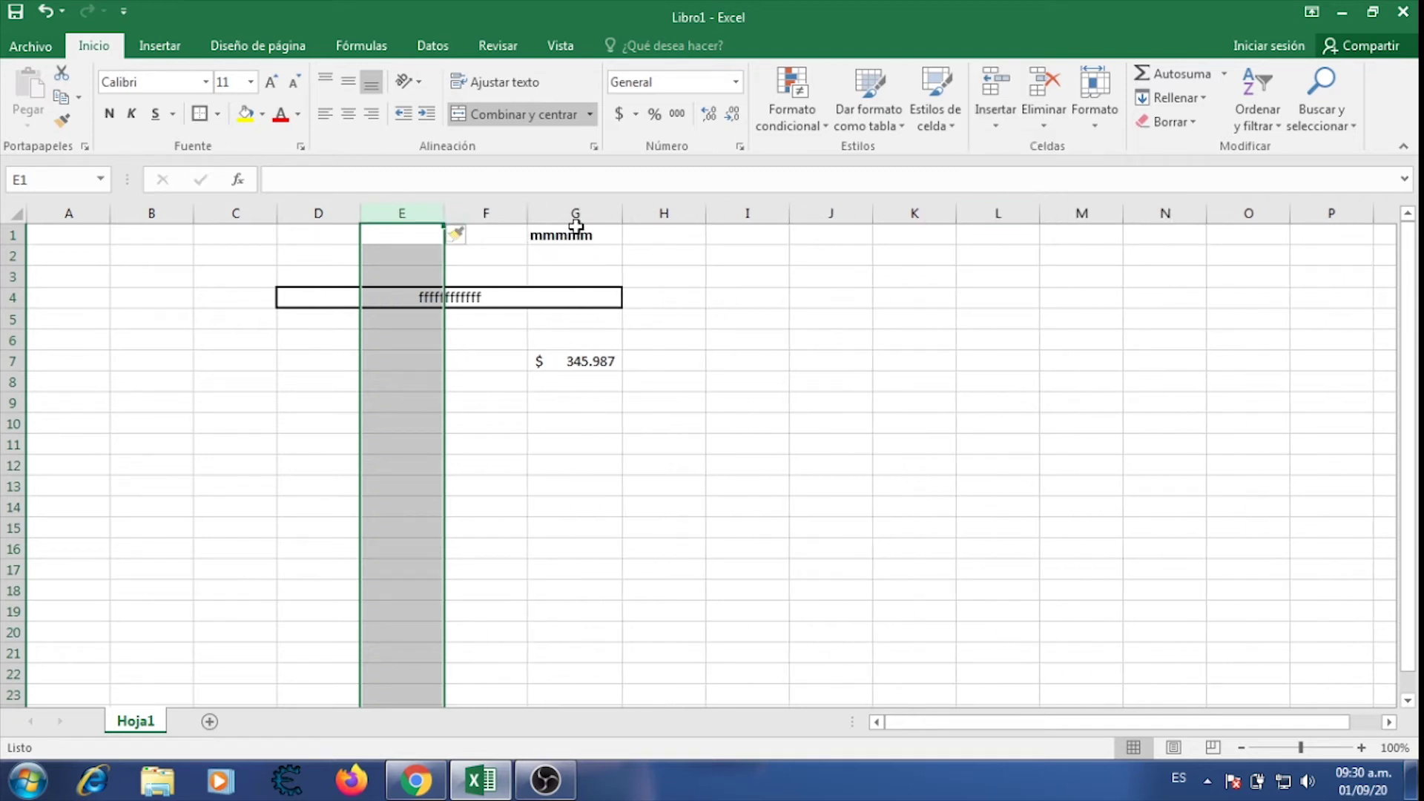
click(575, 204)
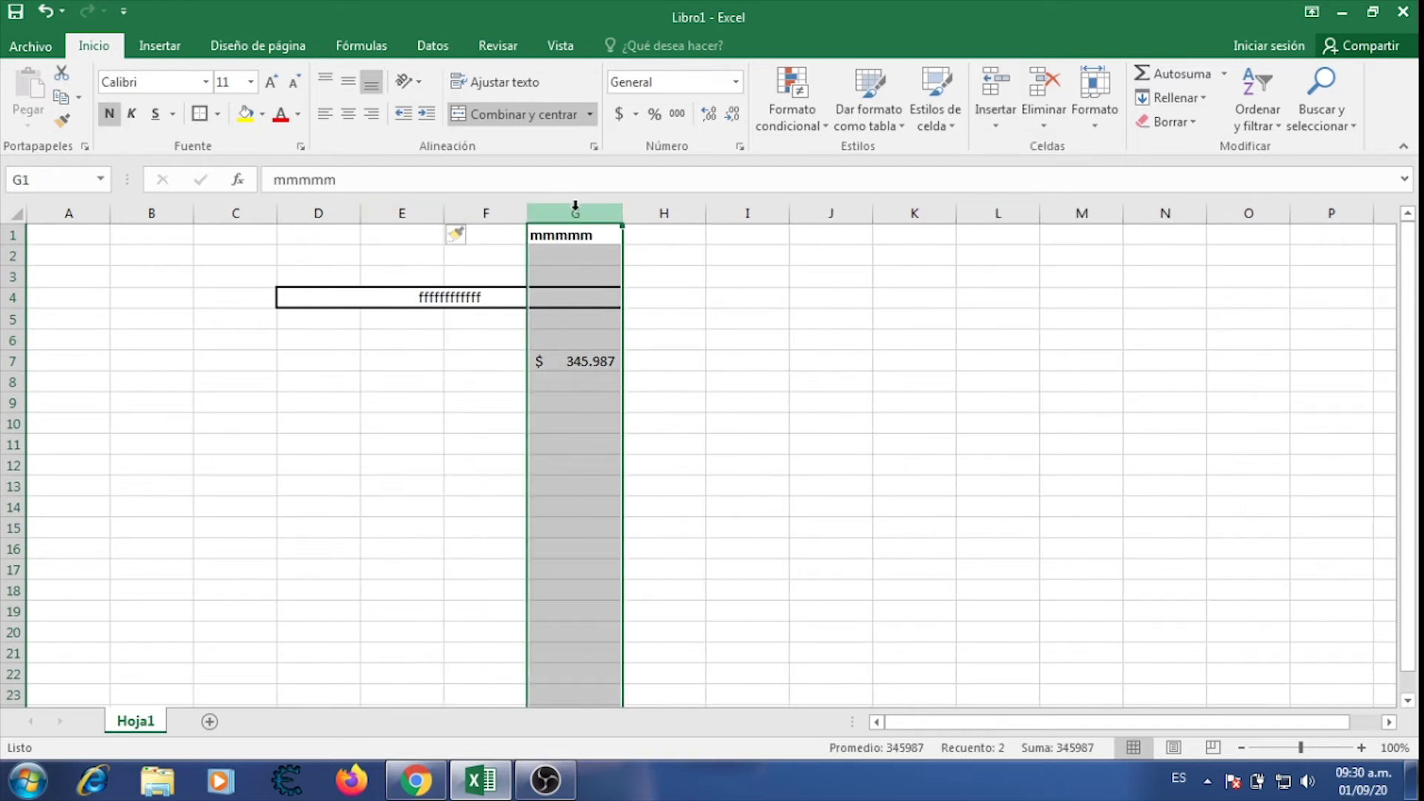
click(410, 202)
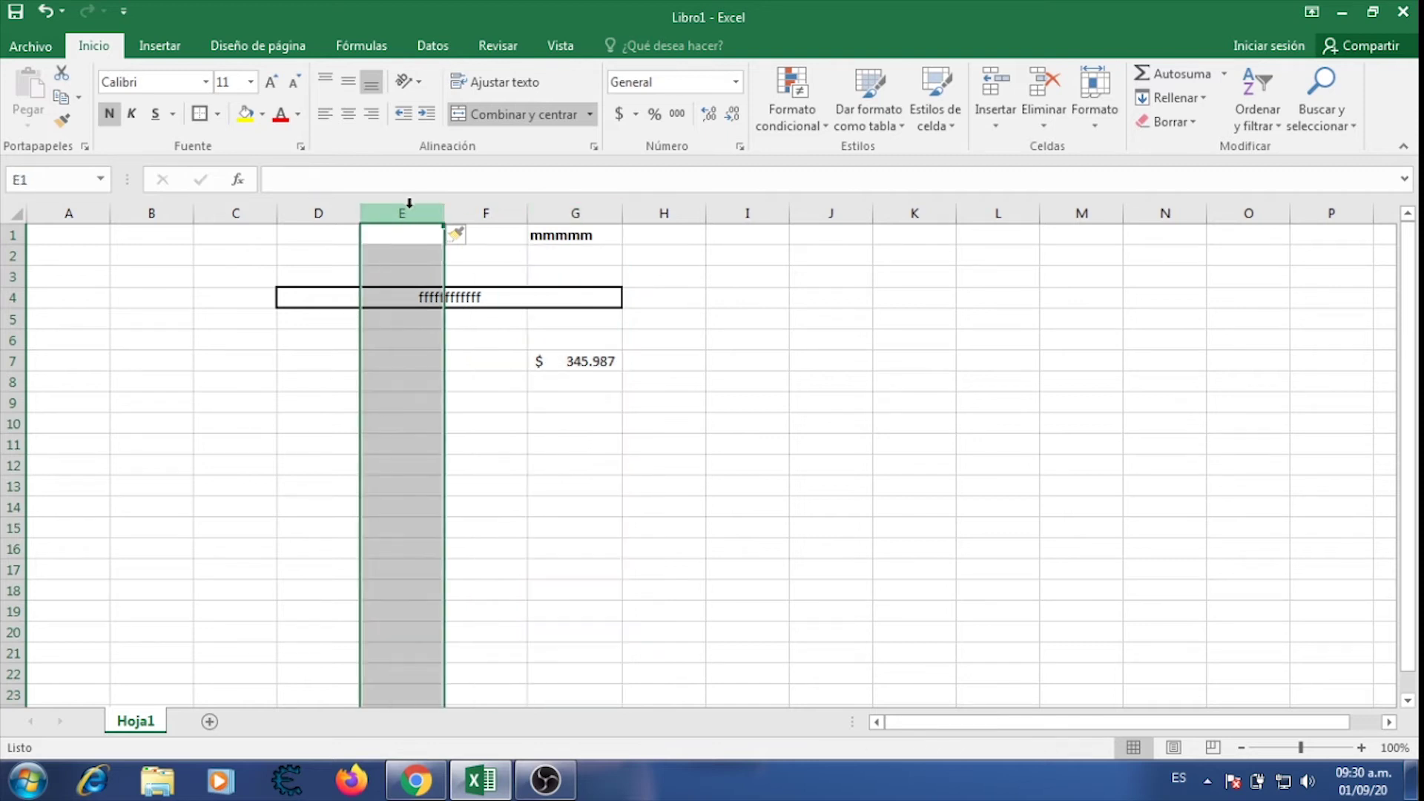
Delete the two blank columns so mmmmmm returns to E1 and $ 345.987 to E7.
click(1043, 132)
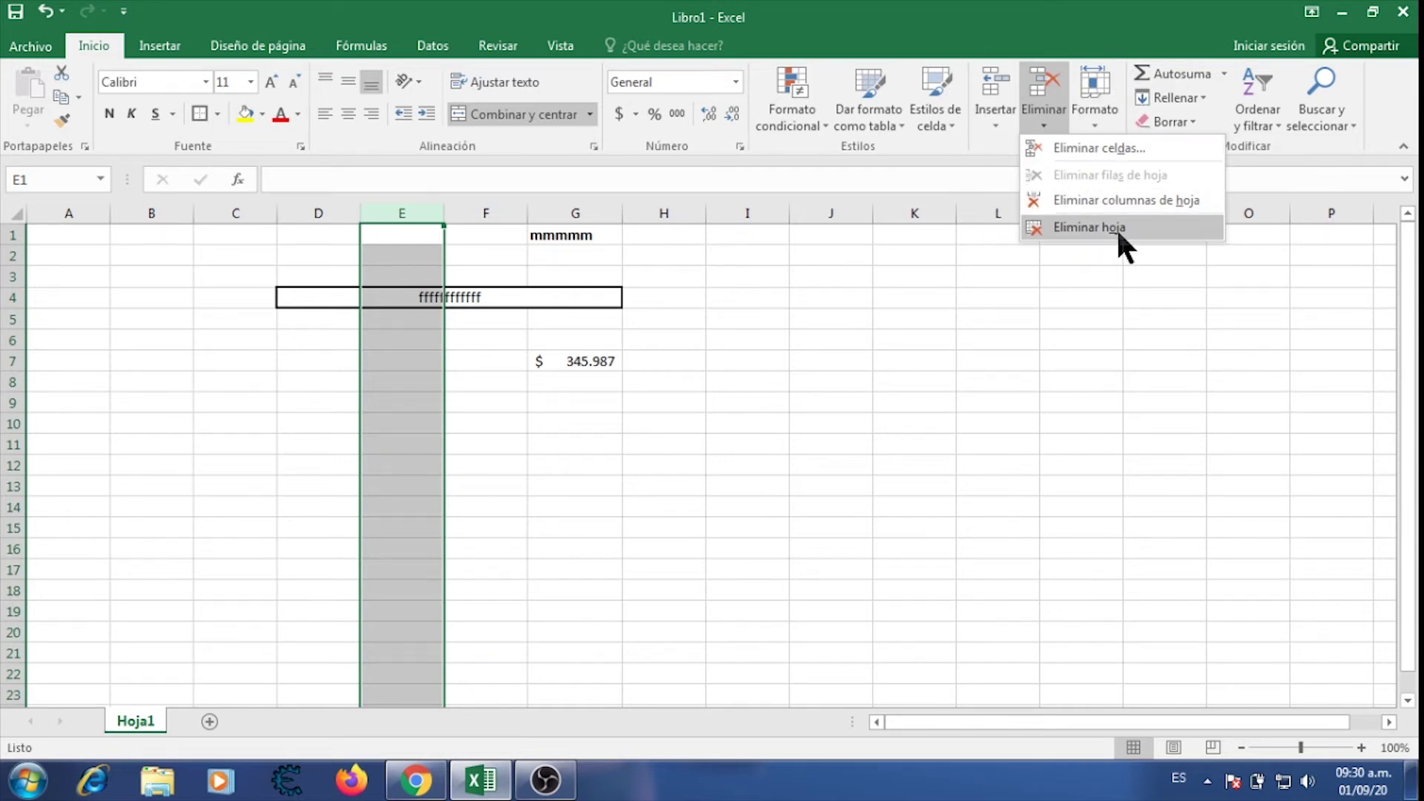
click(1087, 200)
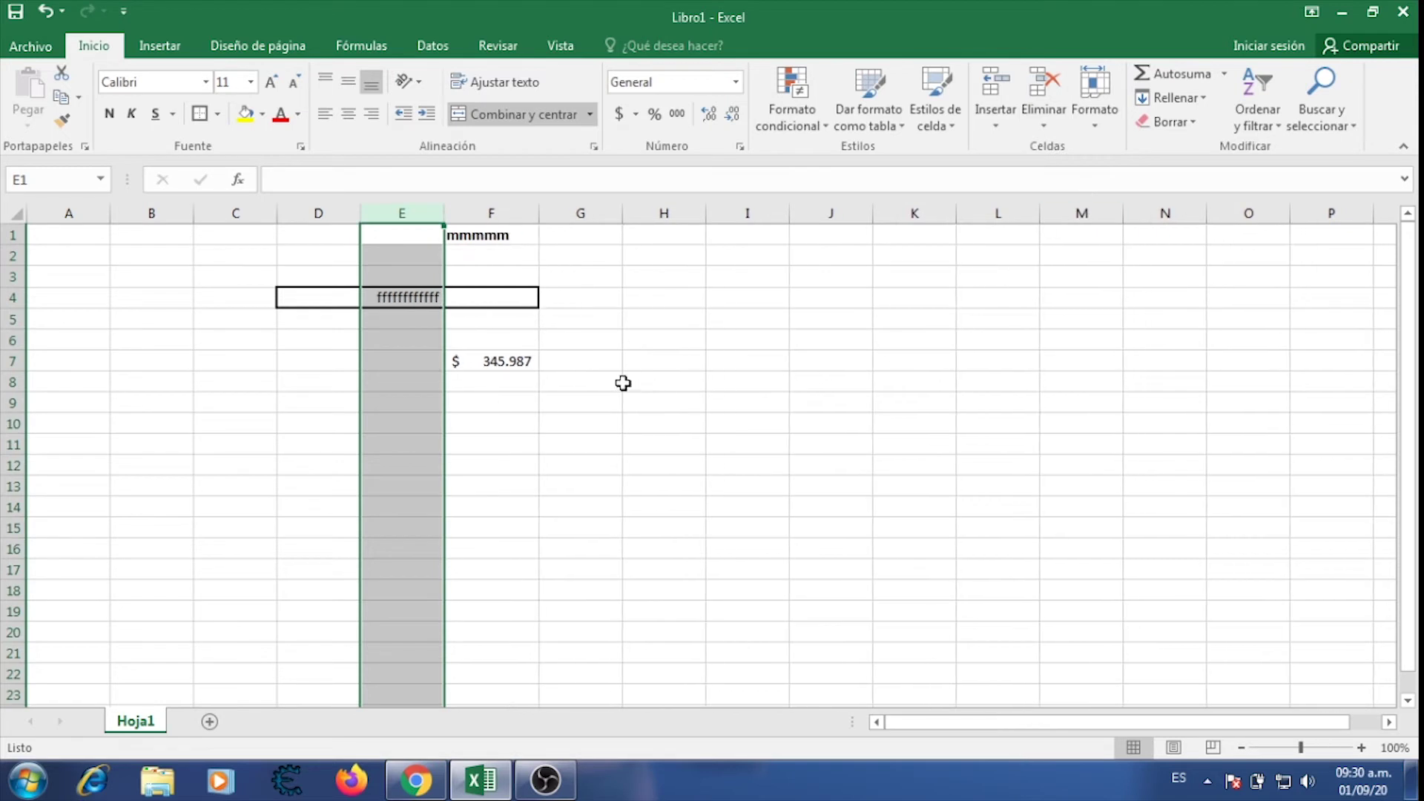
click(406, 213)
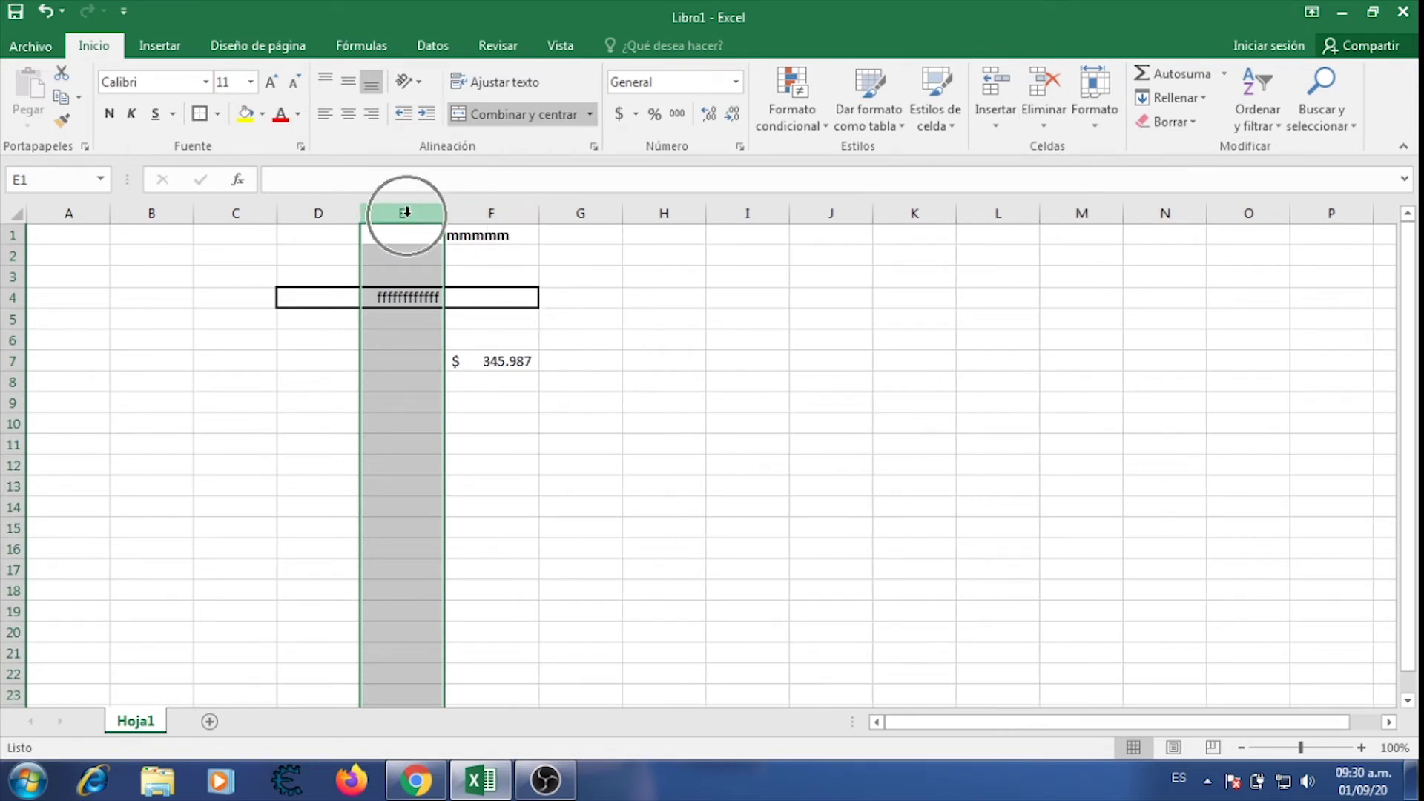
click(407, 212)
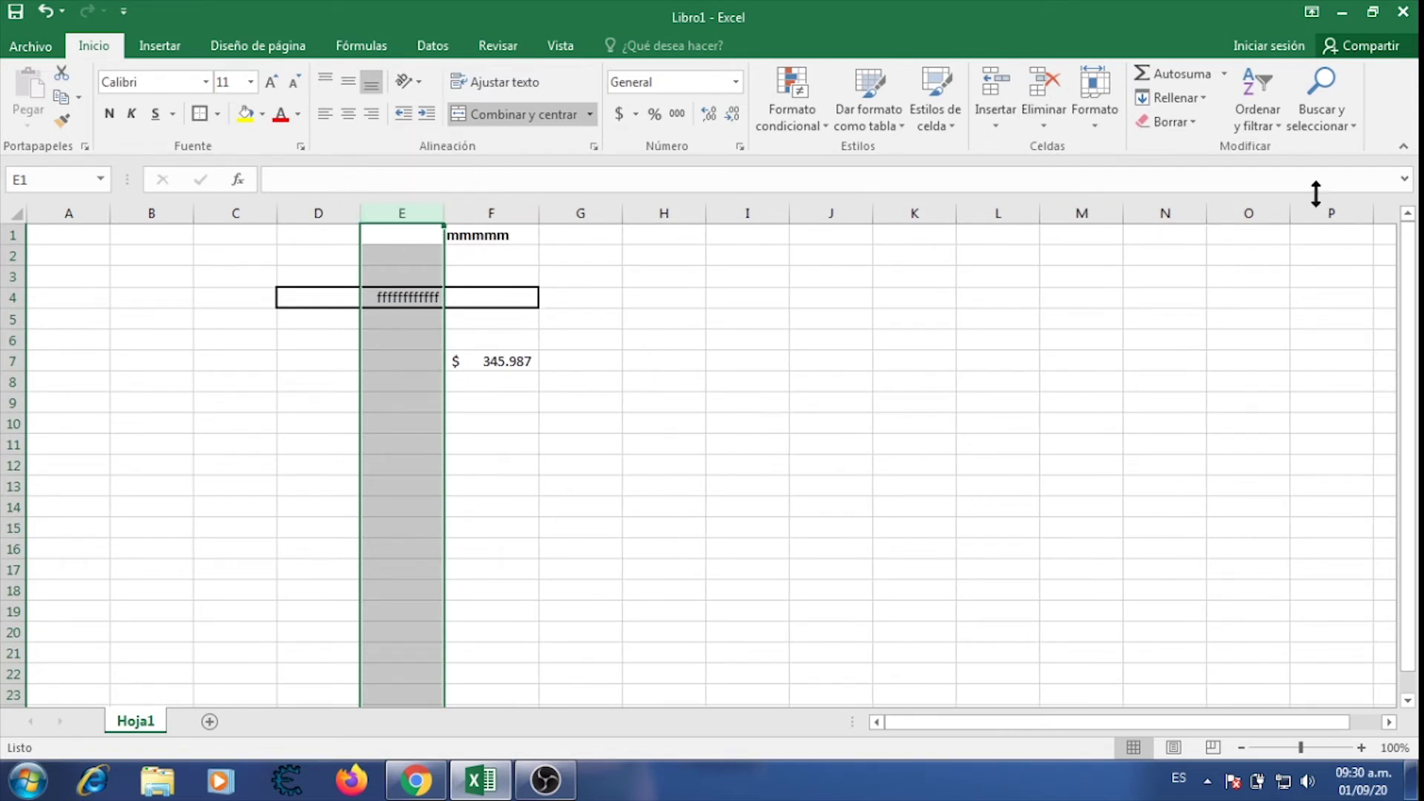
click(1037, 122)
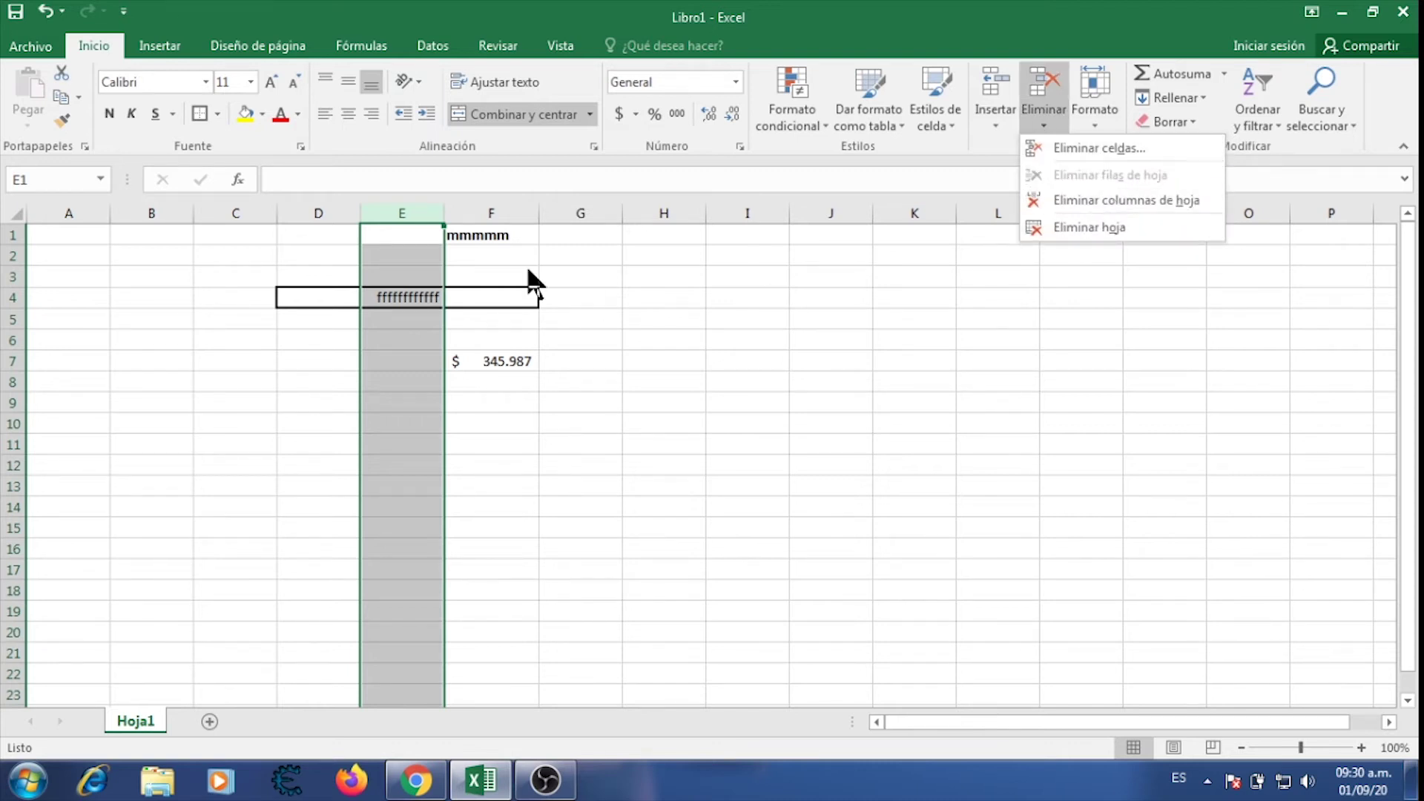
click(1127, 147)
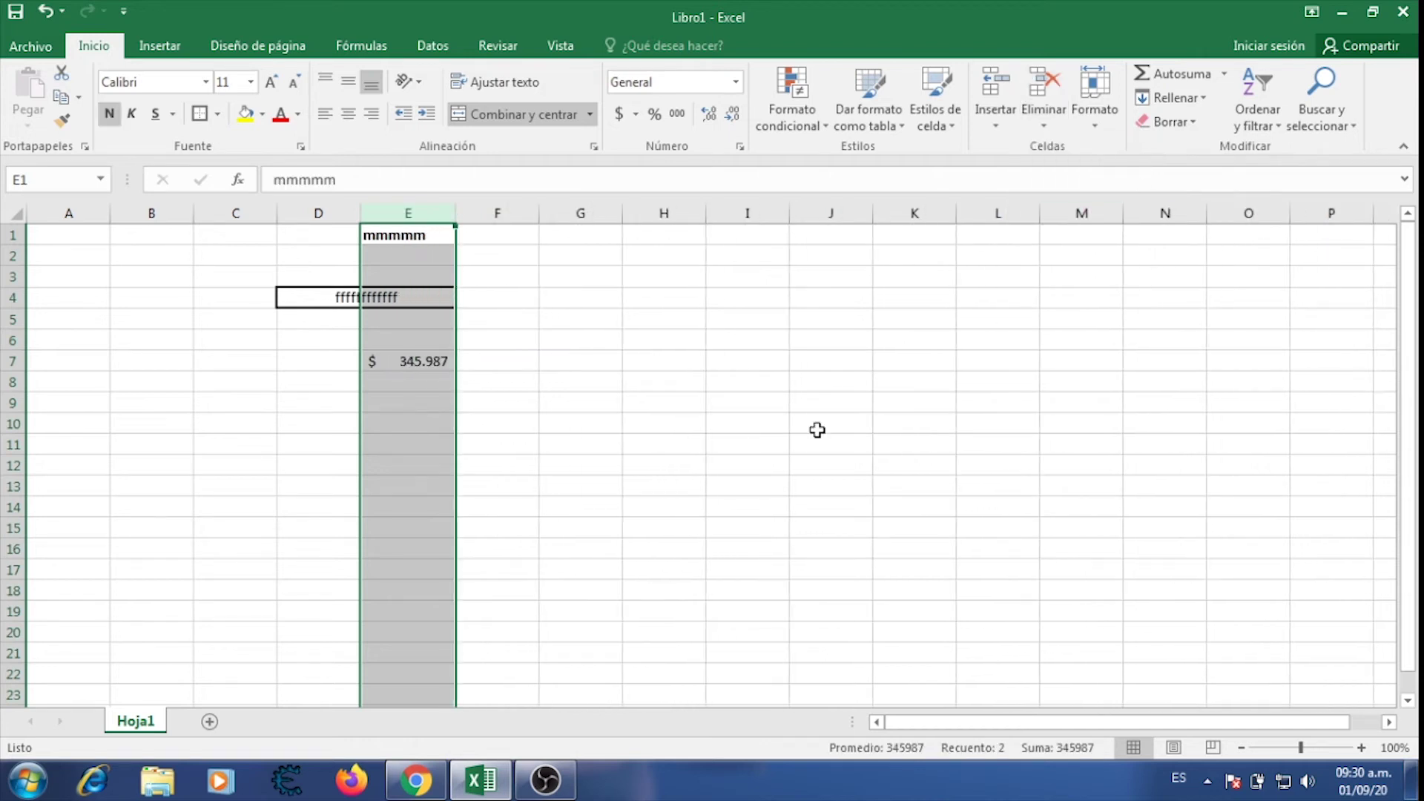
click(570, 430)
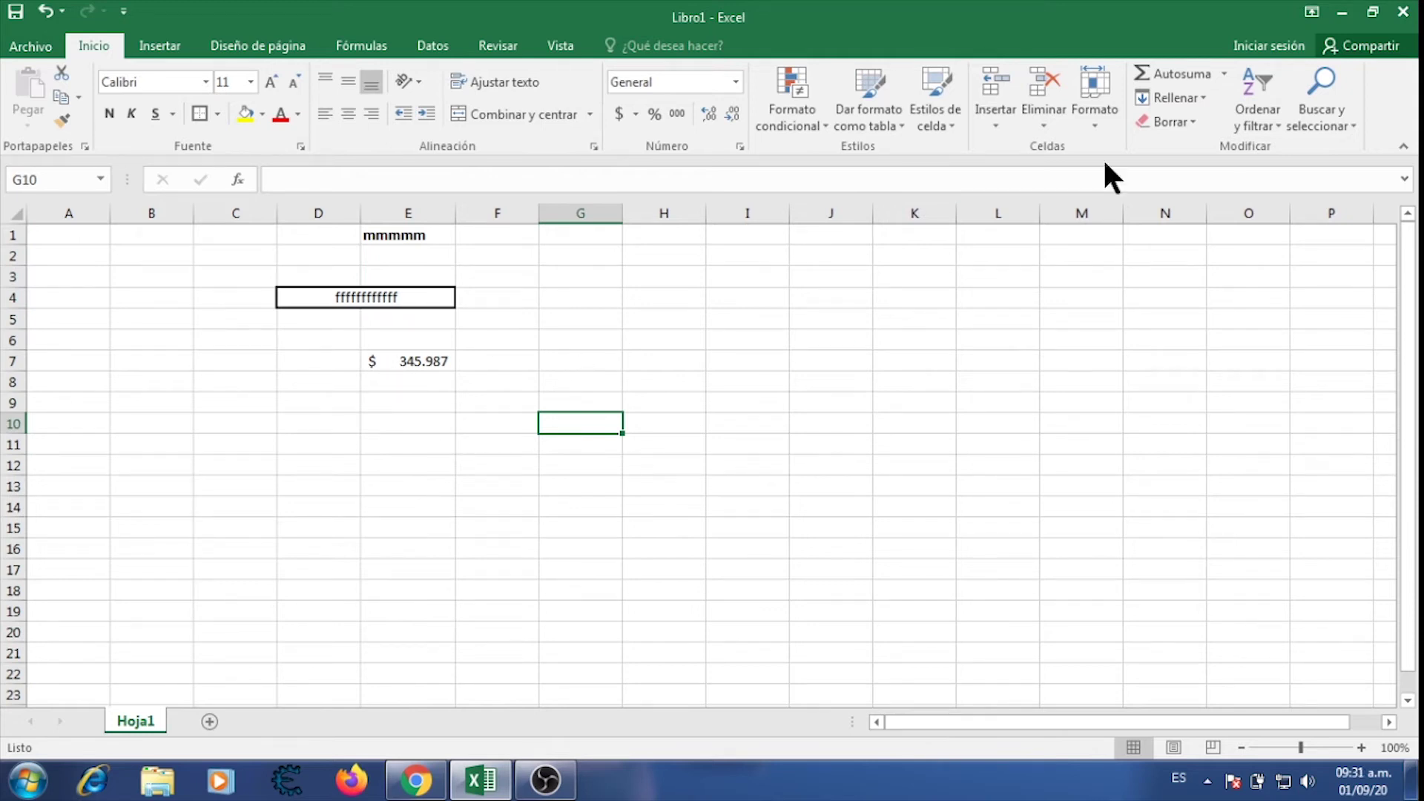
click(1226, 74)
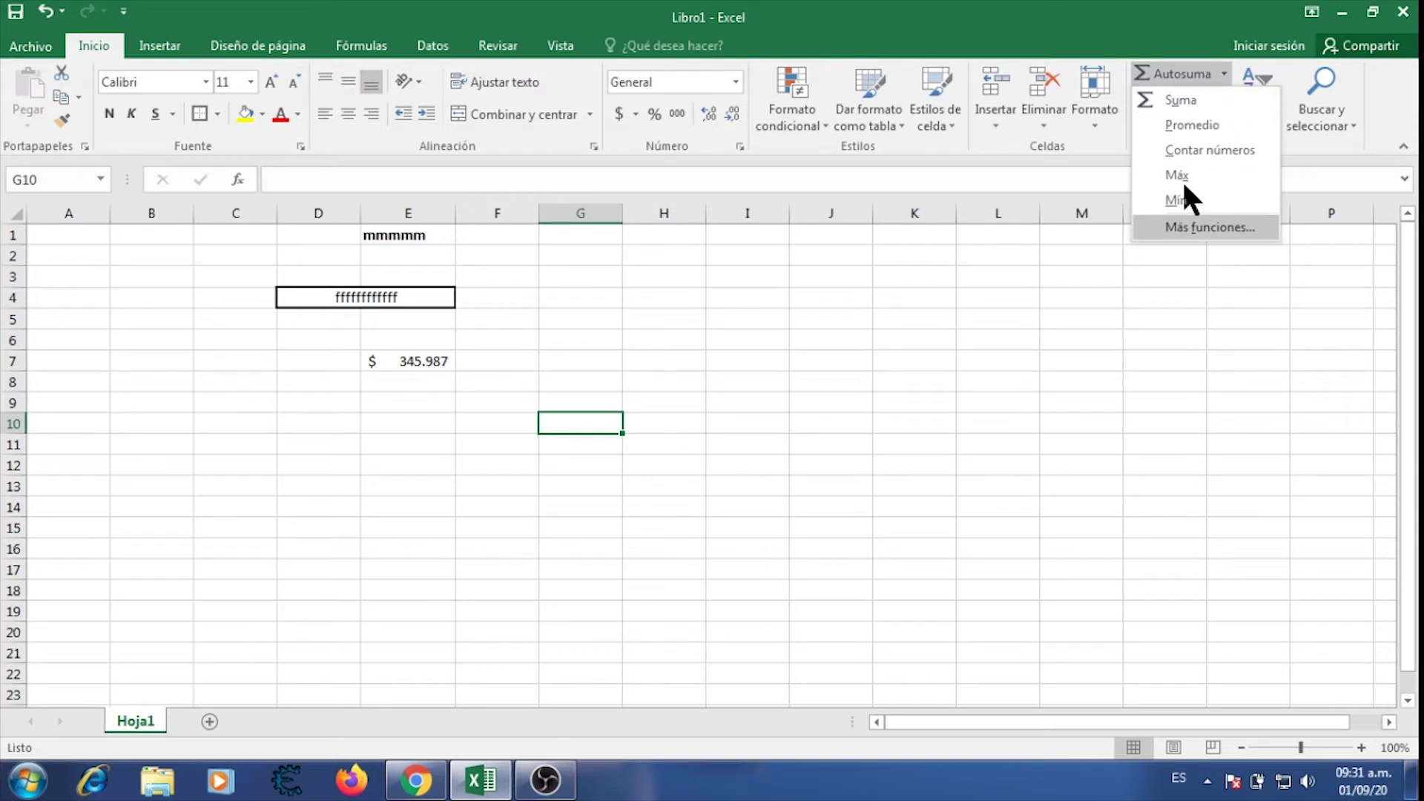
click(785, 292)
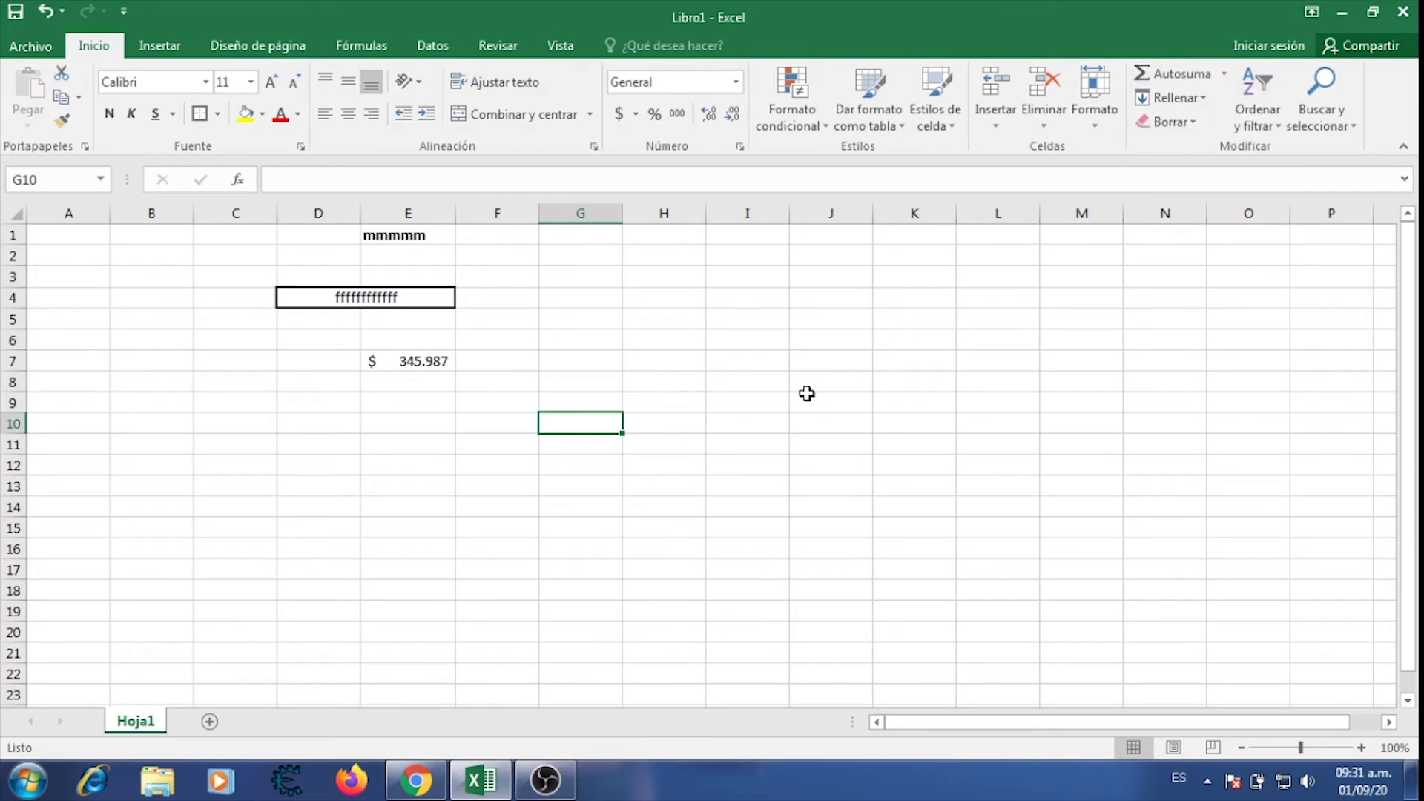
click(594, 278)
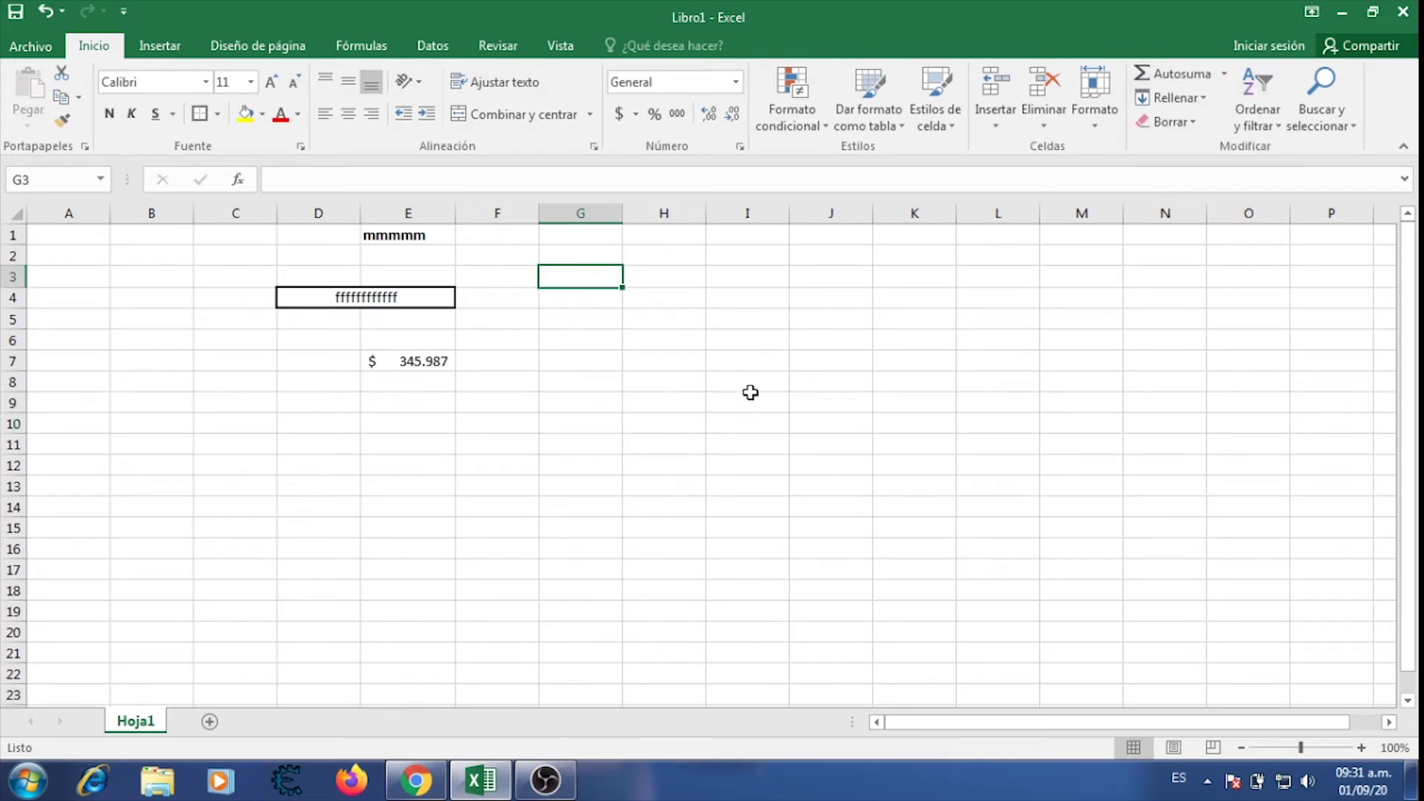
Clear the contents and remove all borders from D1:E7.
drag(450, 361, 407, 235)
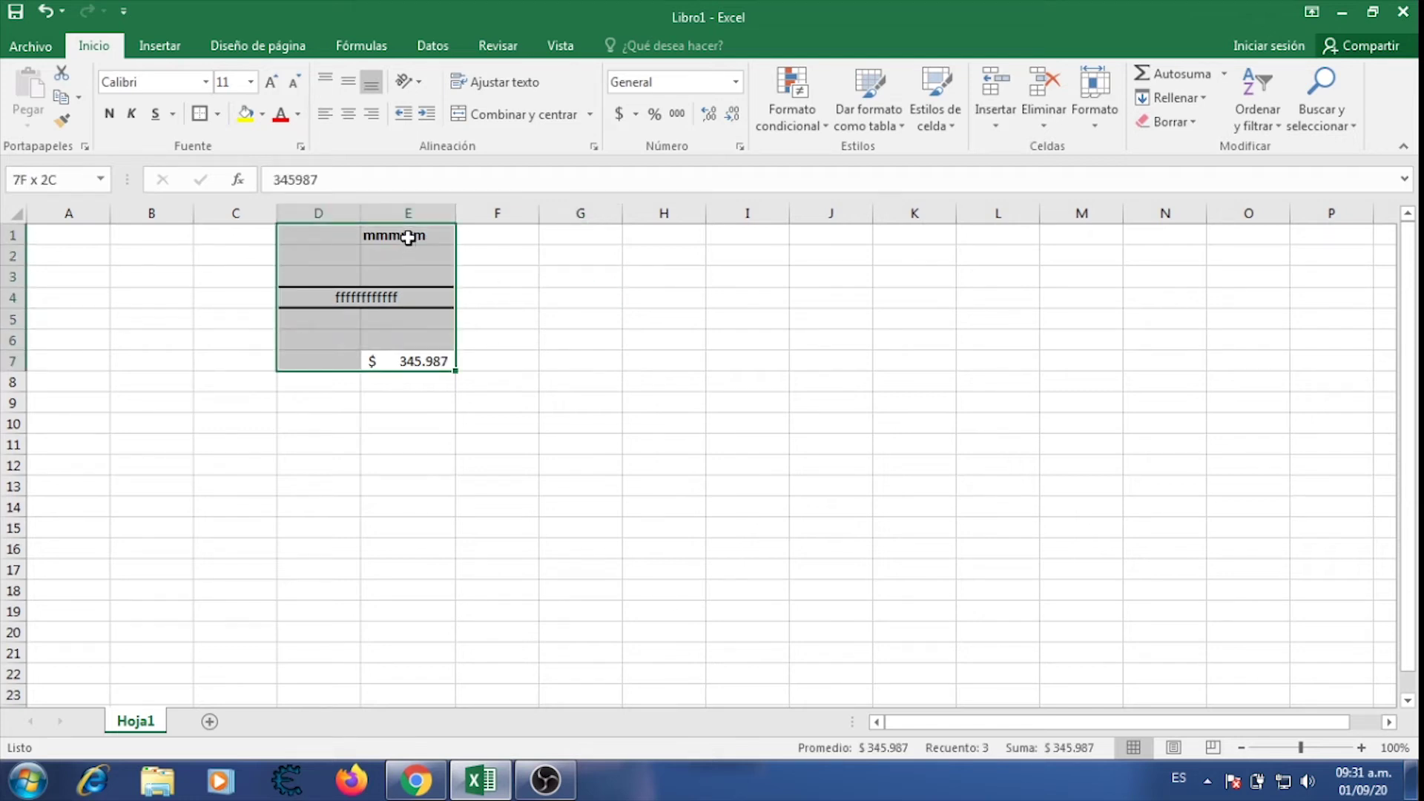
key(Delete)
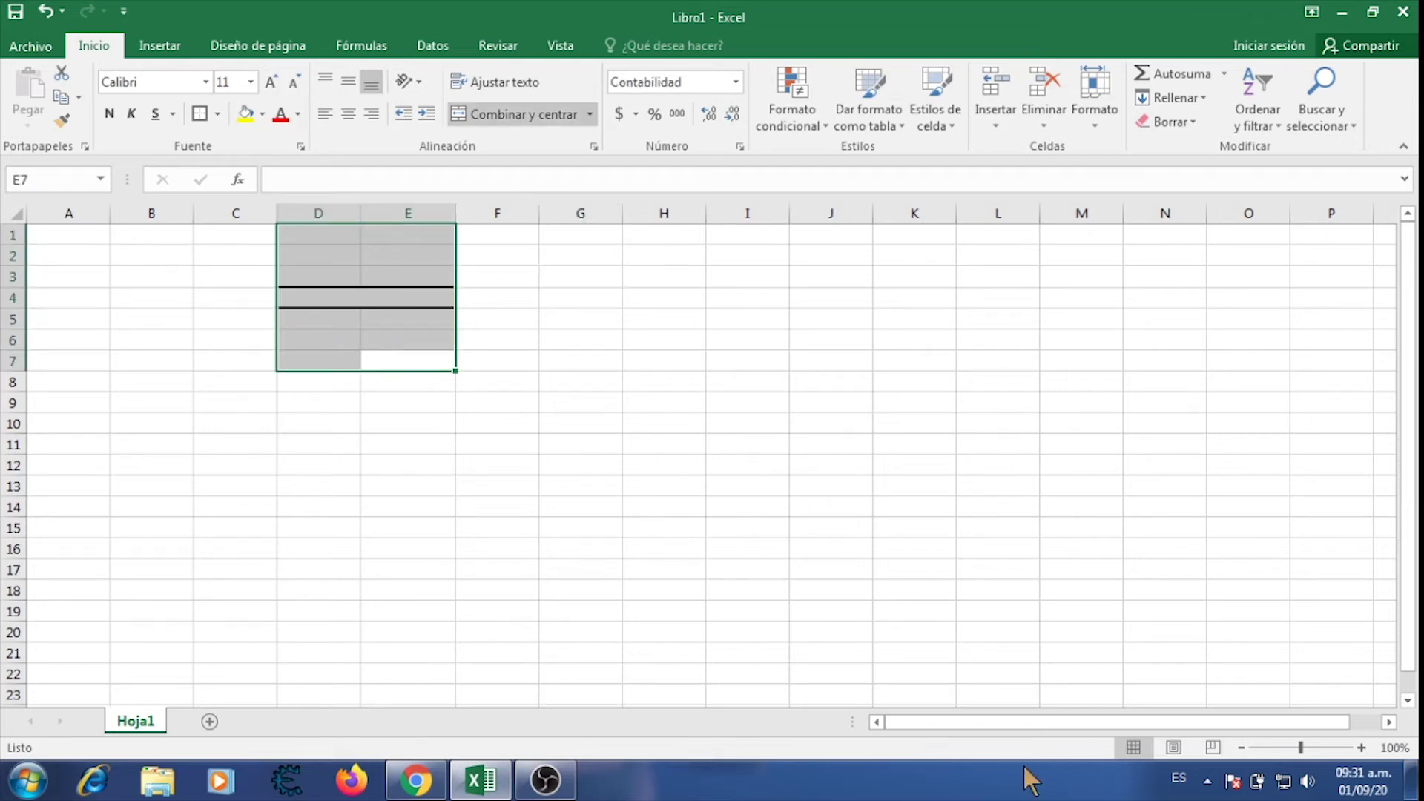
click(217, 114)
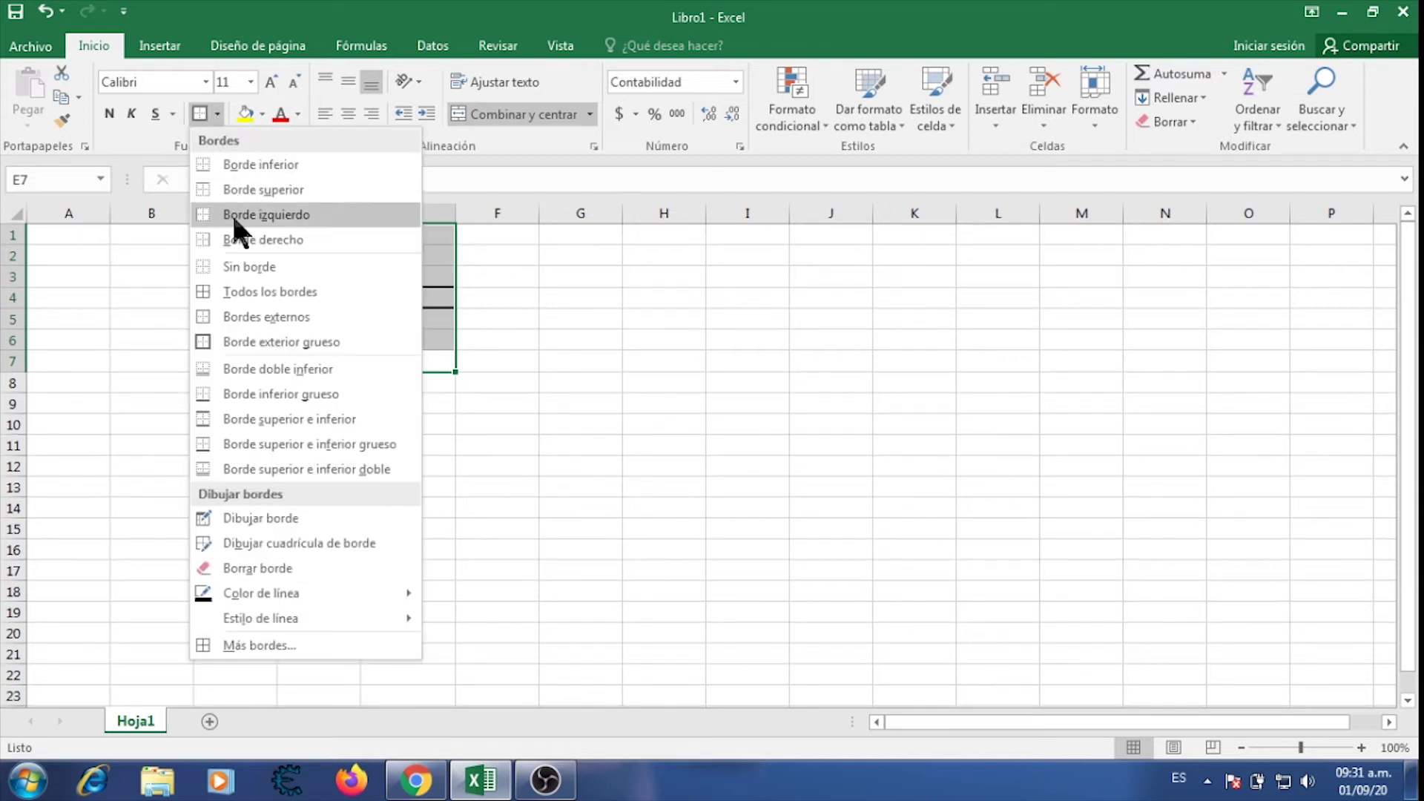
click(260, 266)
click(503, 439)
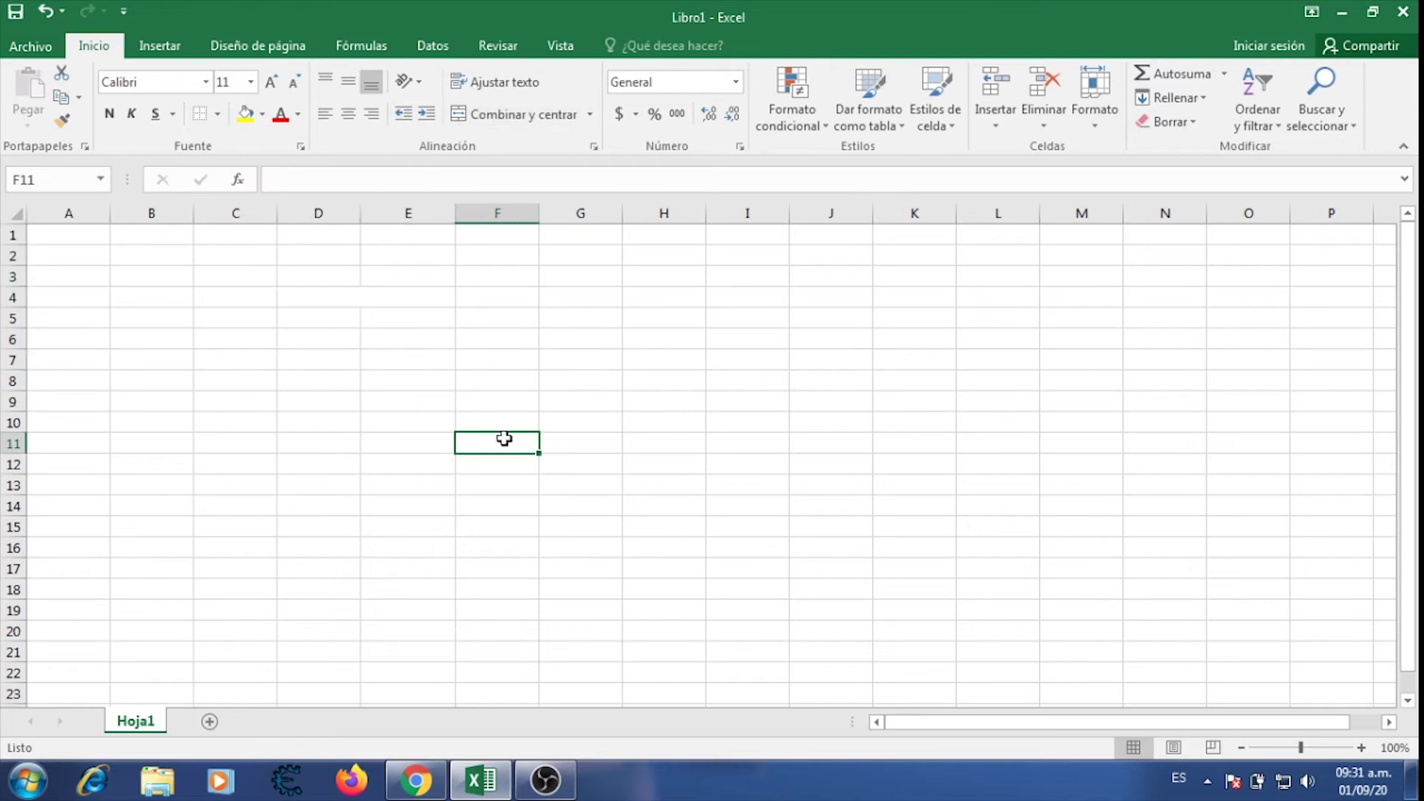
Unmerge the D4:E4 cell so no merged cells remain.
click(384, 301)
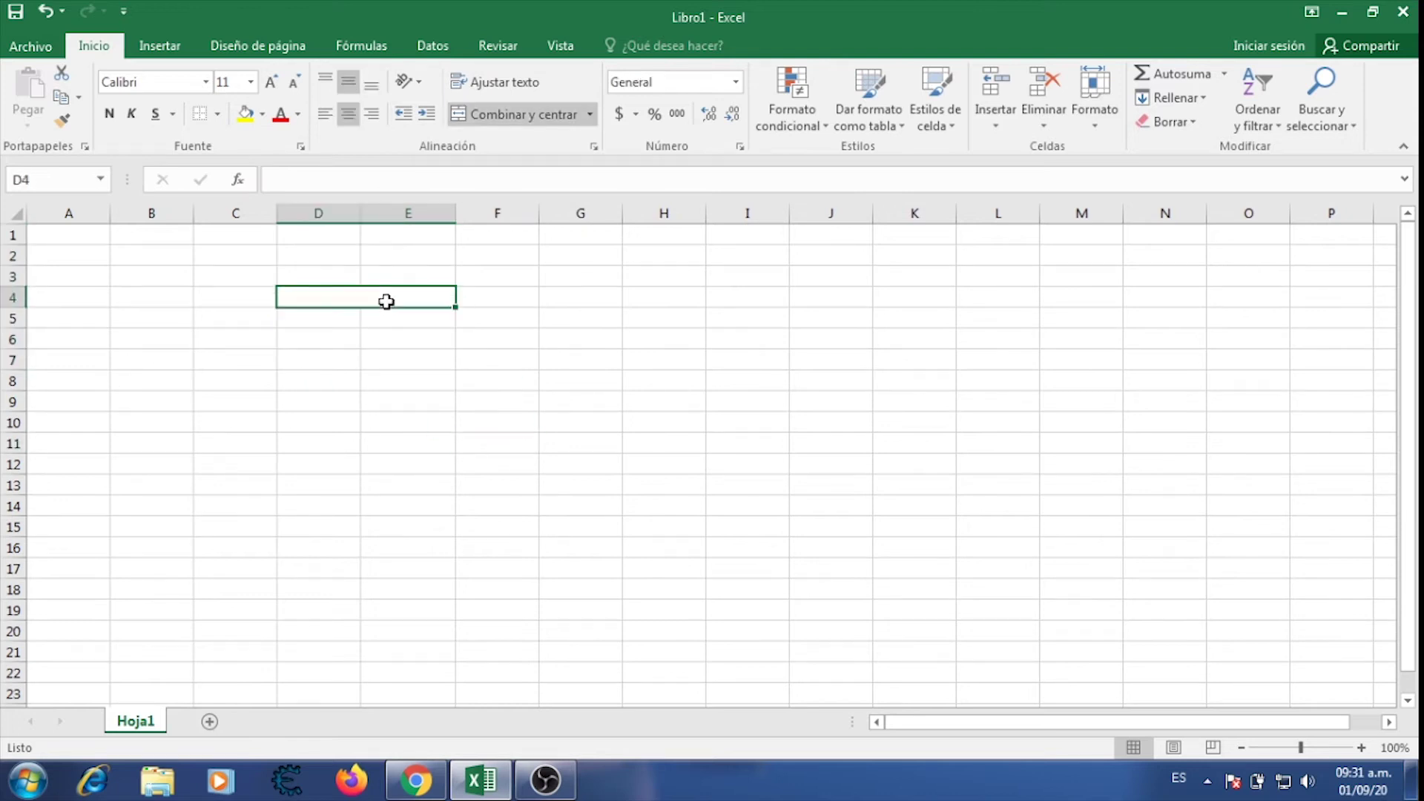
click(499, 113)
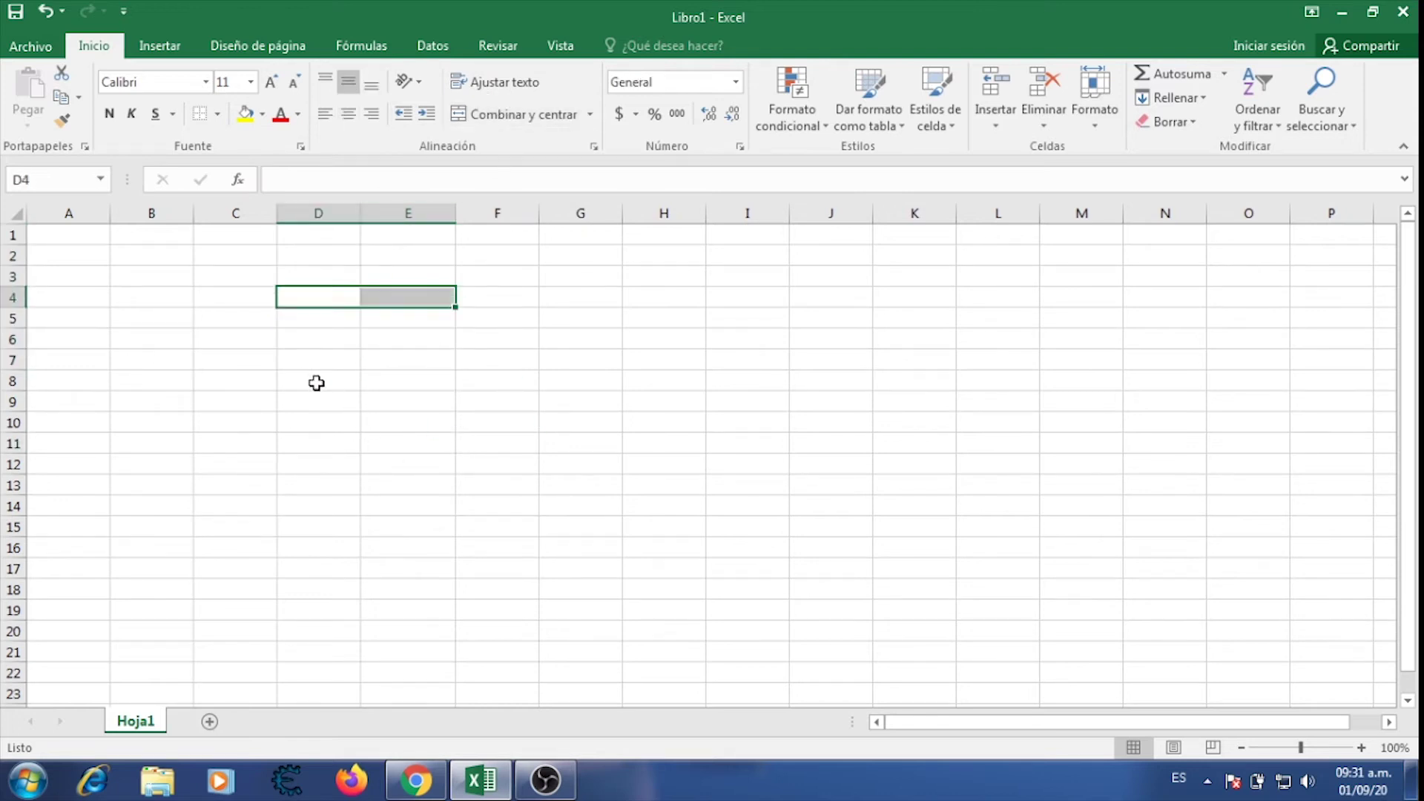
click(323, 336)
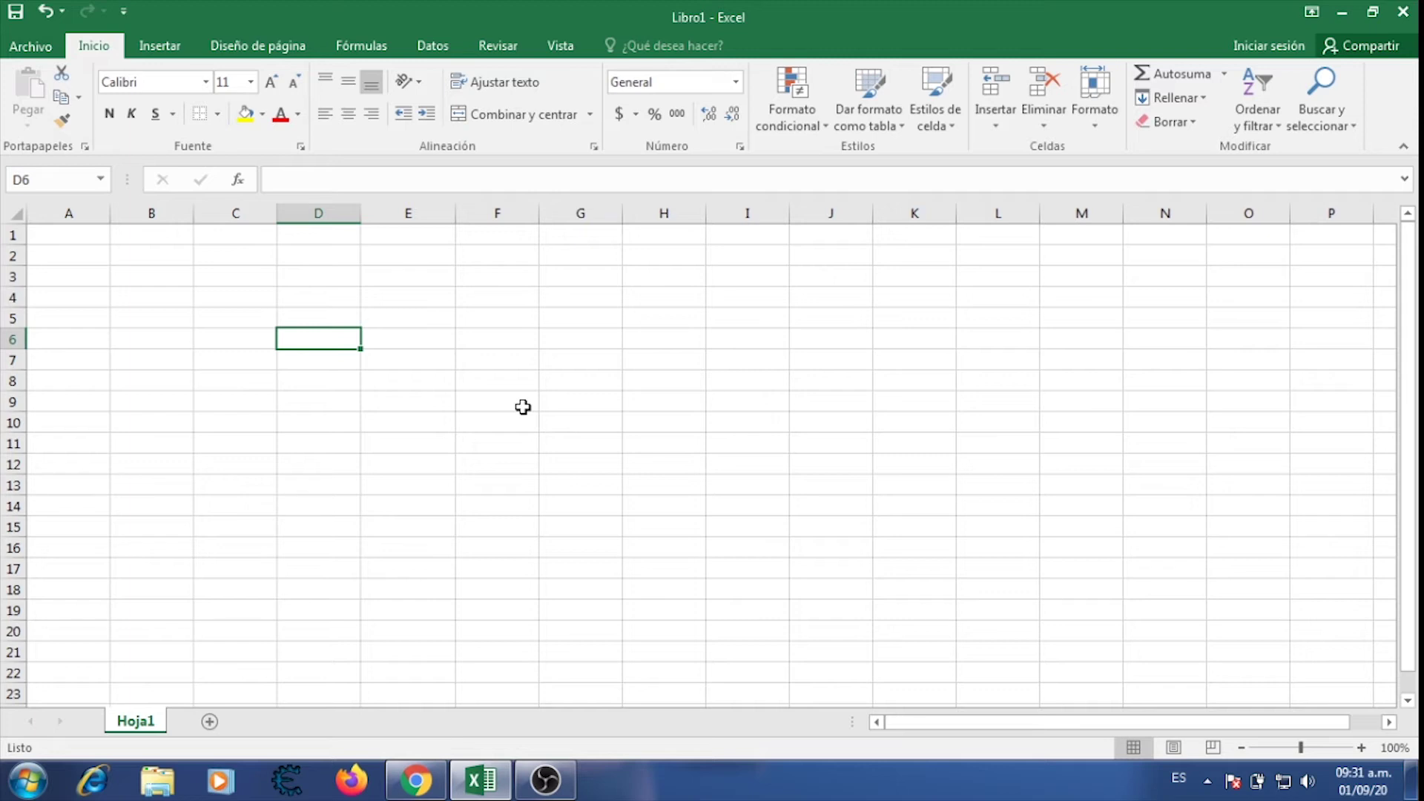
Type the headings Numero, operador and numero into D3:F3, and start resultado in G3.
click(329, 276)
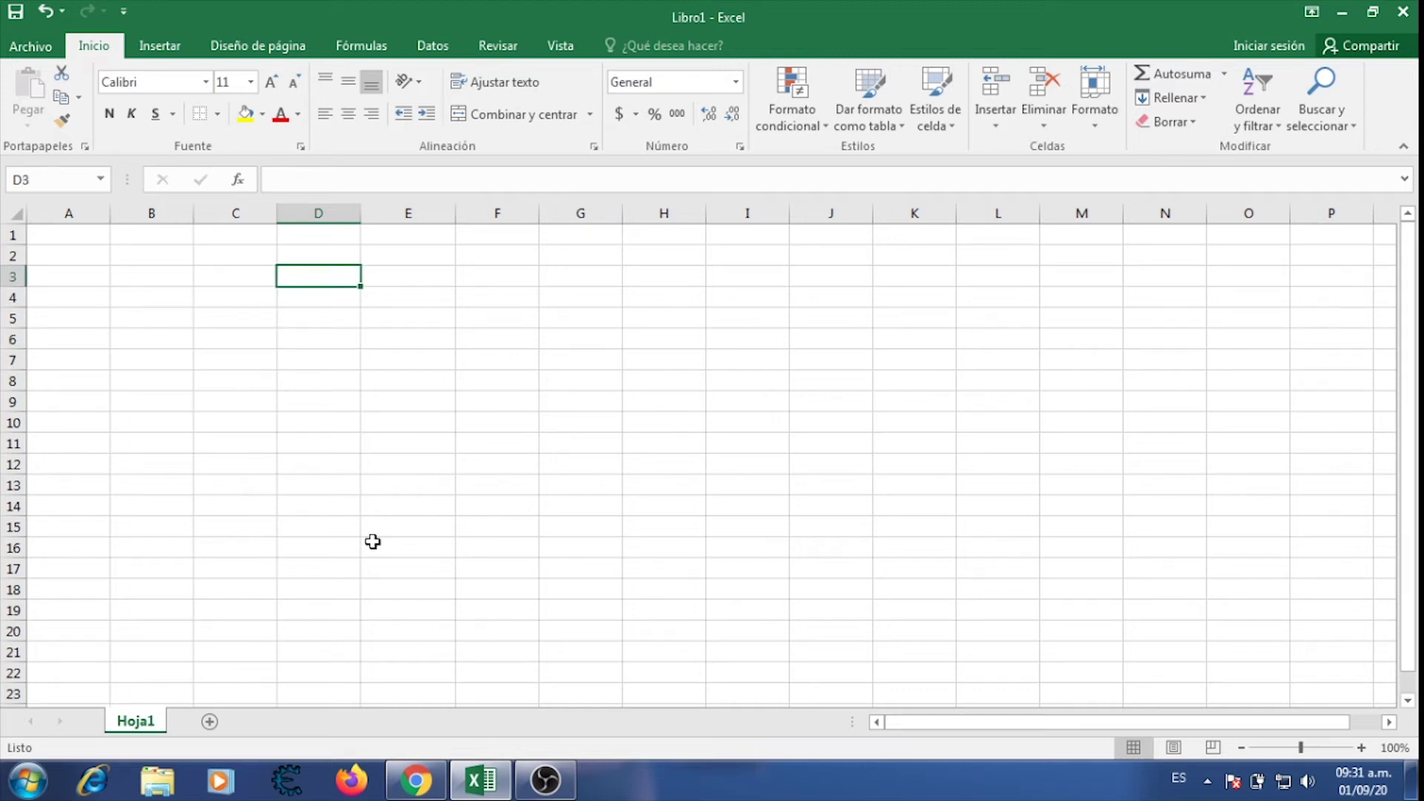
text(su)
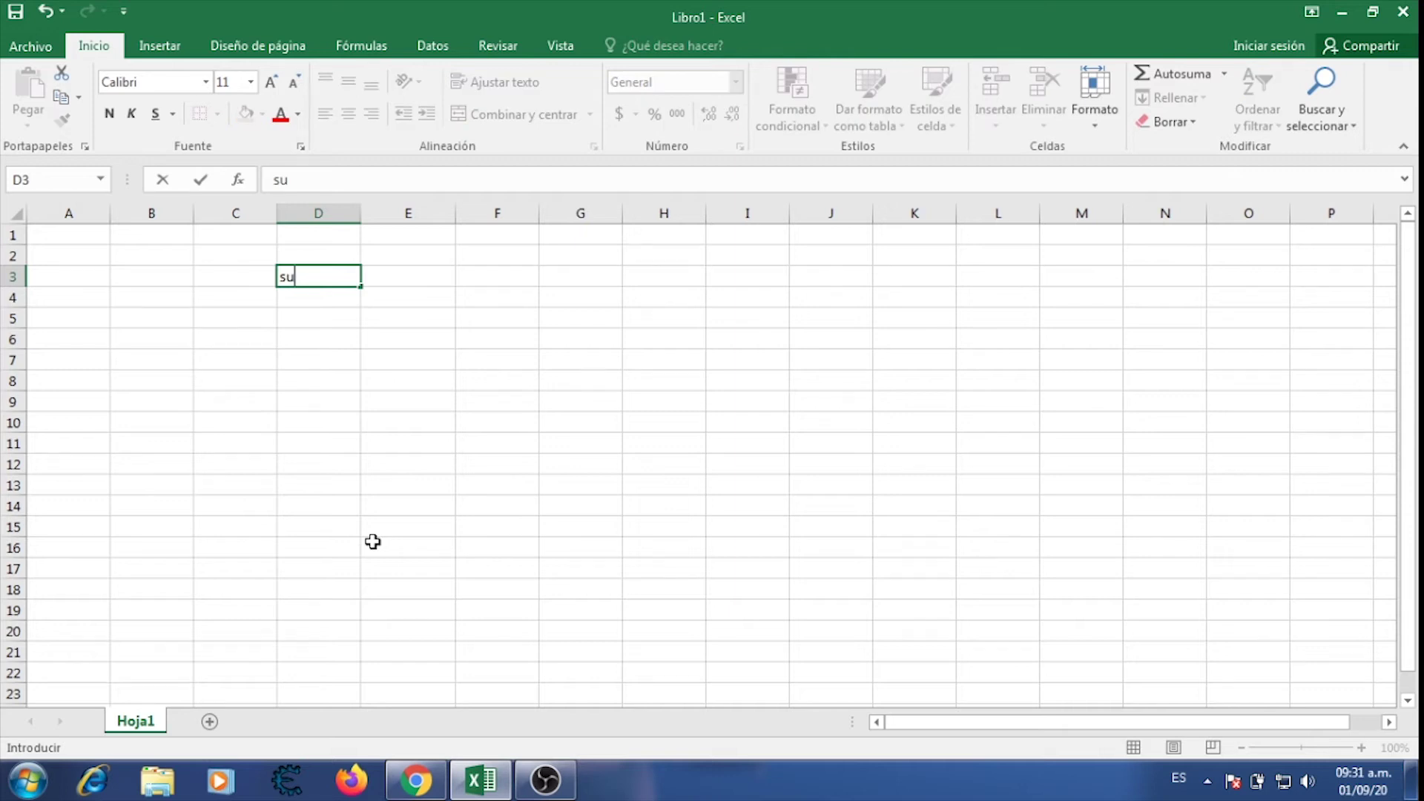
key(BackSpace)
key(BackSpace)
text(Numero)
key(ctrl+Return)
key(Tab)
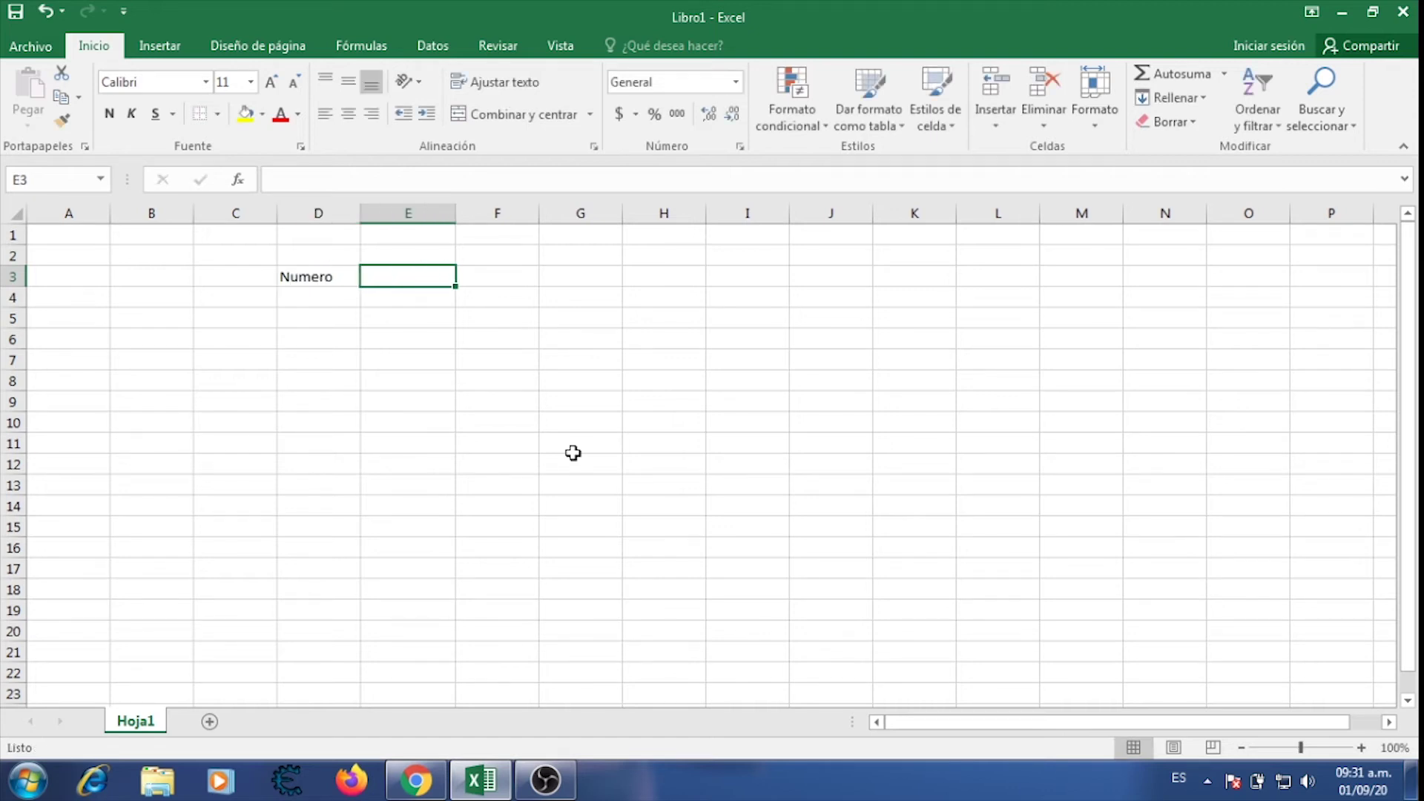
text(operado)
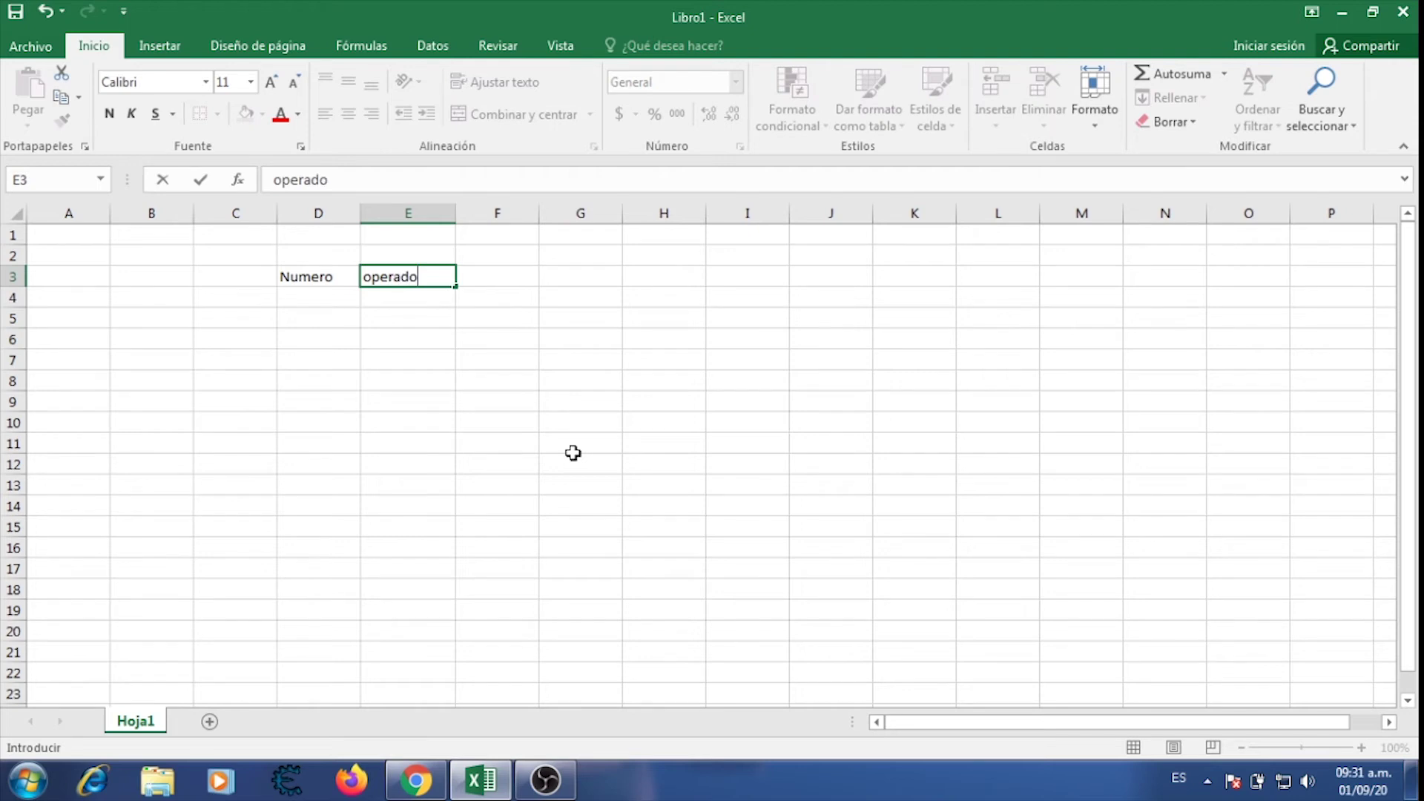
text(r)
key(Tab)
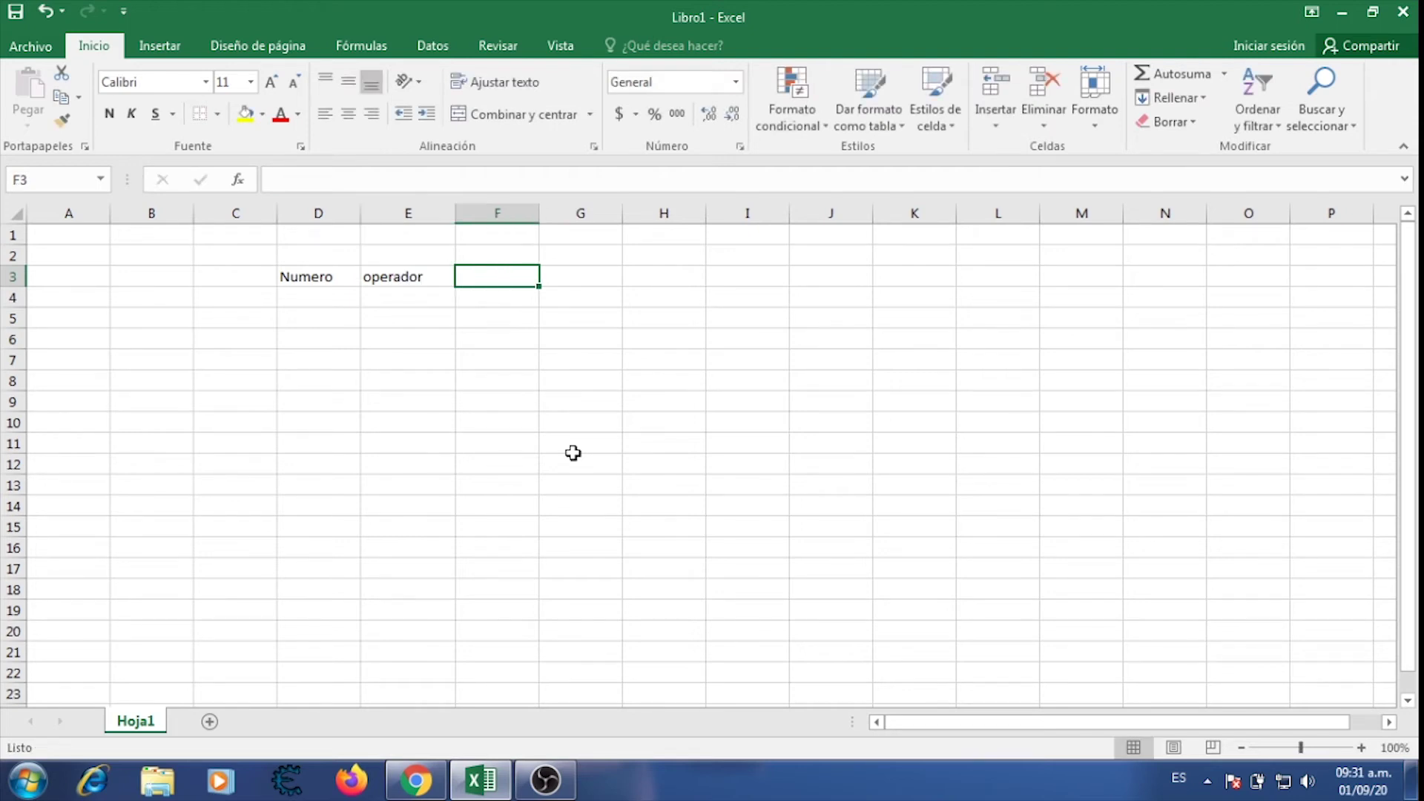
text(nume)
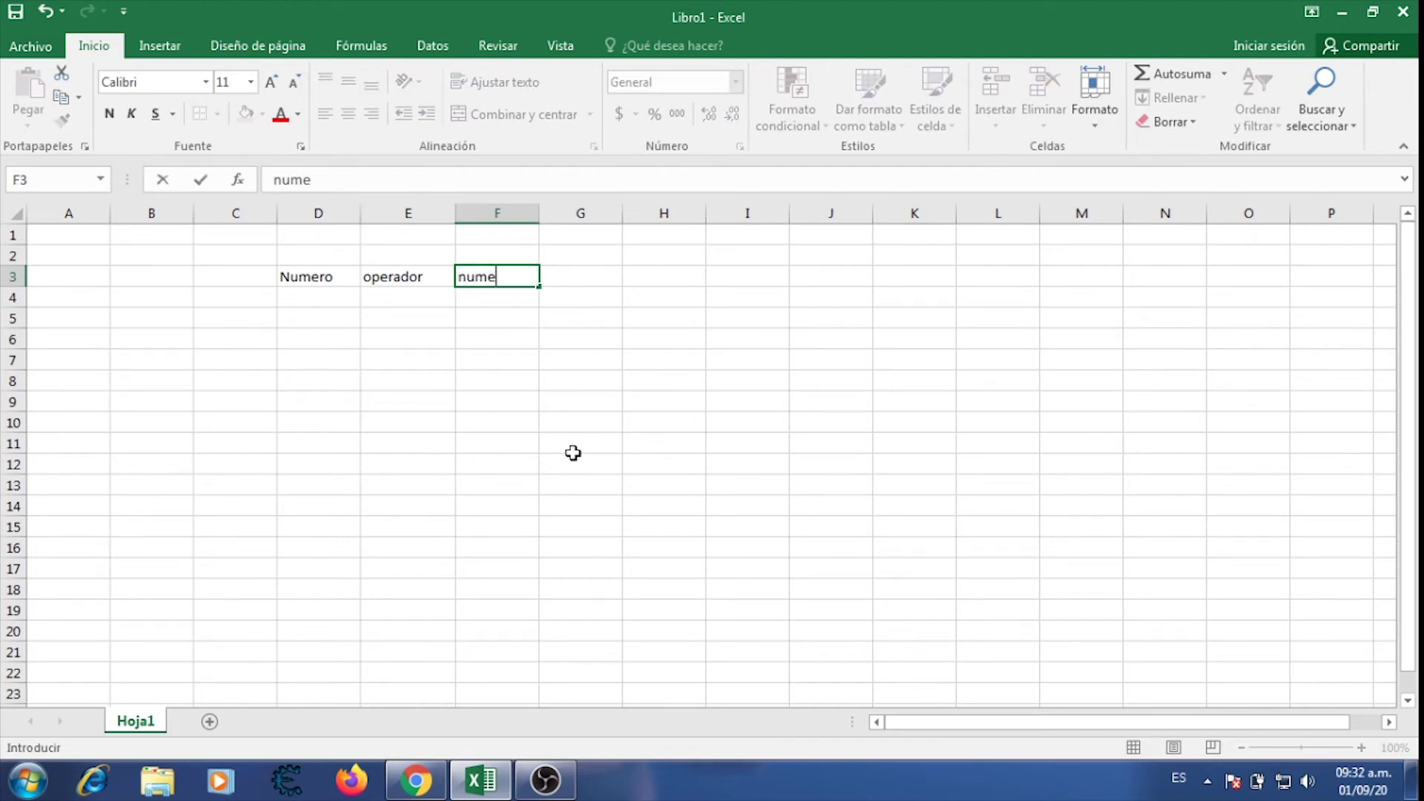
text(ro)
key(Tab)
text(re)
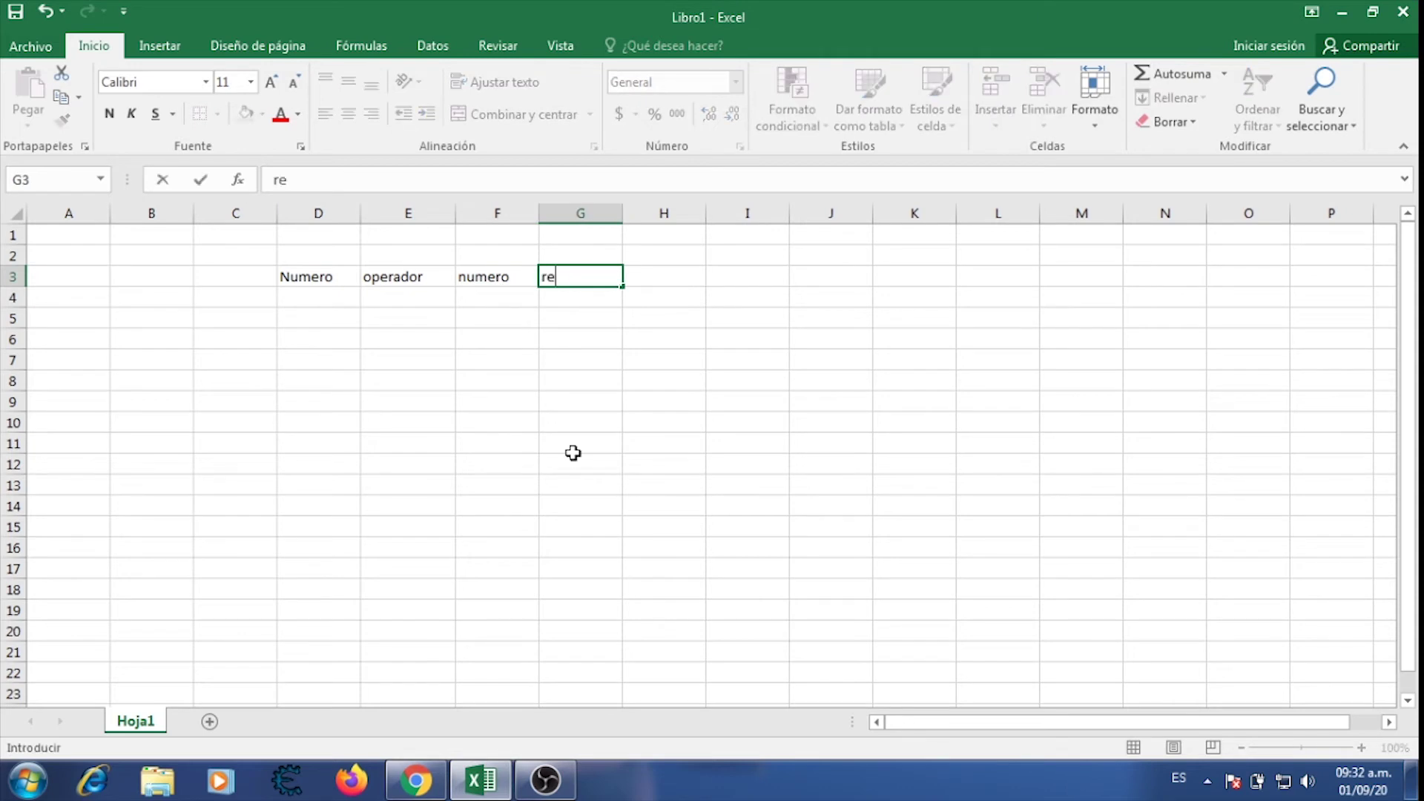
text(sultado)
Confirm the resultado heading and enter 23, 45, 21 and 67 into D4:D7.
key(Return)
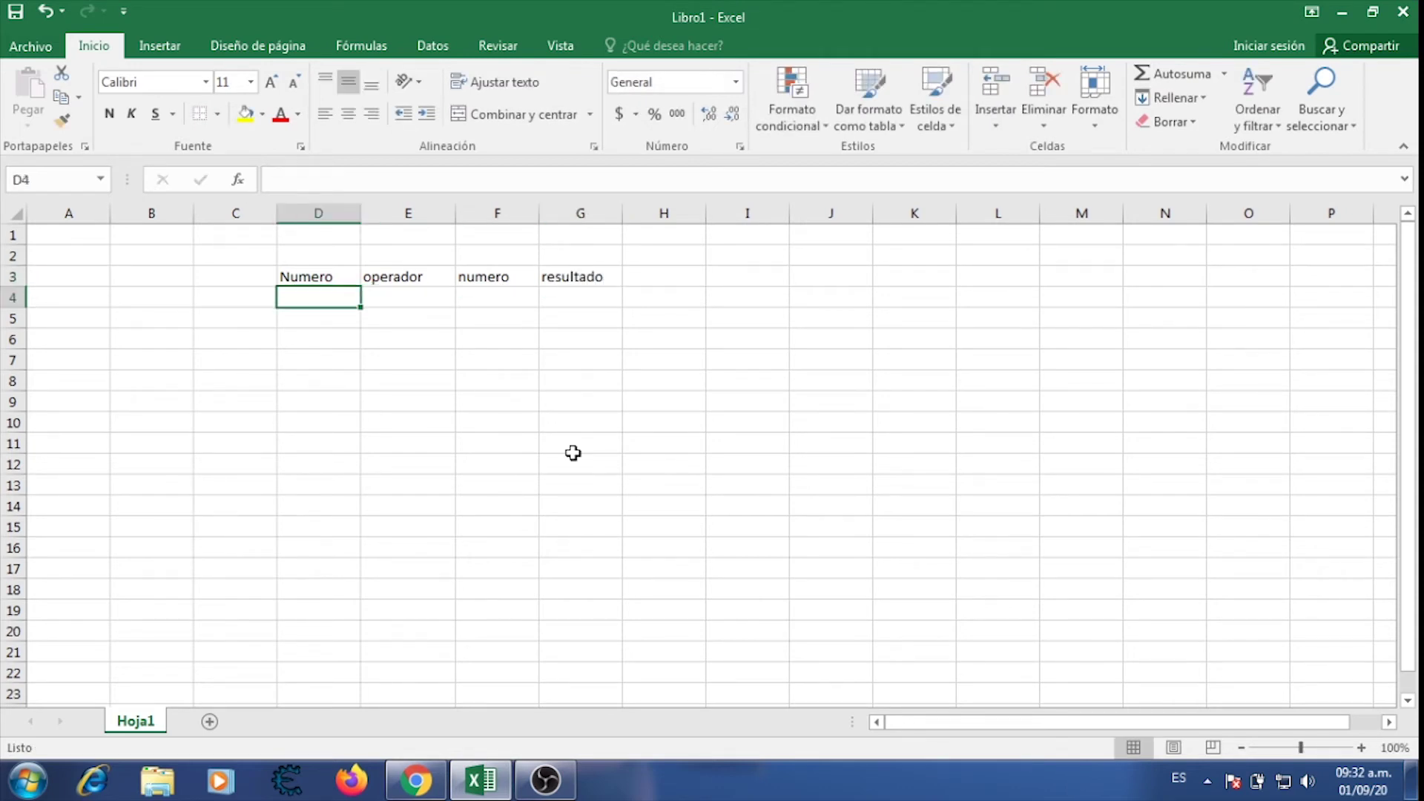
text(2)
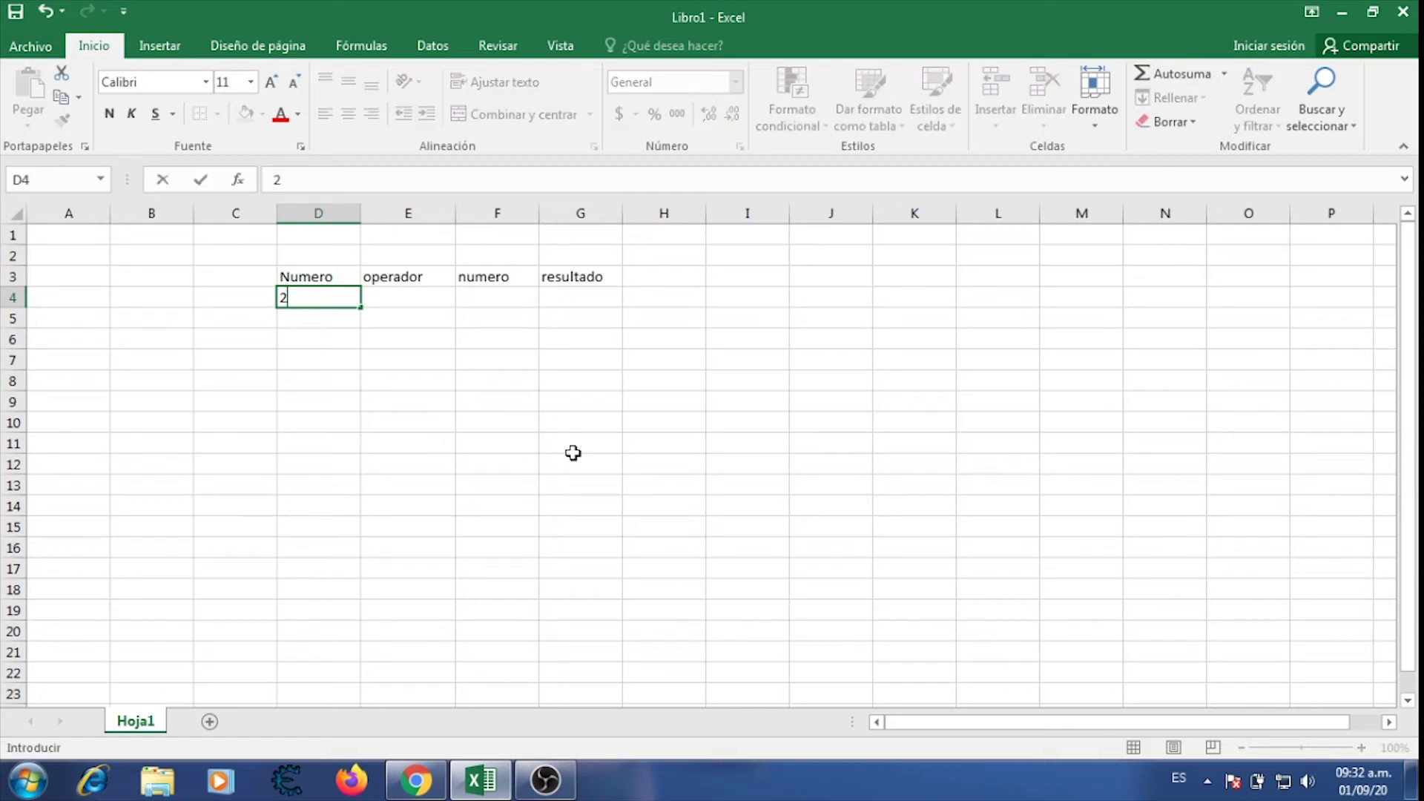
text(3)
key(Return)
text(45)
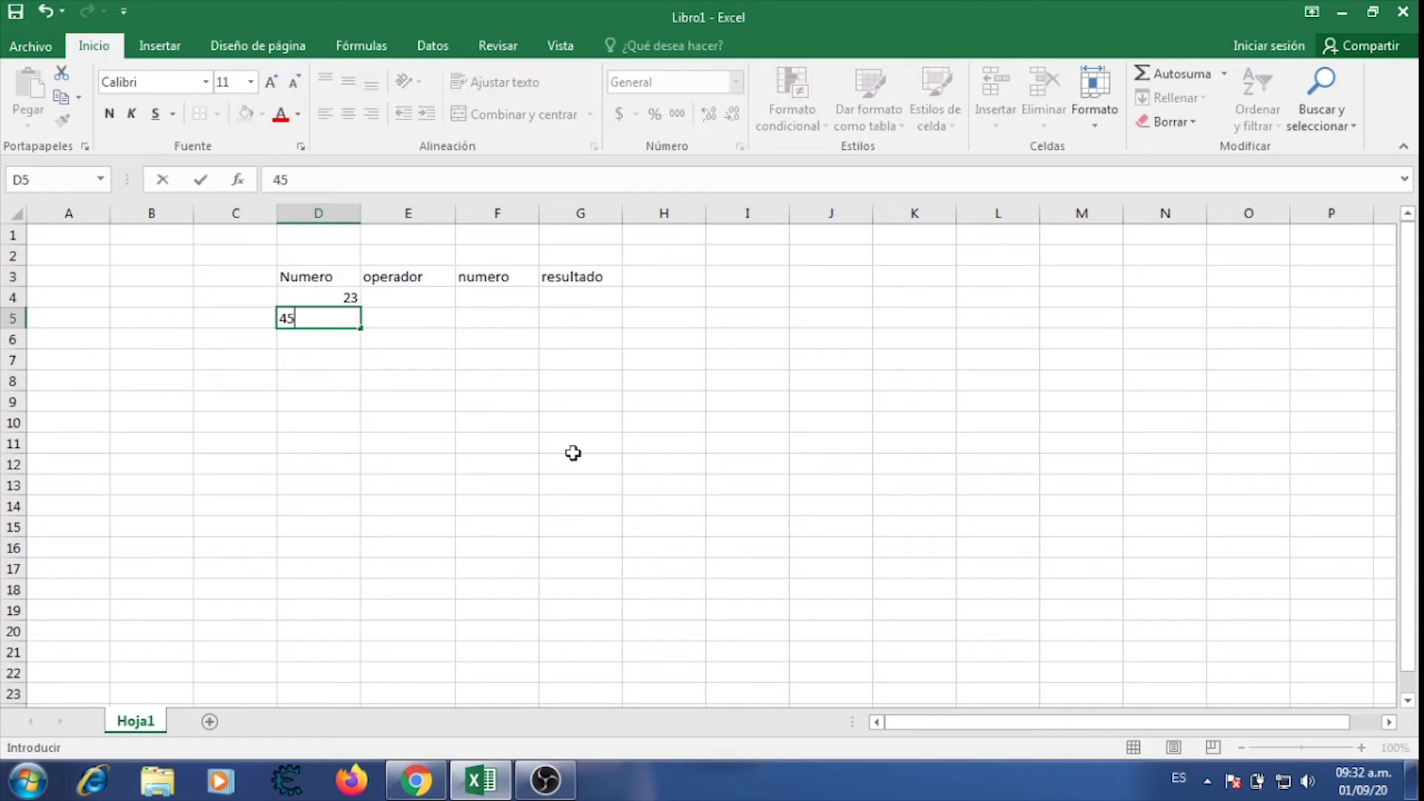
key(Return)
text(21)
key(ctrl+Return)
key(Return)
text(6)
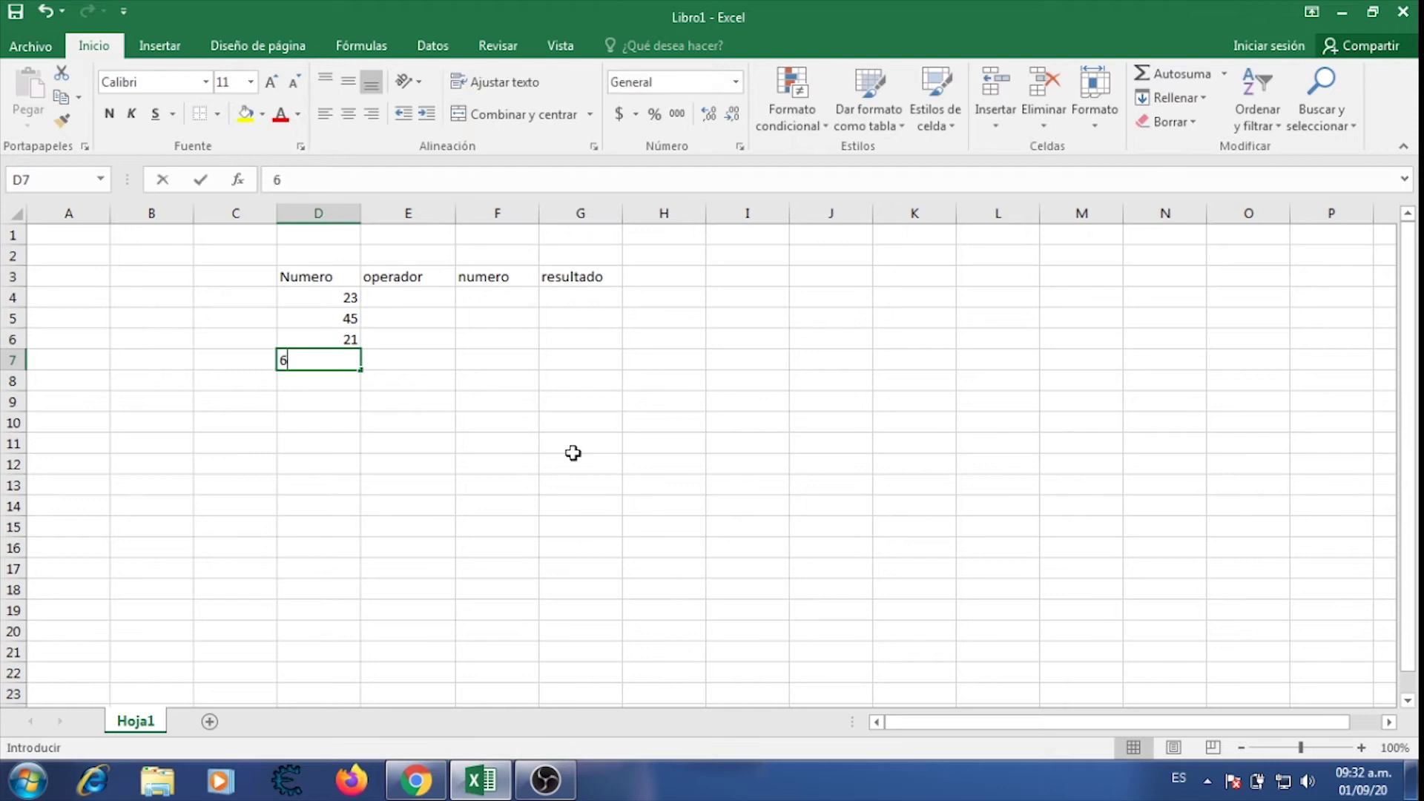
text(7)
key(Tab)
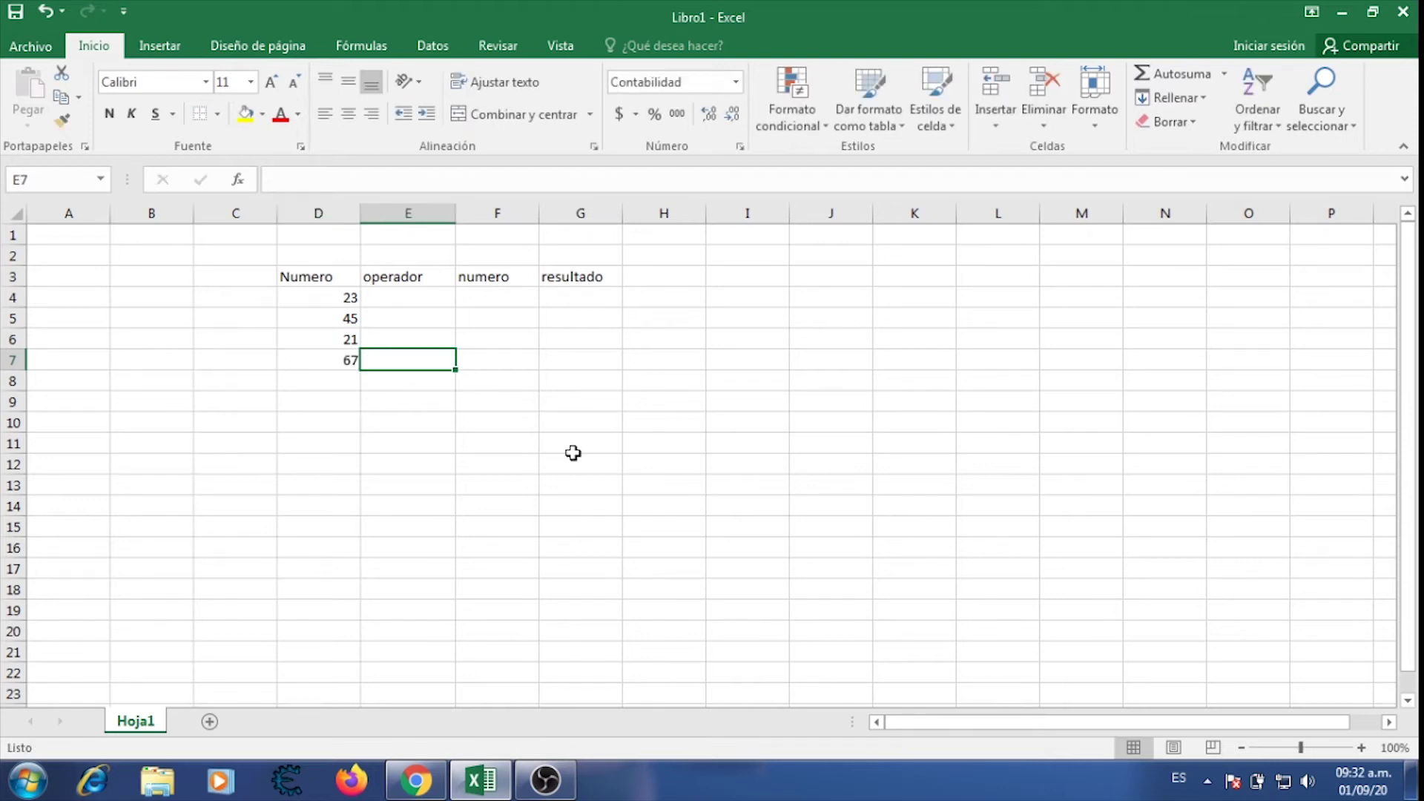
key(Up)
key(Up)
key(Up)
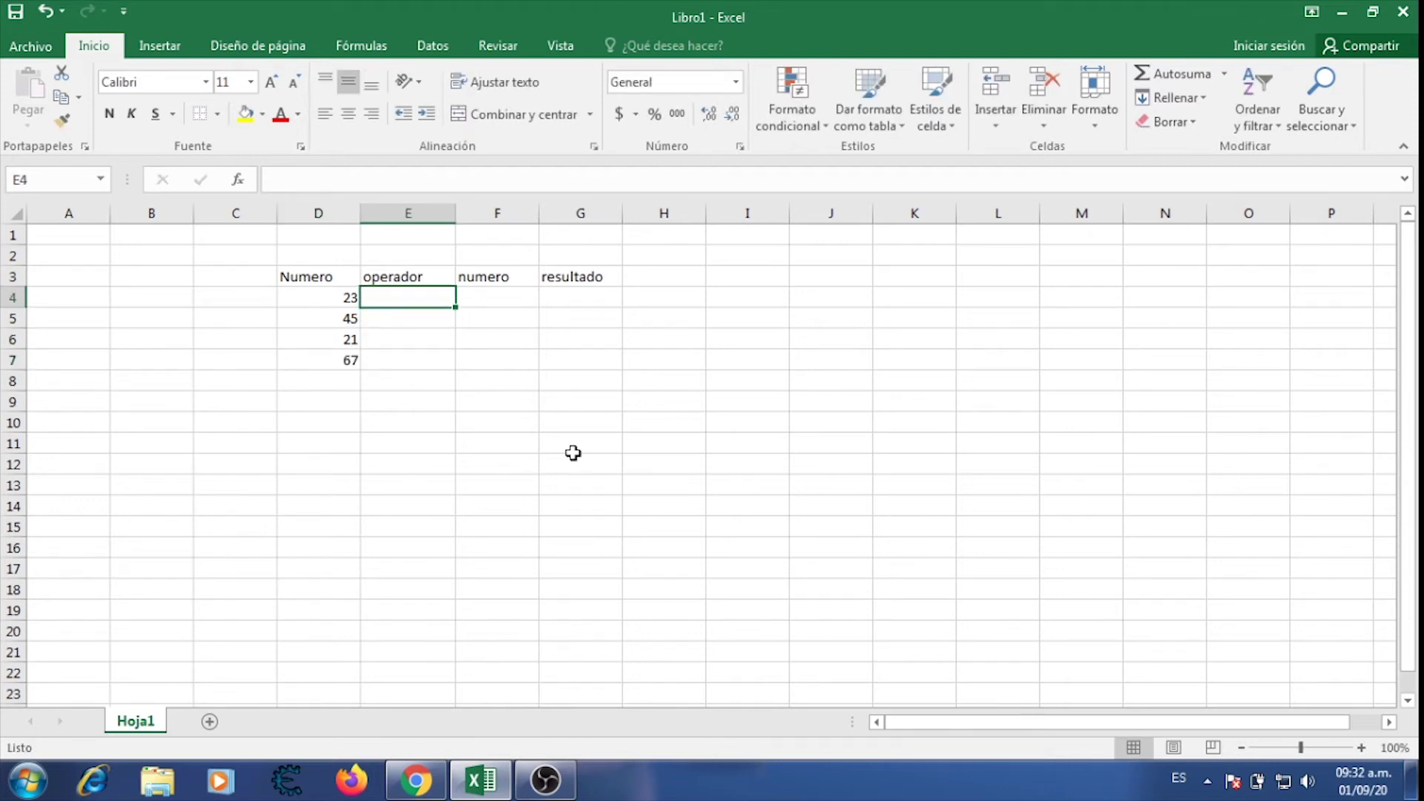
Enter the operators +, - and * into E4:E6.
text(+)
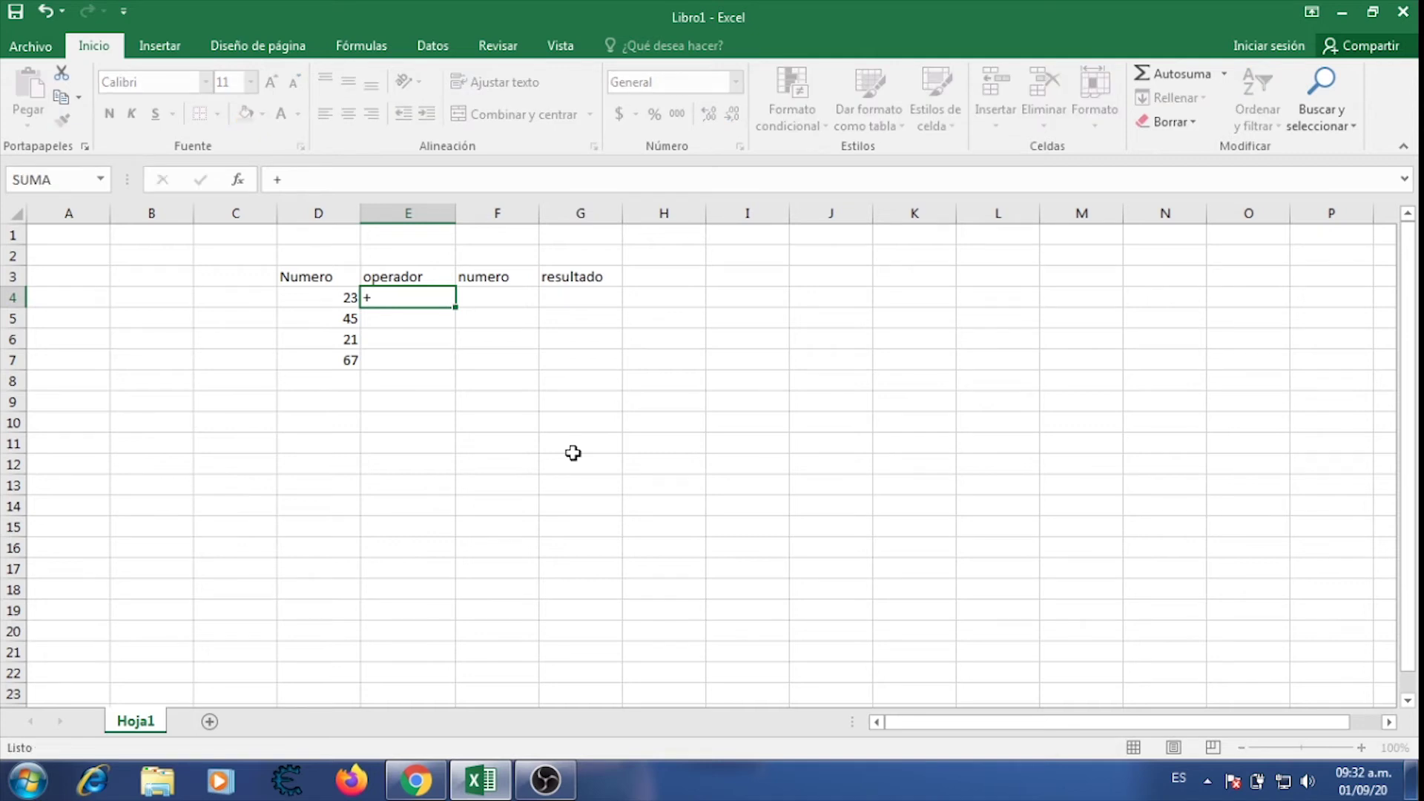
key(Return)
text(-)
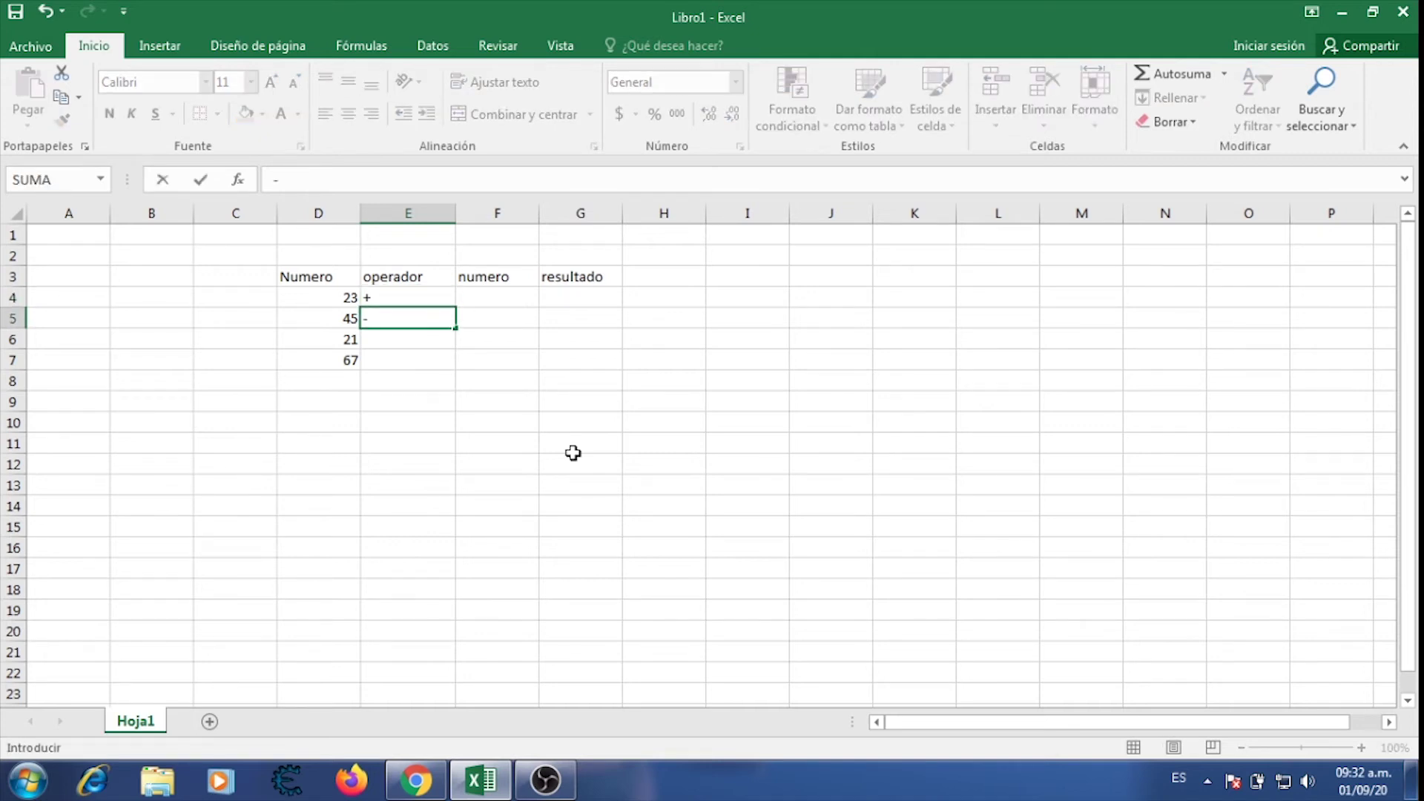
key(Return)
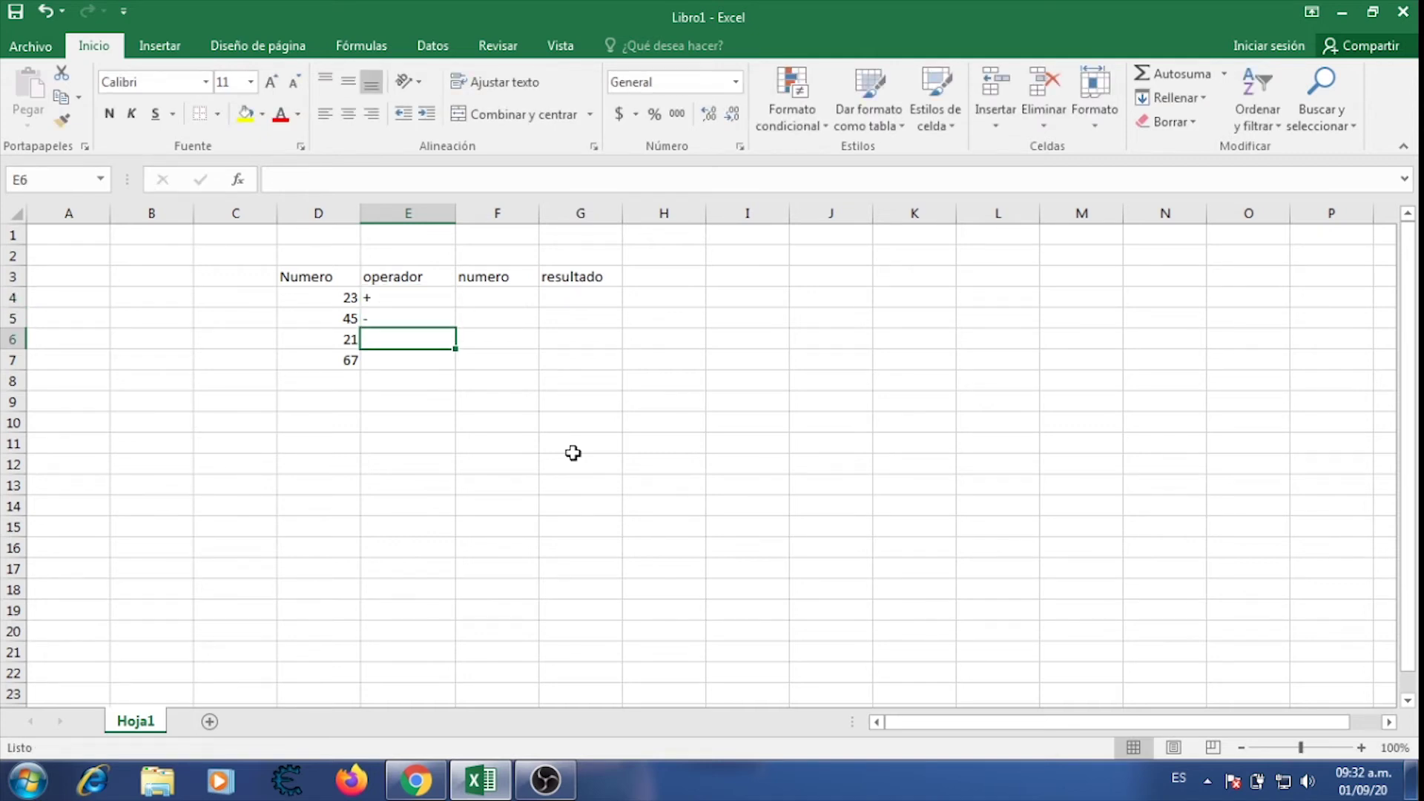
text(*)
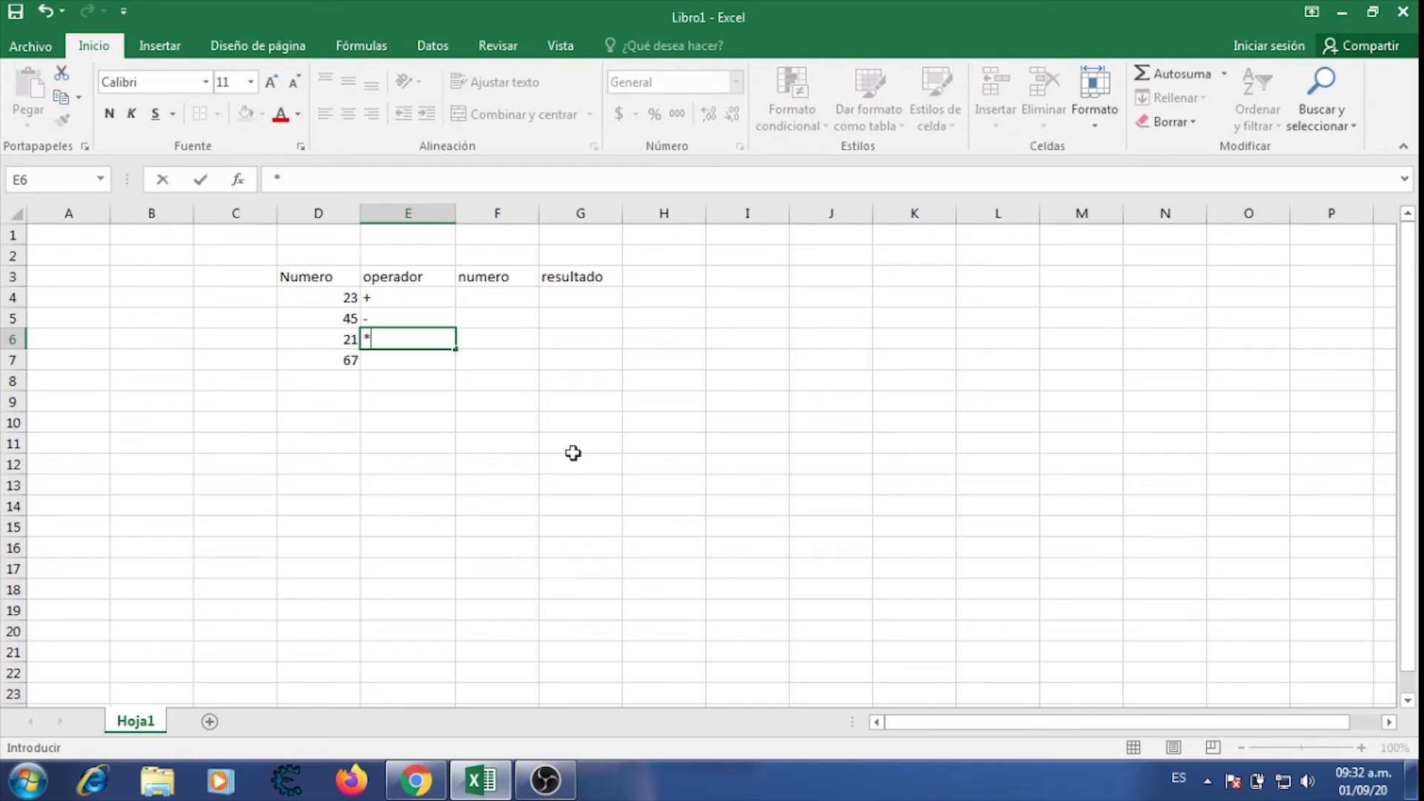
key(Return)
Dismiss the KeyTips overlay and enter the \ operator in E7.
key(alt)
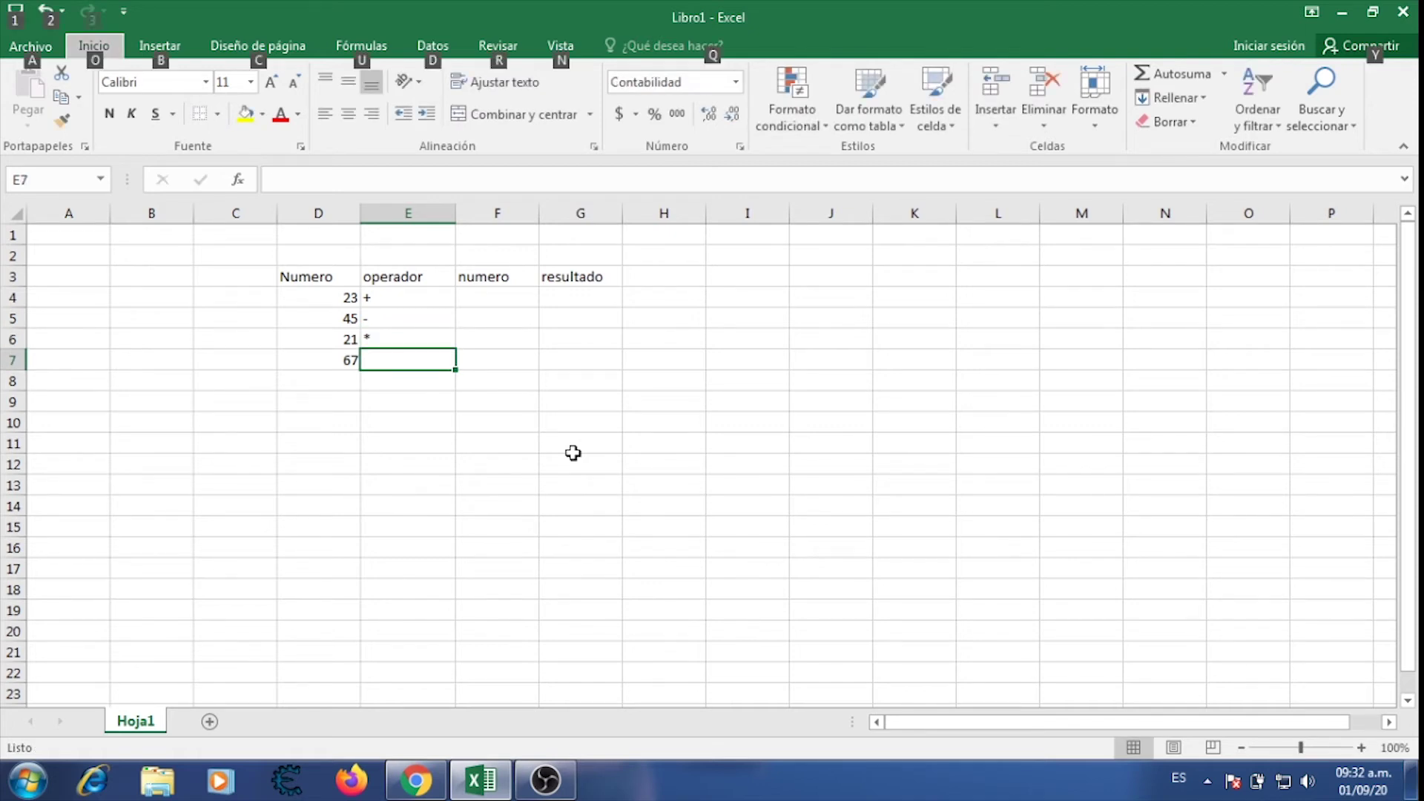
click(545, 427)
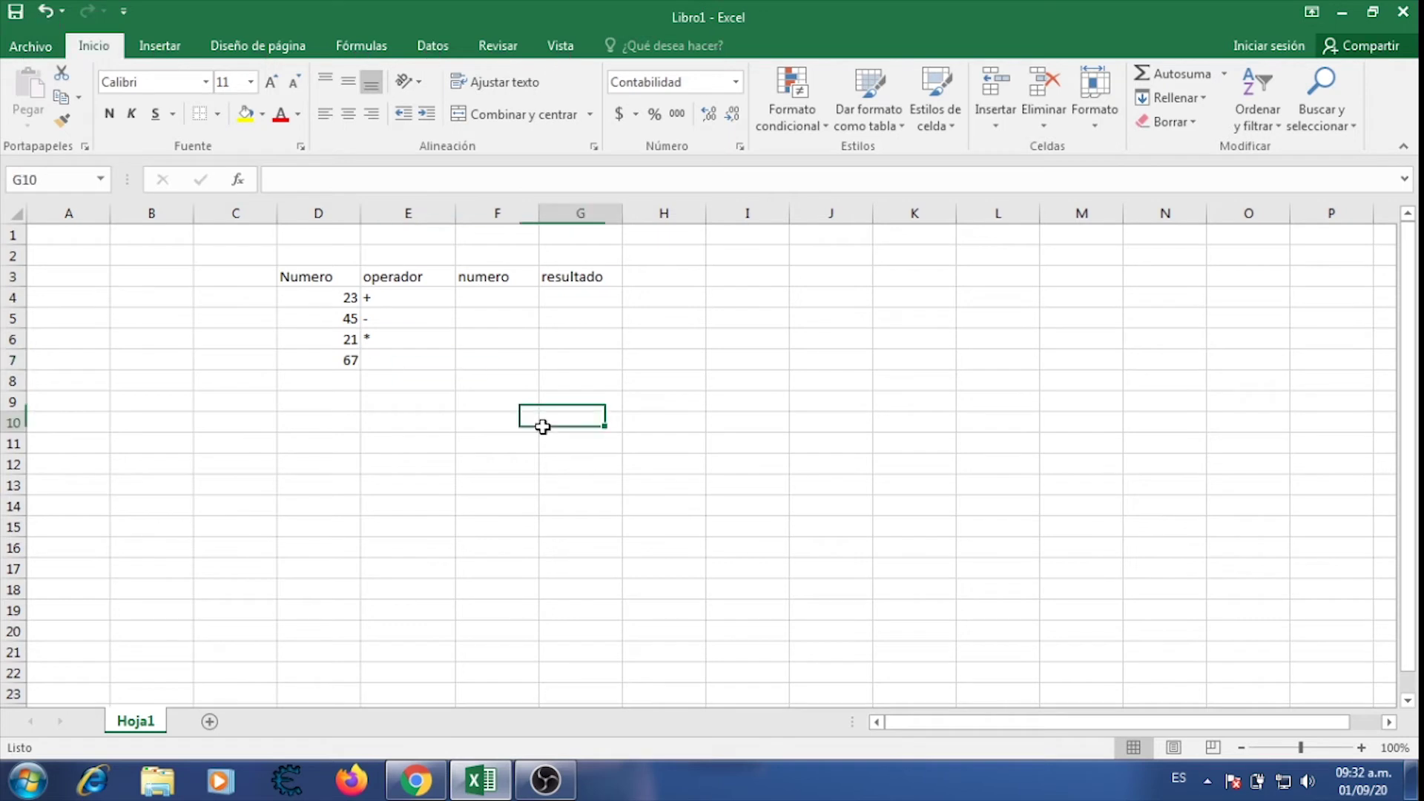
click(411, 355)
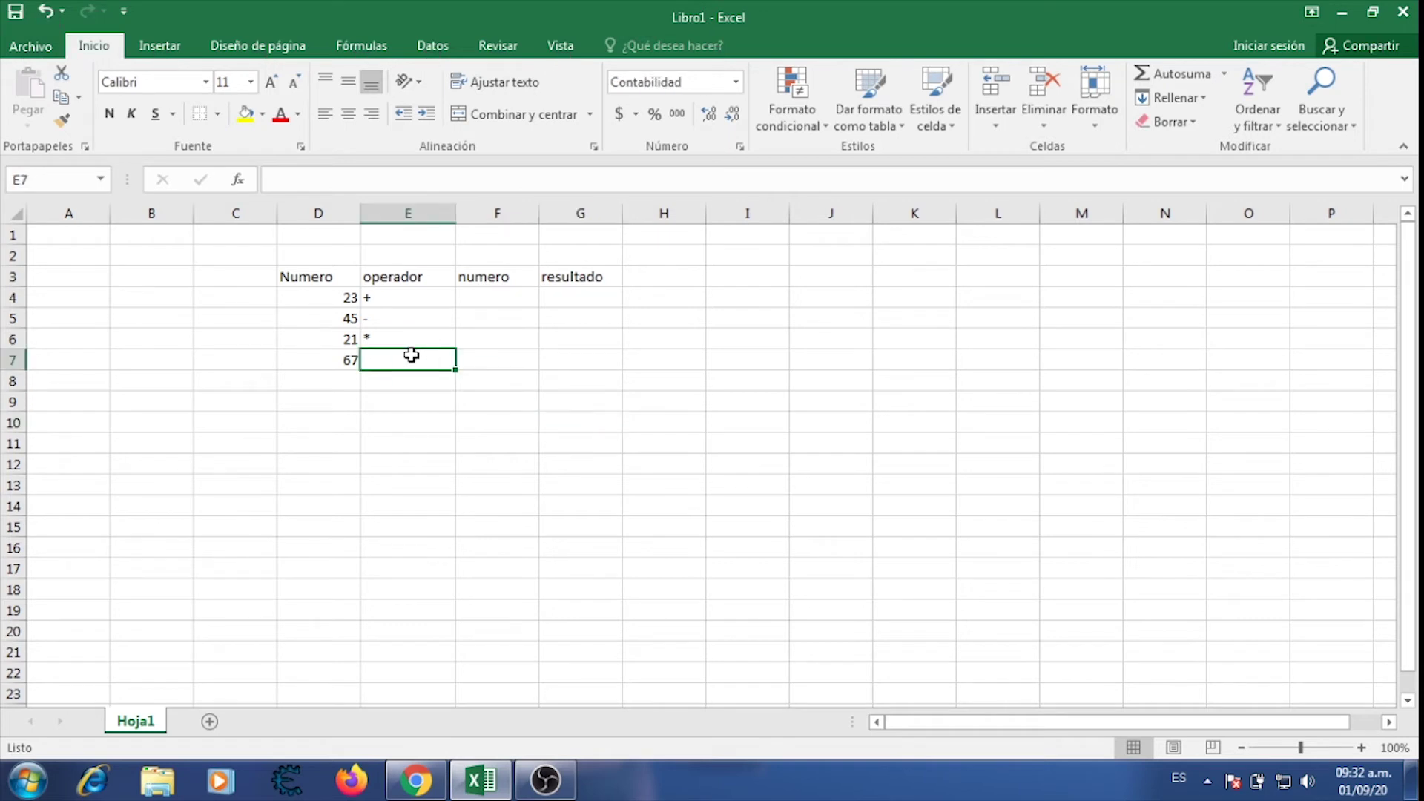
key(alt)
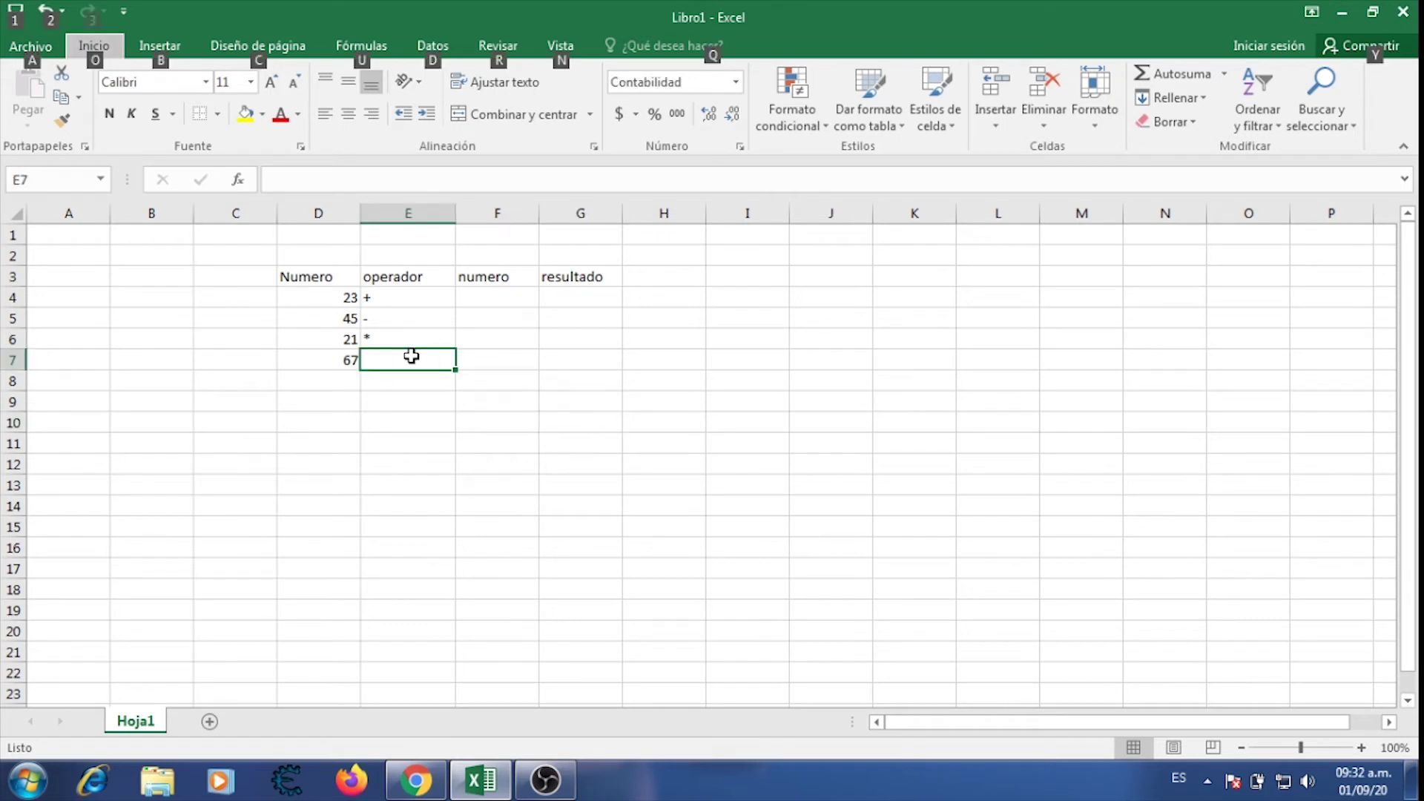
key(alt)
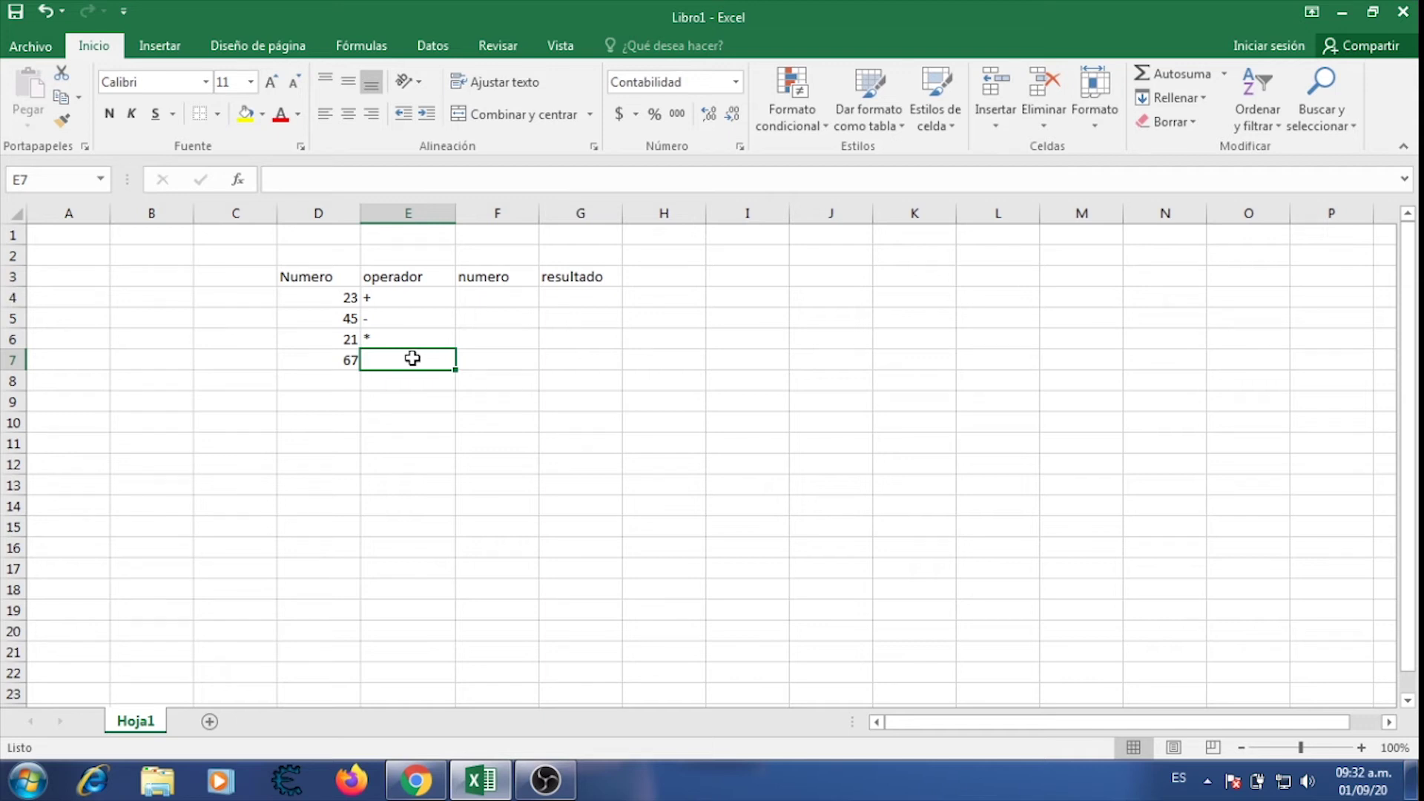
text(\)
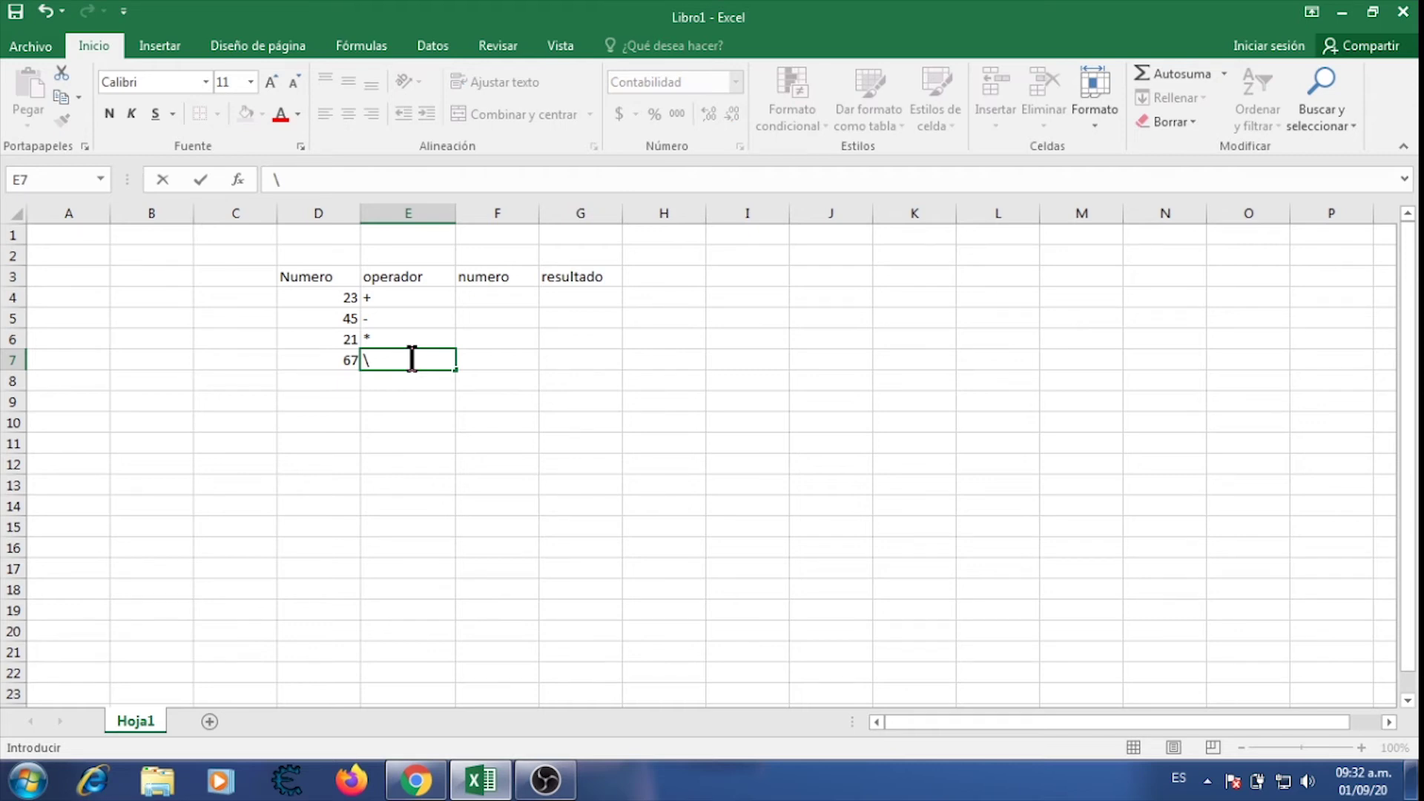
key(Tab)
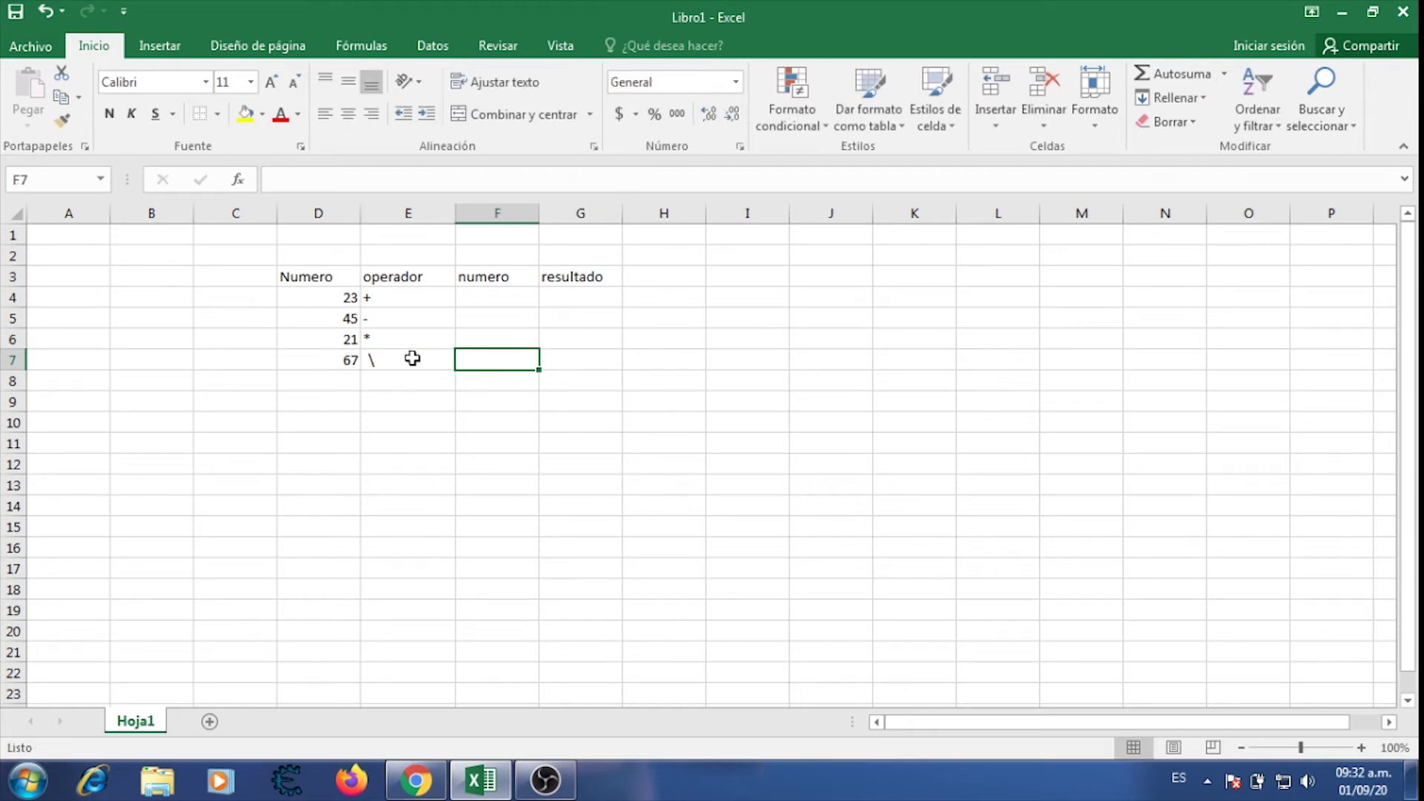
key(Up)
key(Up)
key(Up)
key(Left)
key(Left)
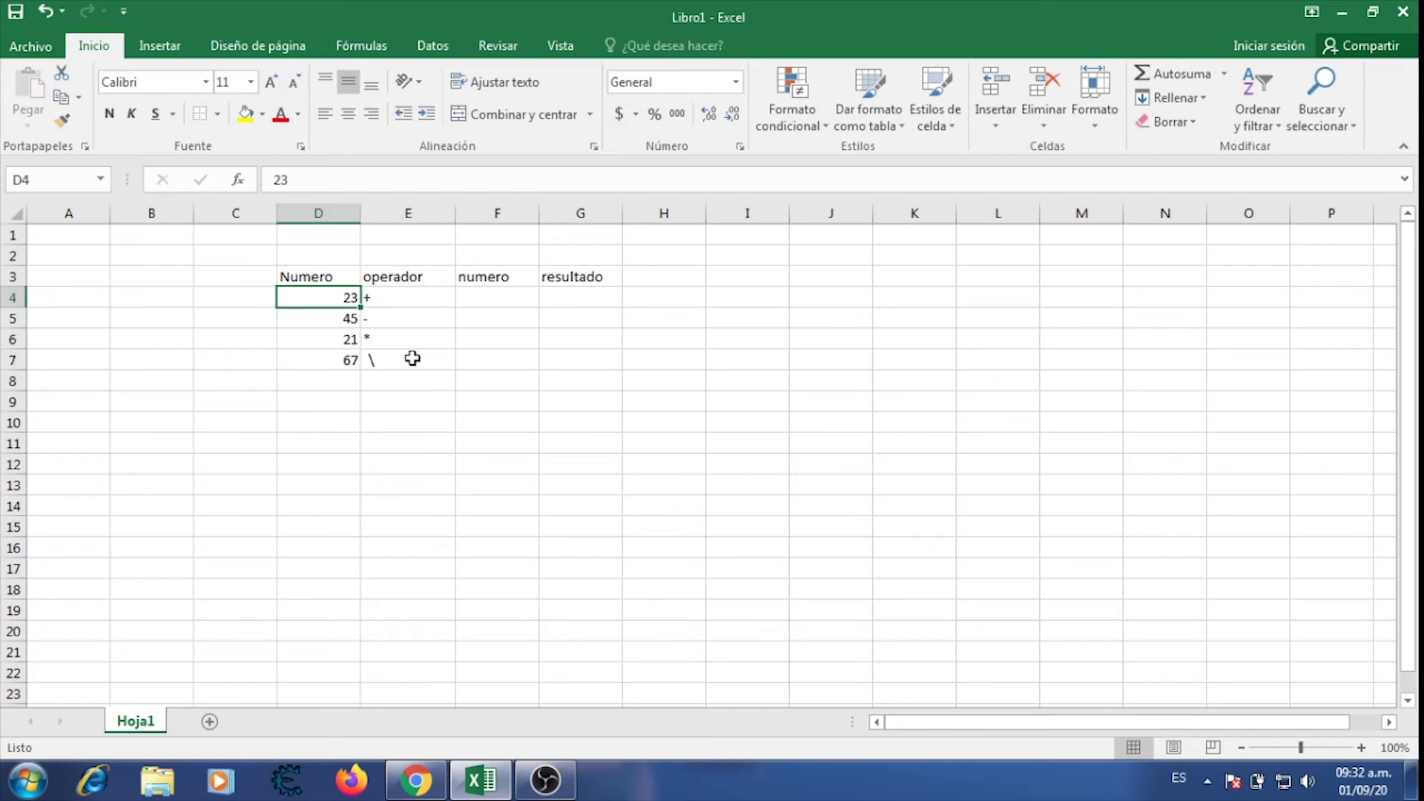
Center-align the table's data cells D4:G7.
mouse_move(346, 303)
mouse_down()
mouse_move(481, 371)
mouse_move(557, 356)
mouse_up()
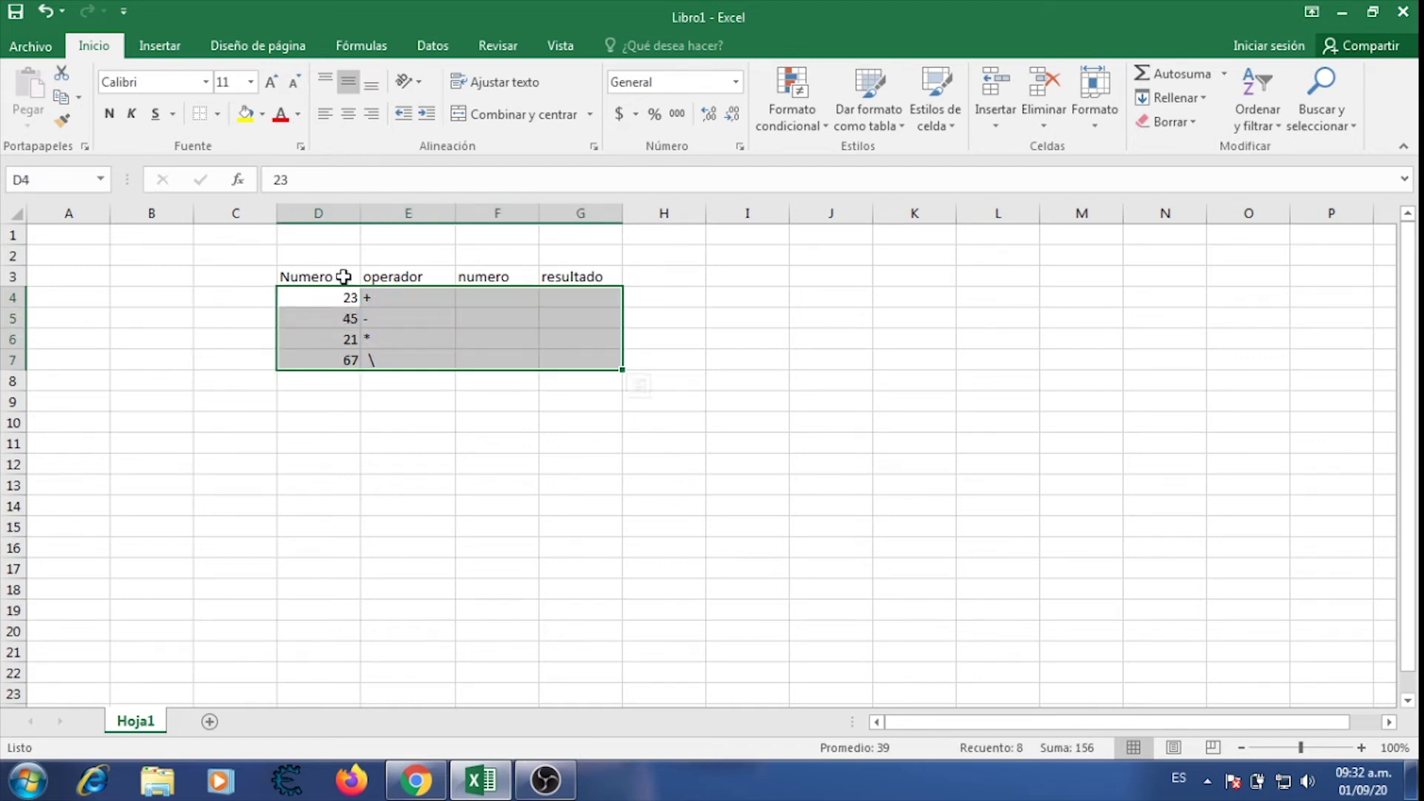
click(348, 114)
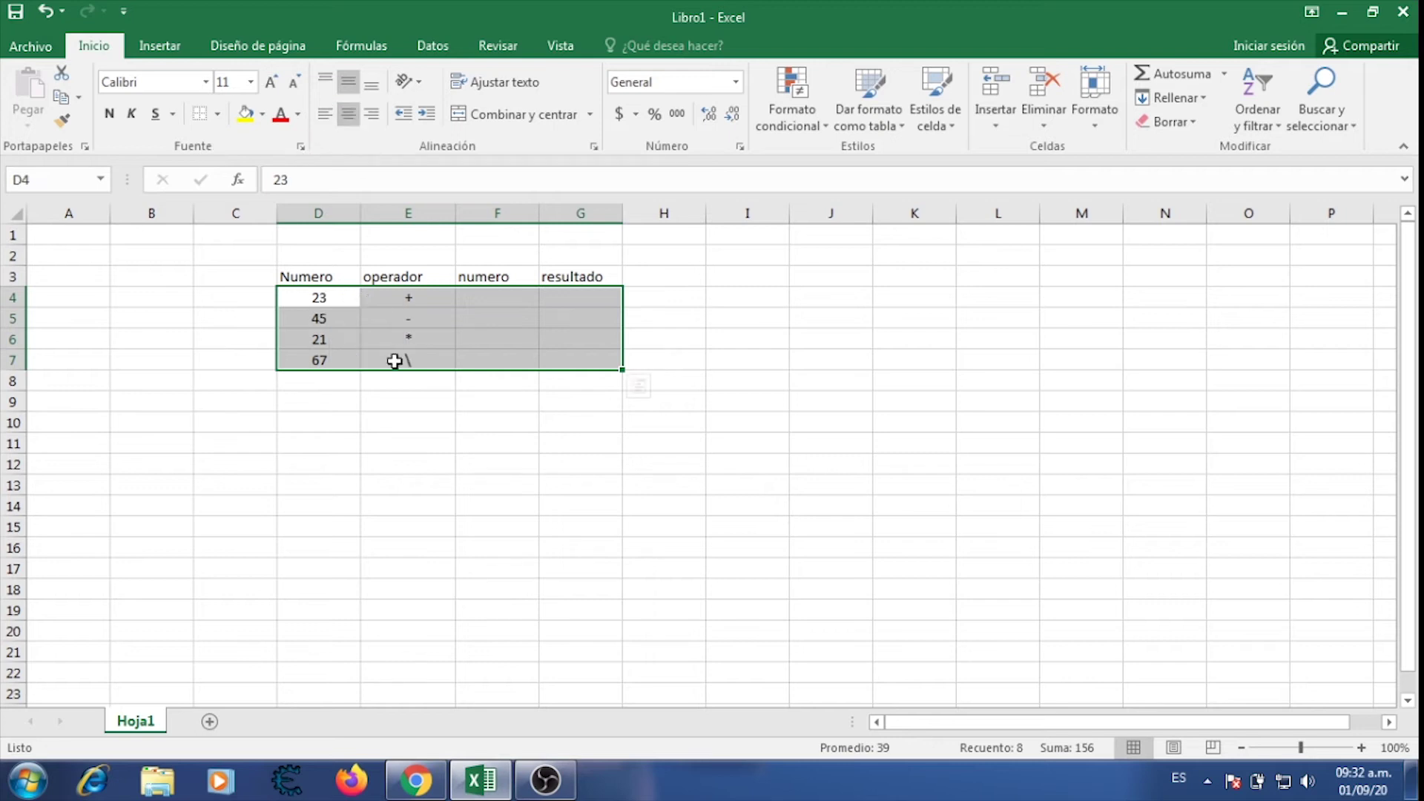
click(512, 290)
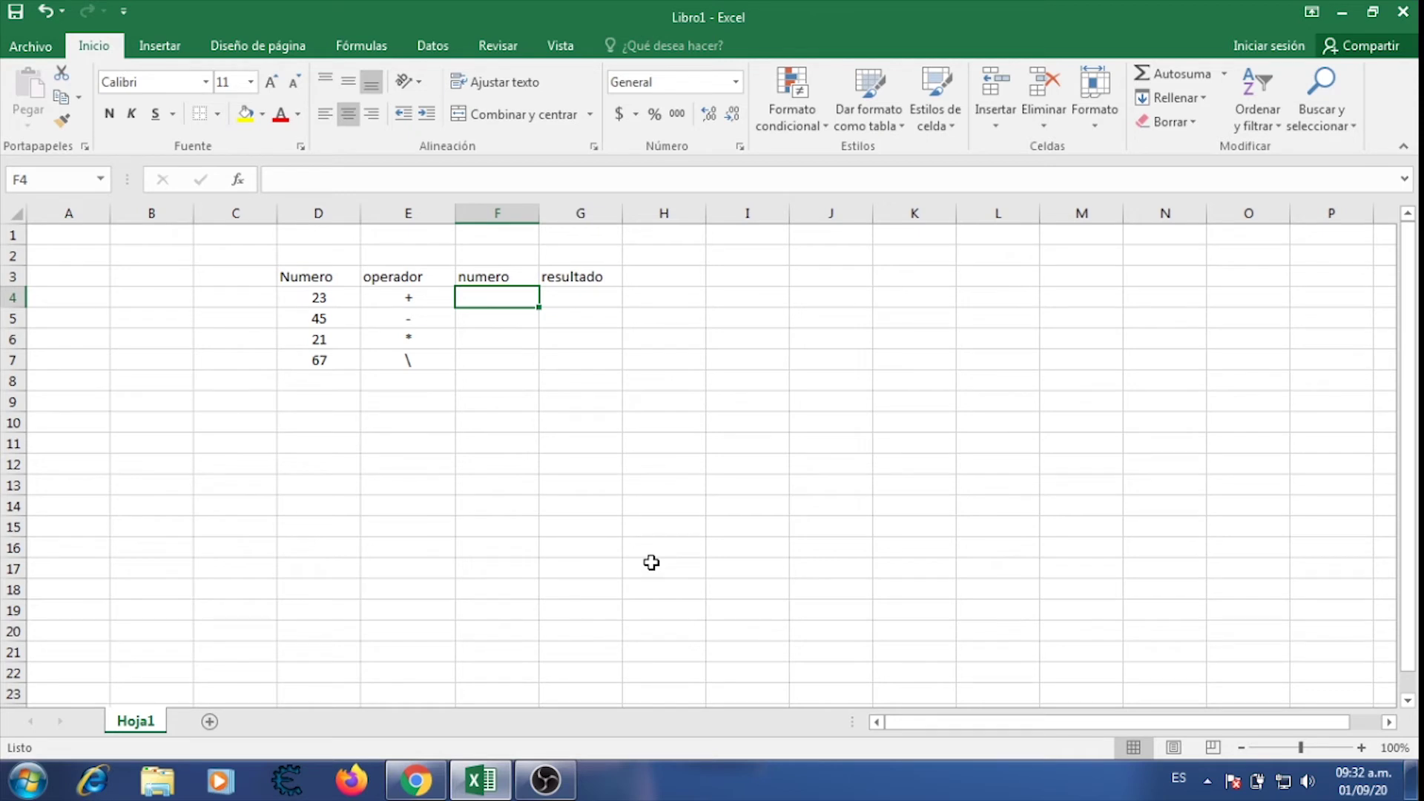
Enter 4, 5, 2 and 7 into the numero cells F4:F7.
text(4)
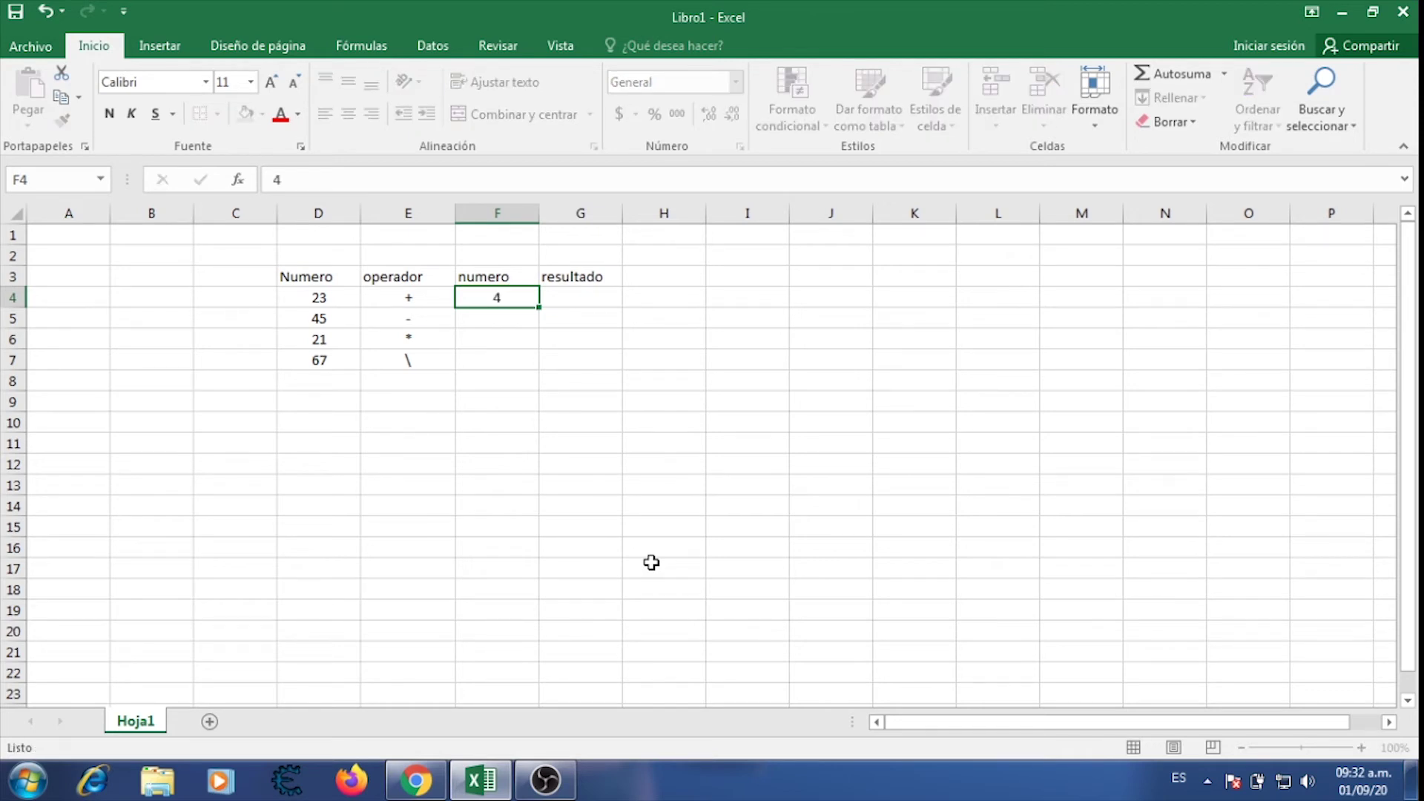
key(Return)
text(5)
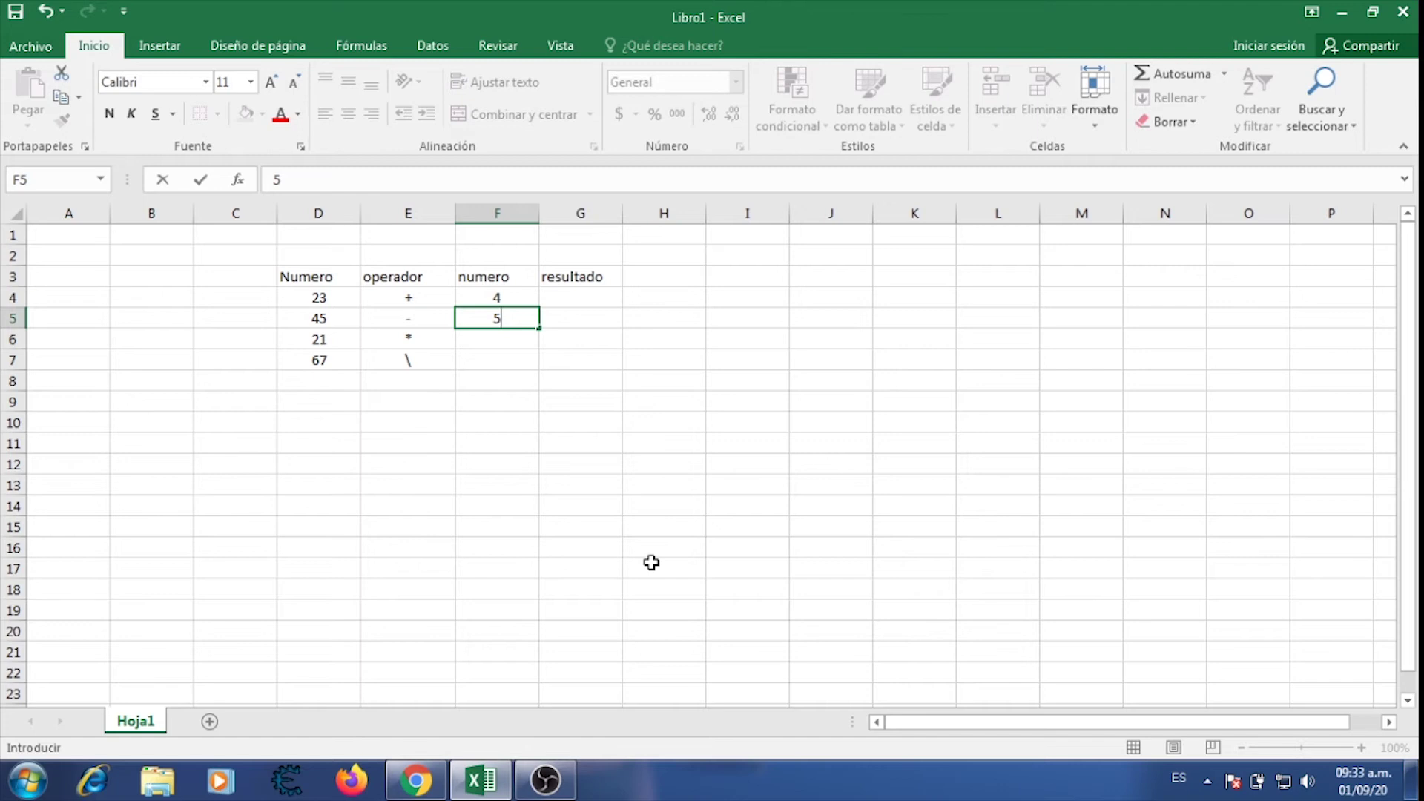
key(Return)
text(2)
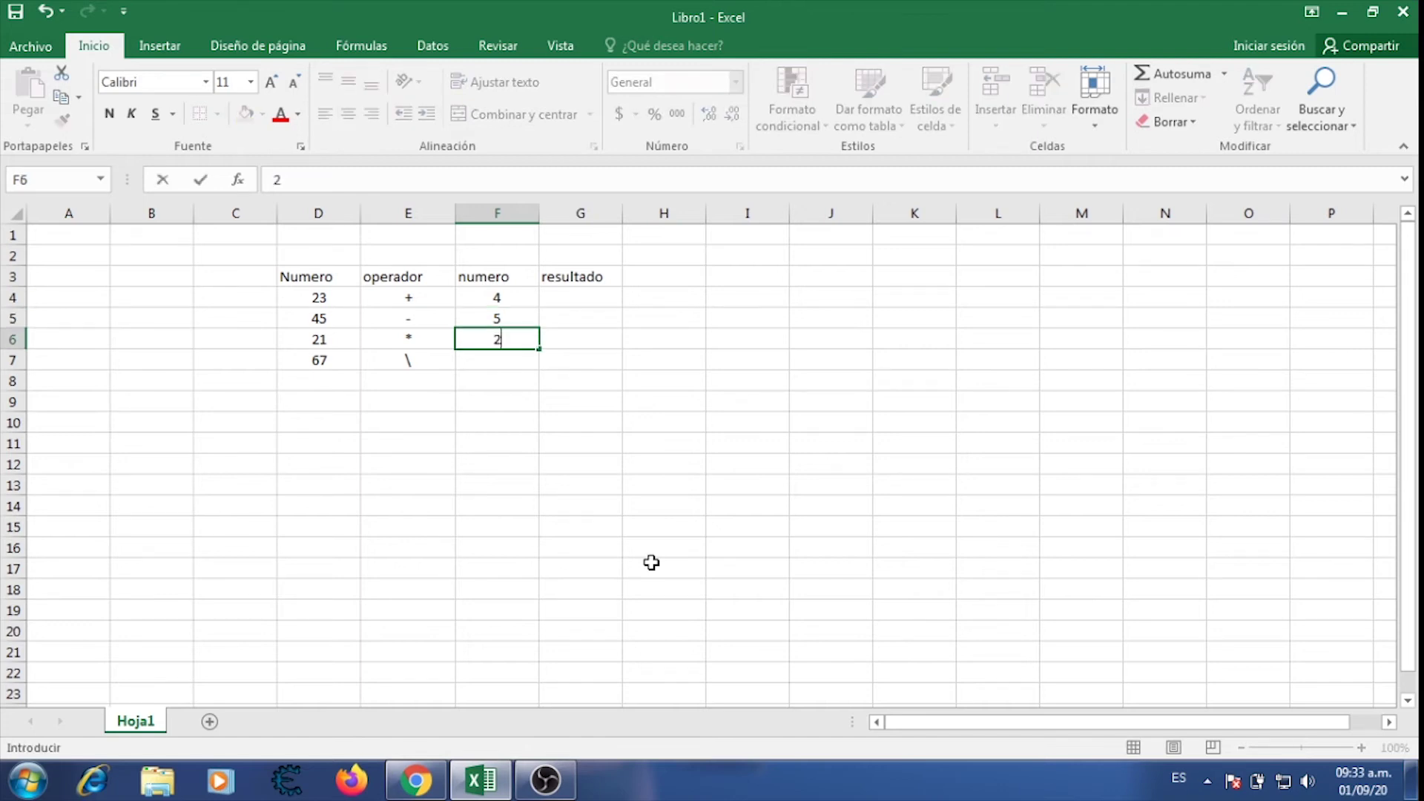
key(Return)
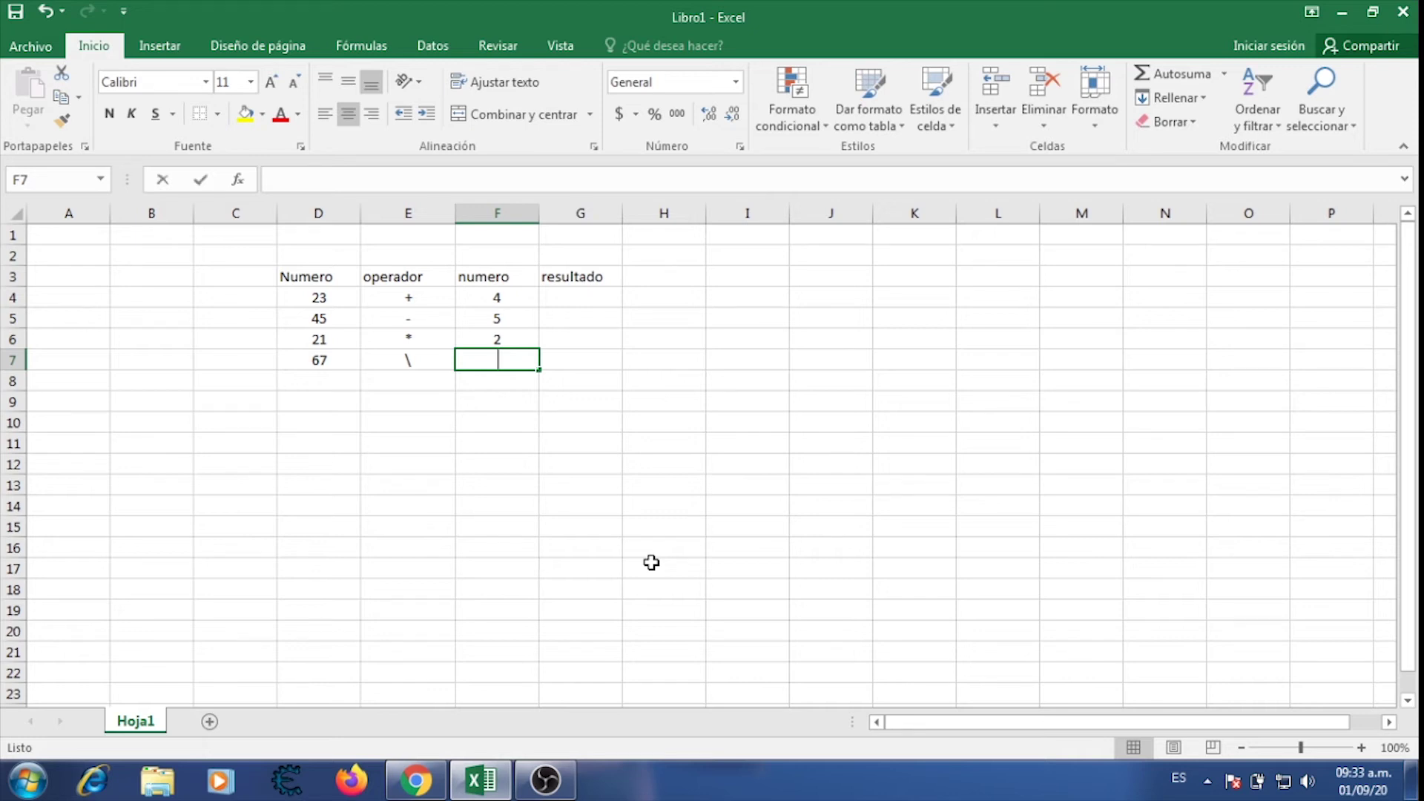
text(7)
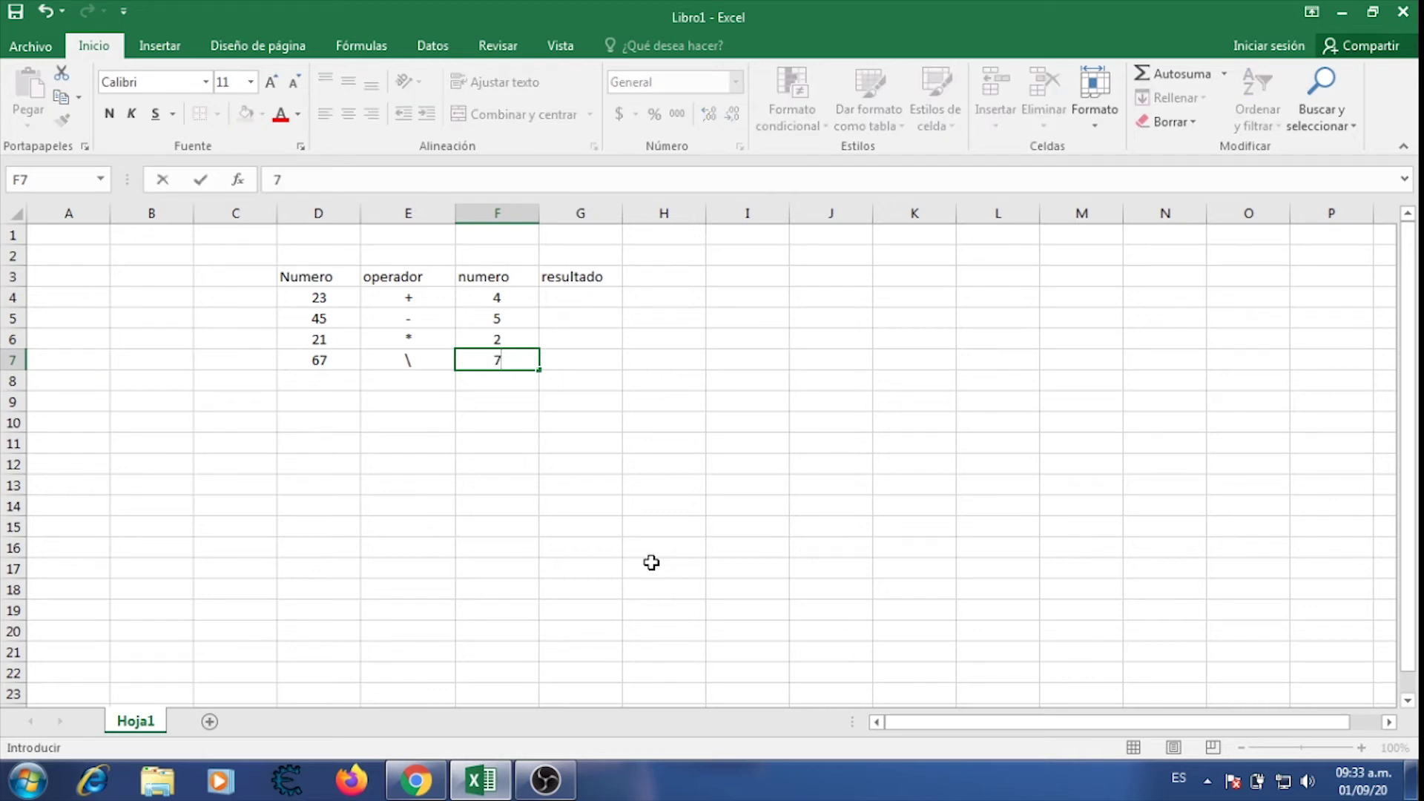
key(Tab)
key(Up)
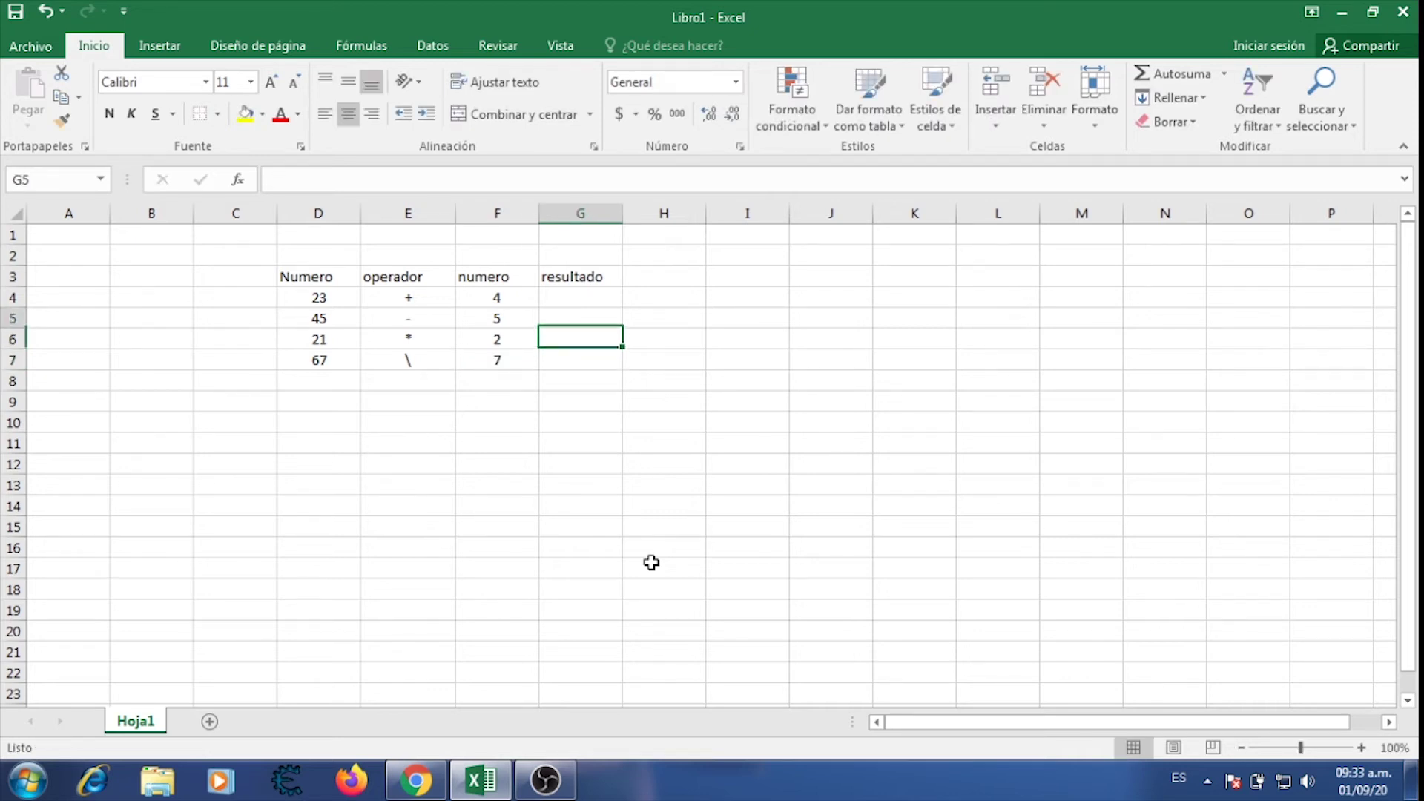
key(Up)
key(Up)
key(Up)
key(Down)
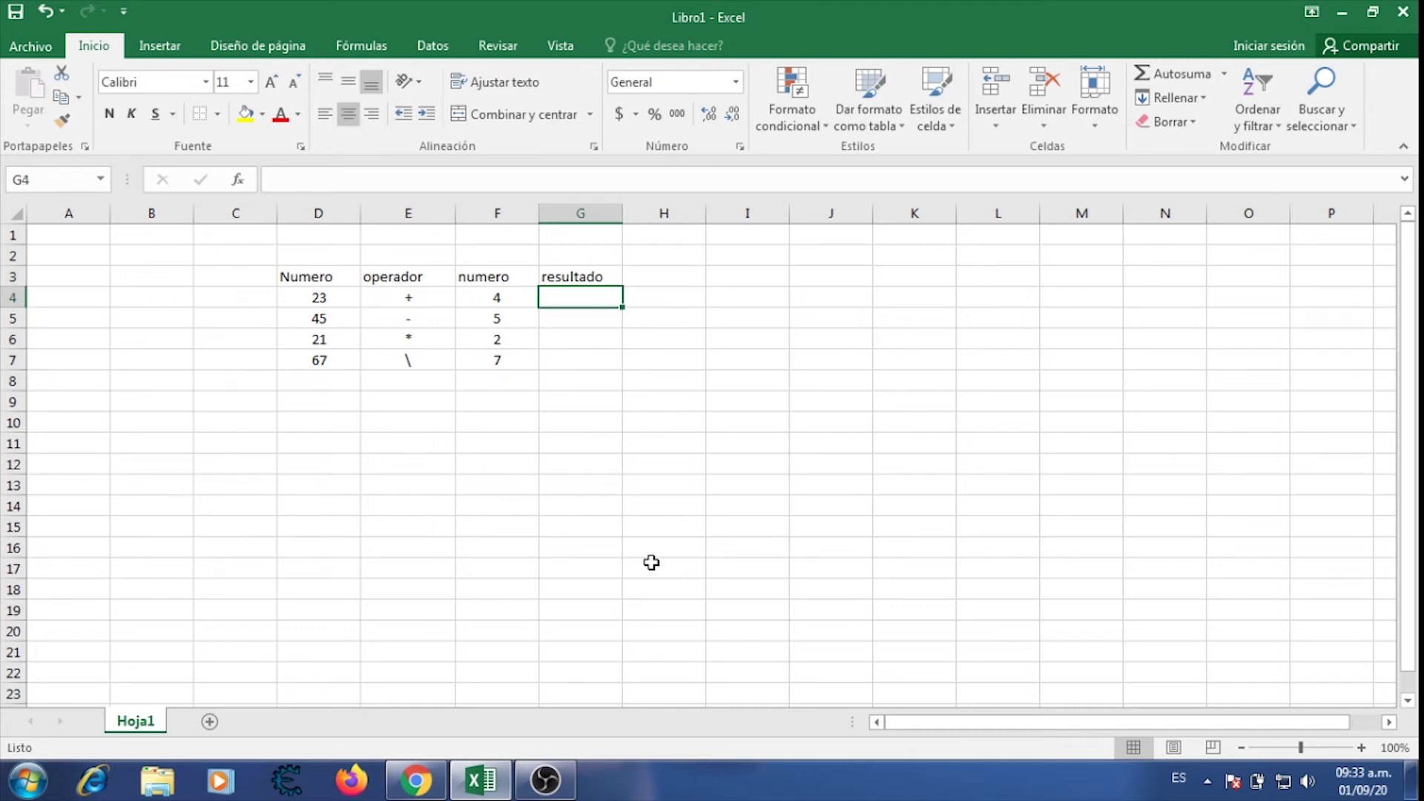
Enter the formula =D4+F4 in G4 so it shows 27.
text(=)
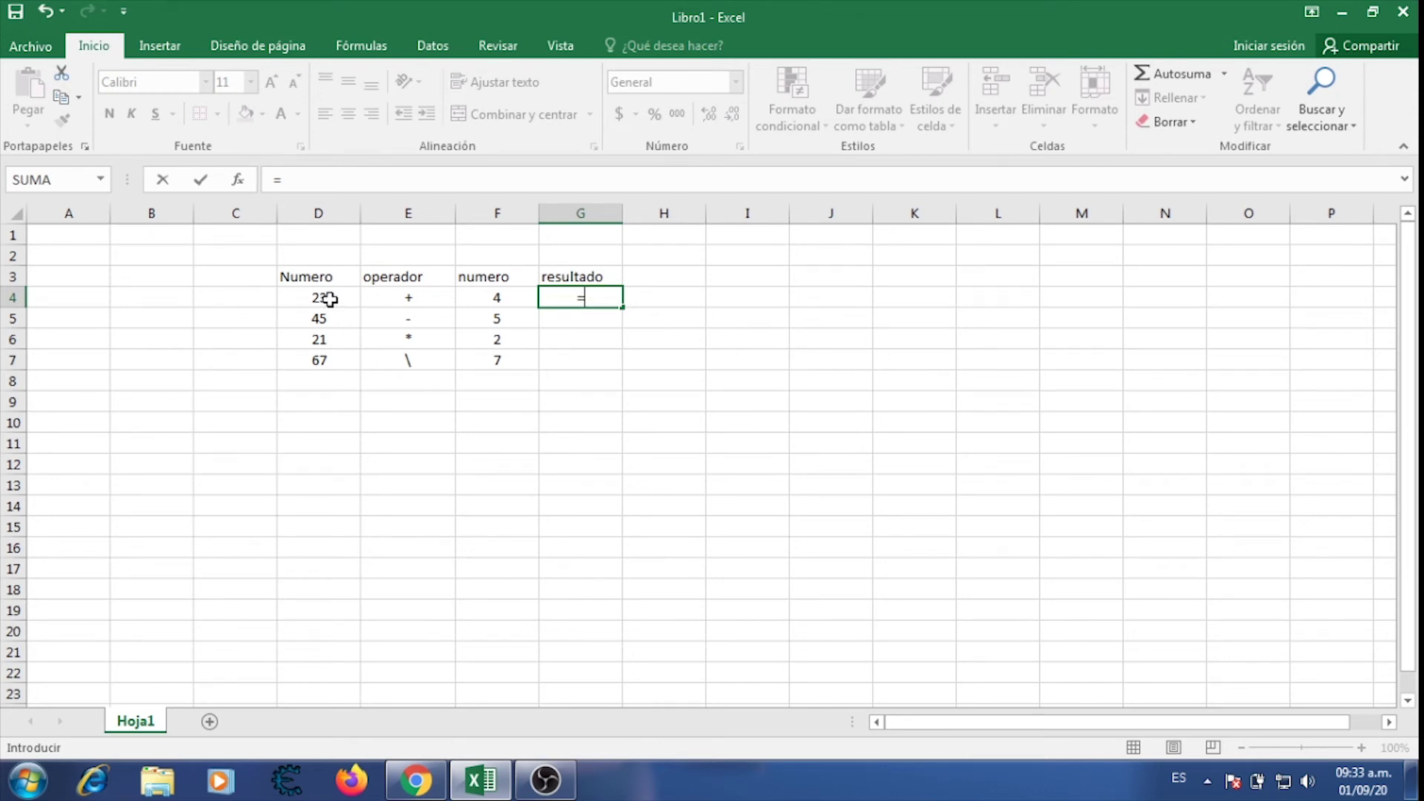
click(329, 299)
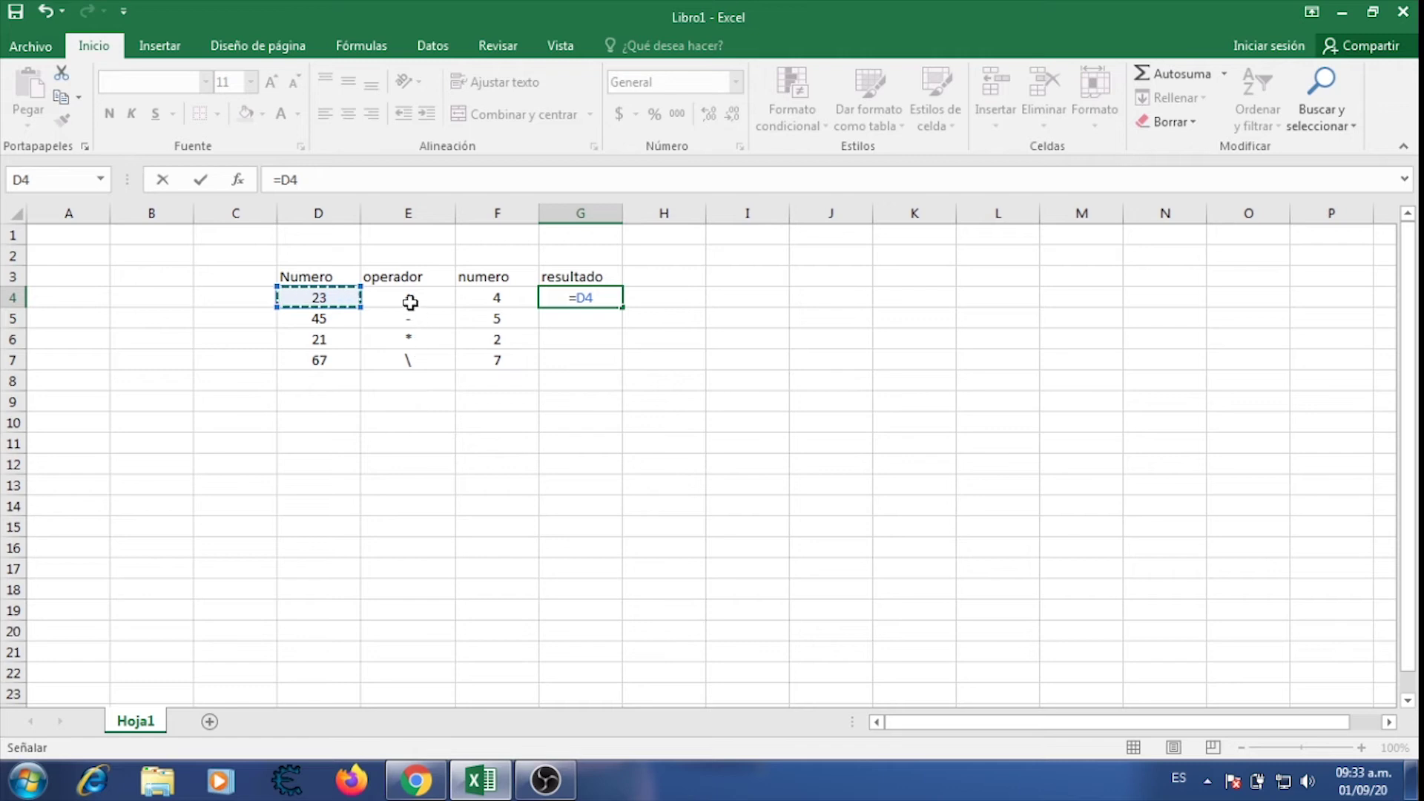
text(+)
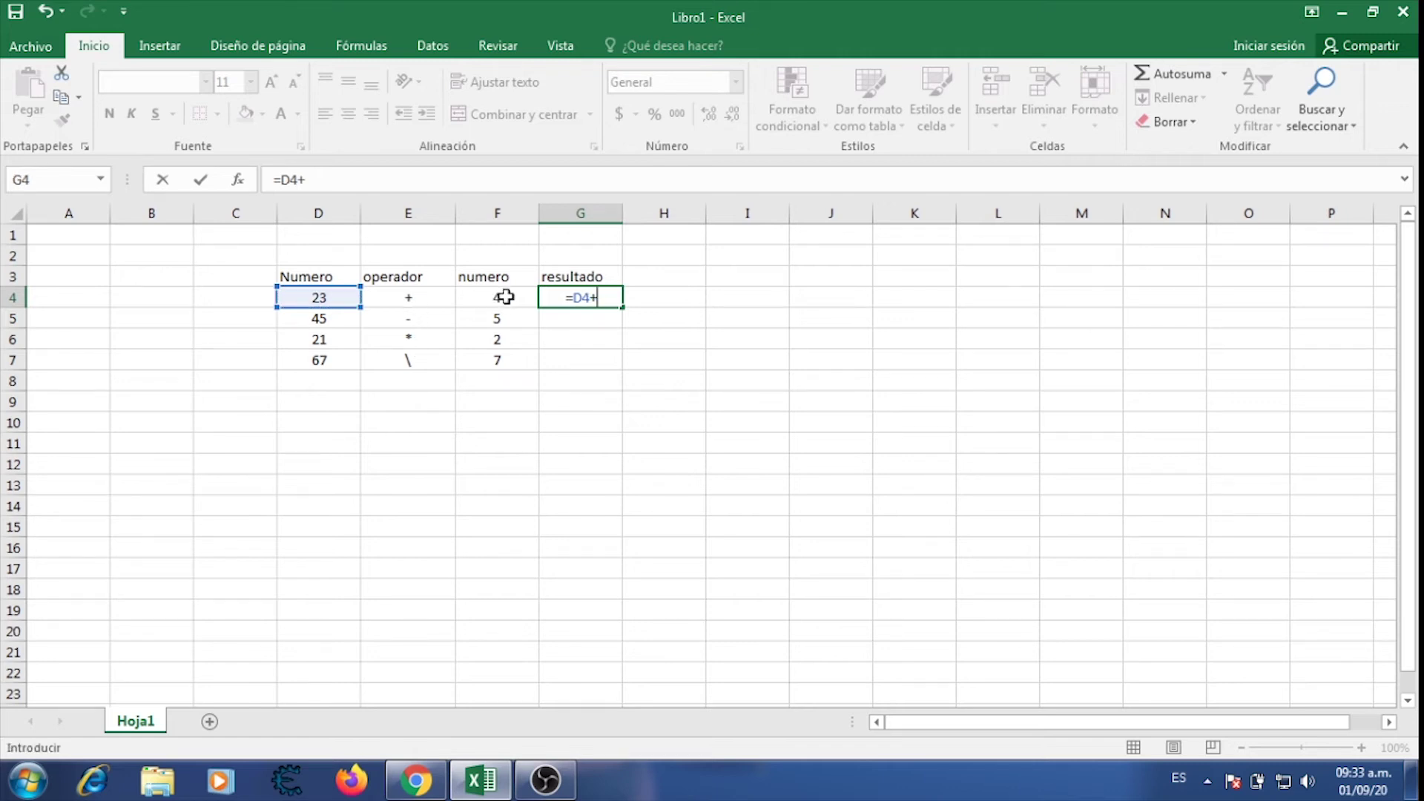
click(505, 297)
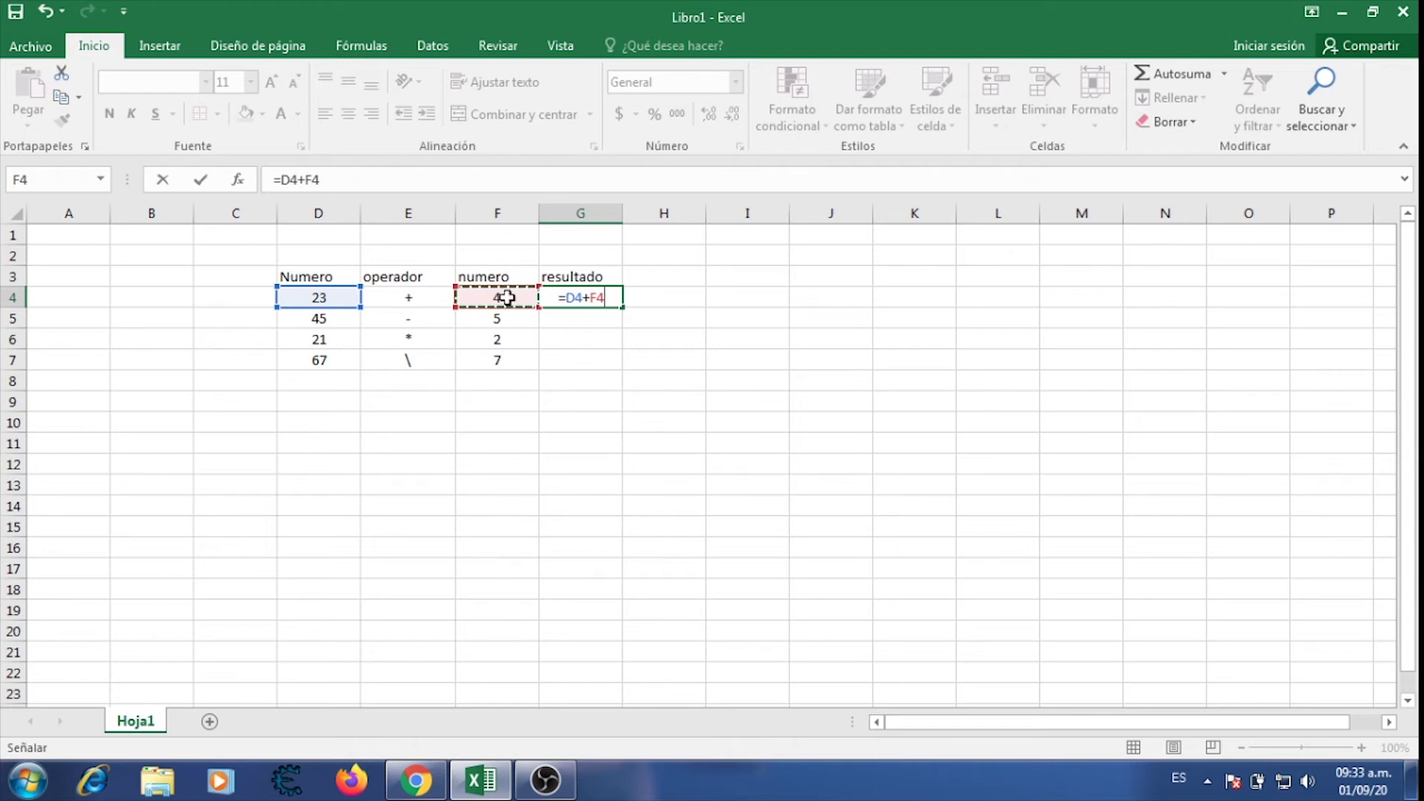
key(Return)
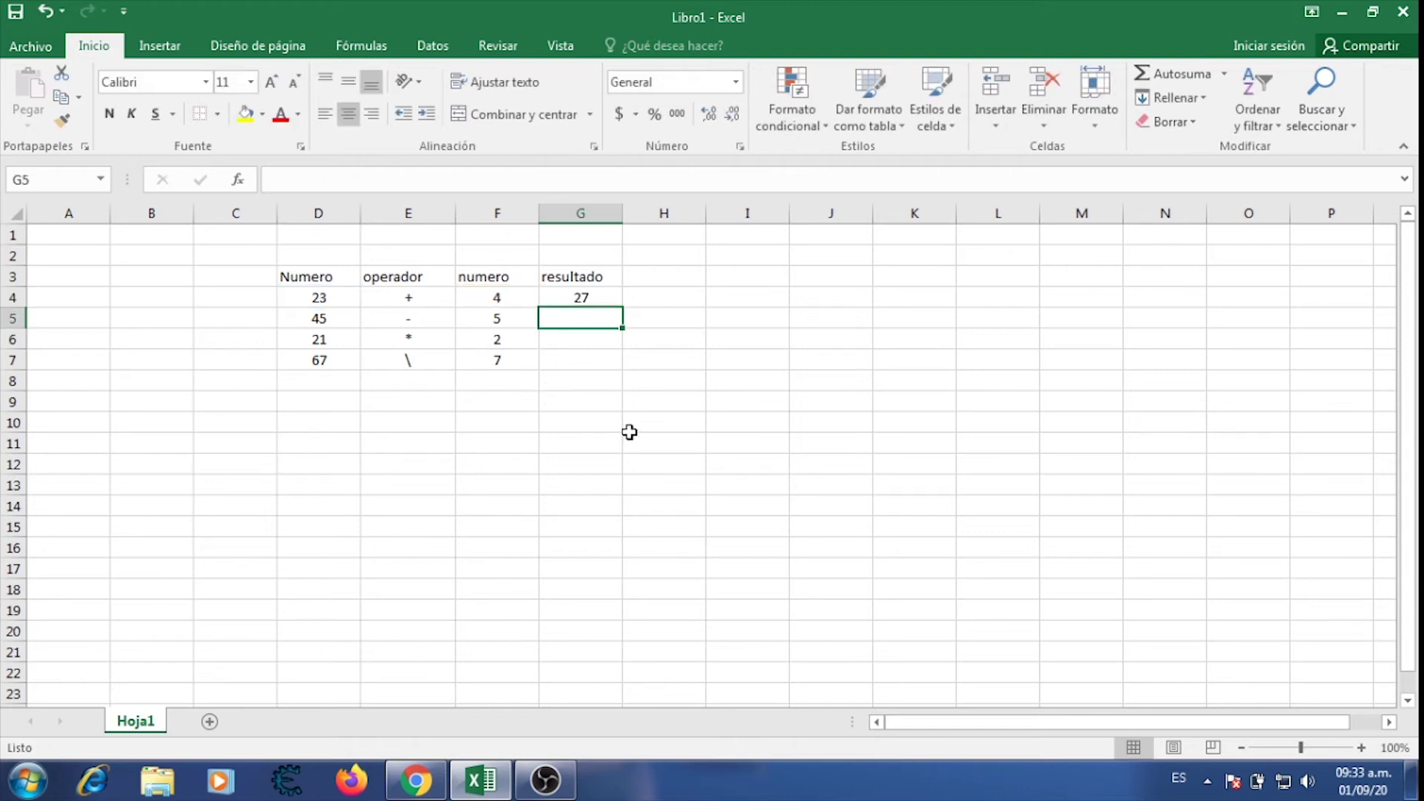
key(Up)
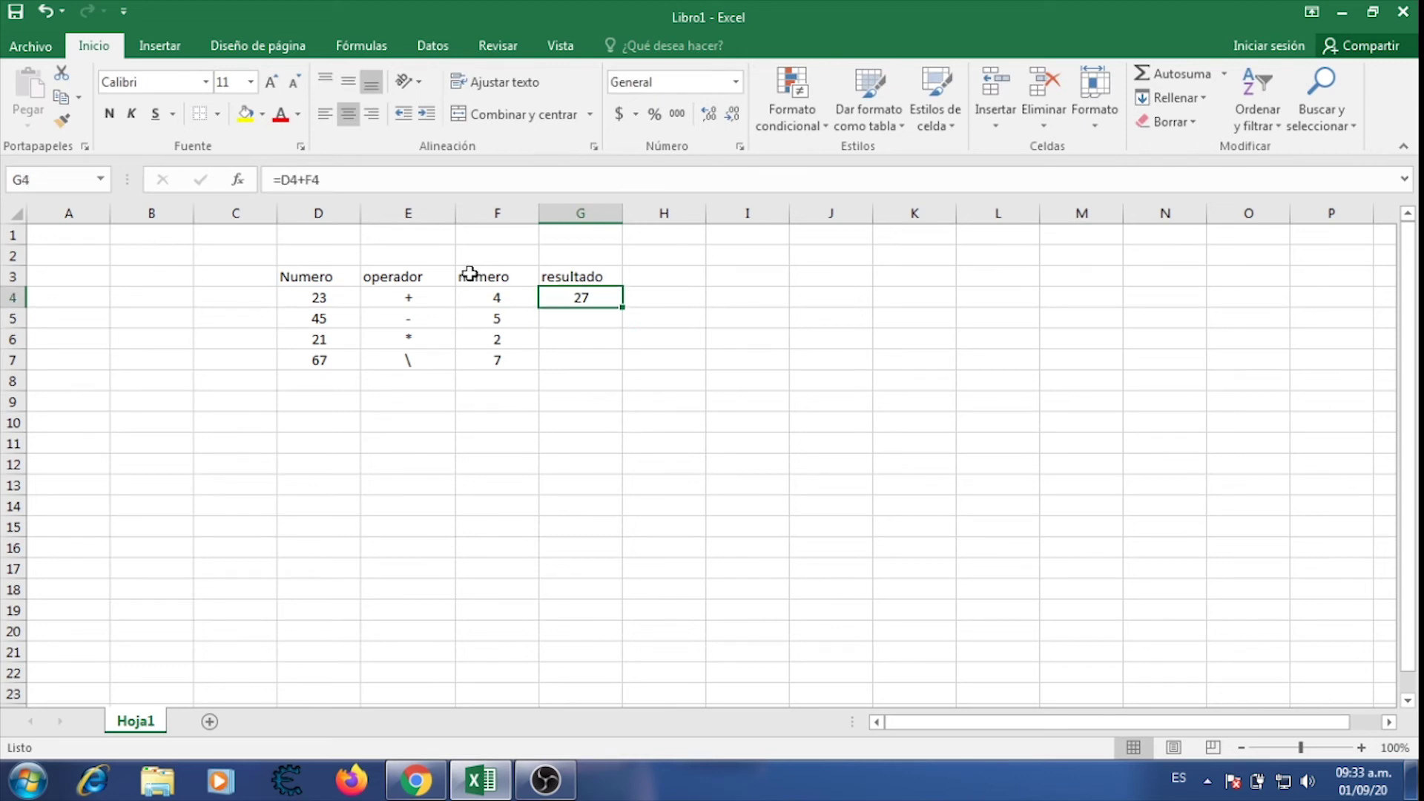
click(304, 179)
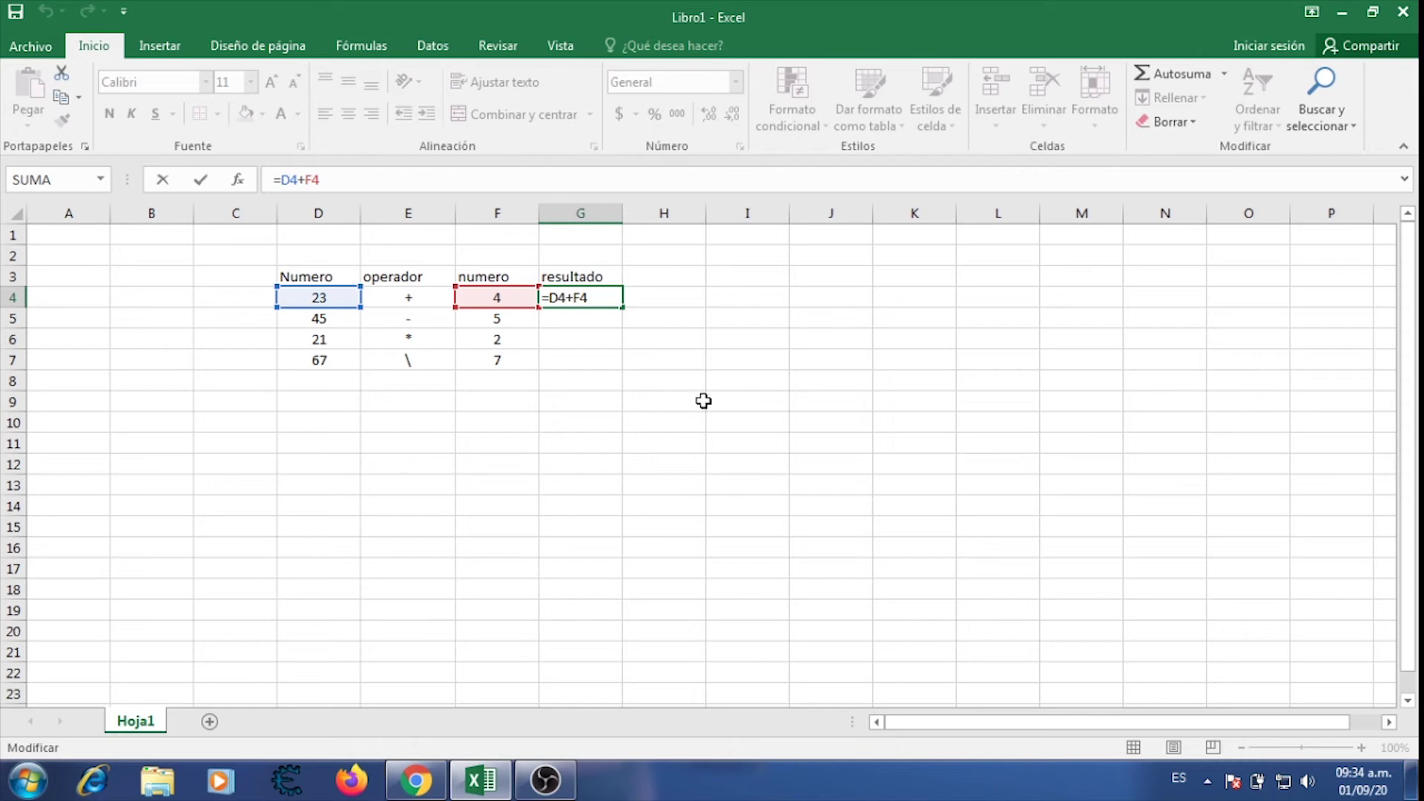
Confirm the G4 formula, copy it and select G5:G7 as the destination.
key(Return)
key(Up)
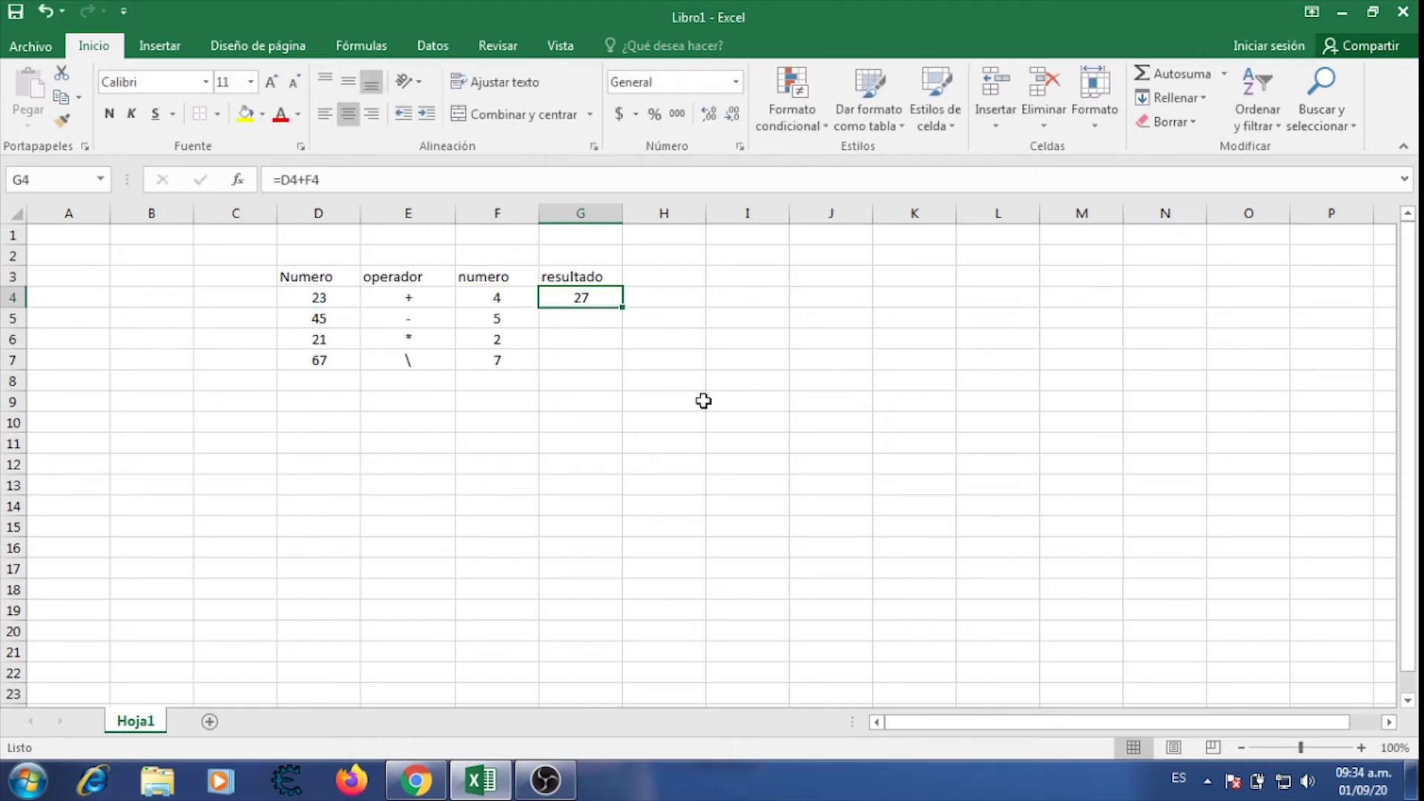
right_click(582, 297)
click(619, 330)
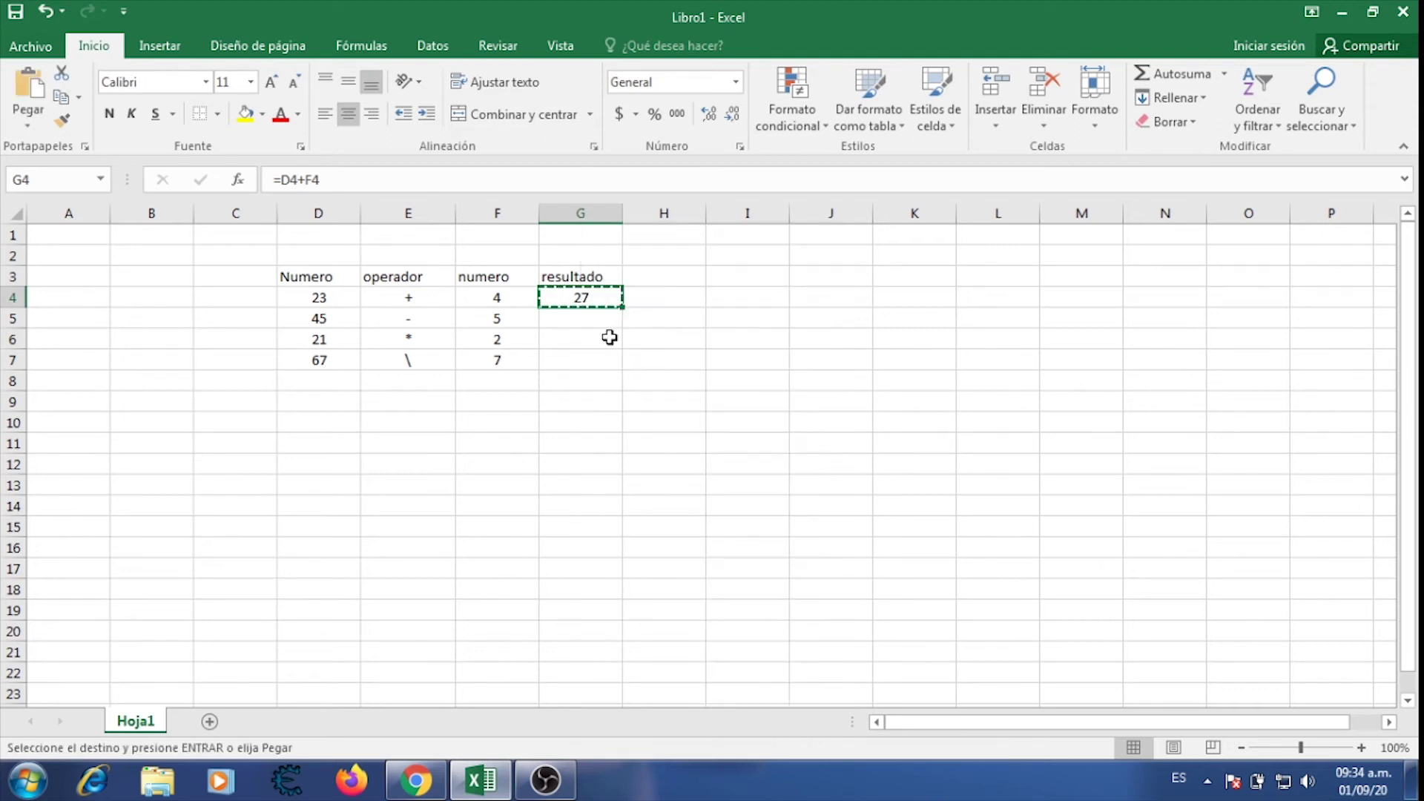
click(590, 320)
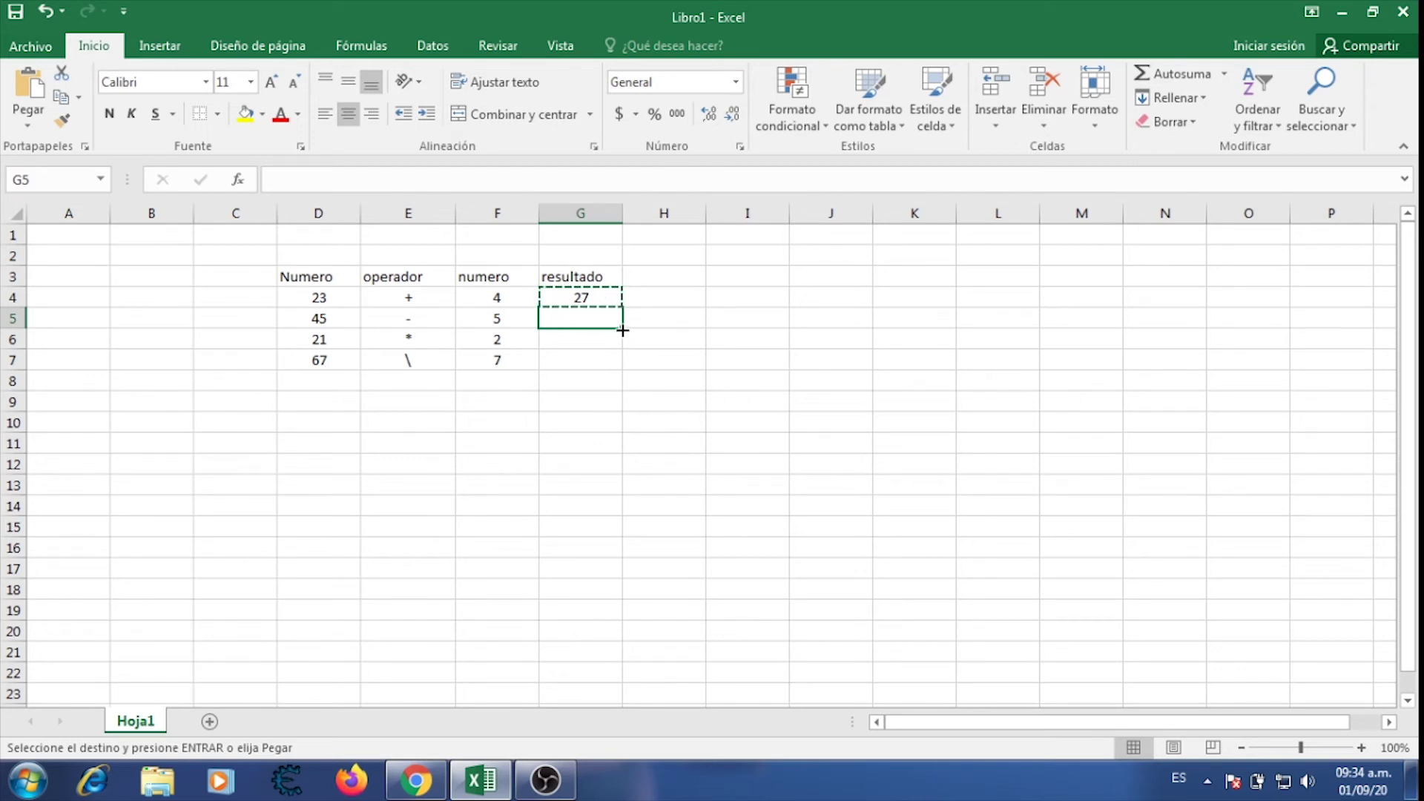
drag(622, 331, 621, 374)
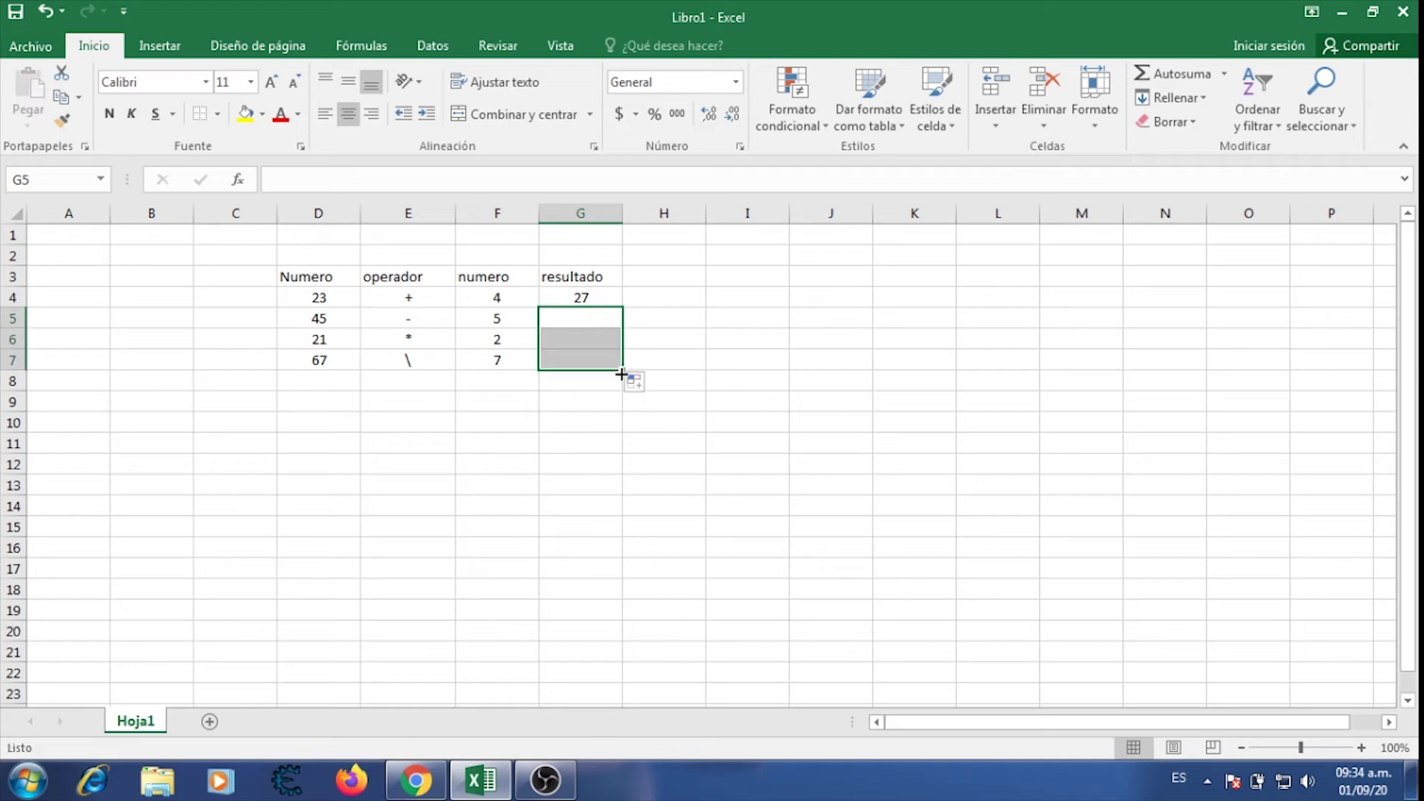
Copy G4 again and paste its sum formula into G5:G7, giving 50, 23 and 74.
click(606, 290)
right_click(598, 299)
click(611, 329)
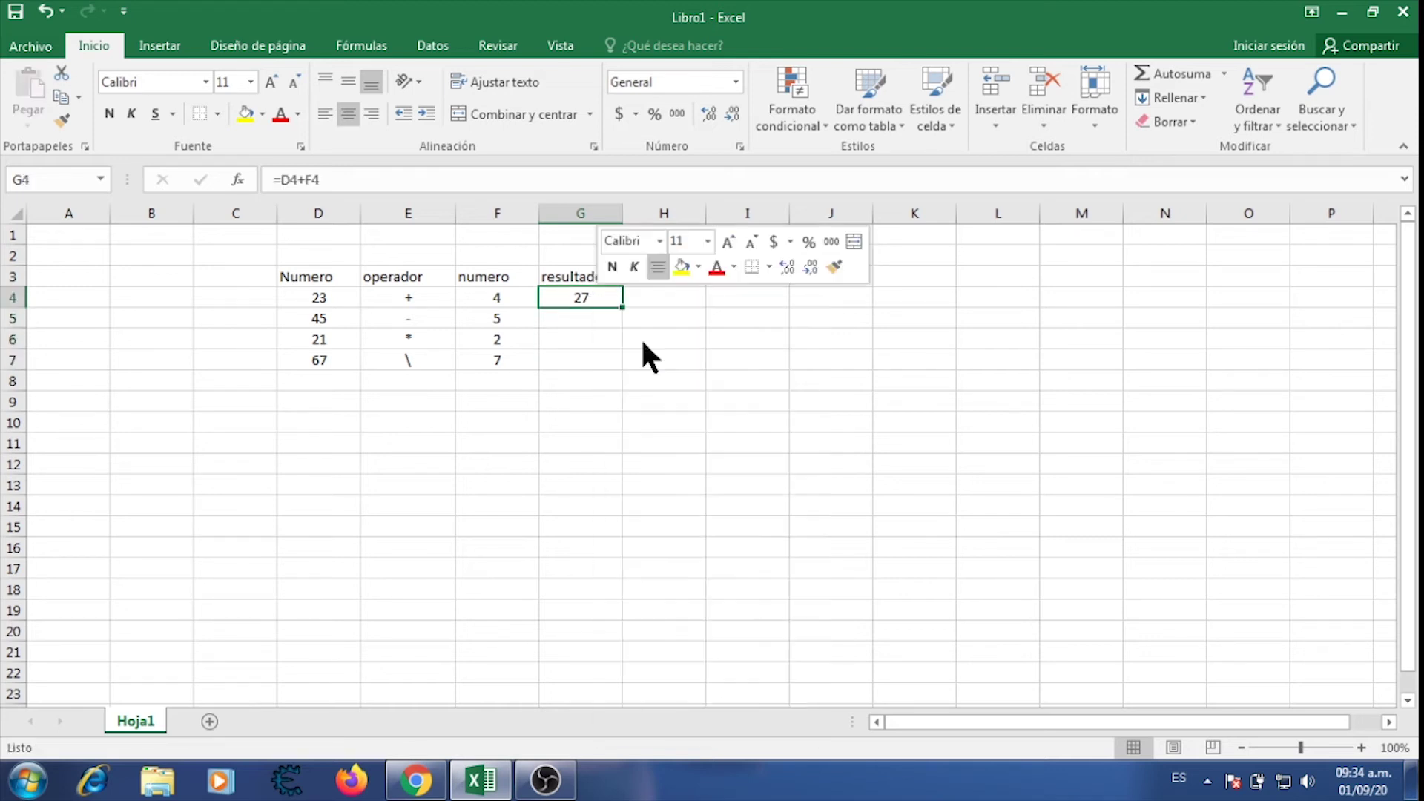
click(583, 319)
drag(584, 319, 589, 353)
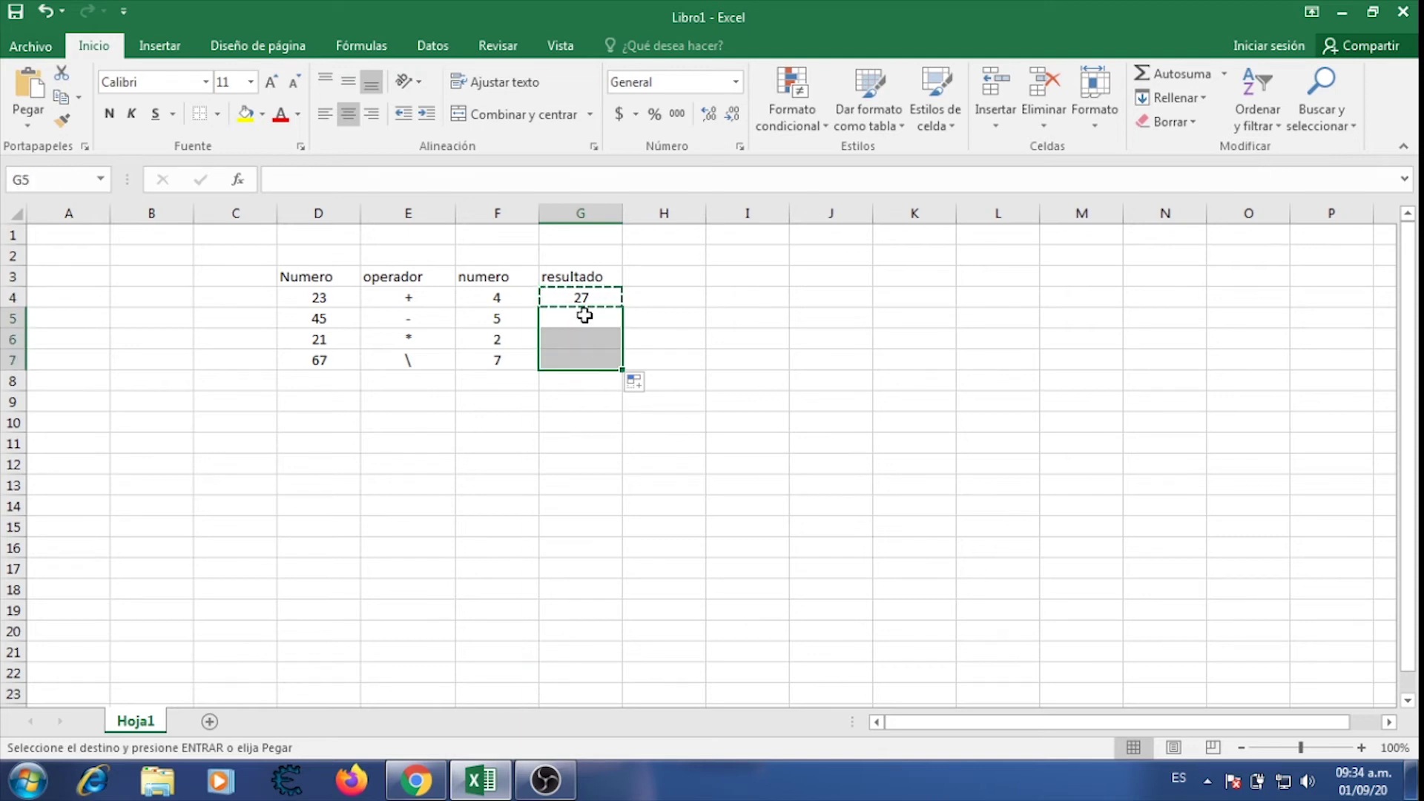
key(ctrl+v)
key(Escape)
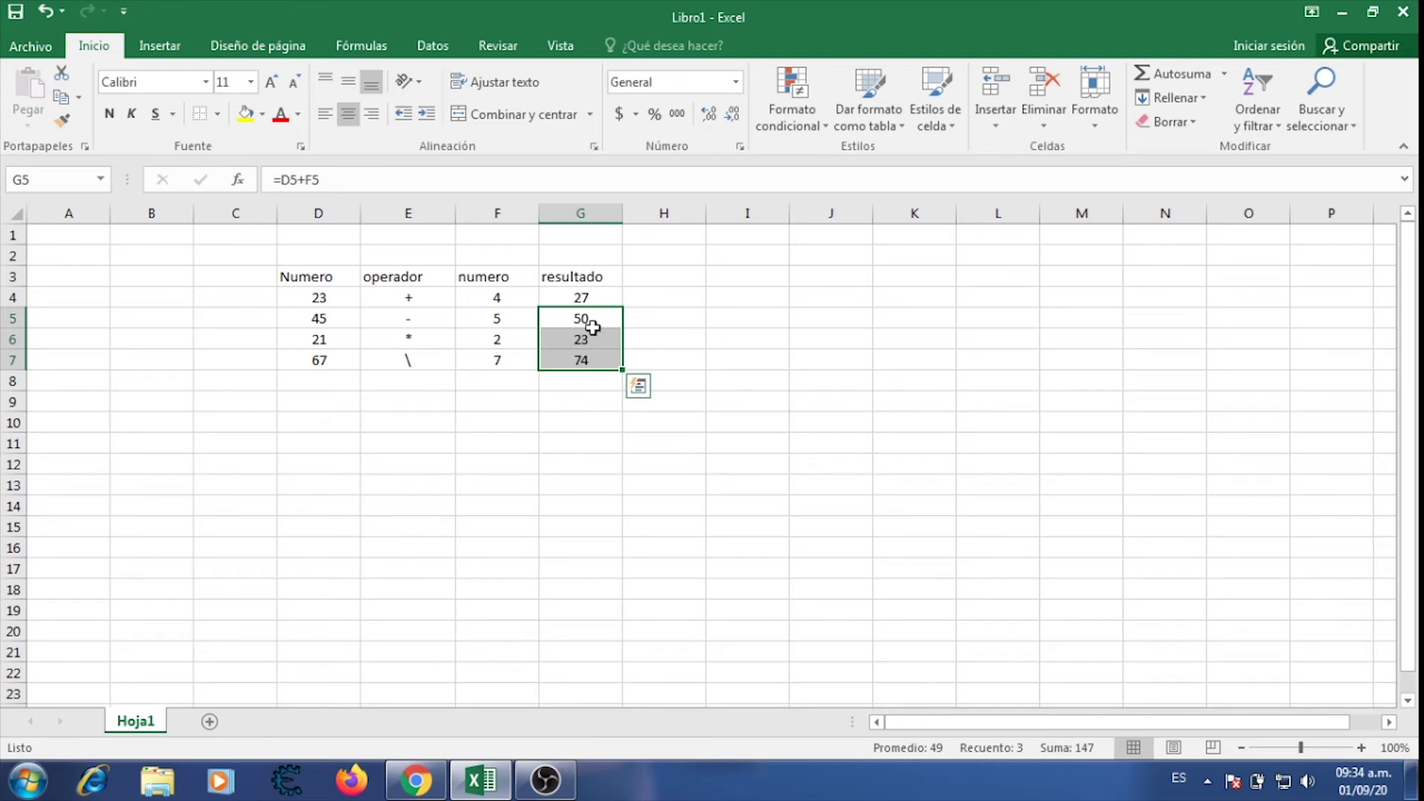
click(580, 359)
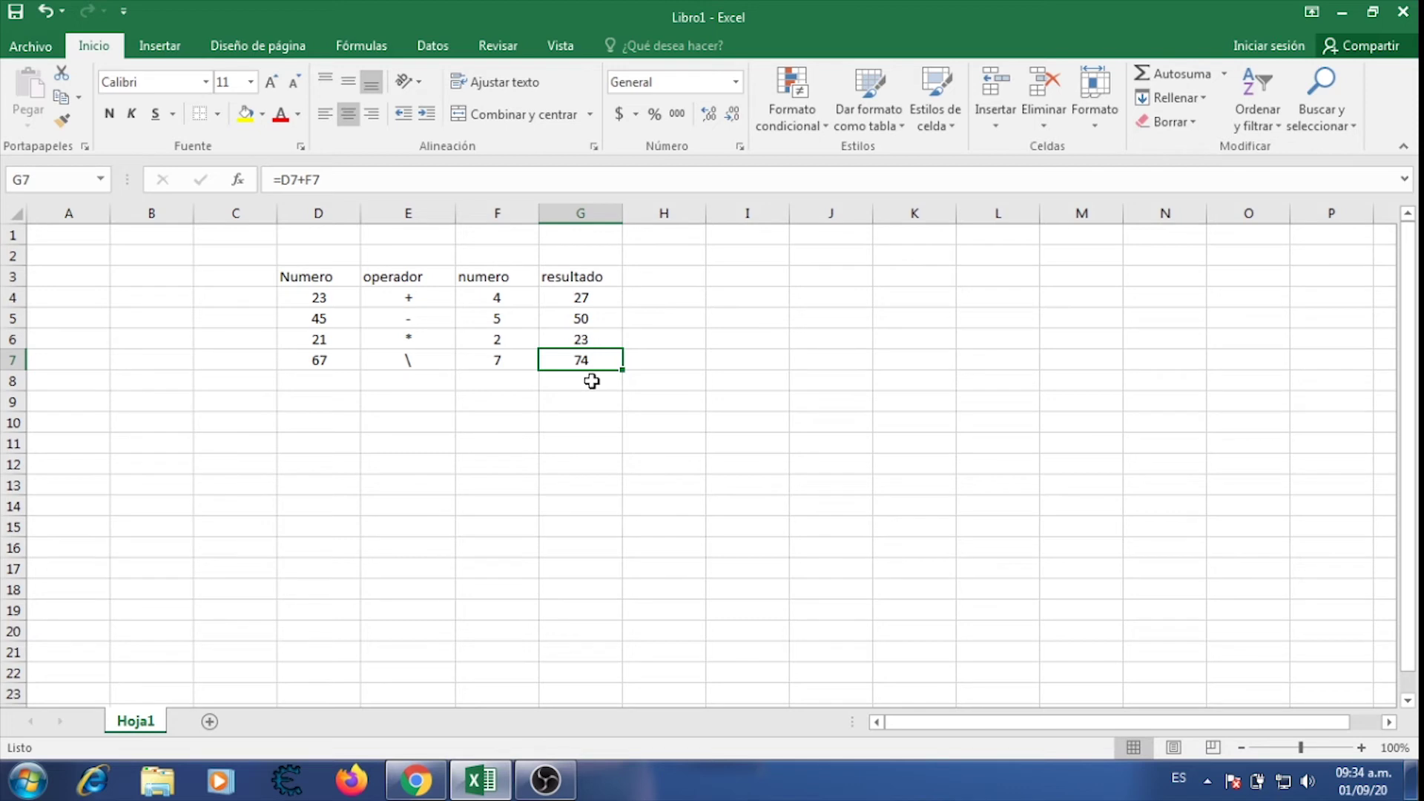
Change G5's formula to =D5-F5 so it subtracts, giving 40.
click(583, 319)
click(391, 322)
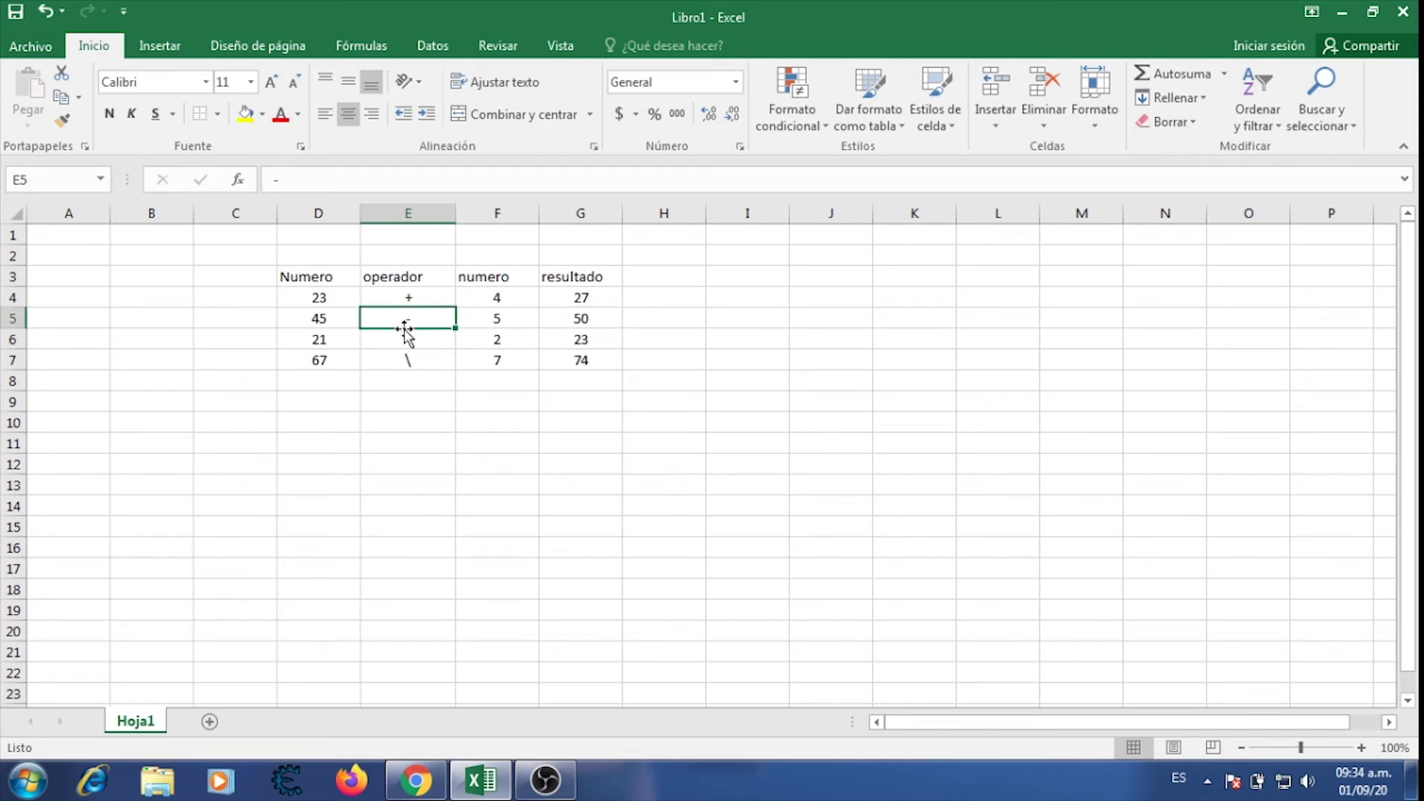
click(582, 321)
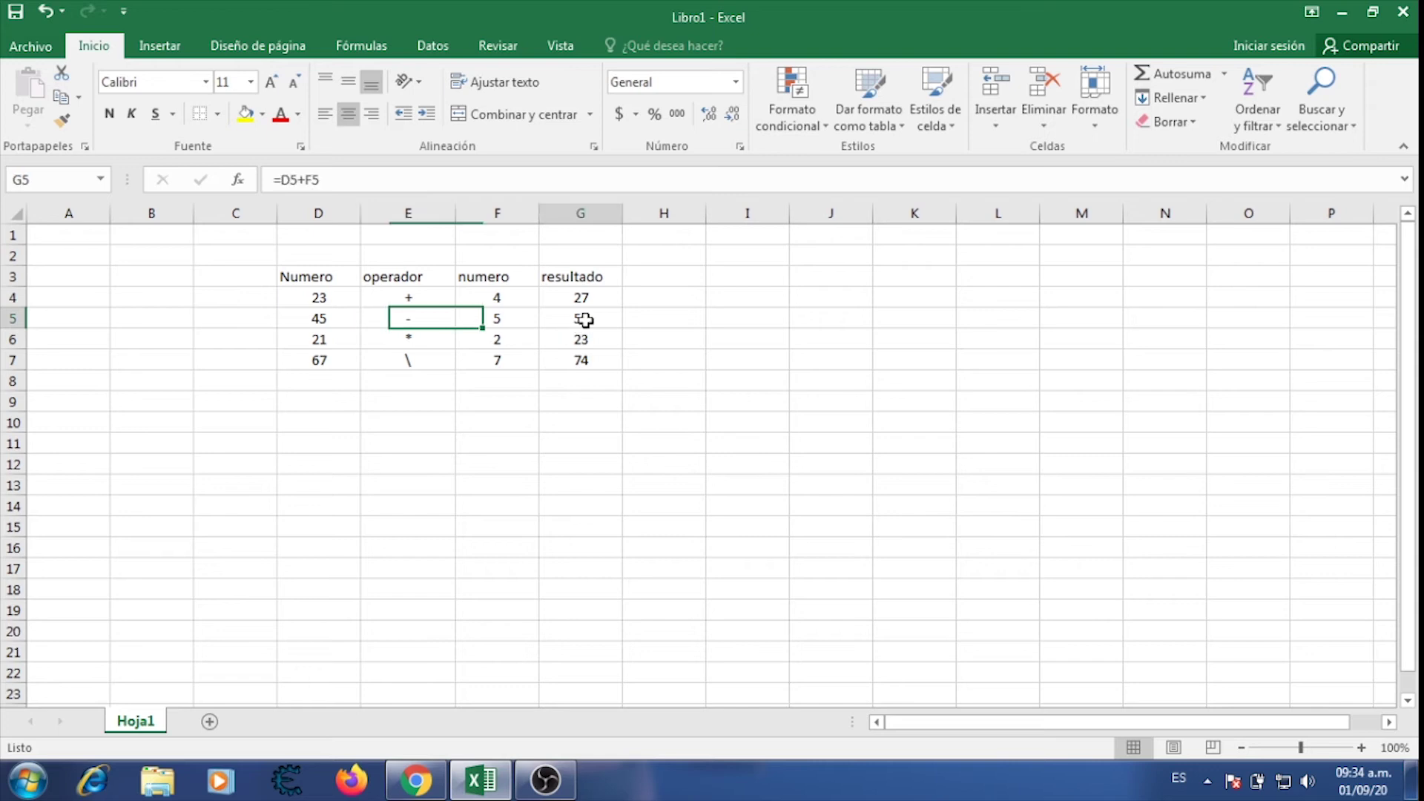
click(305, 179)
key(BackSpace)
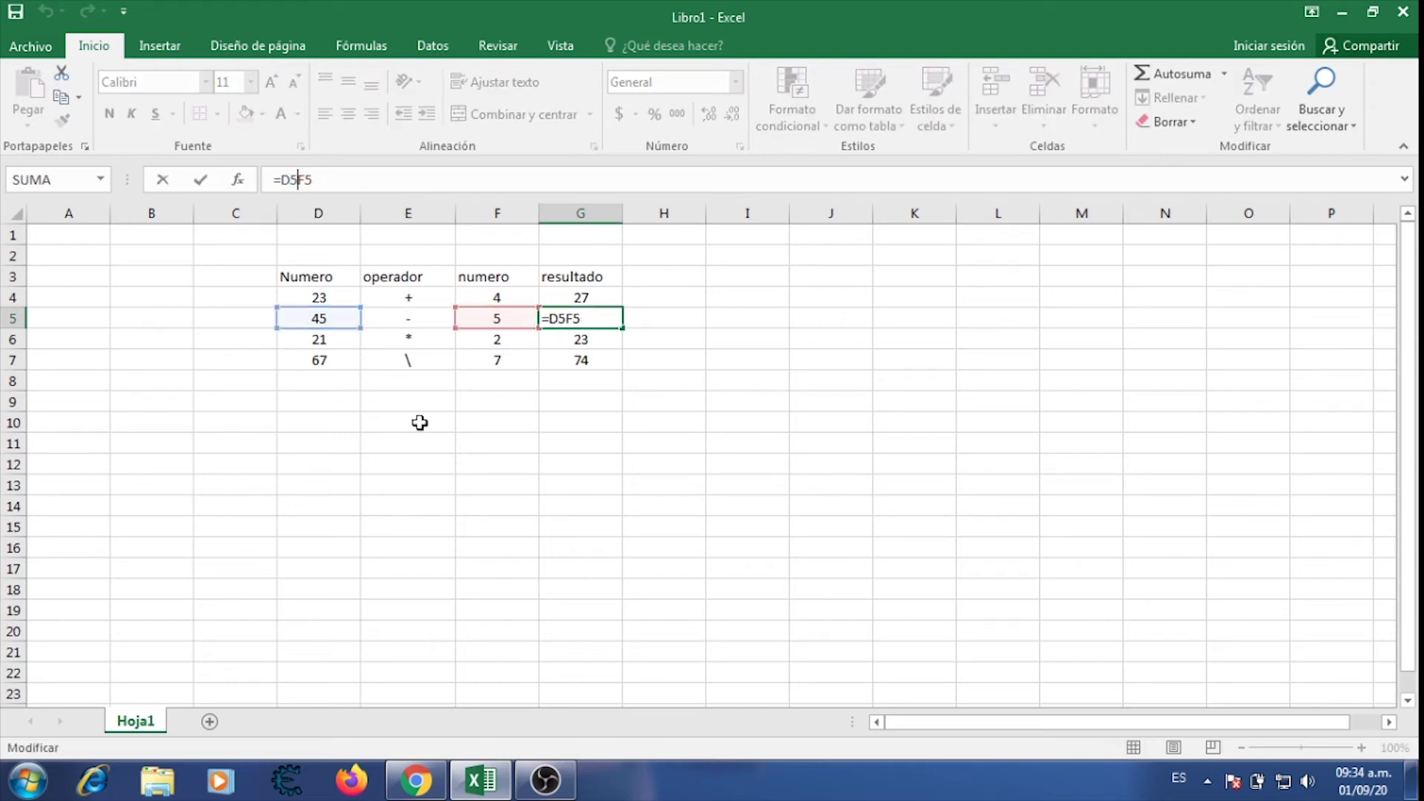
text(-)
key(Return)
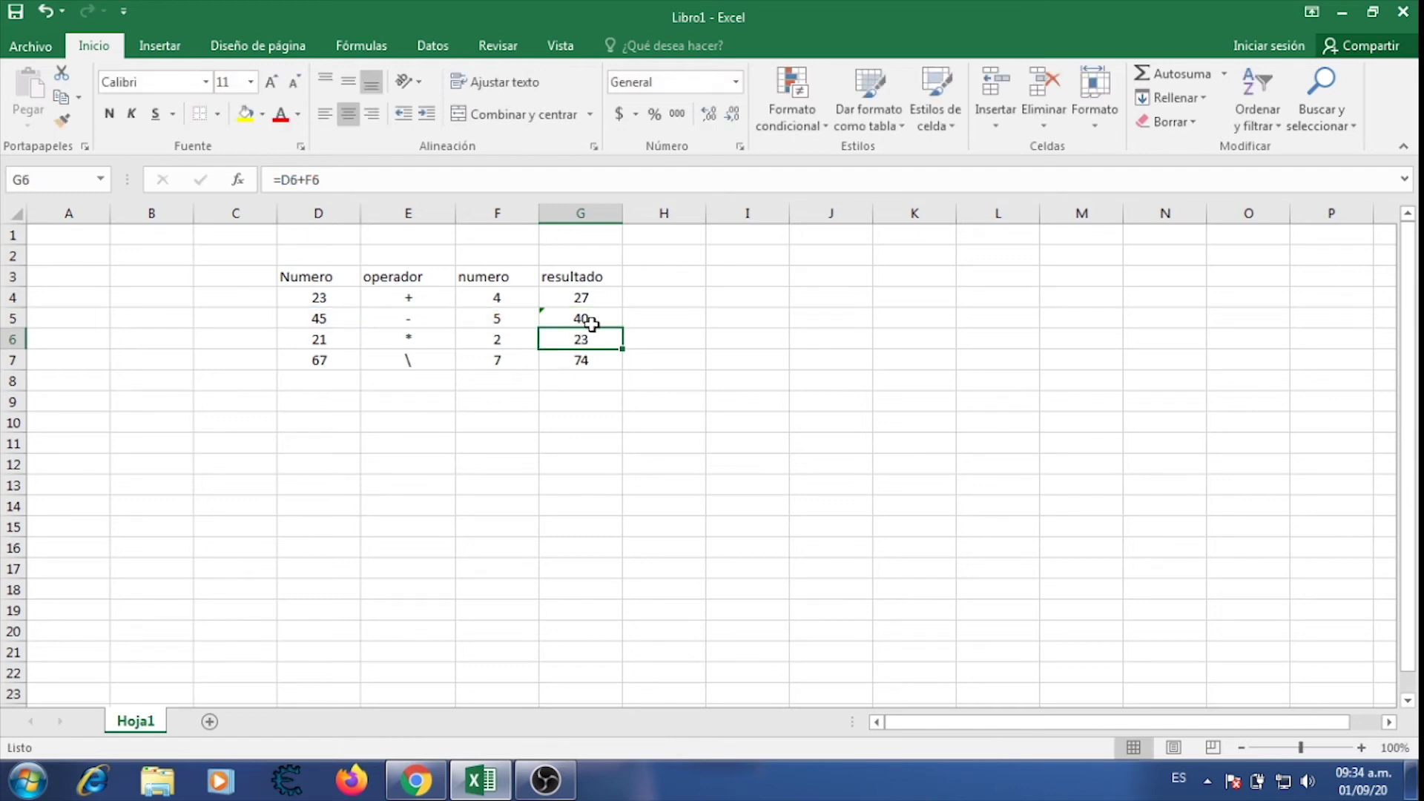
Change G6's formula to =D6*F6 so it multiplies, giving 42.
click(591, 299)
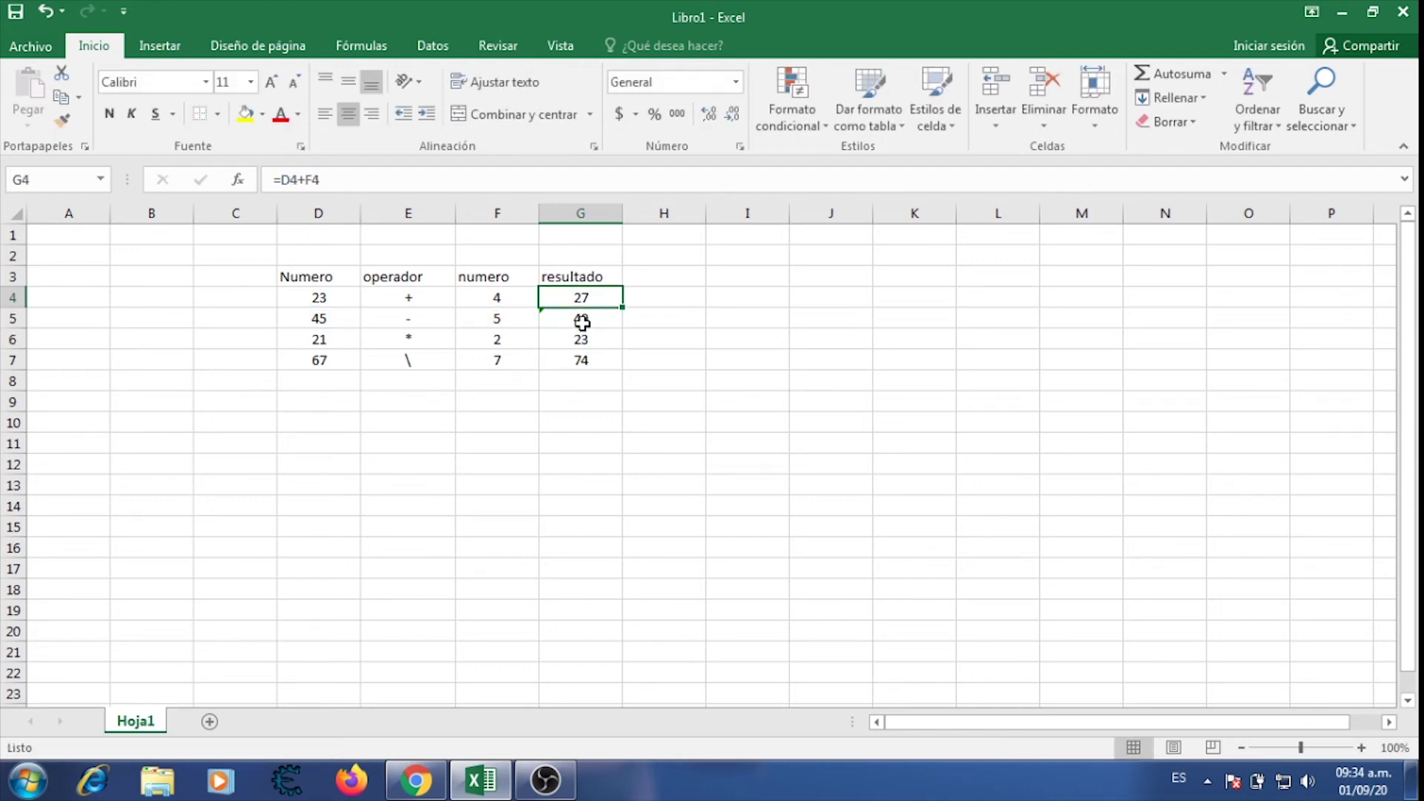
click(583, 322)
click(582, 342)
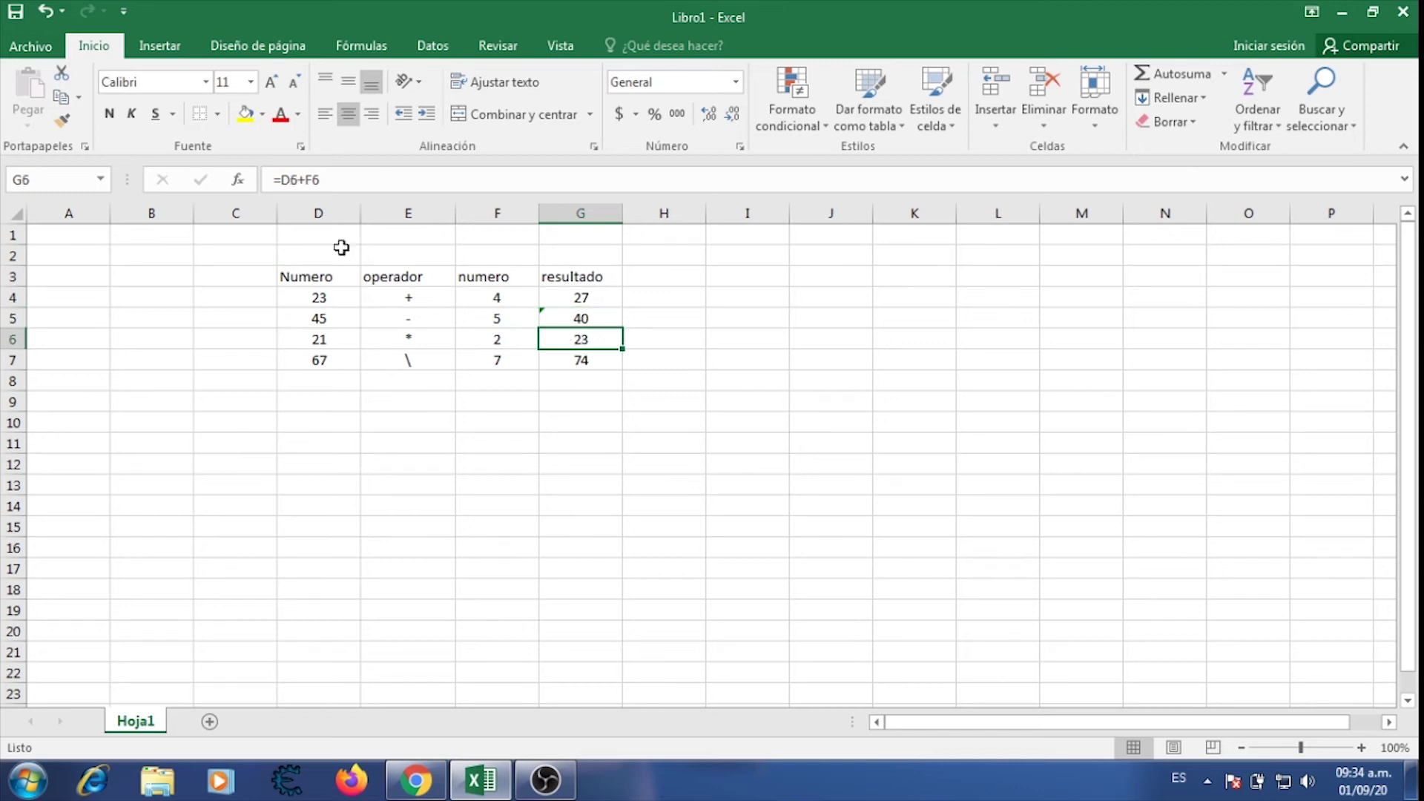
click(305, 179)
key(BackSpace)
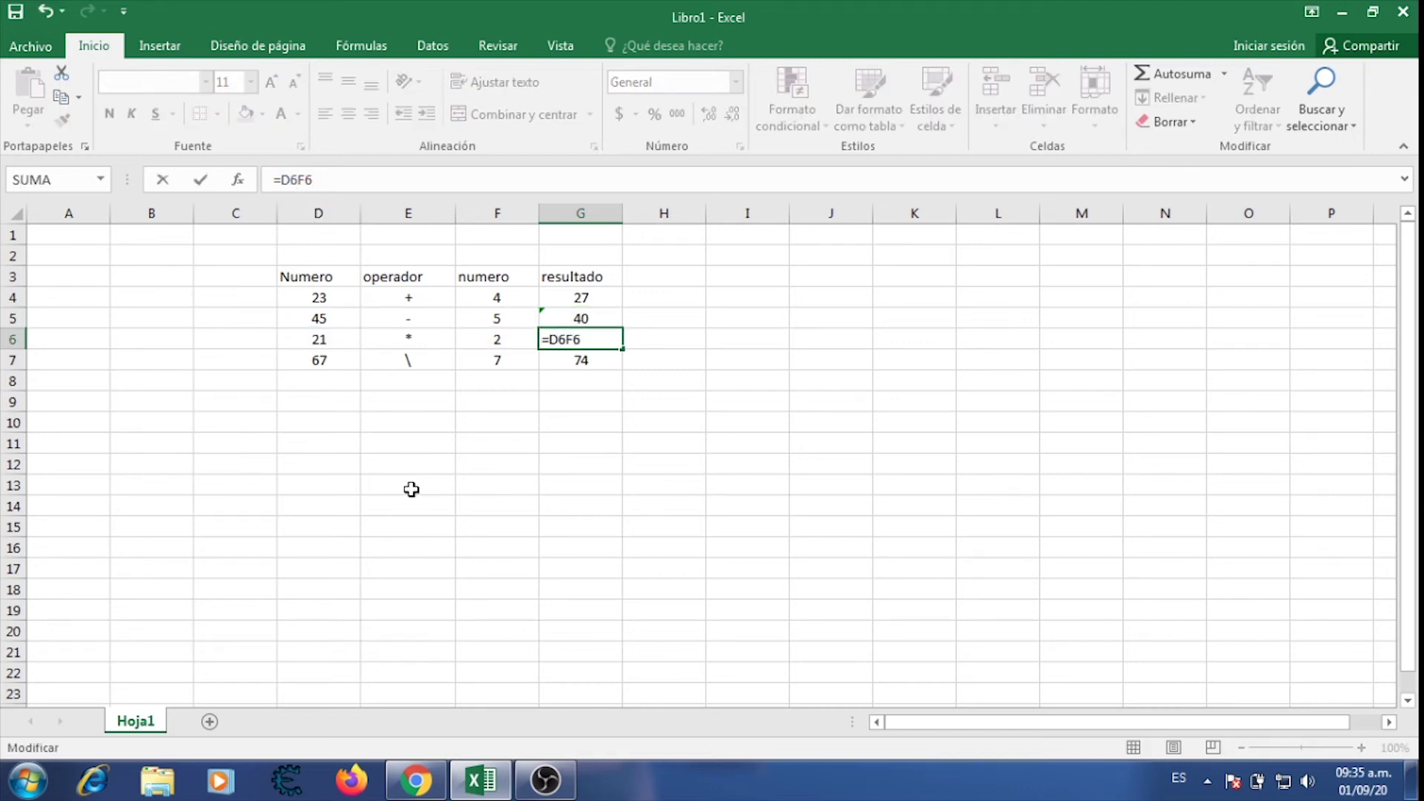
text(*)
key(Return)
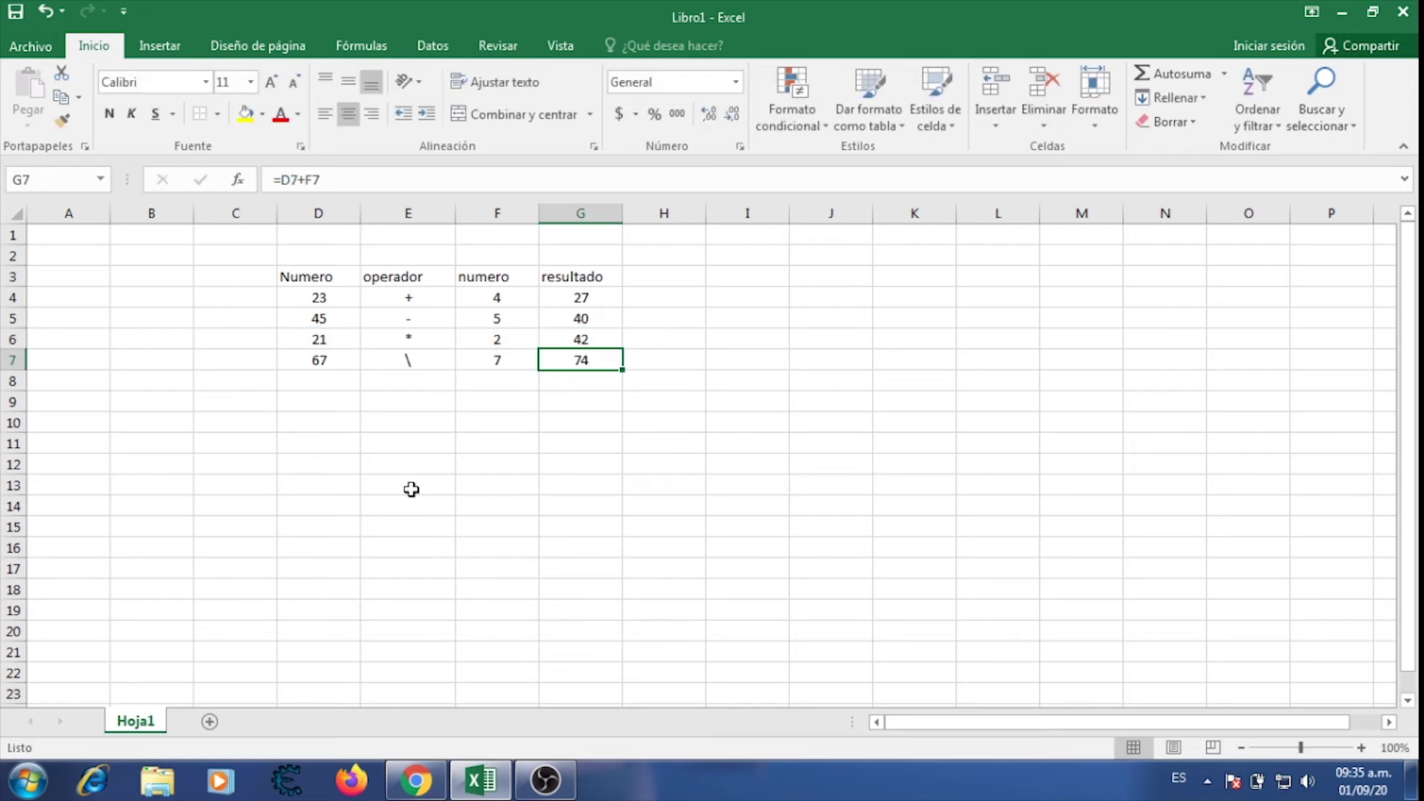
Change G7's formula to =D7/F7 so it divides, giving 9,57142857.
click(295, 179)
key(BackSpace)
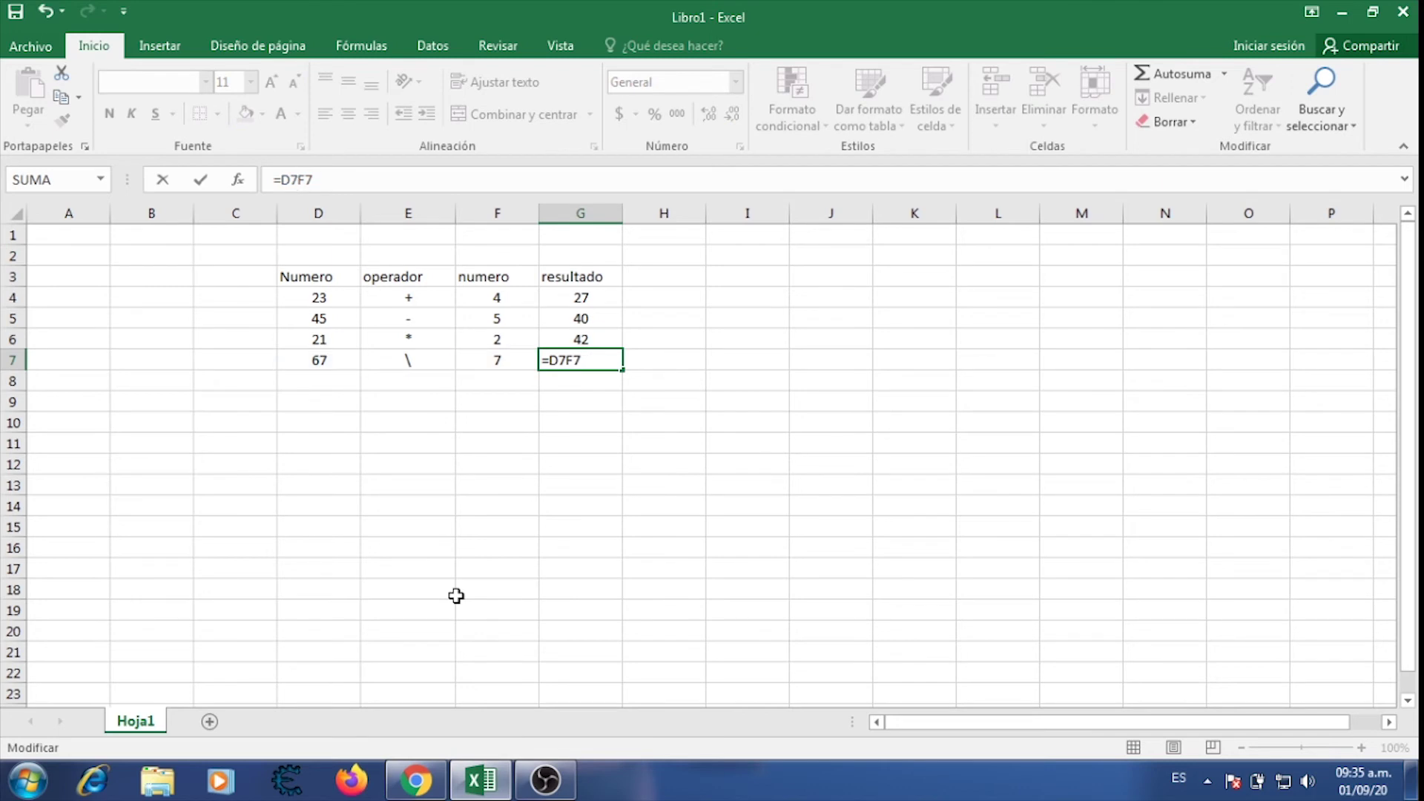
text(/)
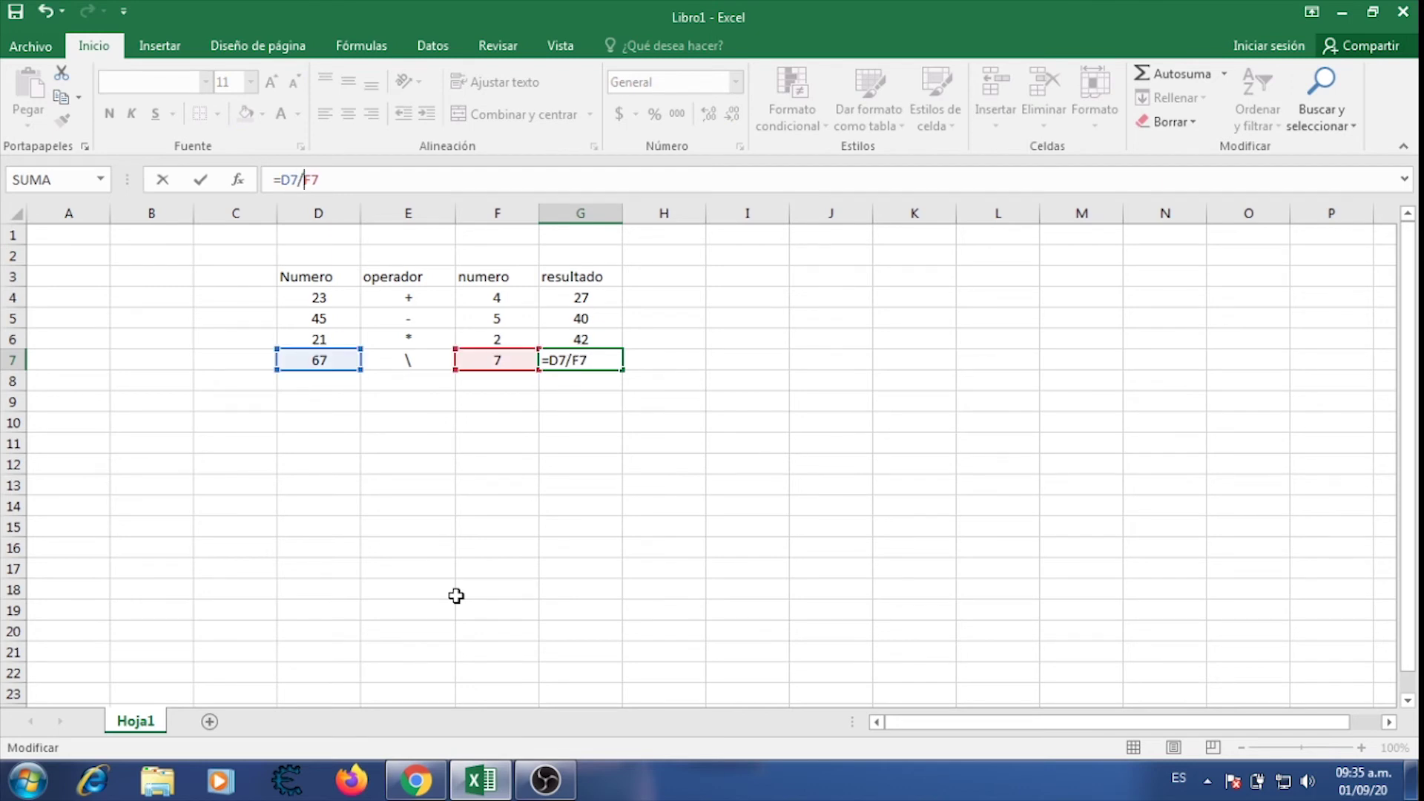
key(Return)
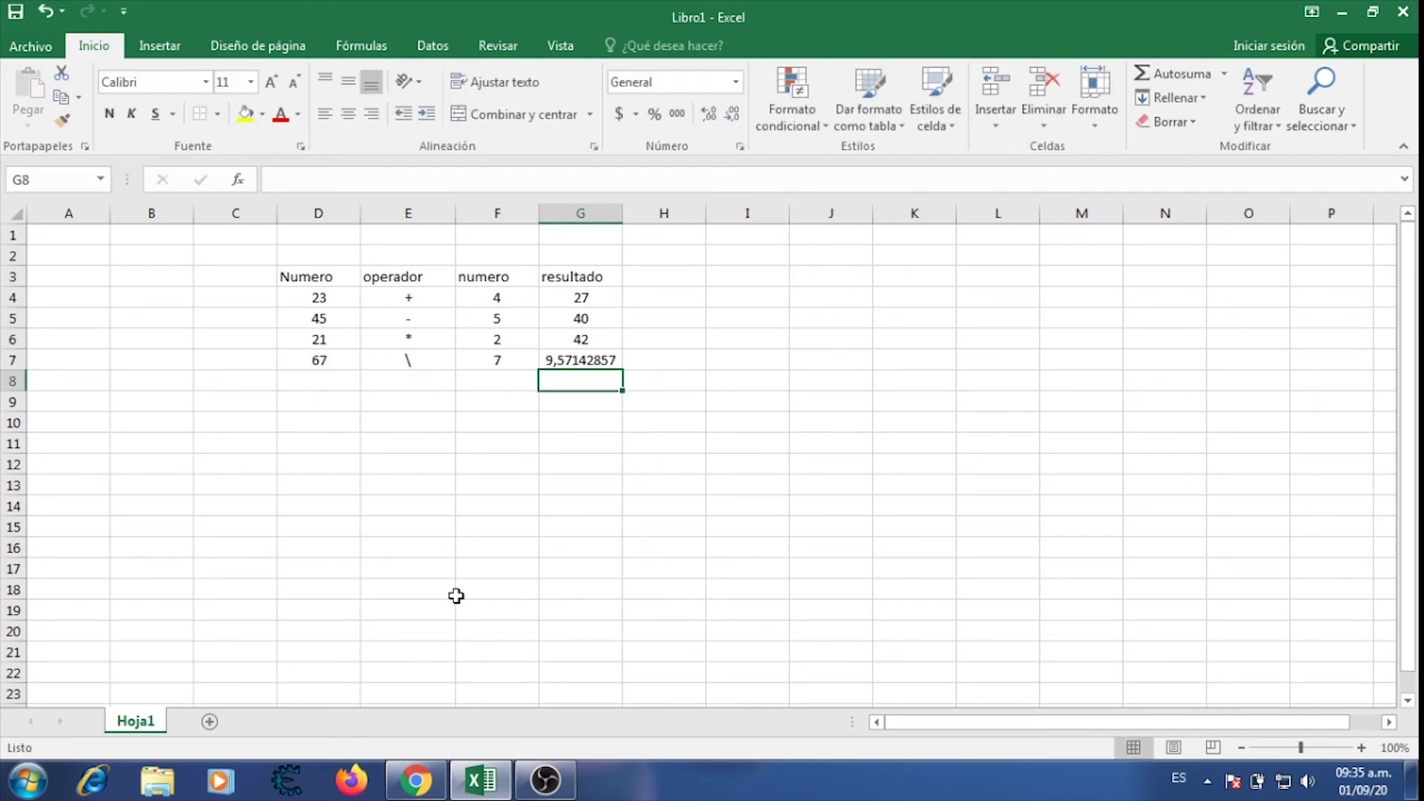
click(598, 360)
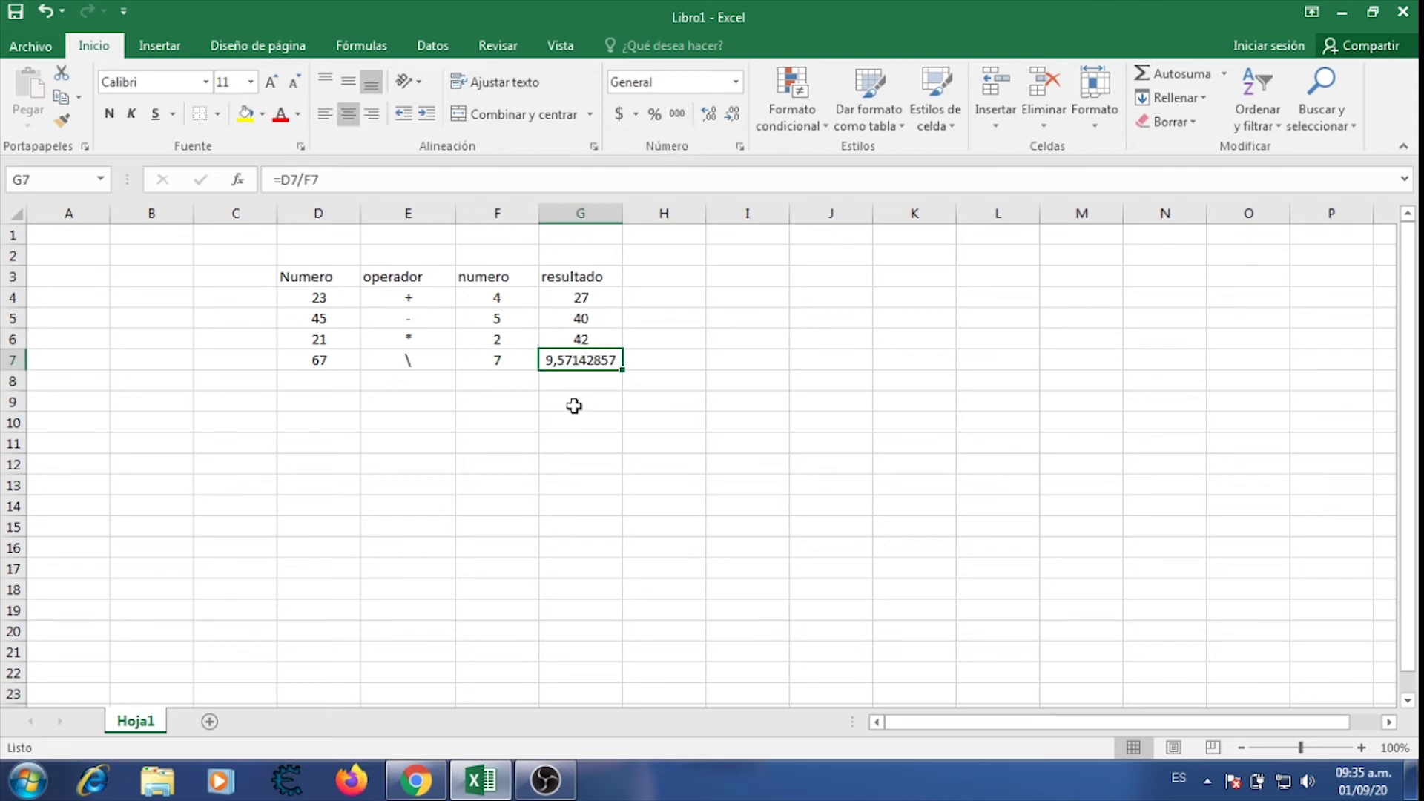
Reduce G7's displayed decimals so the division result shows 9,6.
click(732, 114)
click(732, 113)
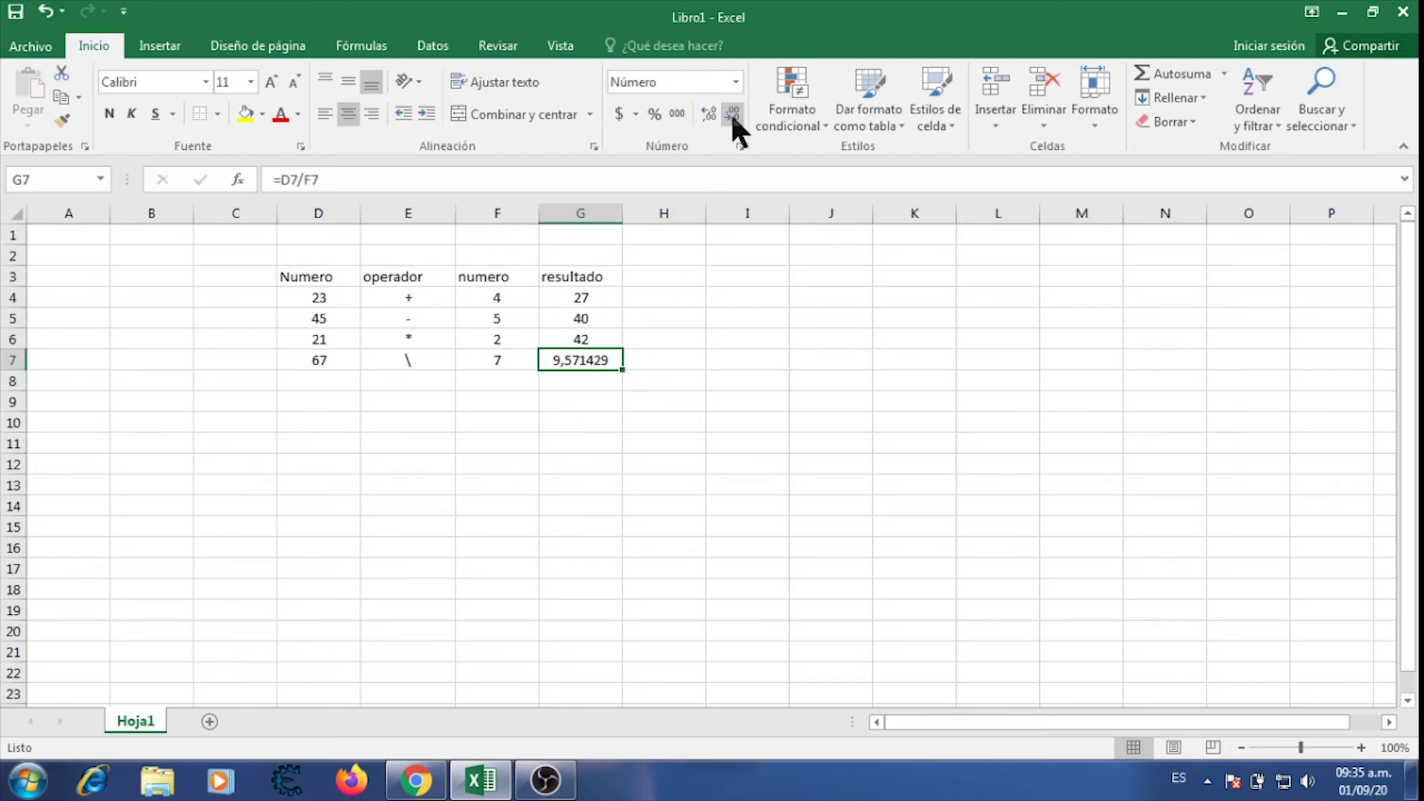
click(732, 113)
click(732, 113)
click(732, 113)
click(732, 113)
Recheck G4 and recommit the G5 and G6 formulas giving 40 and 42.
click(573, 294)
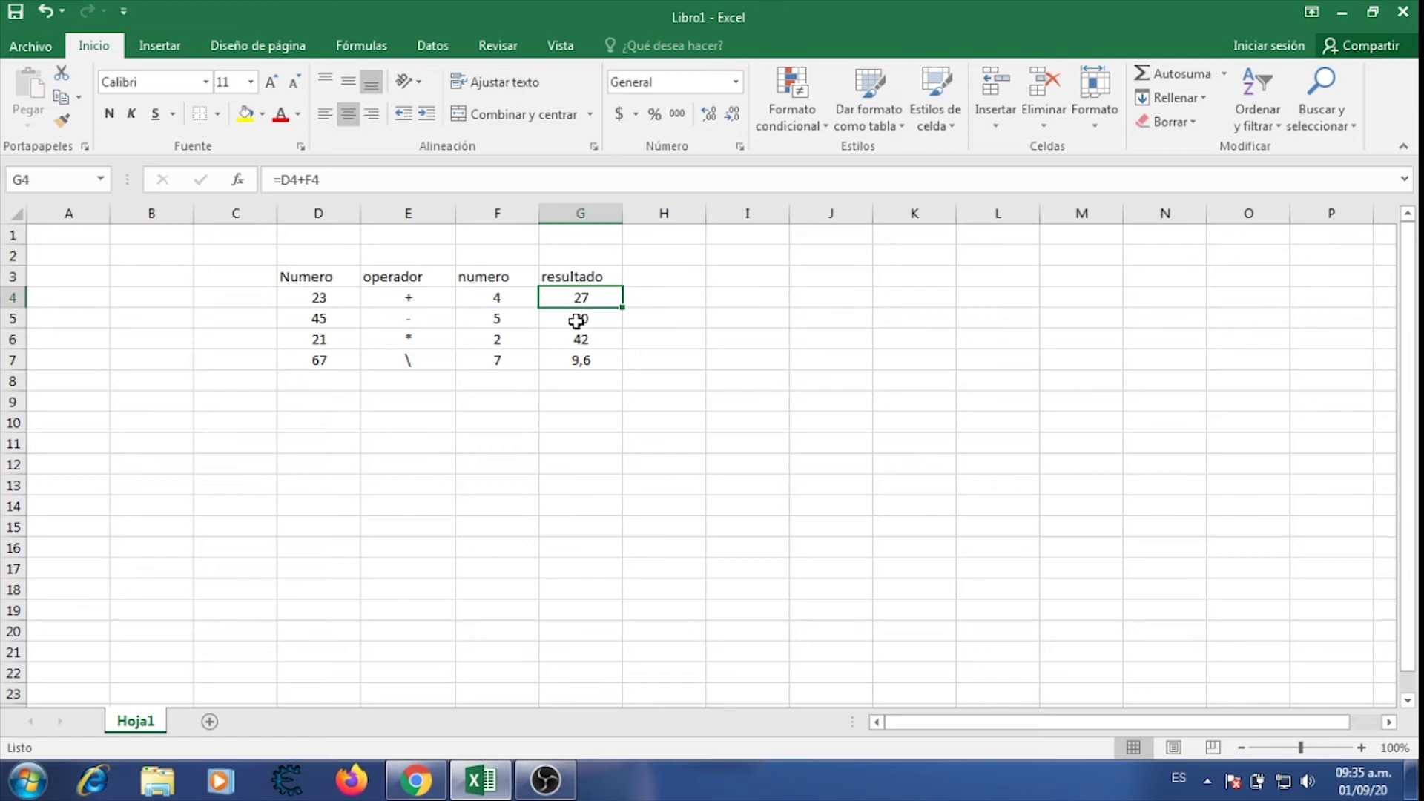
click(580, 319)
click(316, 178)
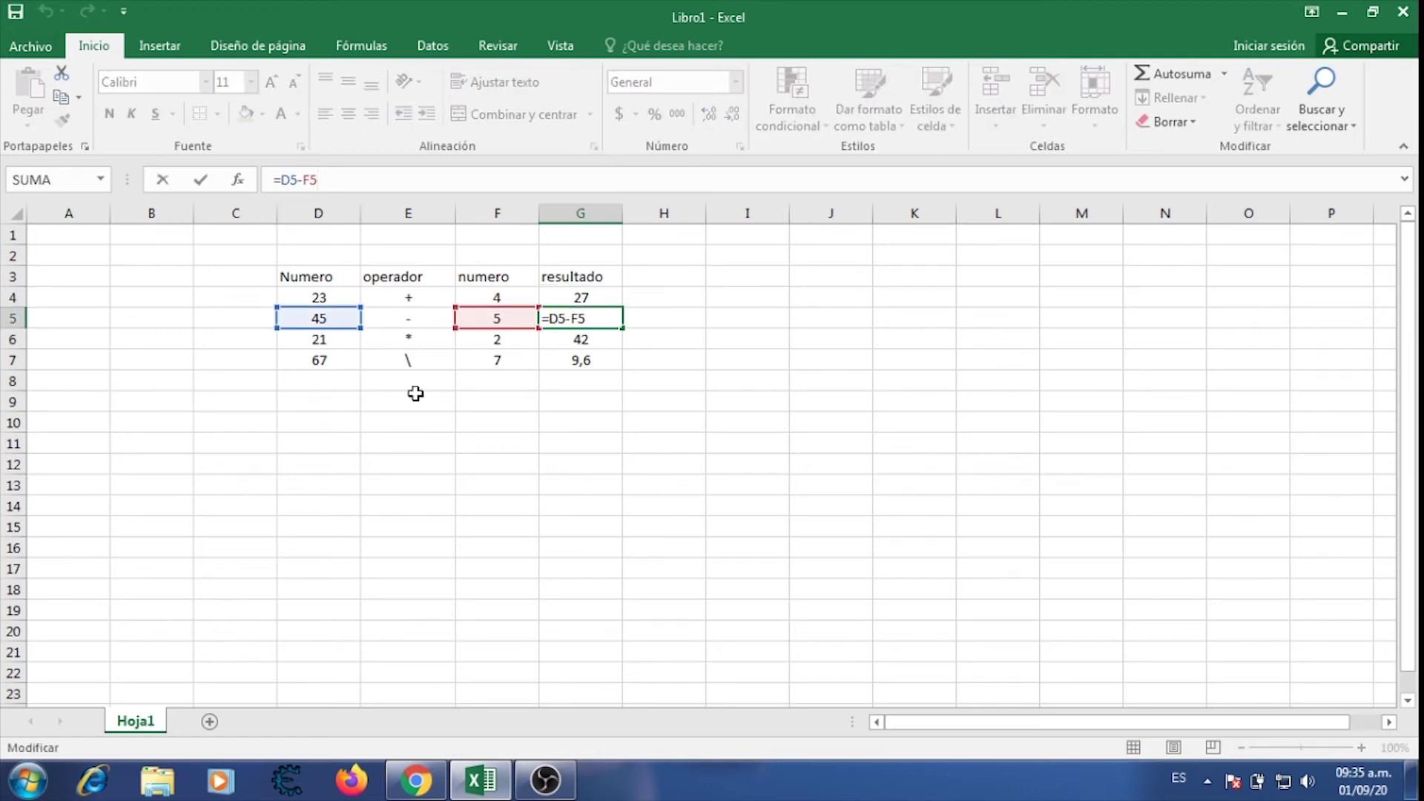
key(Return)
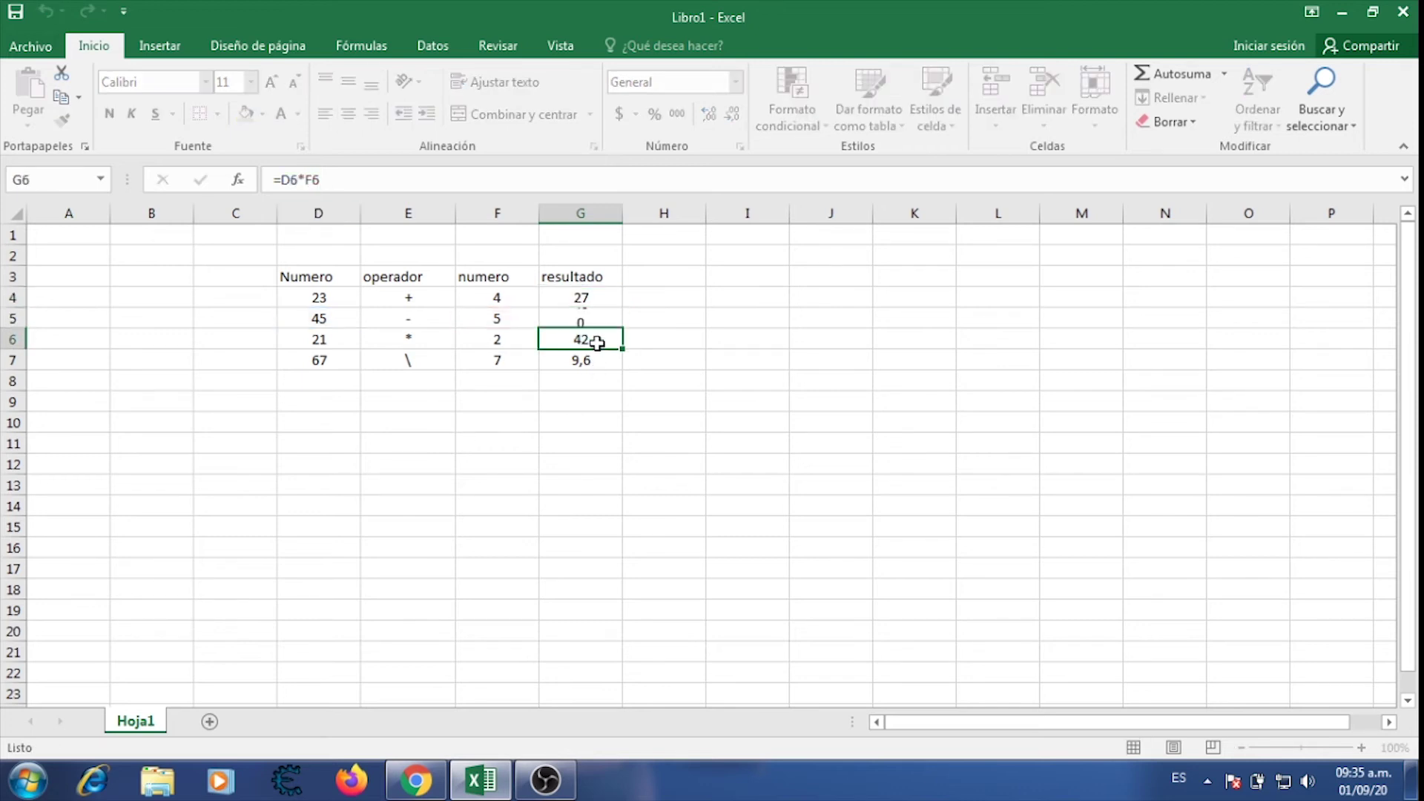
click(317, 181)
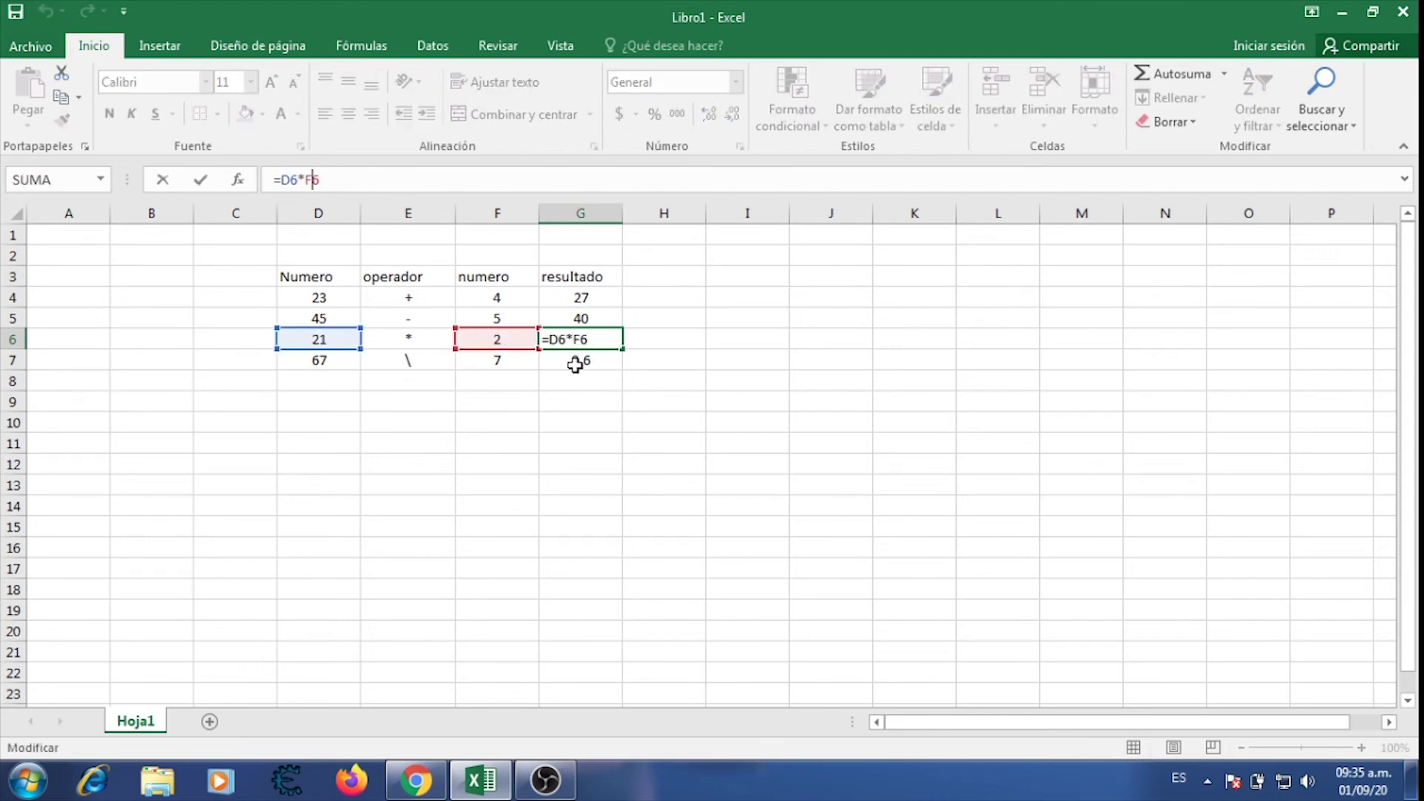
key(Return)
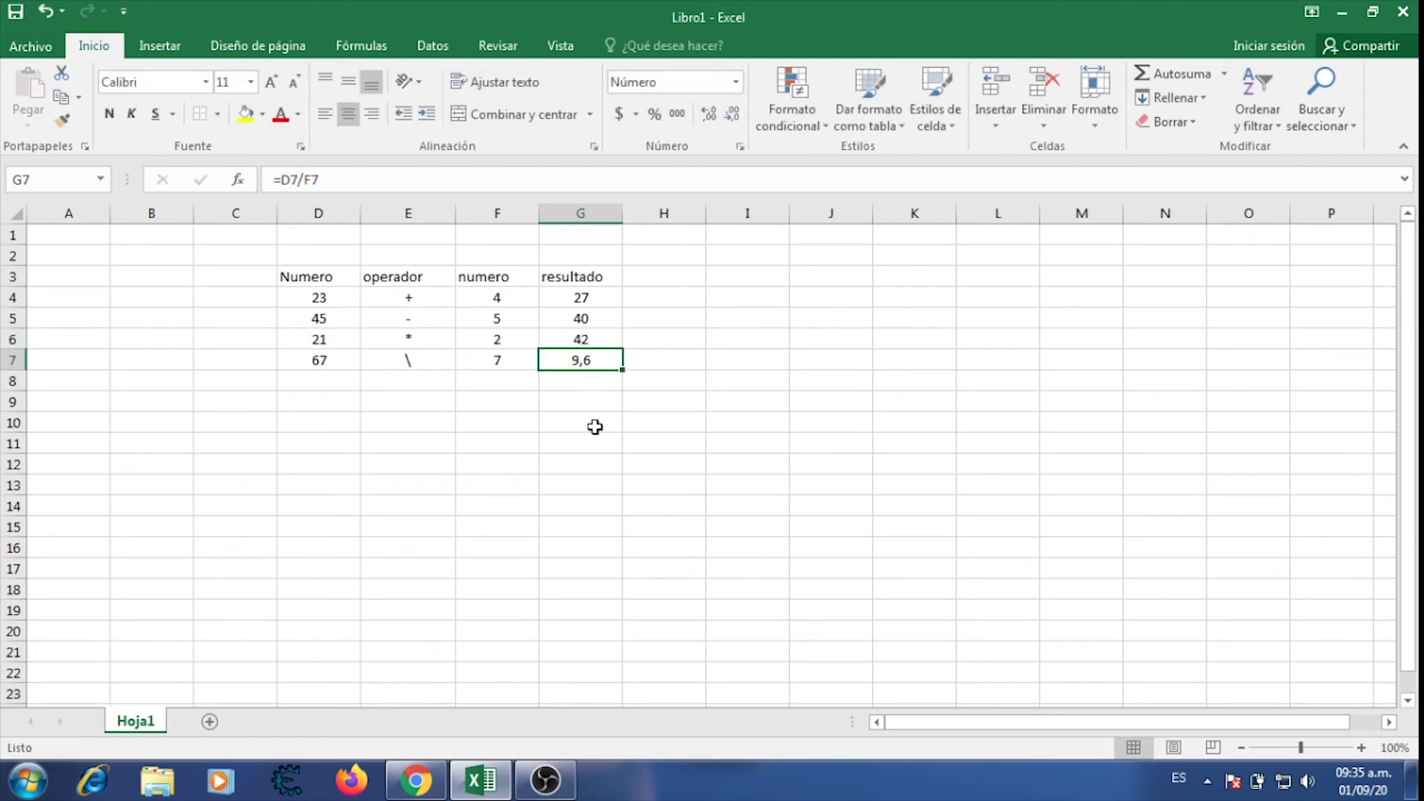
click(588, 374)
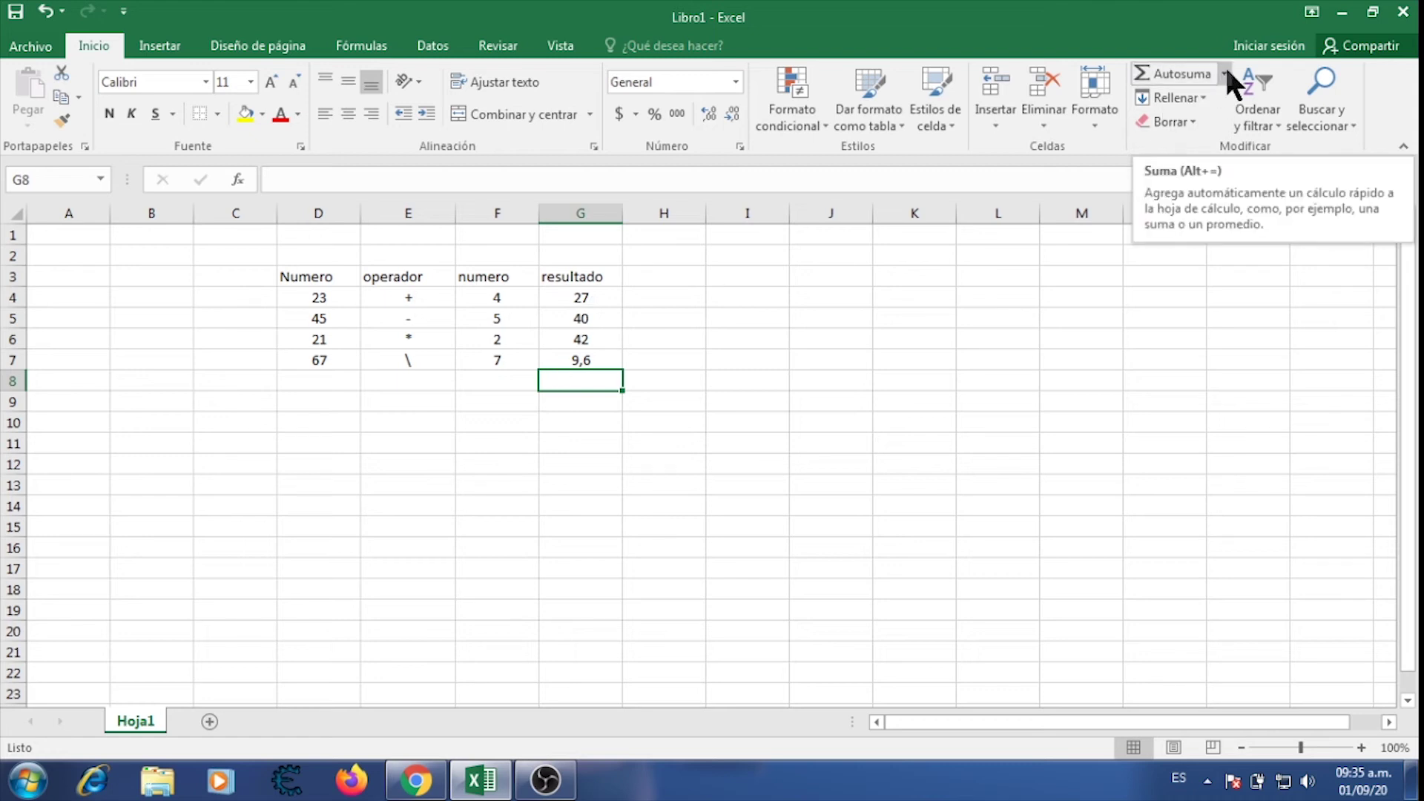
Total G4:G7 into G8 with Autosuma (=SUMA(G4:G7)).
drag(578, 294, 581, 361)
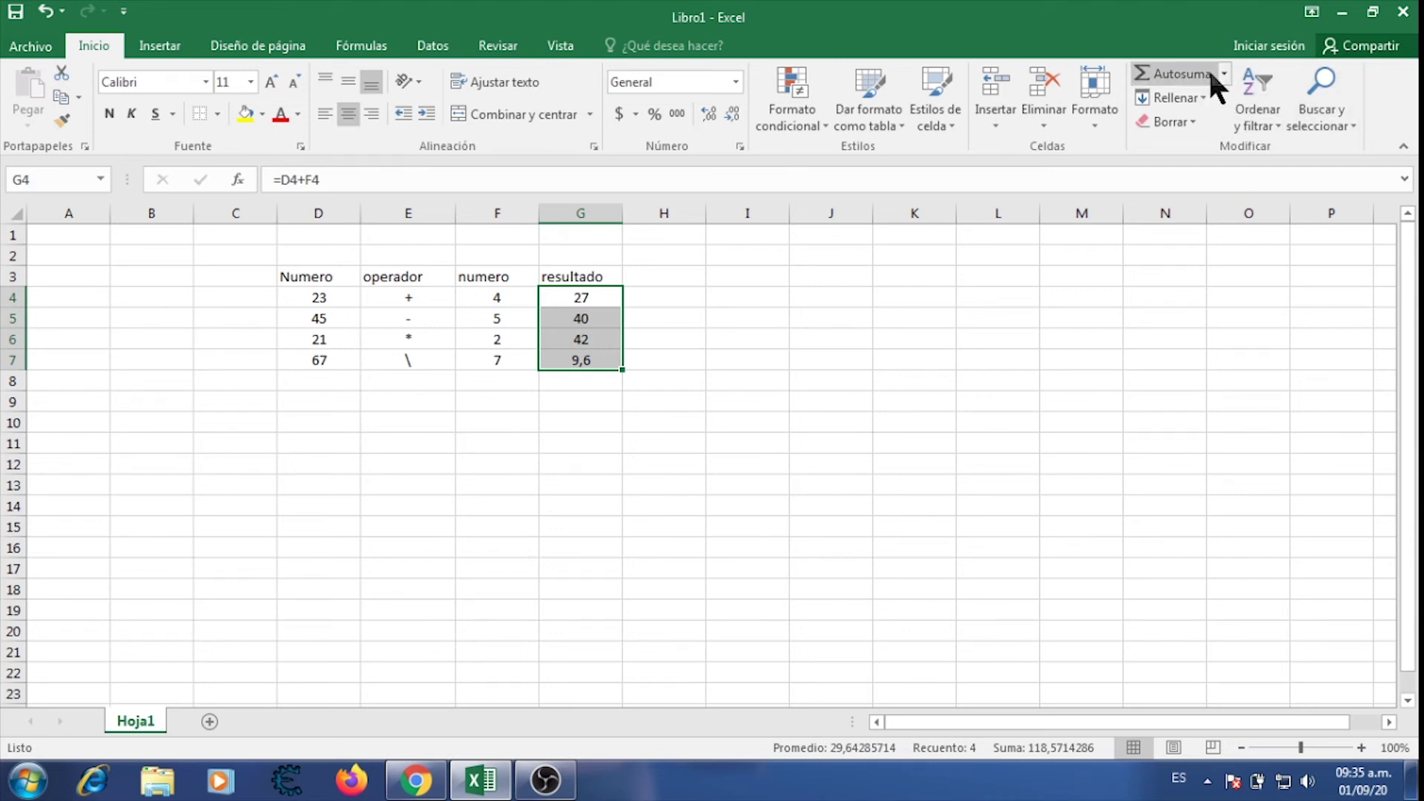
click(1184, 69)
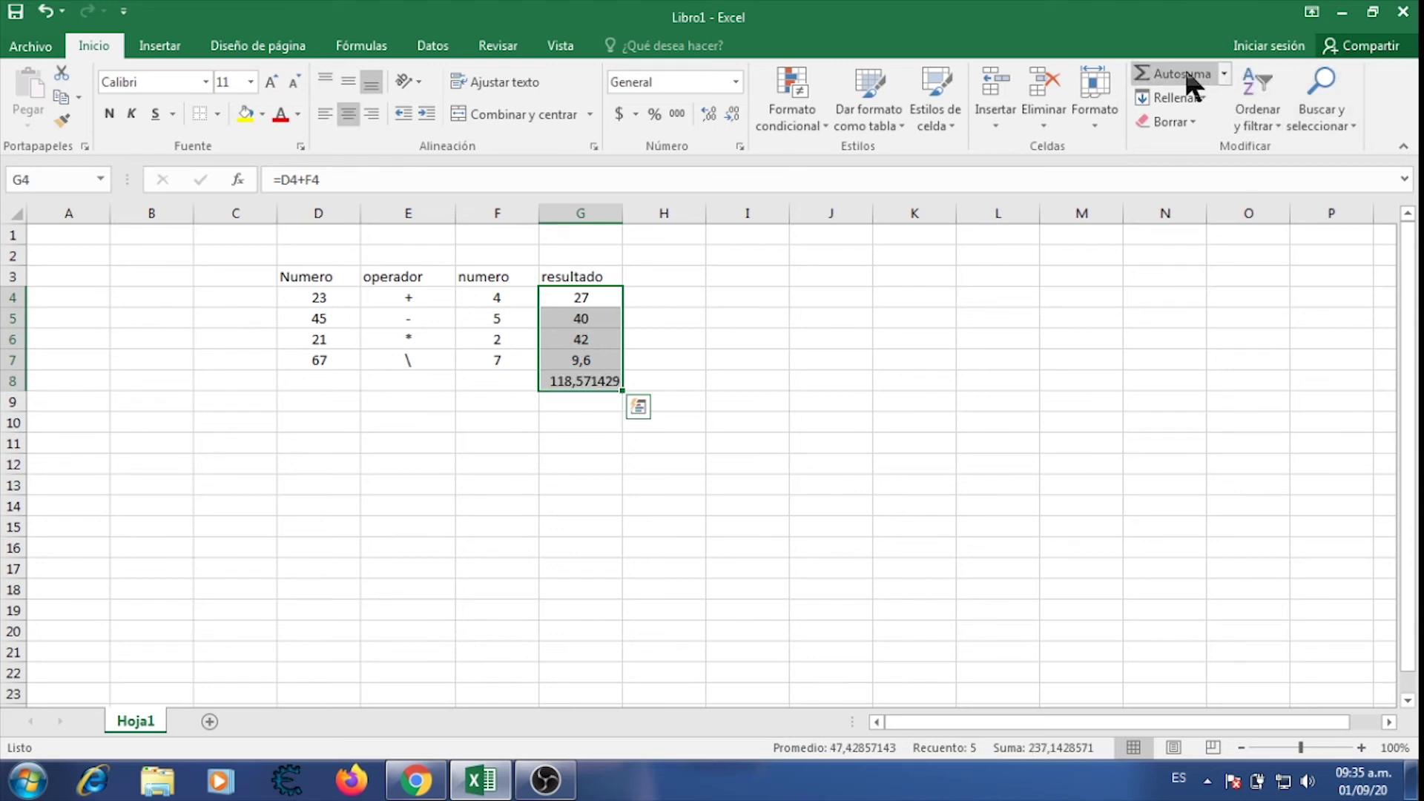
click(582, 381)
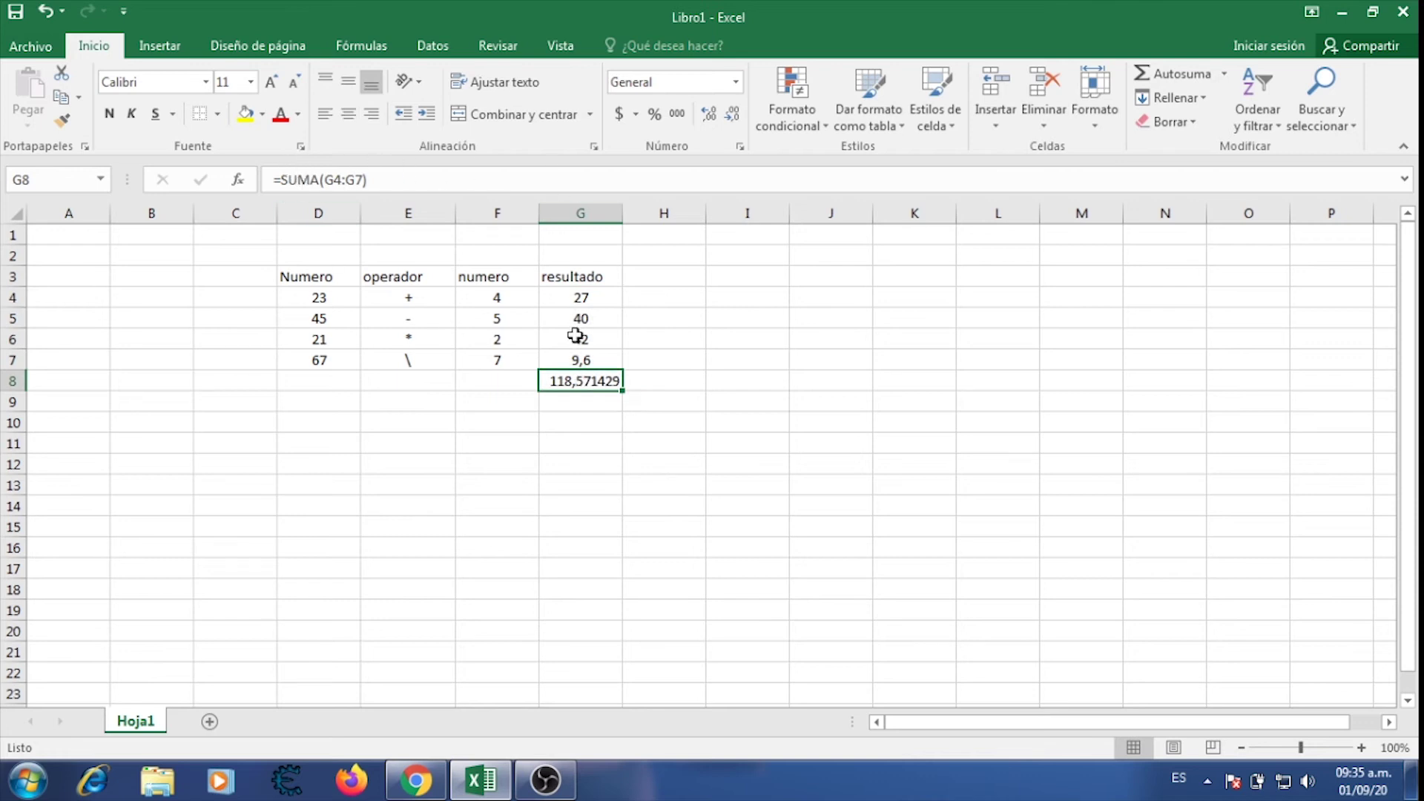
Reduce G8's decimals so the total displays 118,6.
click(733, 112)
click(733, 112)
click(732, 113)
click(732, 113)
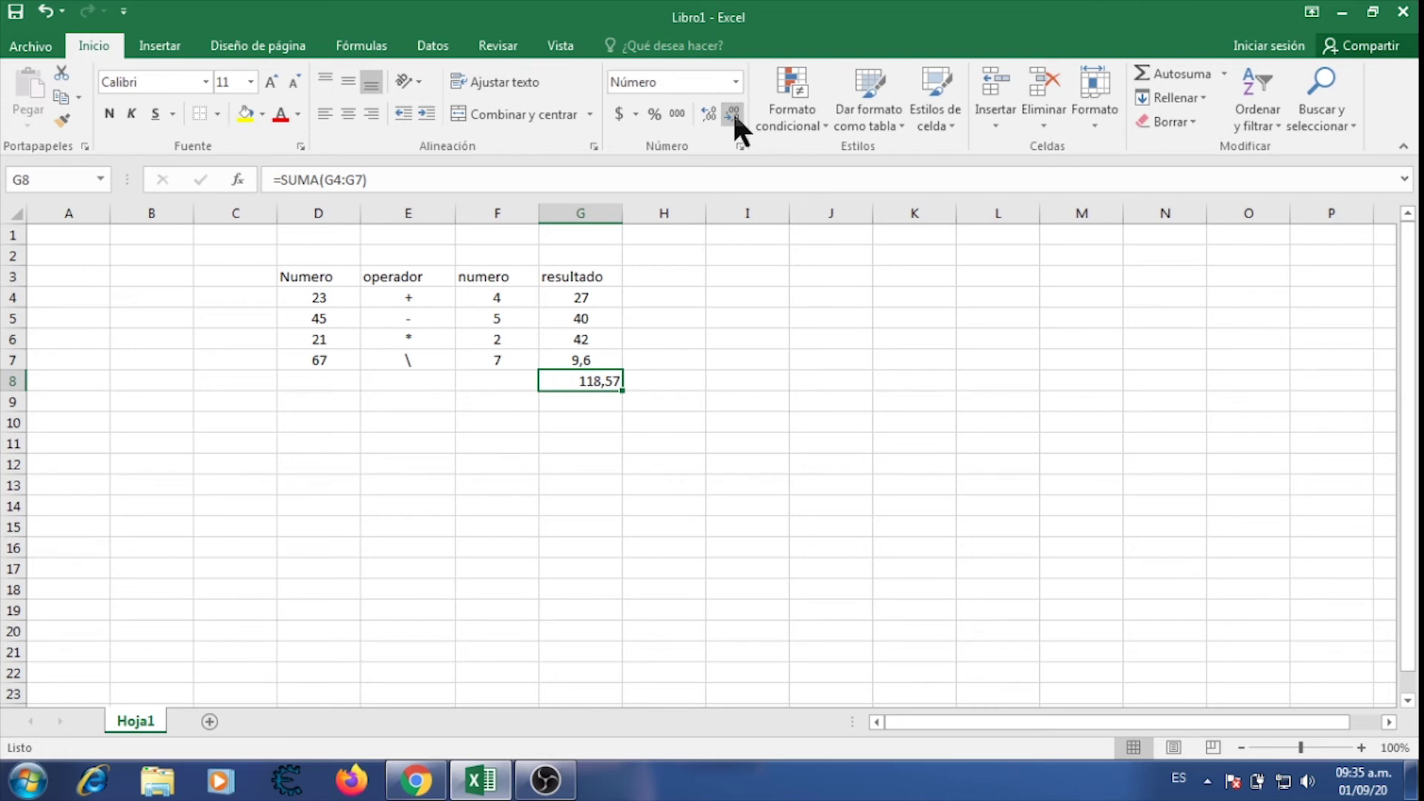
click(732, 115)
click(588, 420)
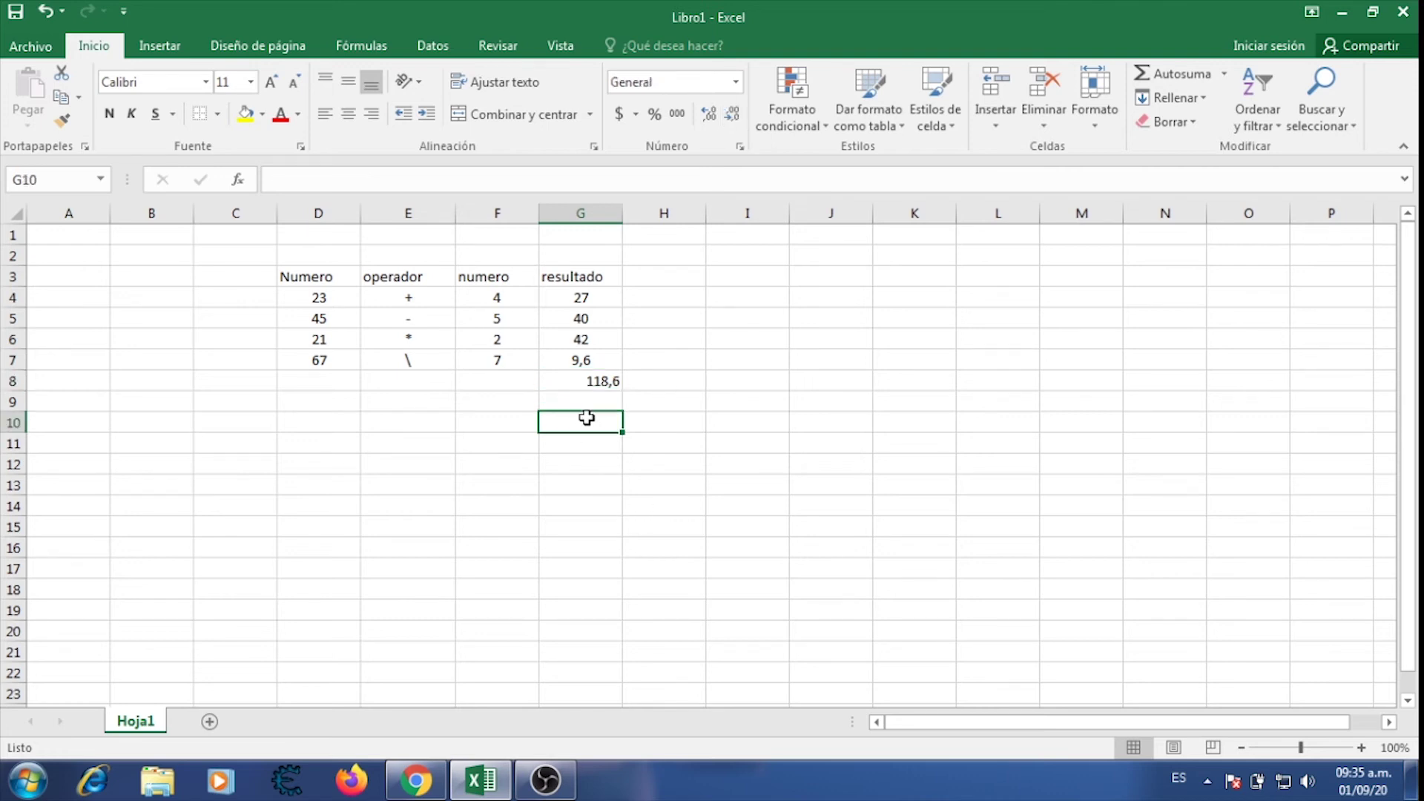
click(592, 375)
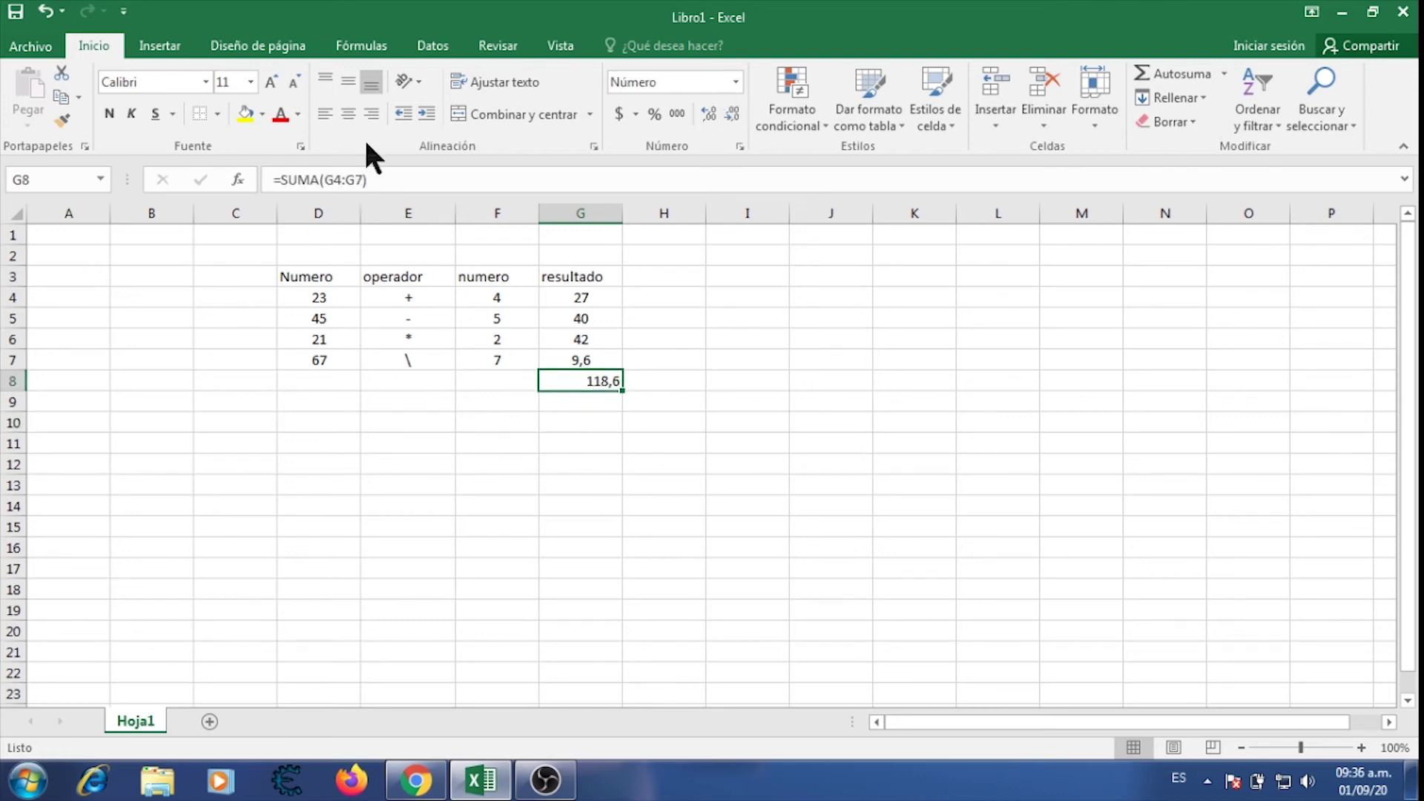
click(590, 293)
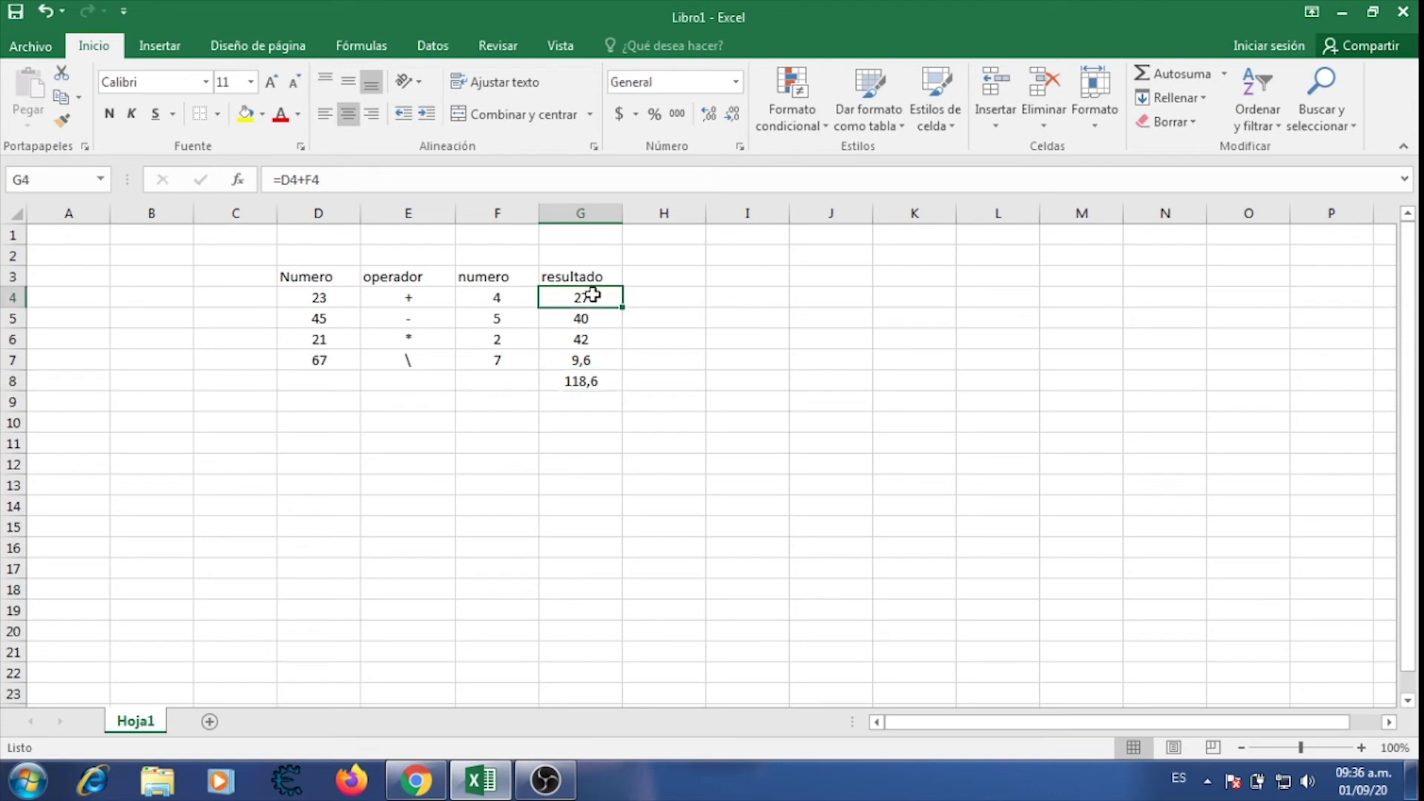
click(586, 317)
click(579, 339)
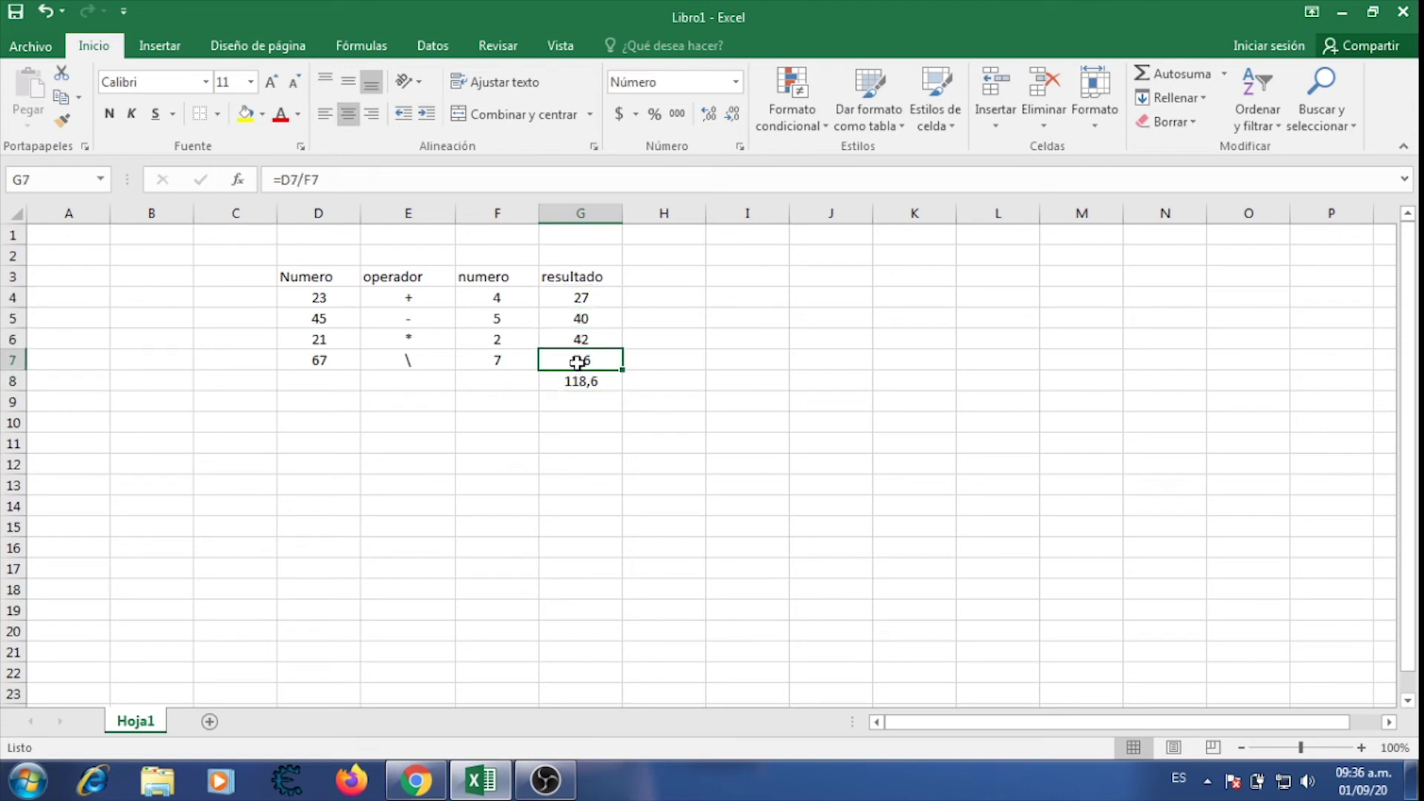
click(579, 363)
click(578, 382)
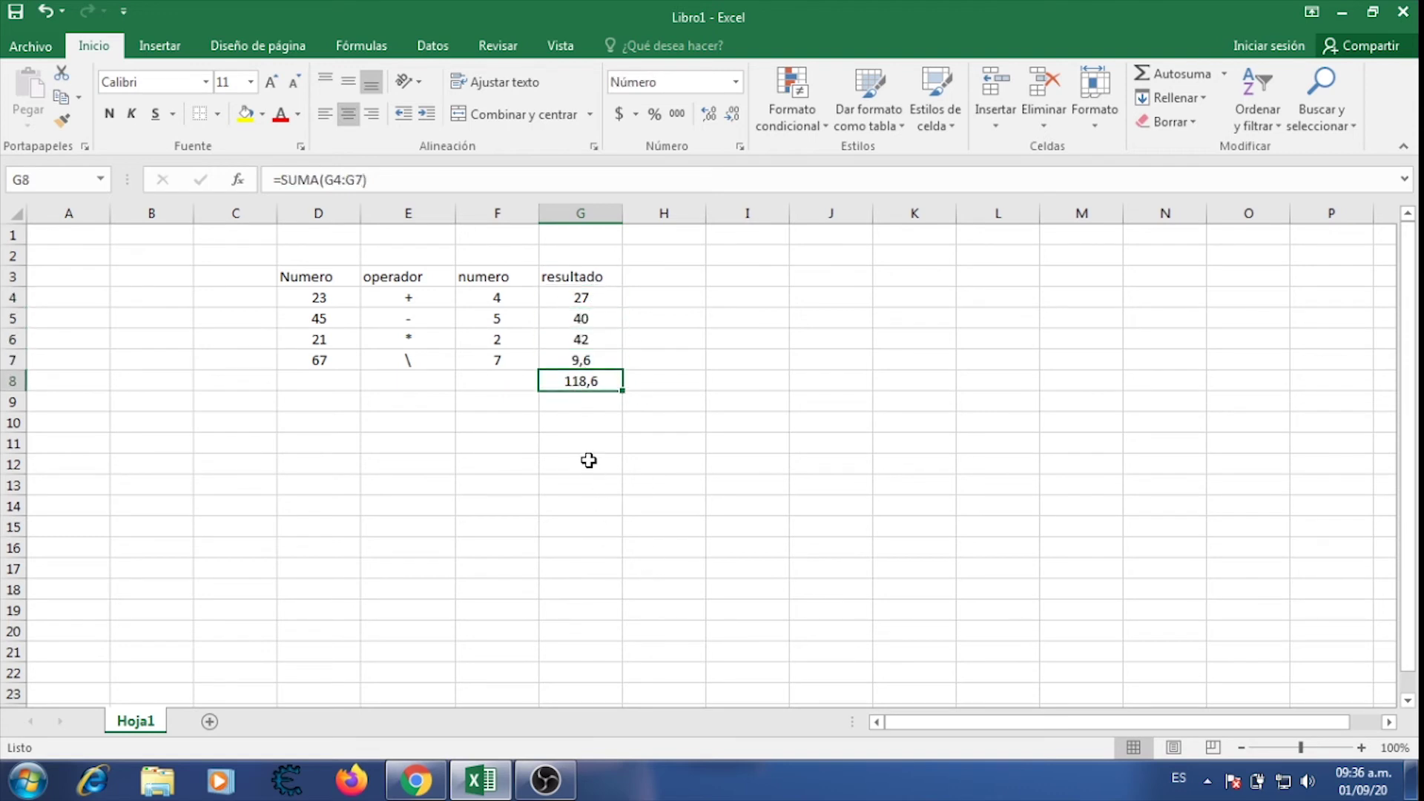
click(583, 420)
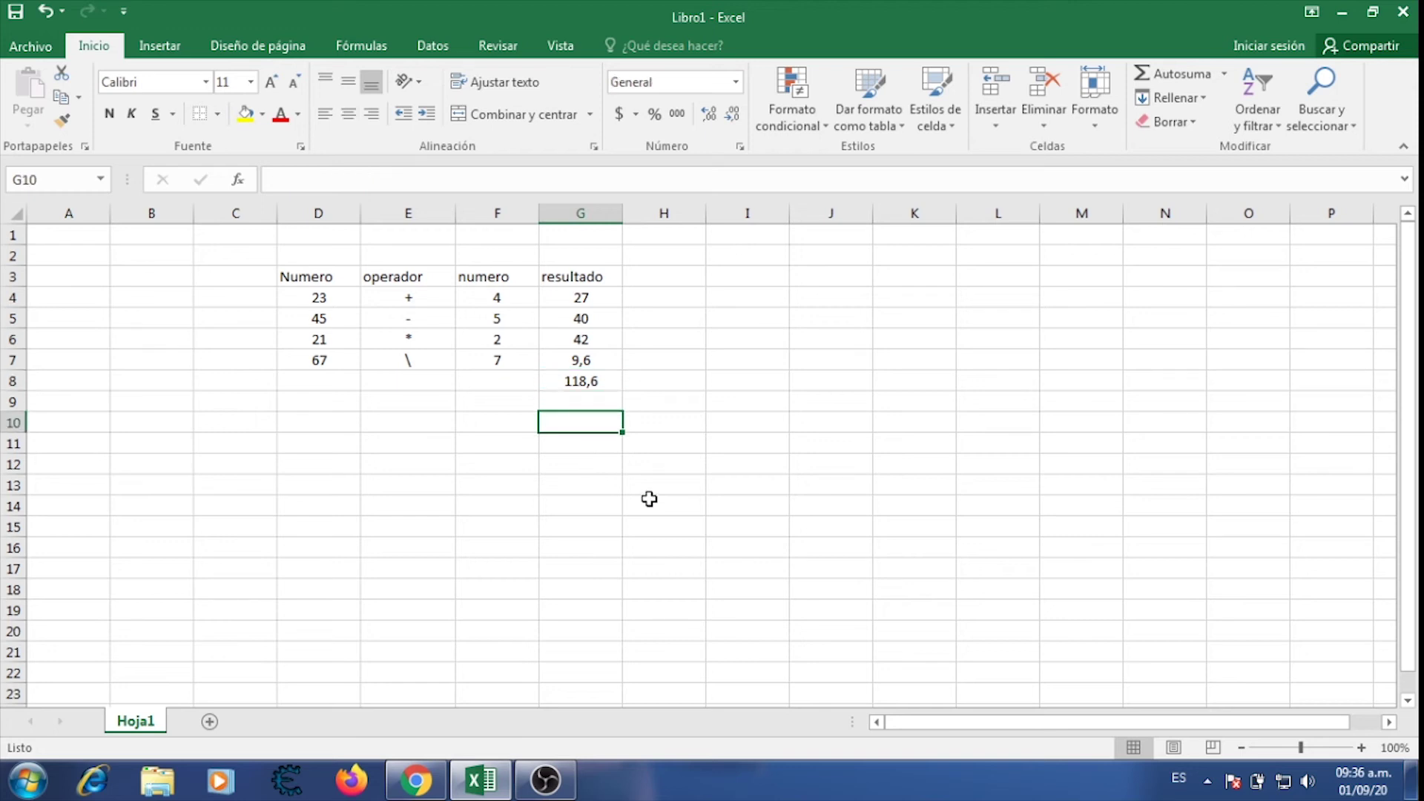
click(565, 385)
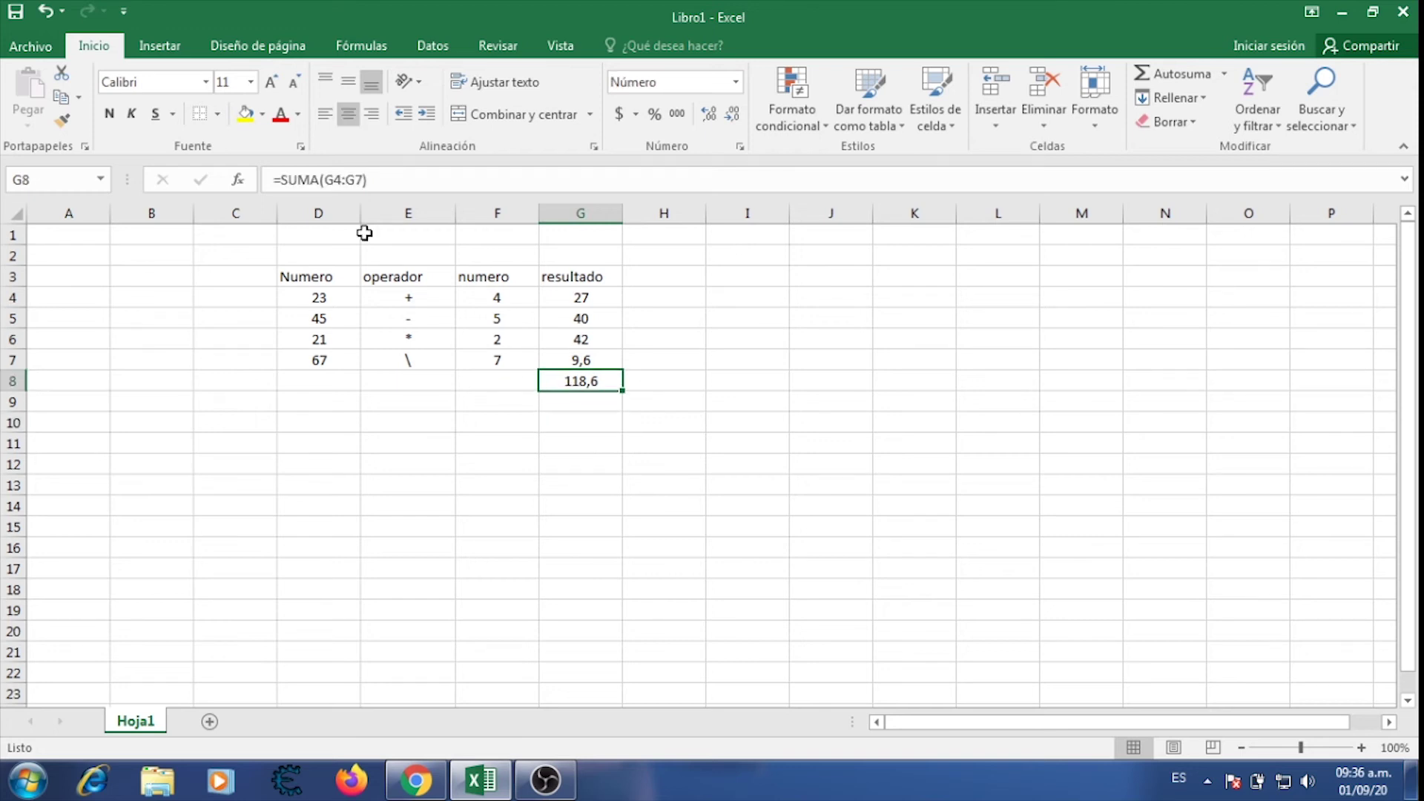
click(279, 180)
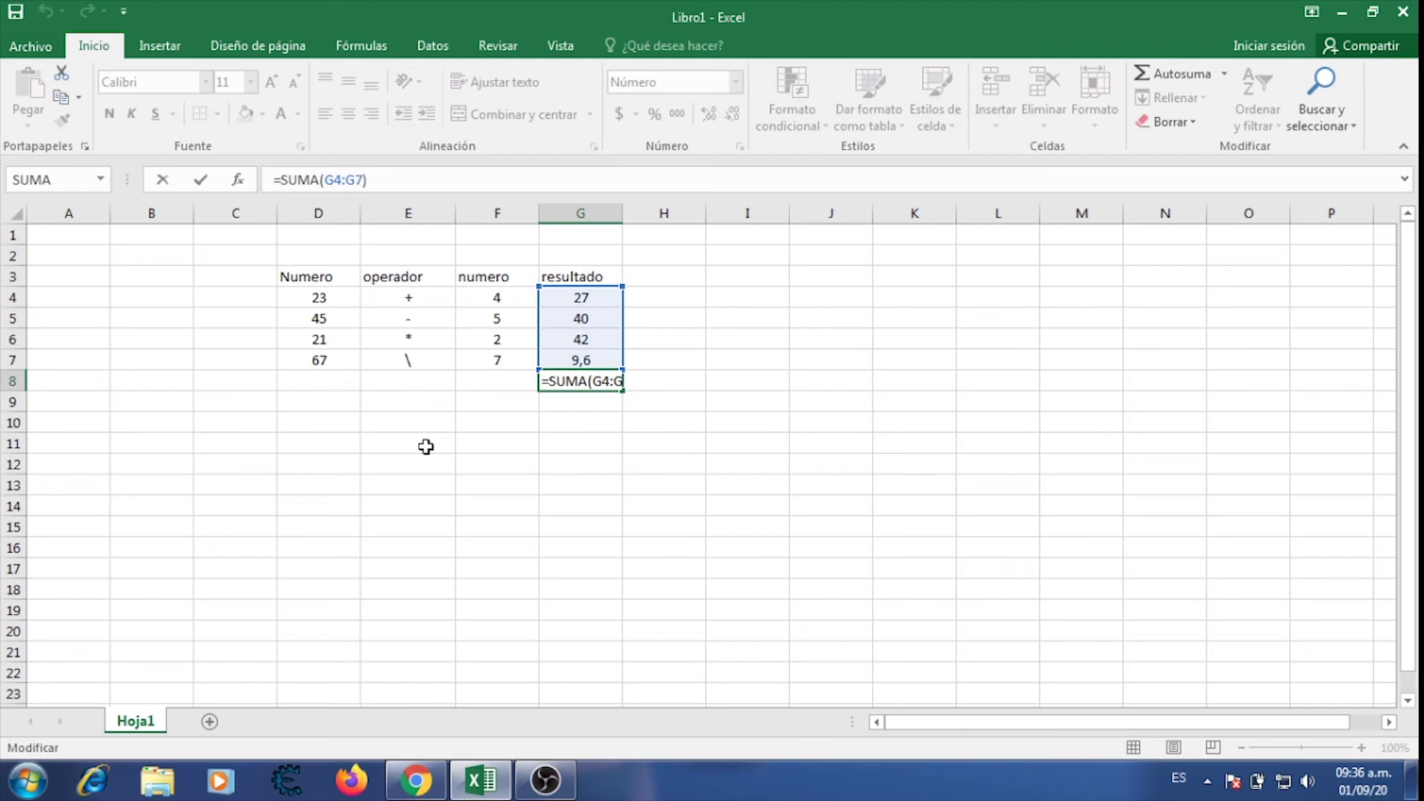
click(591, 420)
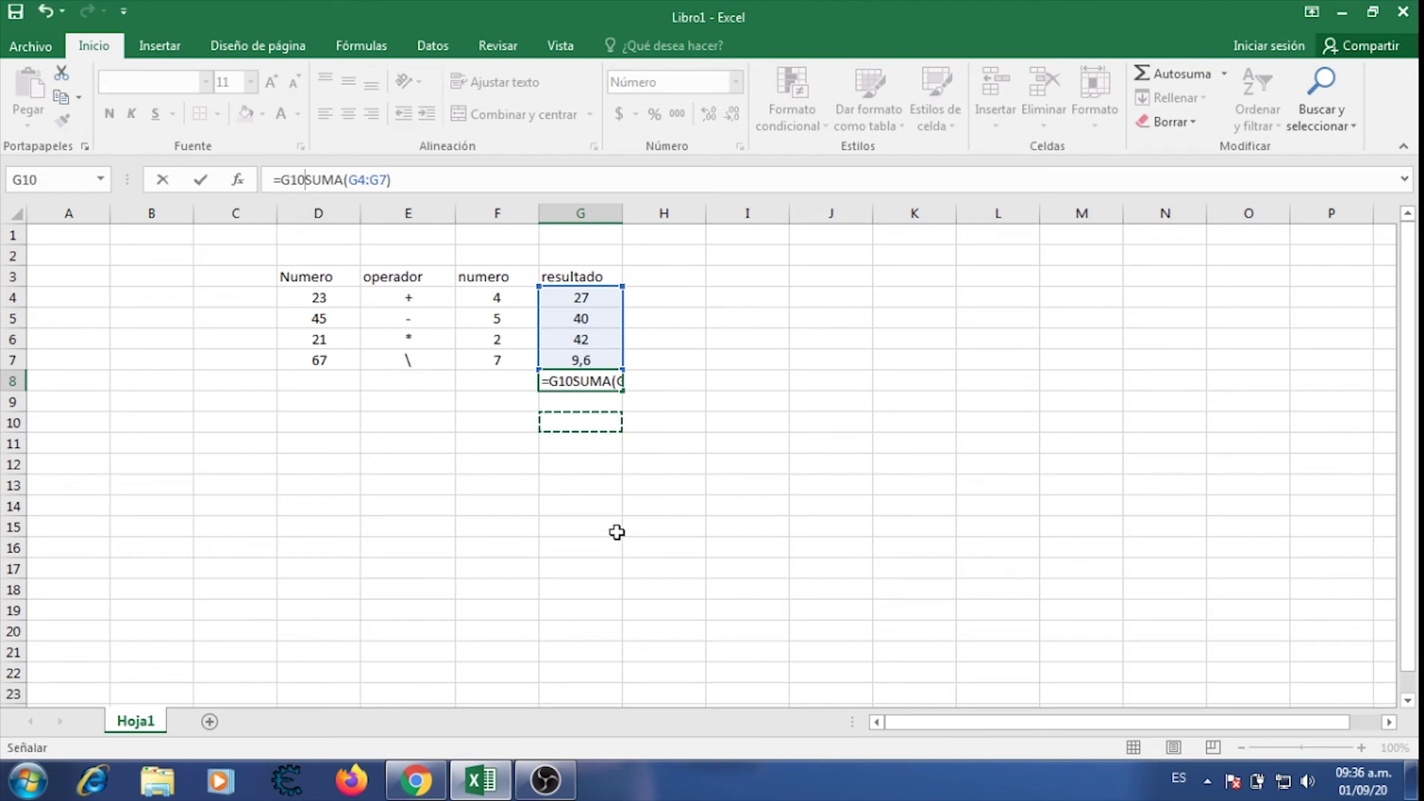
key(Return)
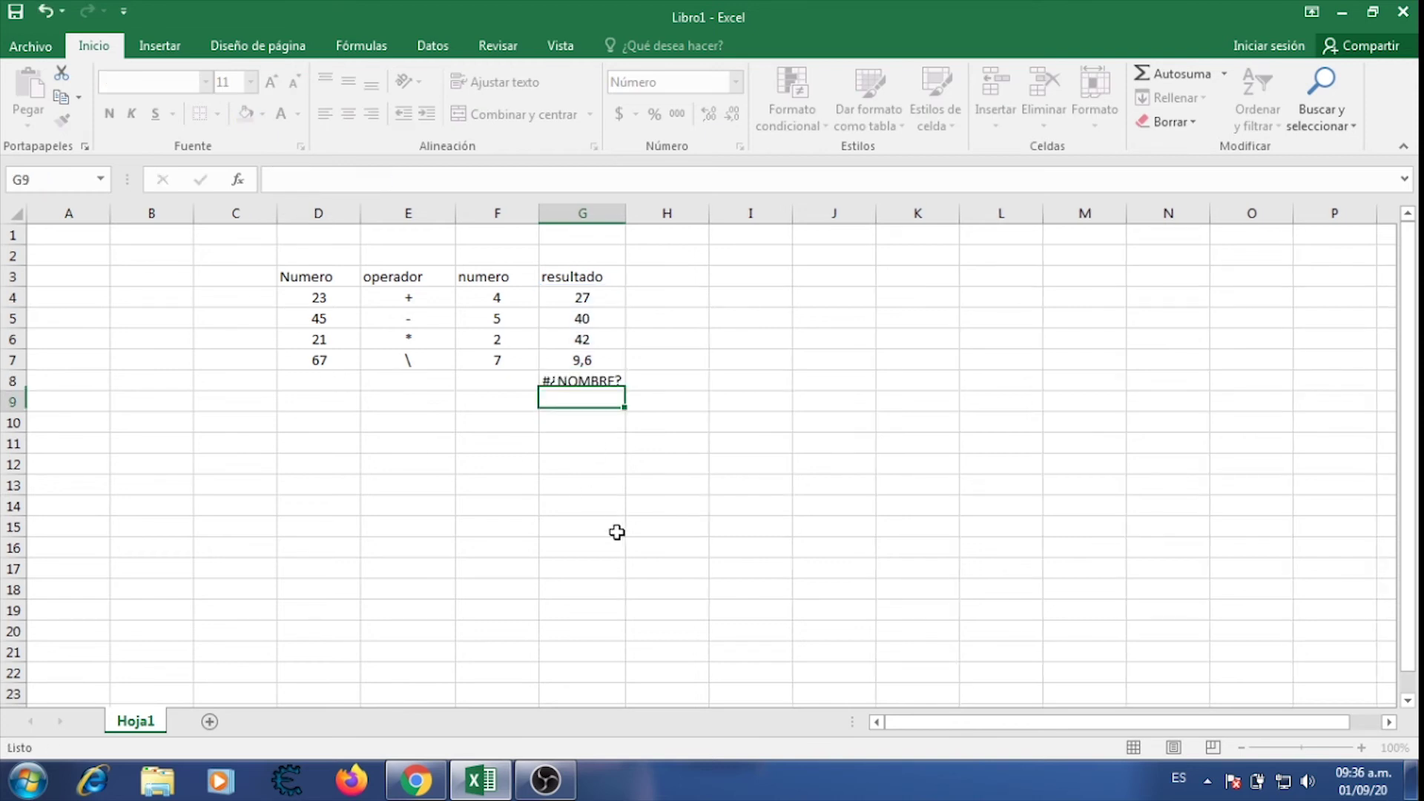
key(Up)
key(Up)
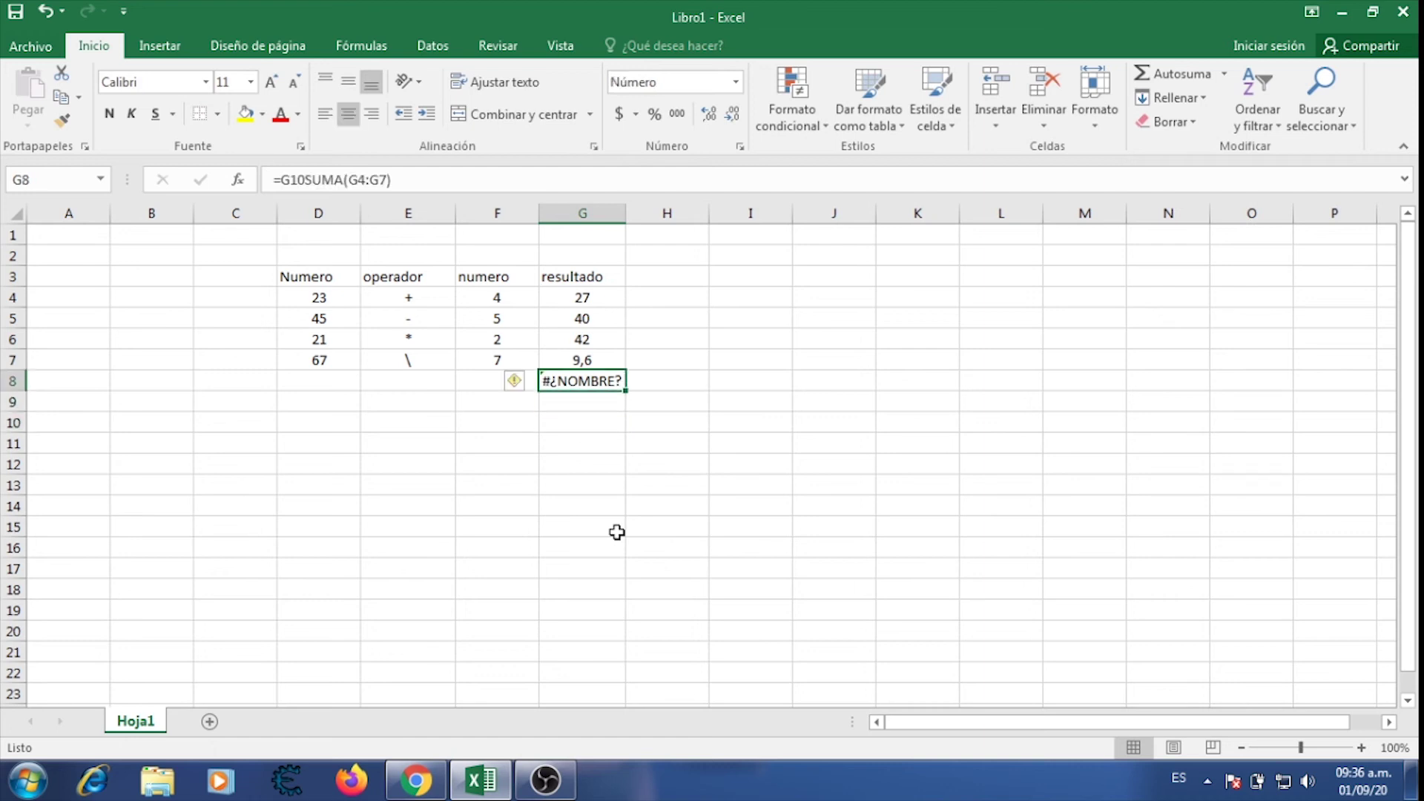
click(309, 180)
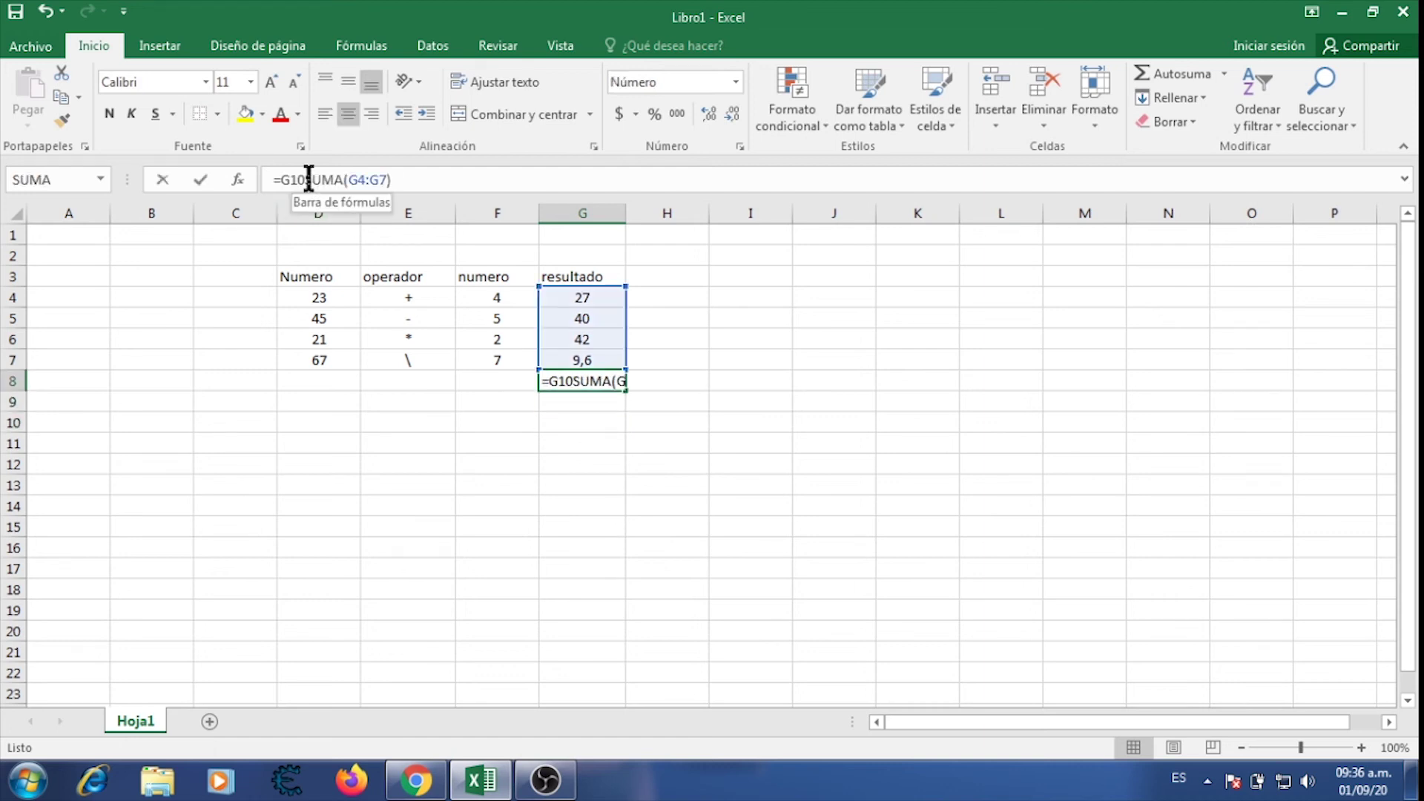
drag(309, 180, 279, 182)
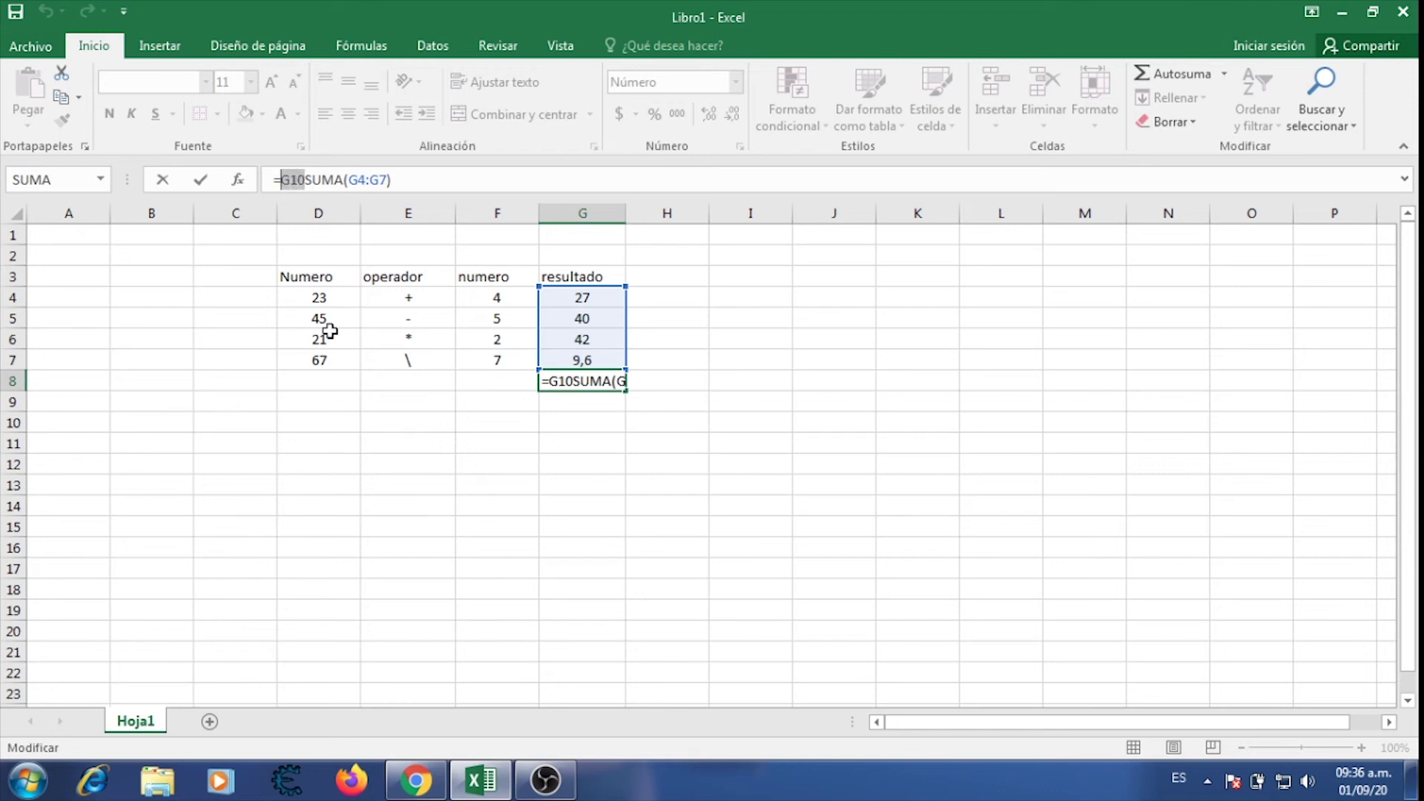
key(BackSpace)
key(Return)
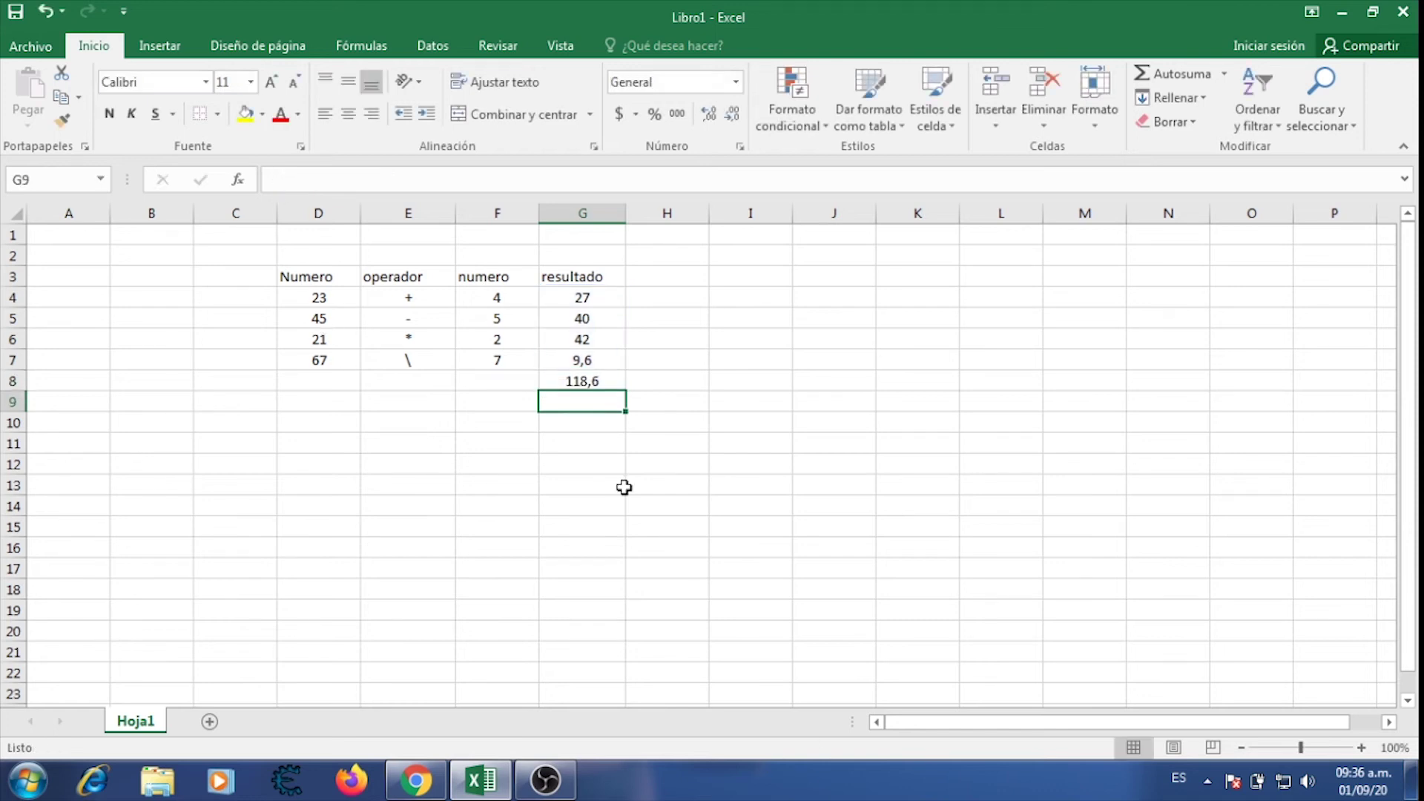
Enter =G4+G5+G6+G7 in G11 so it also totals 118,6.
click(566, 439)
text(=)
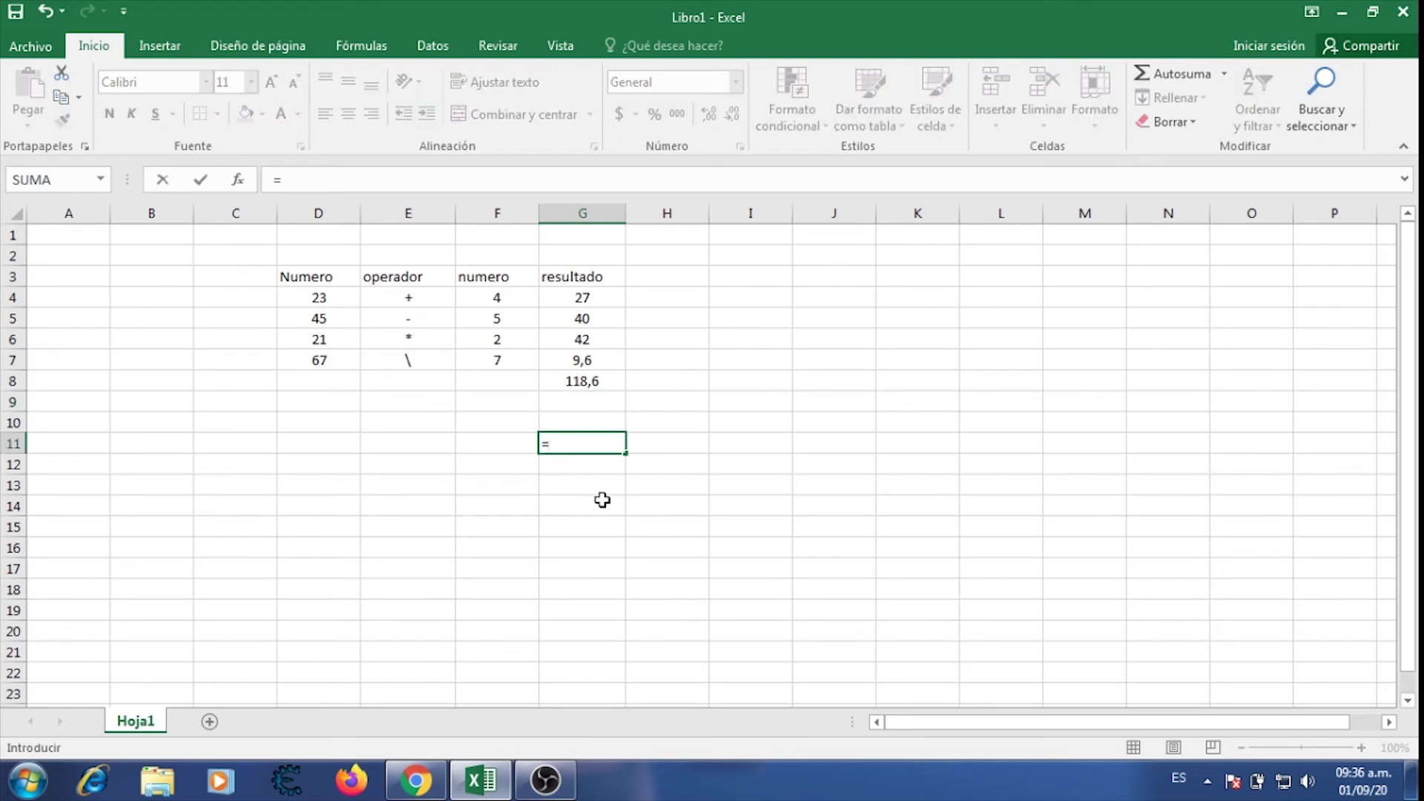
click(582, 295)
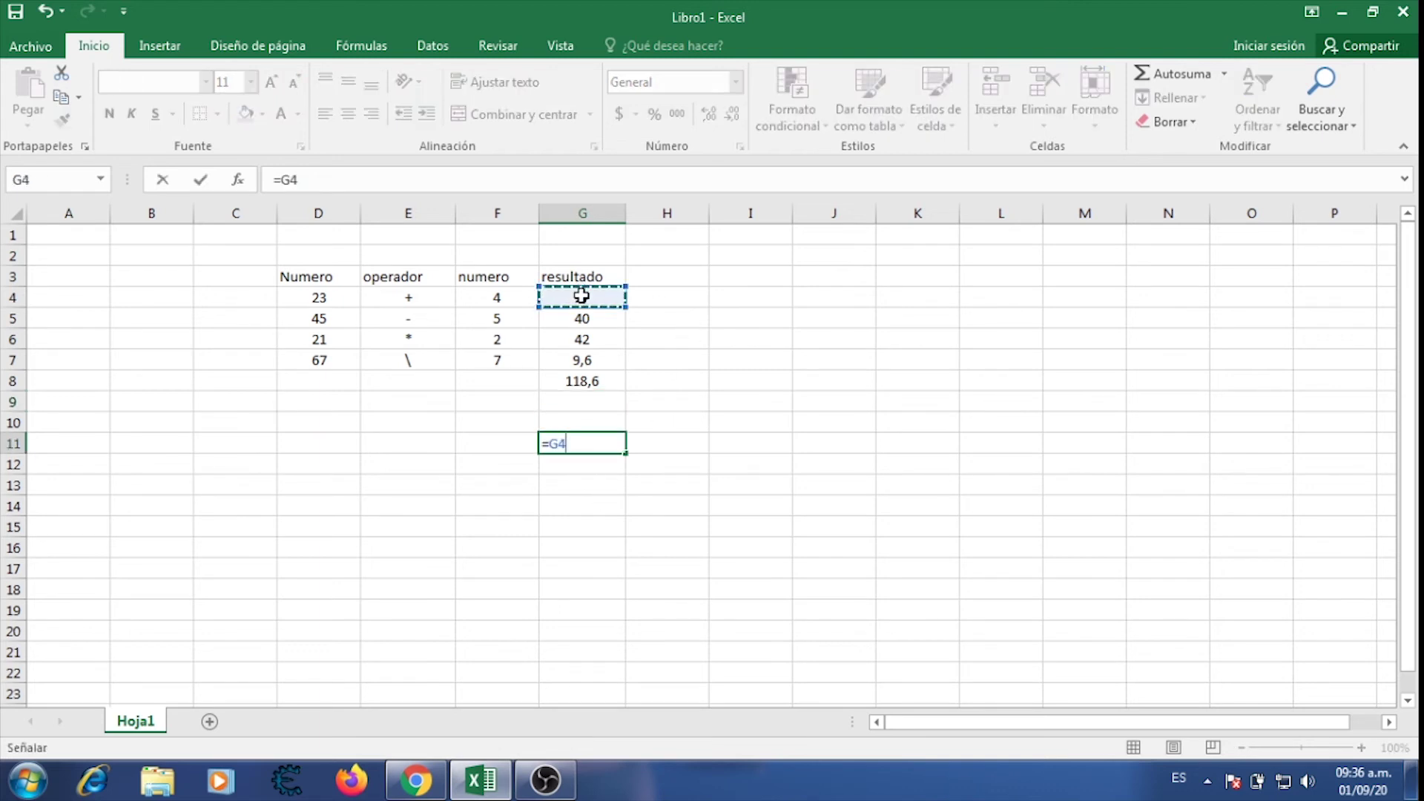
text(+)
click(584, 319)
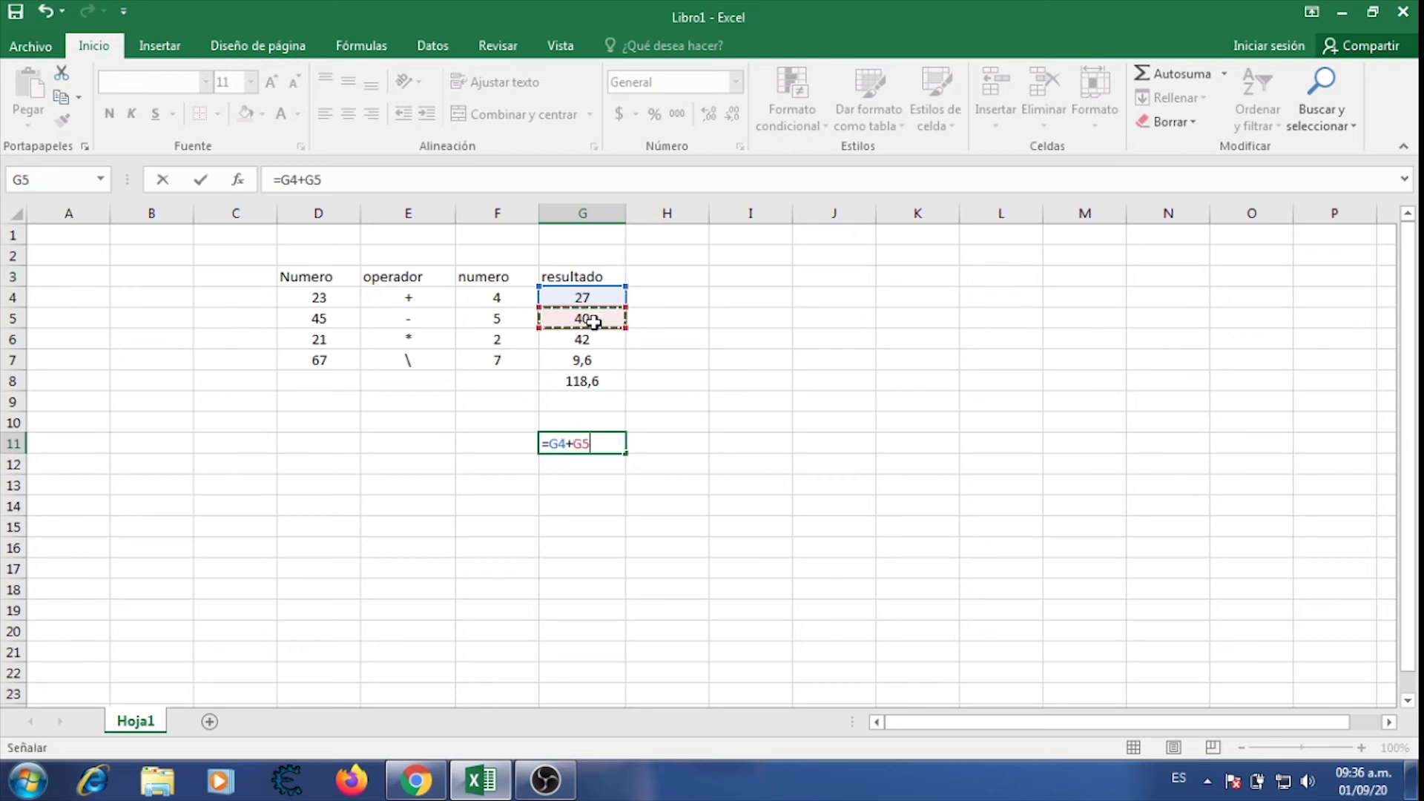
text(+)
click(594, 343)
text(+)
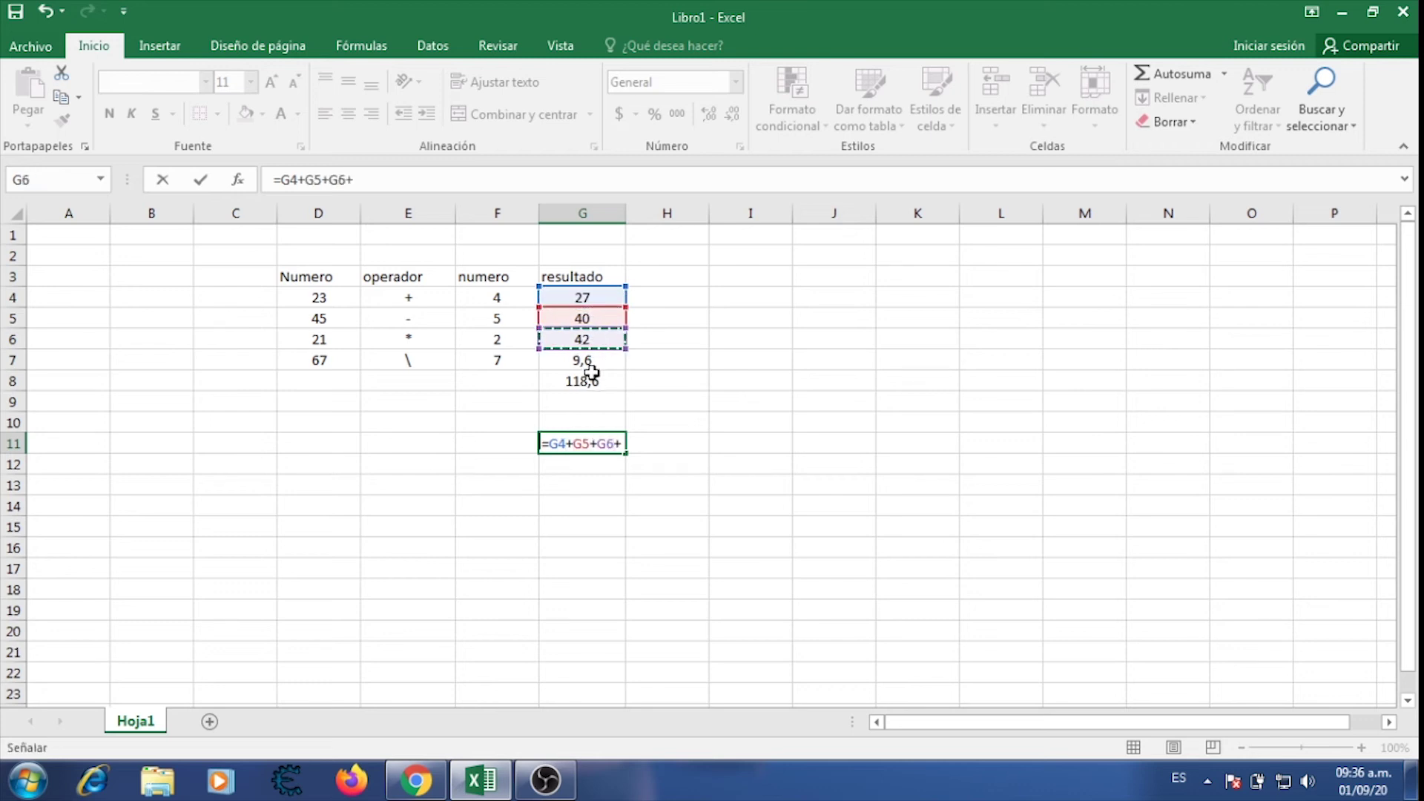
click(589, 362)
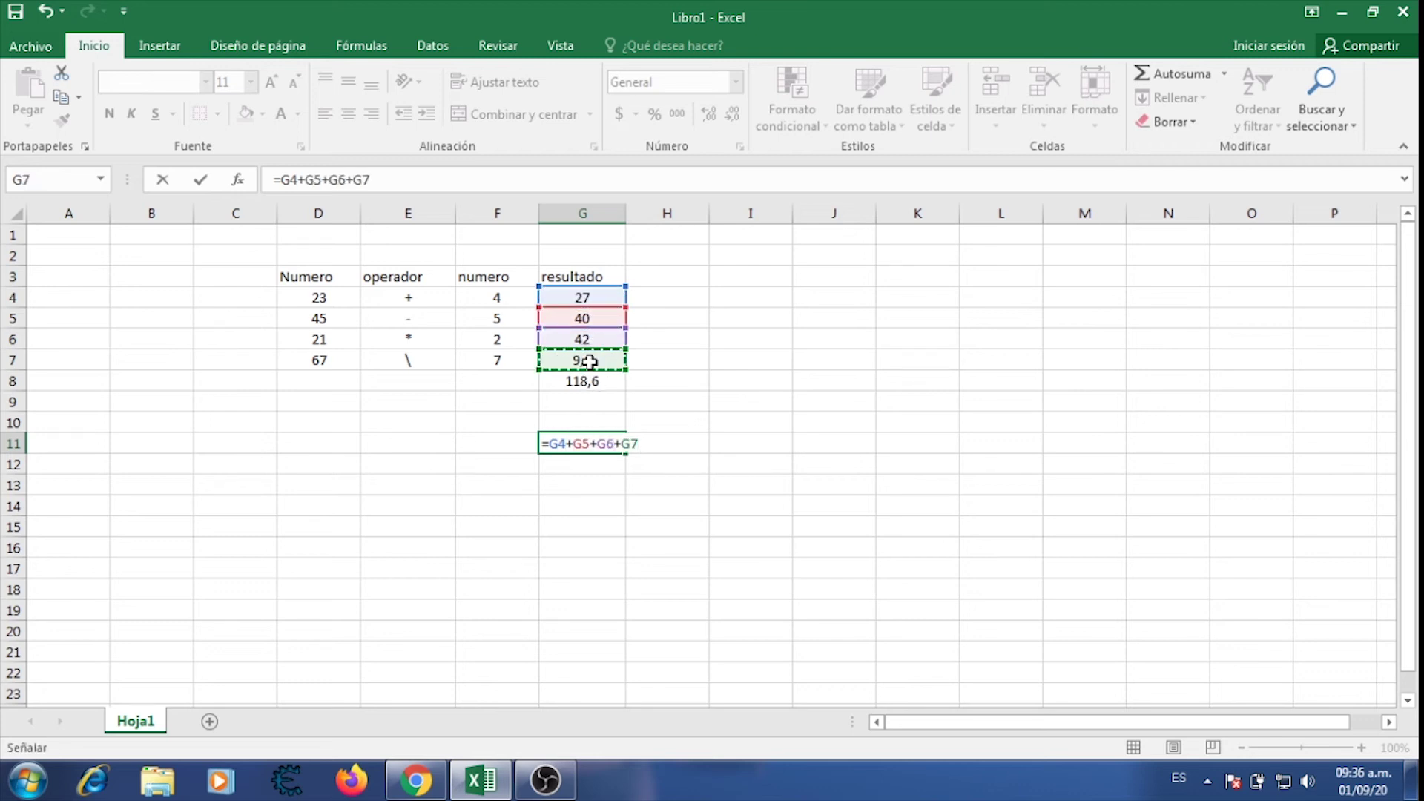
key(Return)
key(Up)
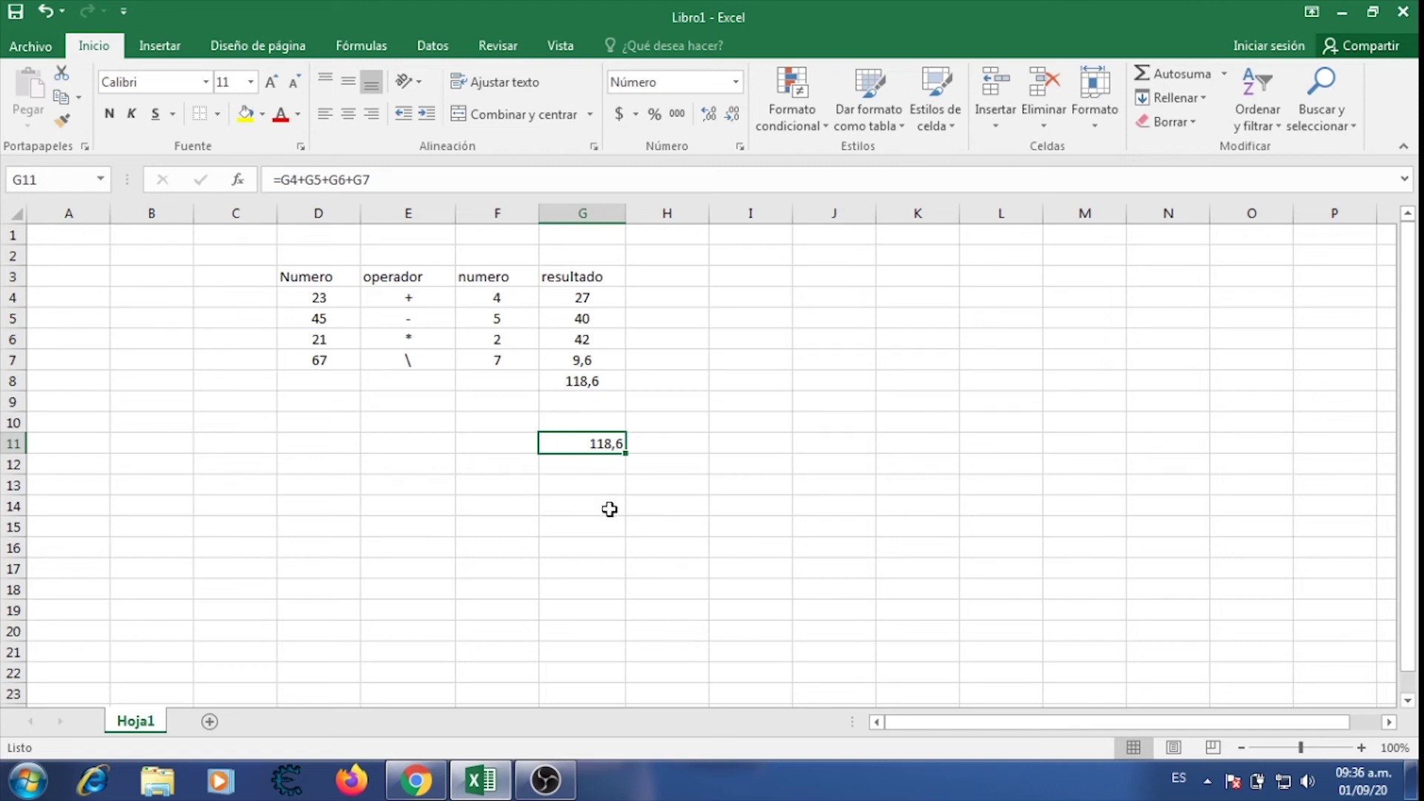
click(590, 383)
click(309, 180)
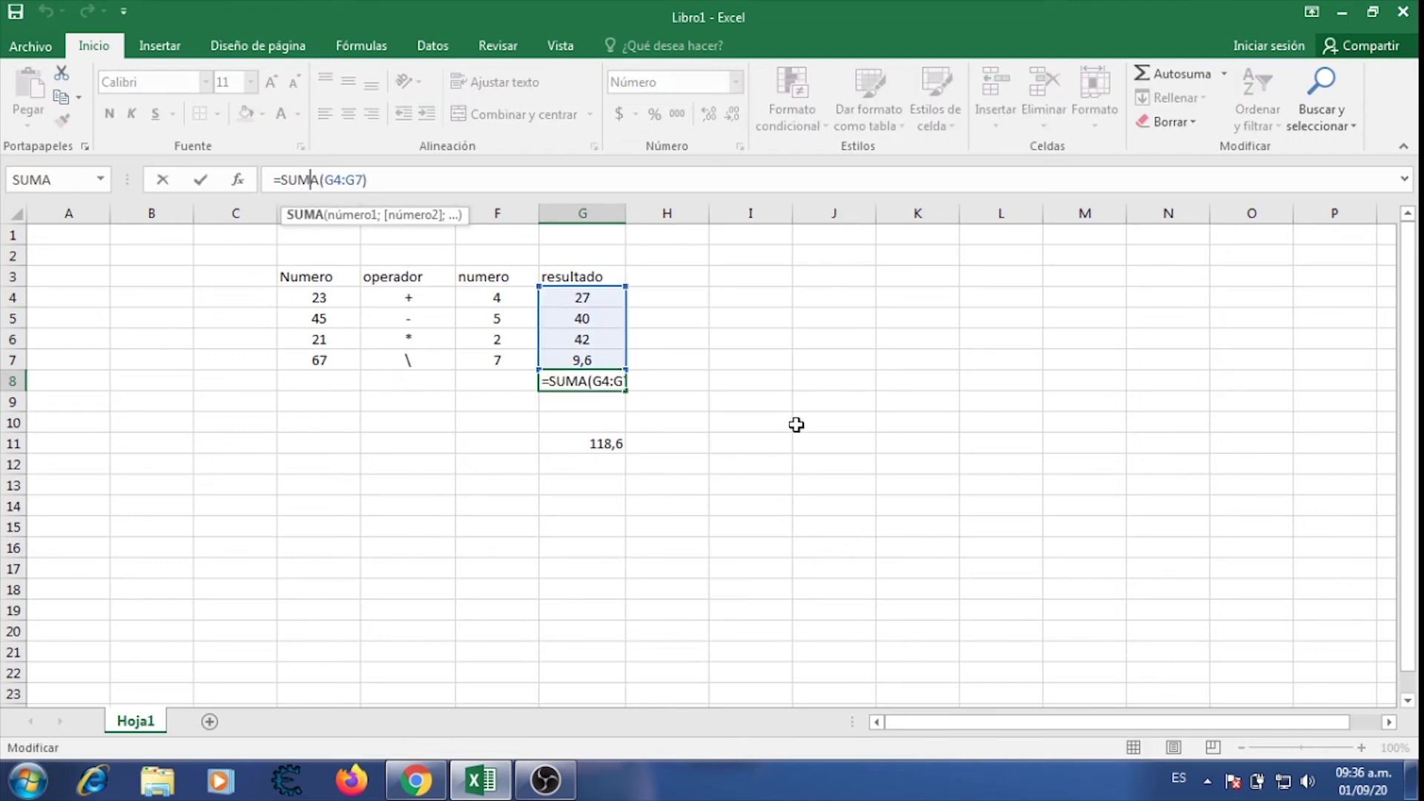
key(Escape)
key(Return)
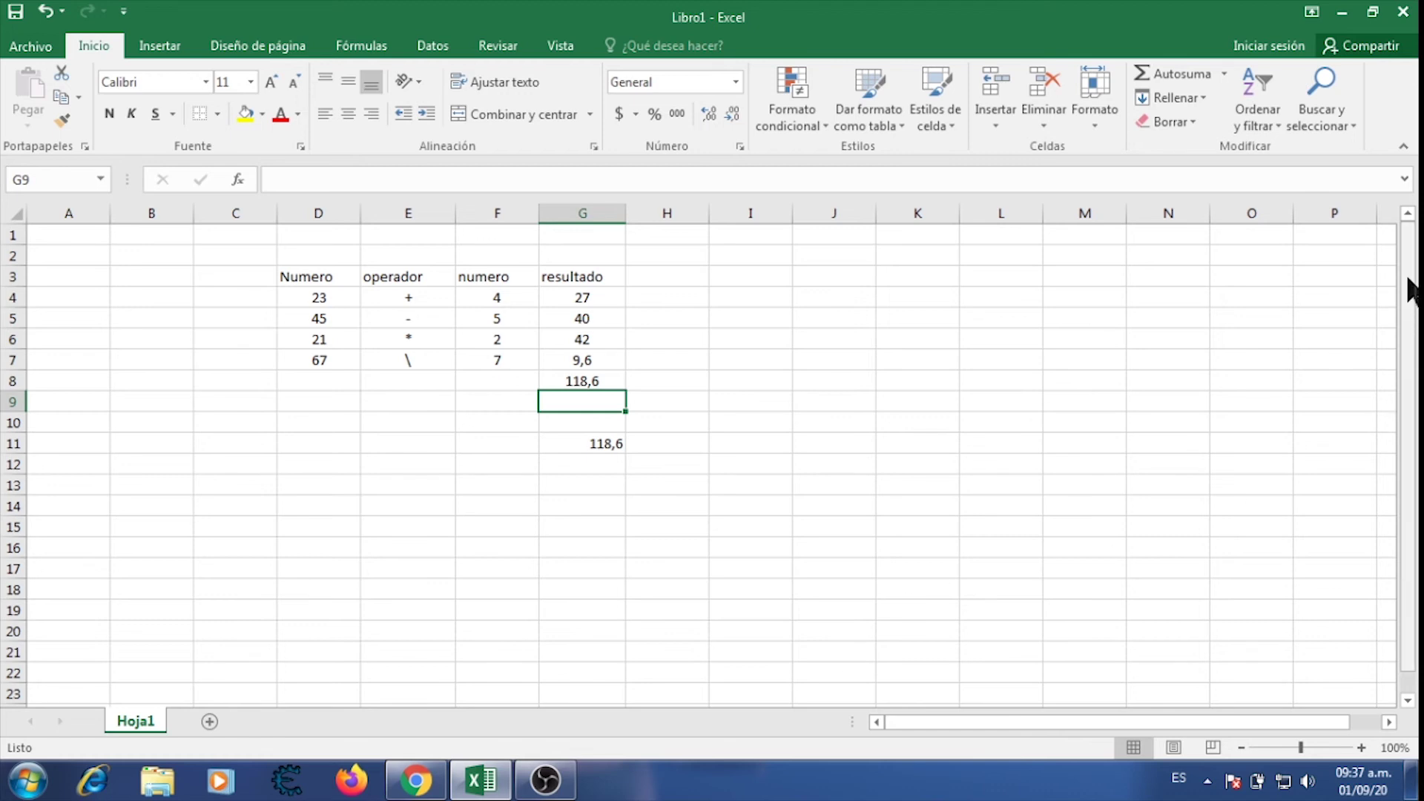
drag(1409, 290, 1403, 734)
click(450, 454)
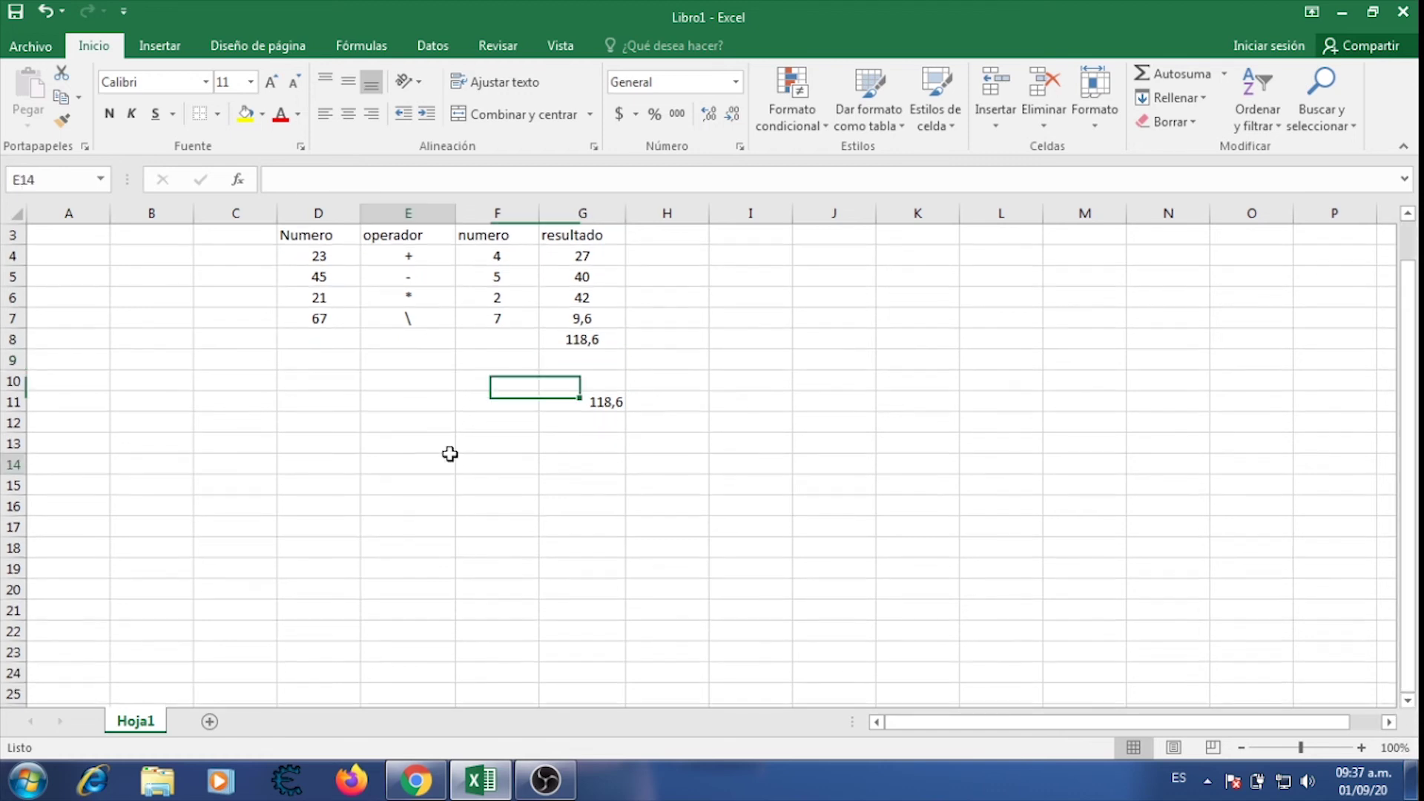
key(Down)
key(Down)
key(Down)
key(Down)
key(Down)
key(Down)
key(Down)
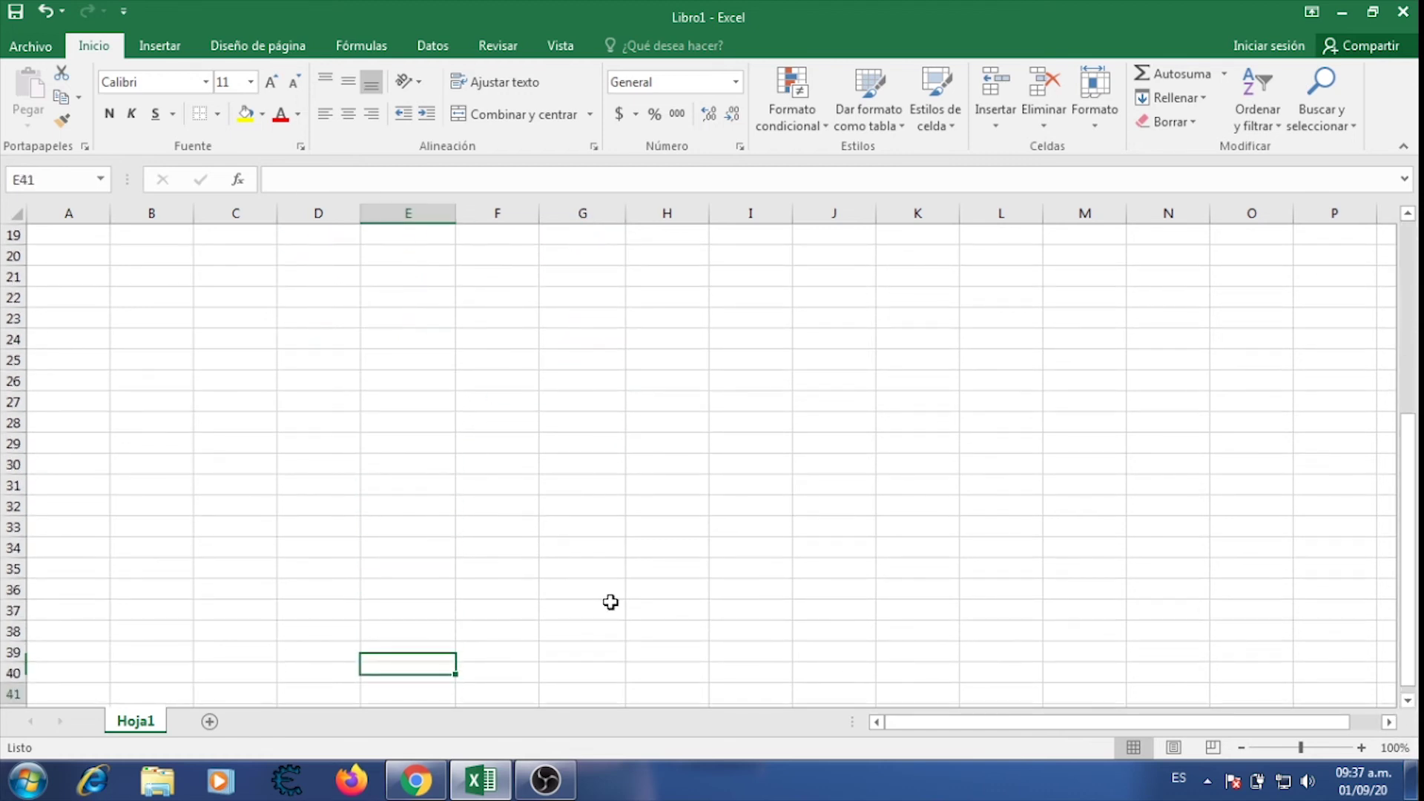
key(Down)
key(Down)
key(Down)
key(Down)
key(Down)
key(Down)
key(Down)
key(Down)
key(Down)
key(Down)
key(Down)
key(Down)
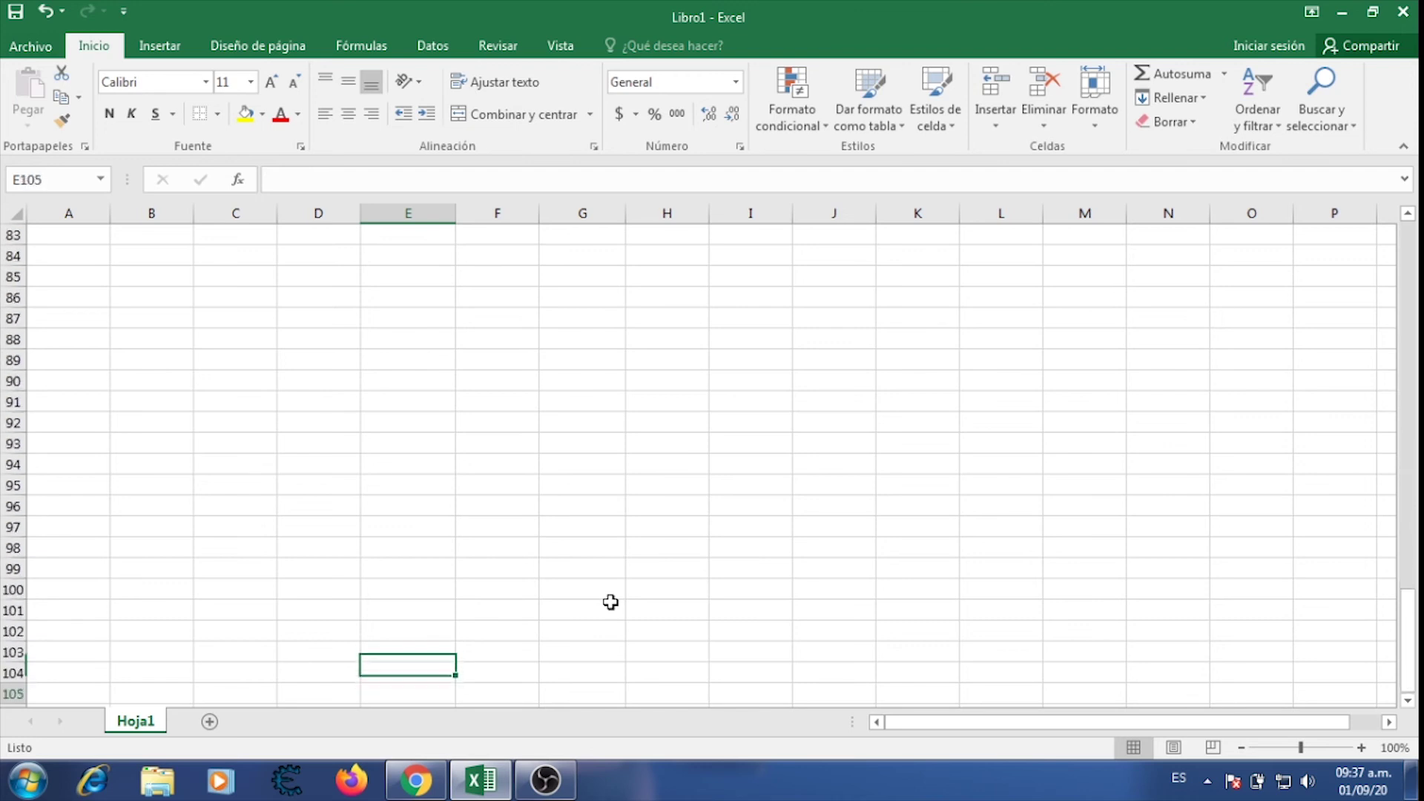
key(Down)
key(Down)
key(Down)
key(Down)
key(Down)
key(Down)
key(Down)
key(Down)
key(Down)
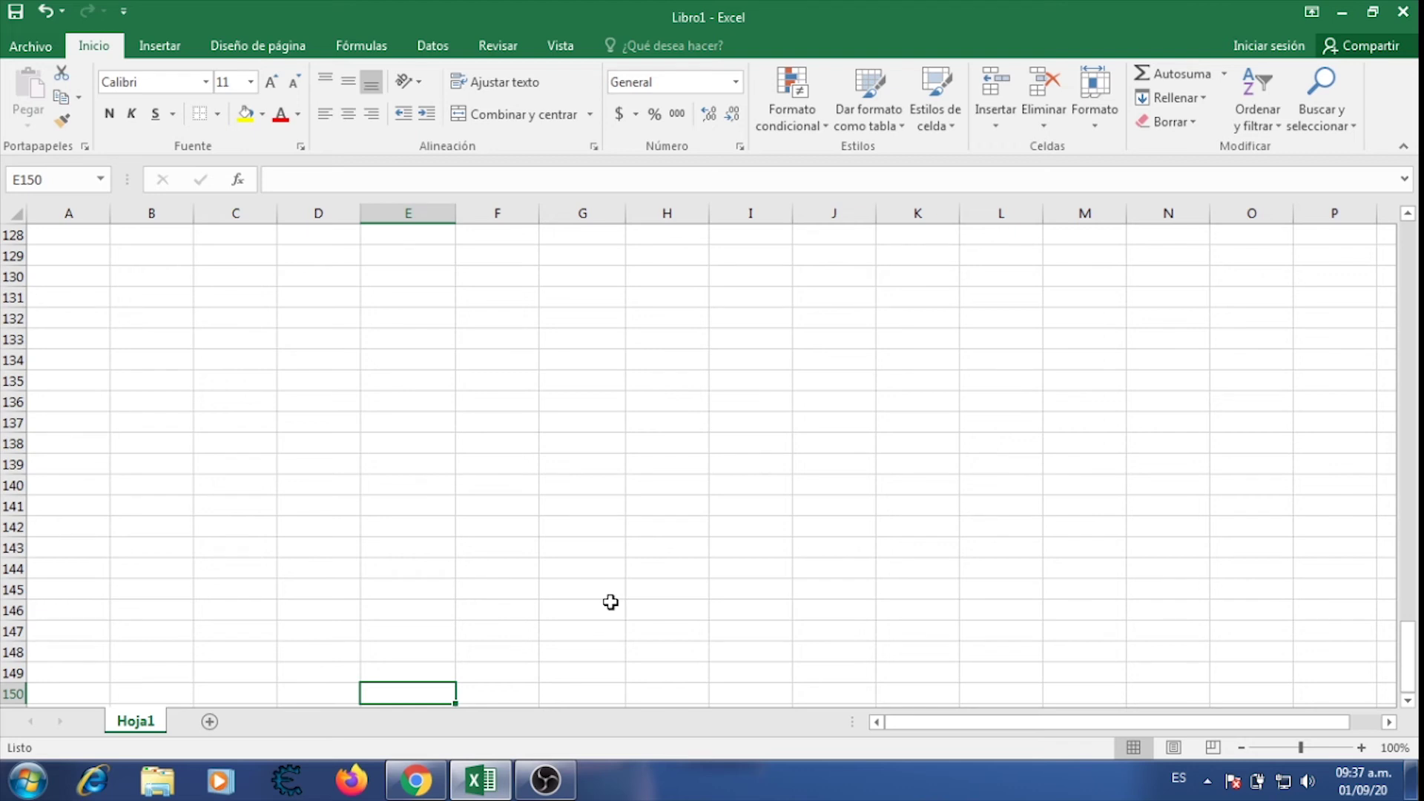
Enter Guamal in E150, then scroll back to the top and select C1.
text(Guamal)
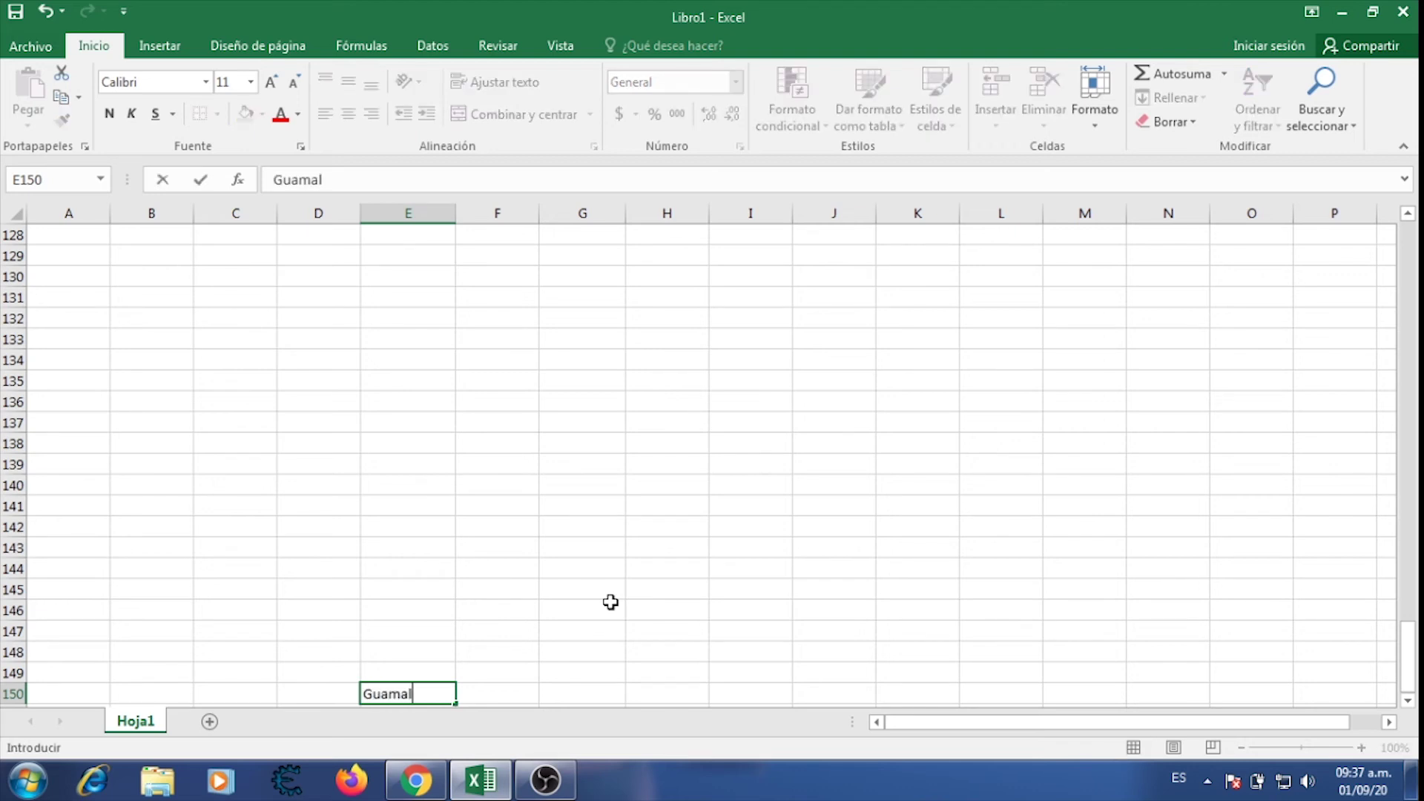
key(Return)
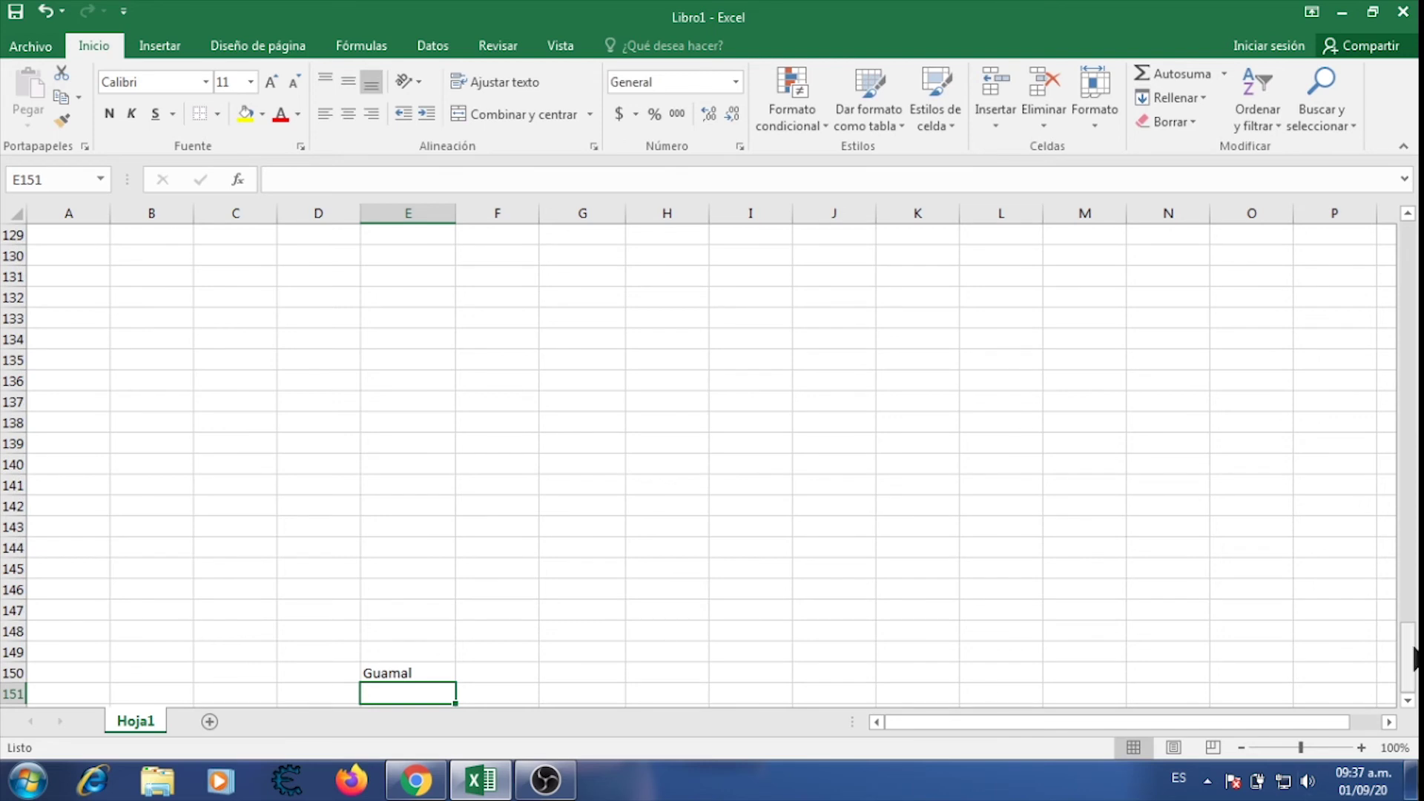
drag(1414, 657, 1407, 230)
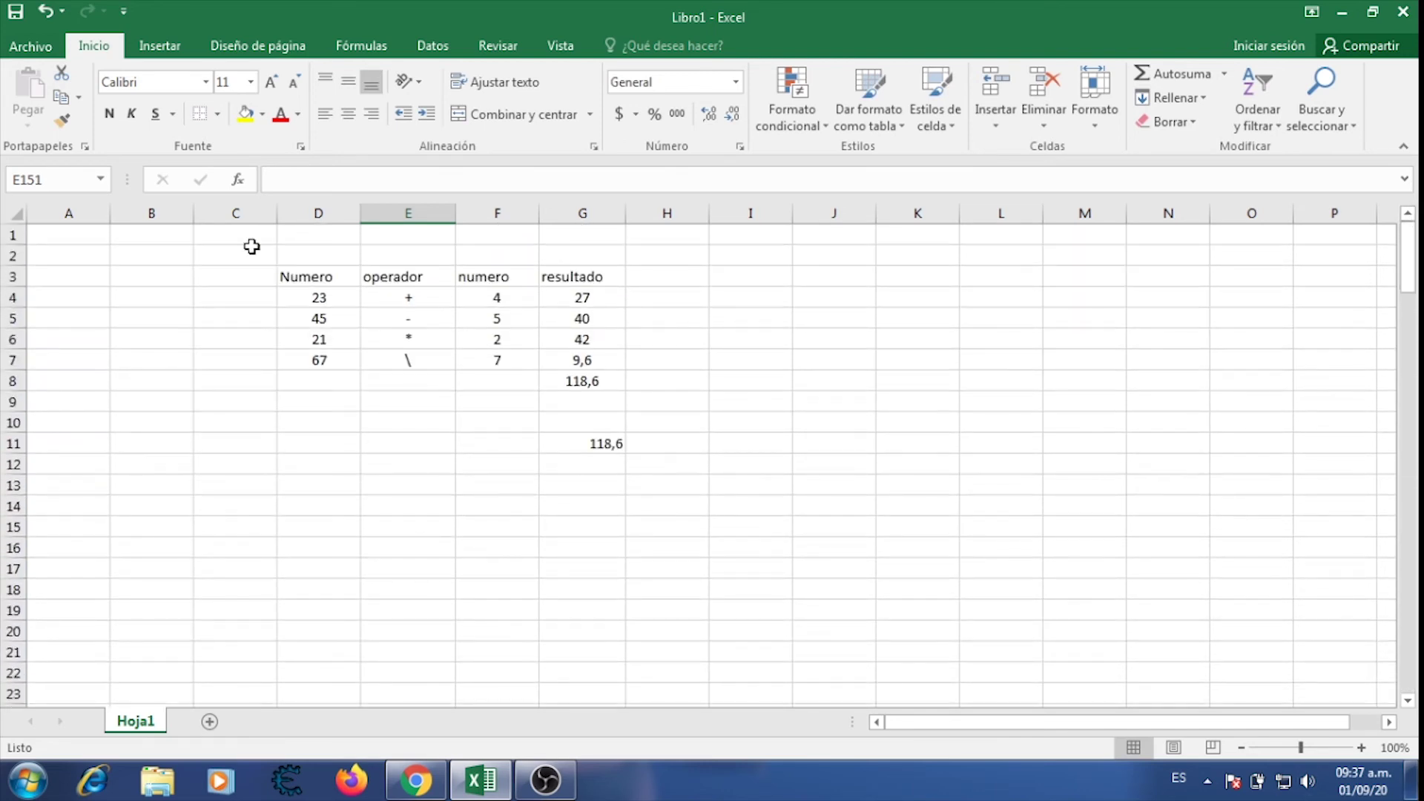
click(252, 240)
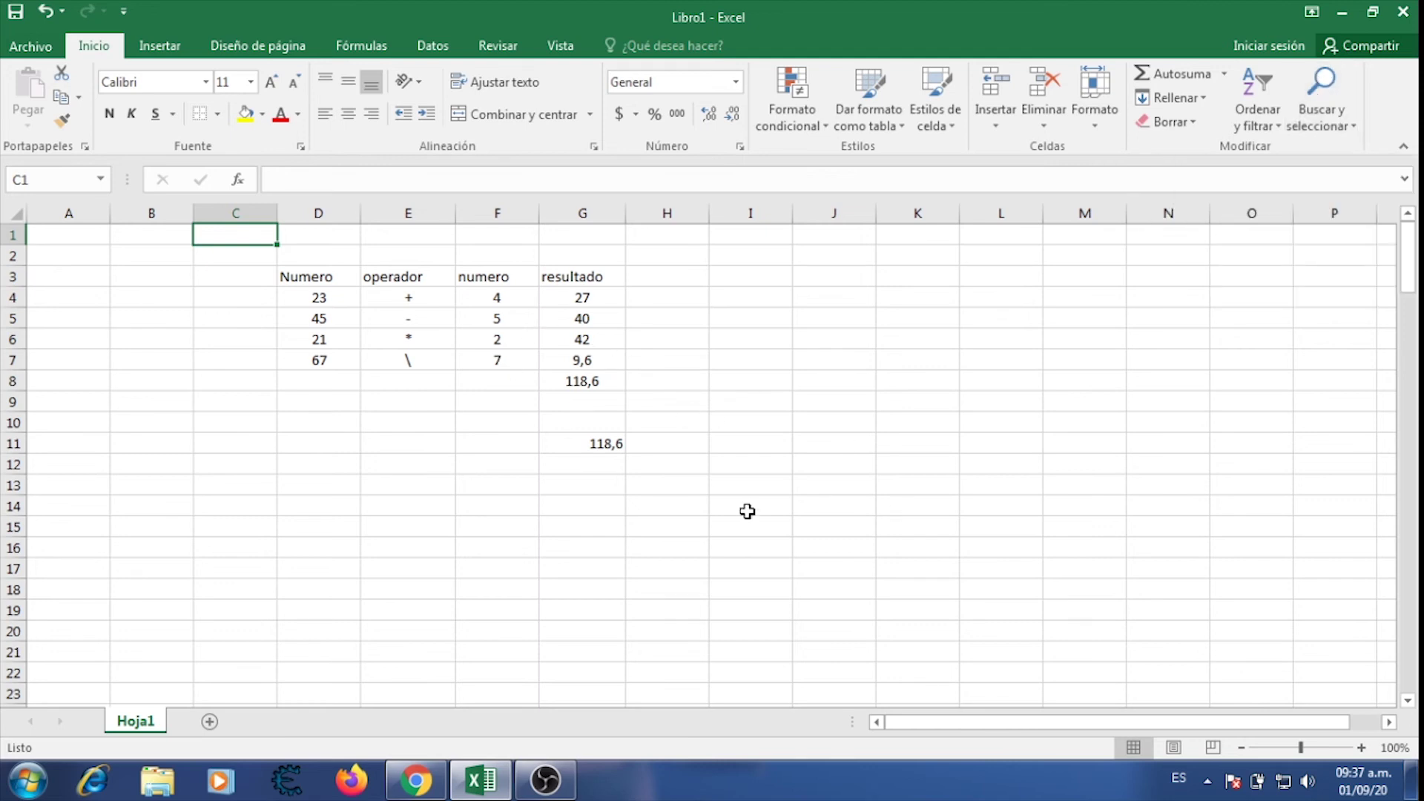
Use Find and Replace (Ctrl+B) to replace 'mal' with 'Magdalena' in E150.
key(ctrl+b)
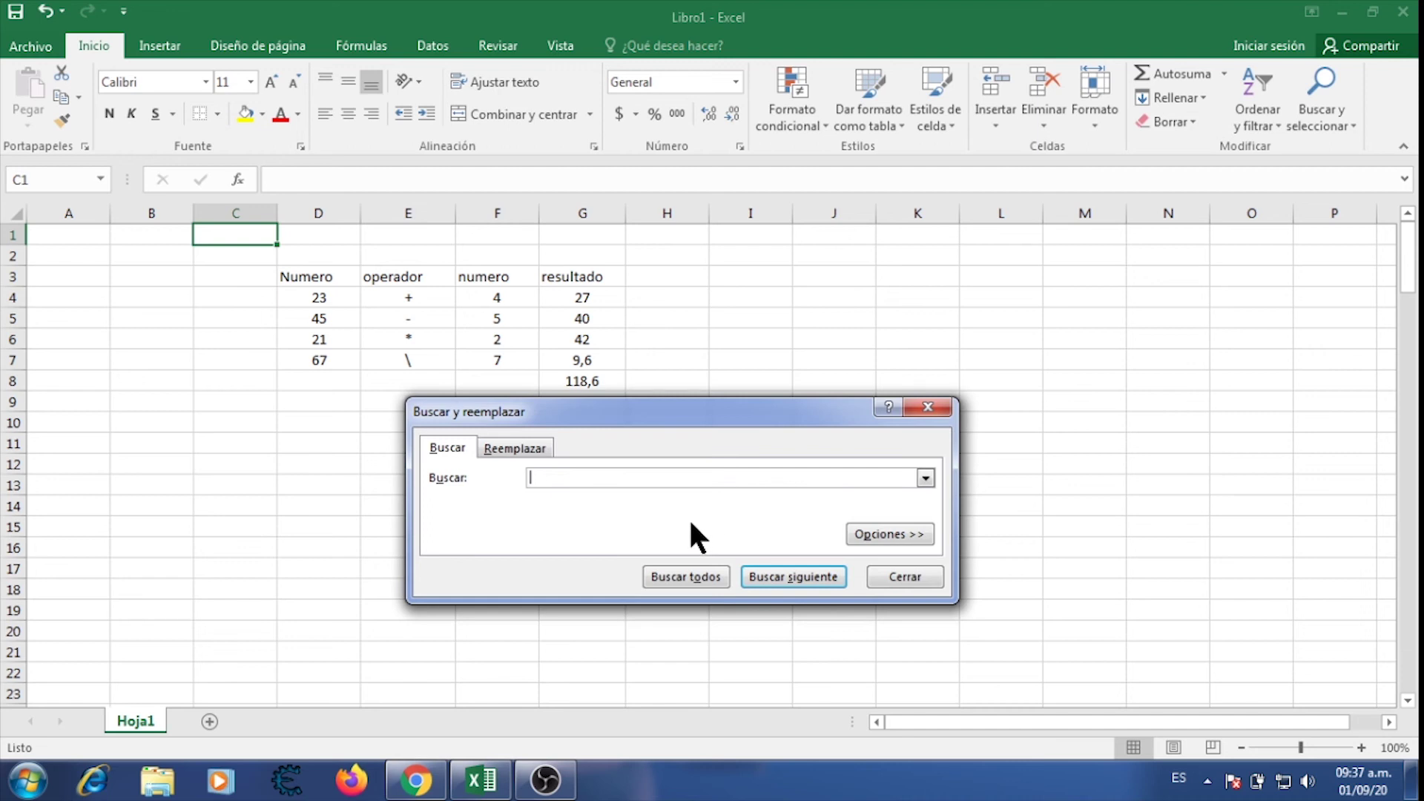
text(mal)
click(804, 583)
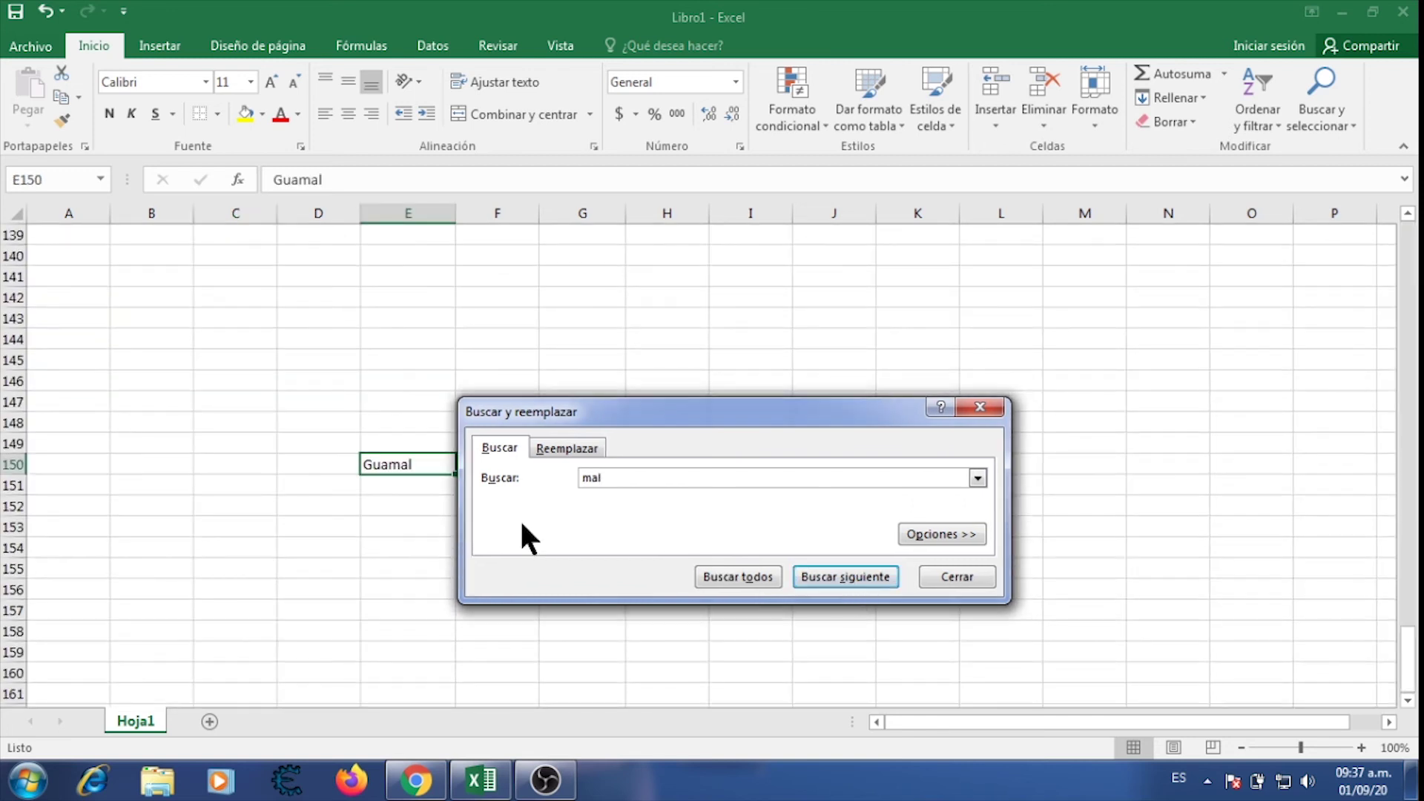
drag(640, 414, 709, 423)
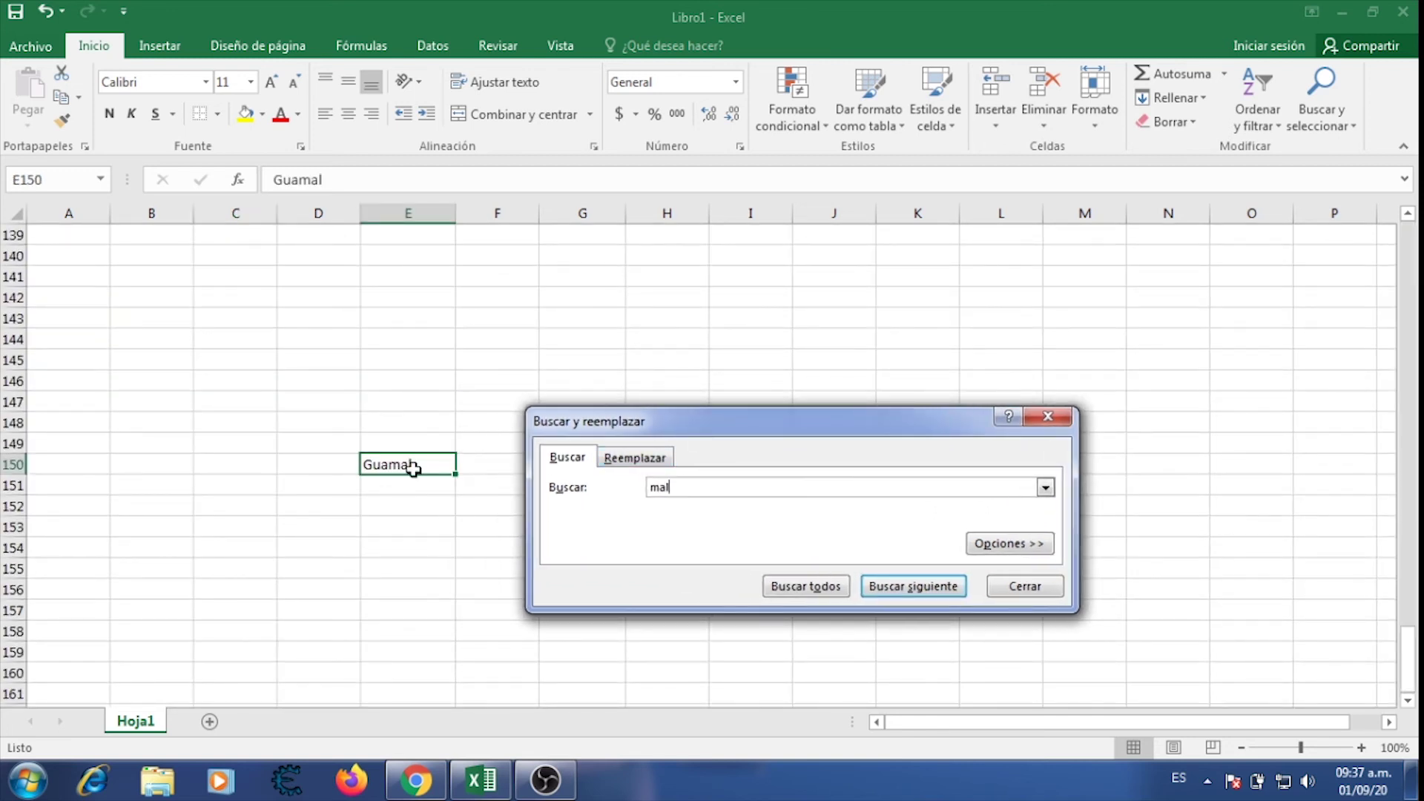
click(648, 459)
text(Magdalena)
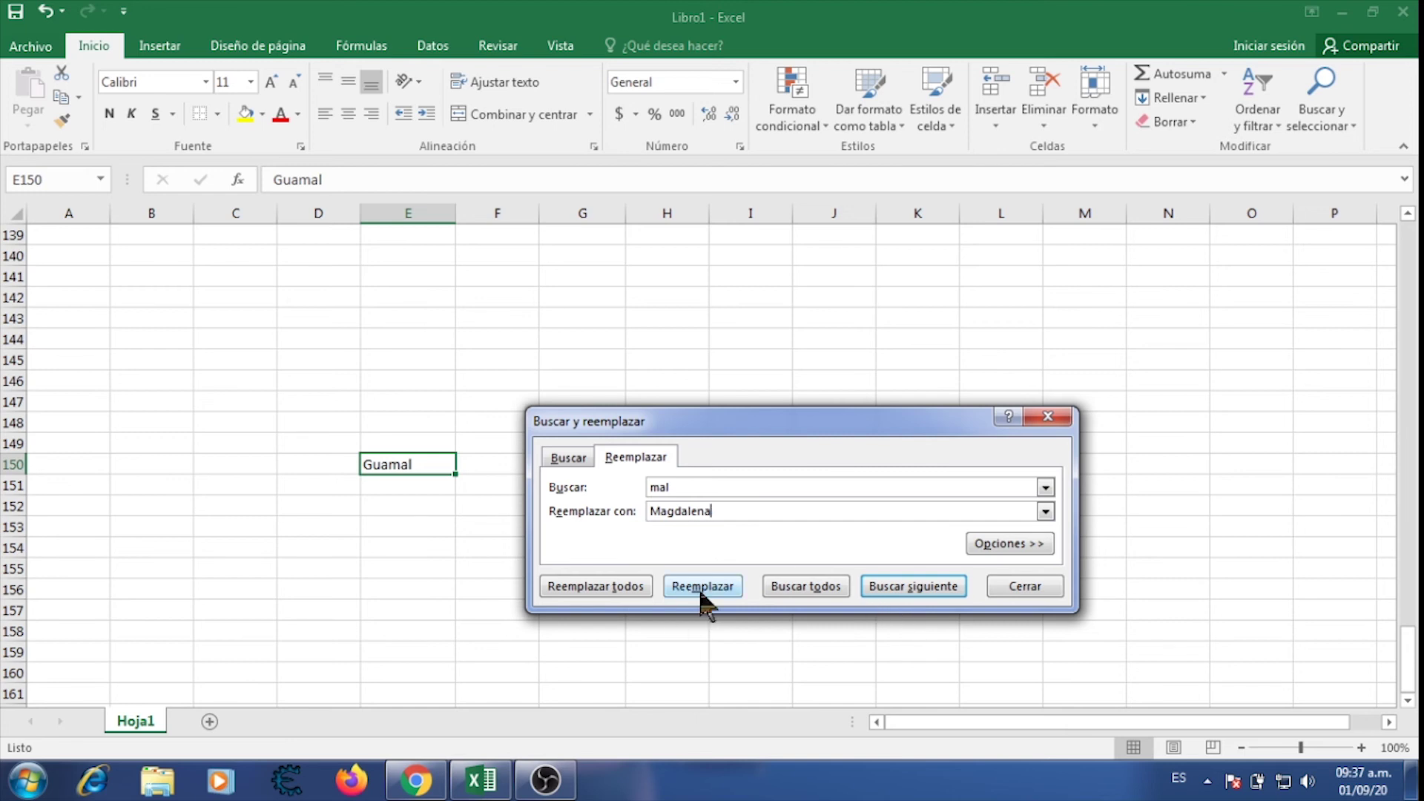
click(701, 589)
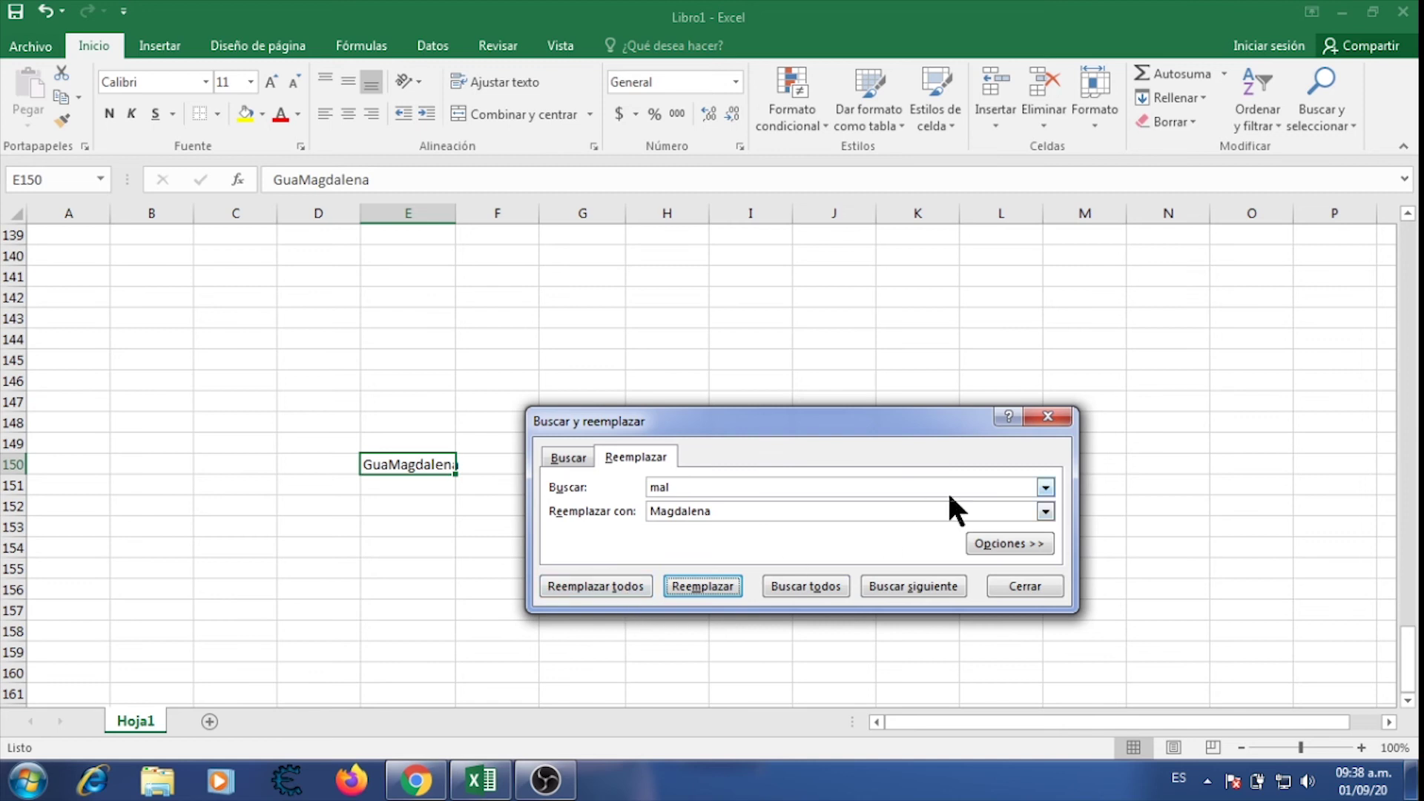
click(1053, 421)
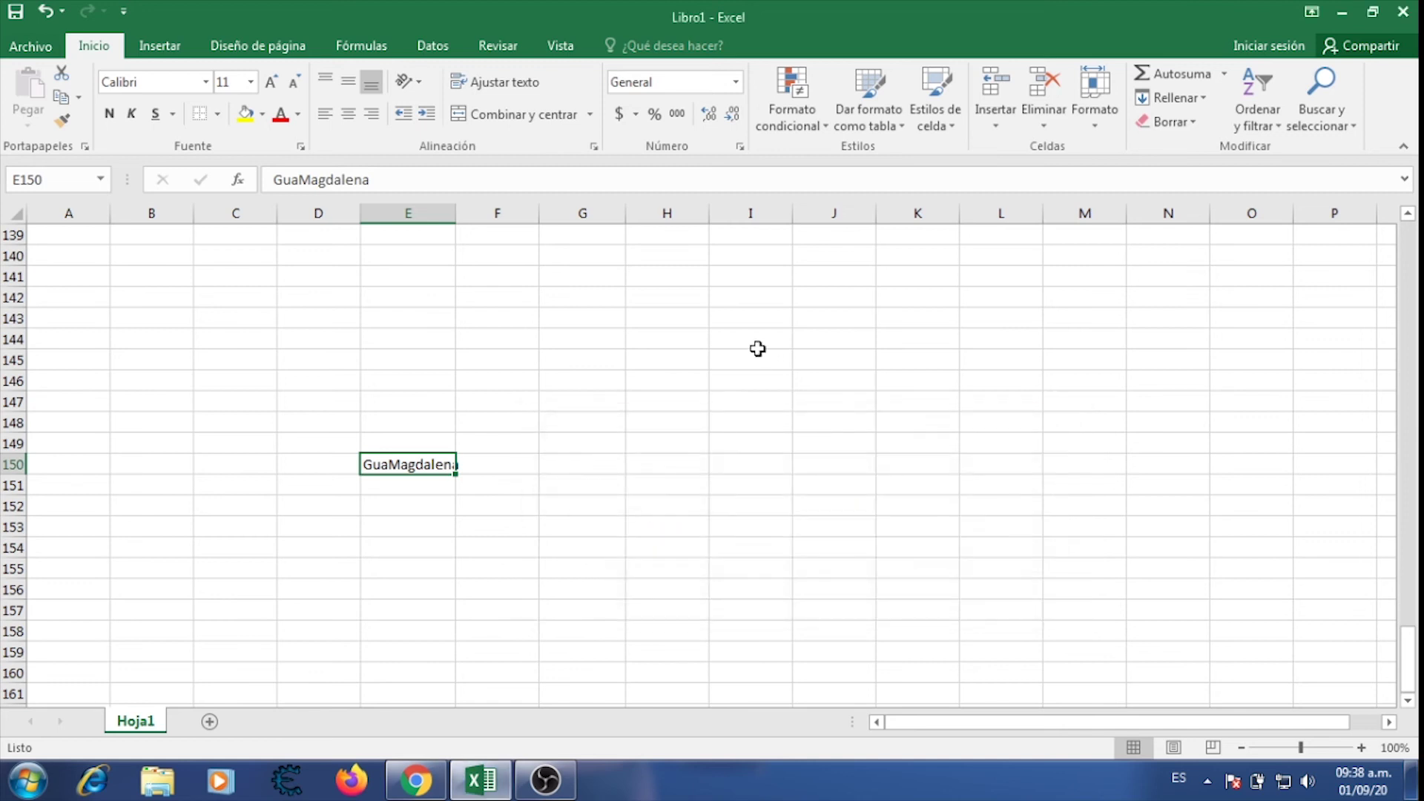
Clear the old calculation table in A3:H12.
scroll(758, 349, up, 4)
scroll(757, 349, up, 5)
scroll(758, 349, up, 4)
click(723, 358)
scroll(488, 459, up, 5)
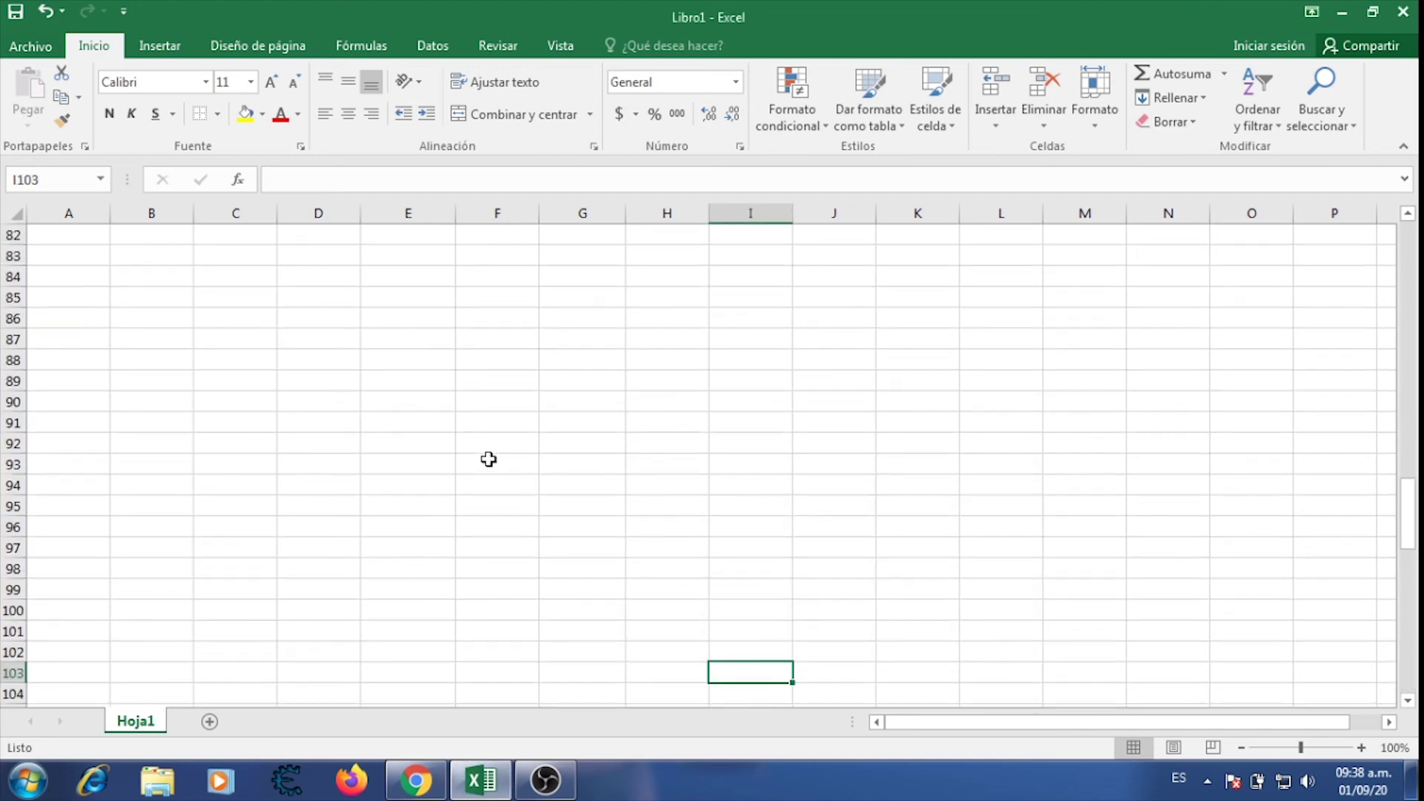
scroll(488, 459, up, 15)
scroll(488, 459, up, 12)
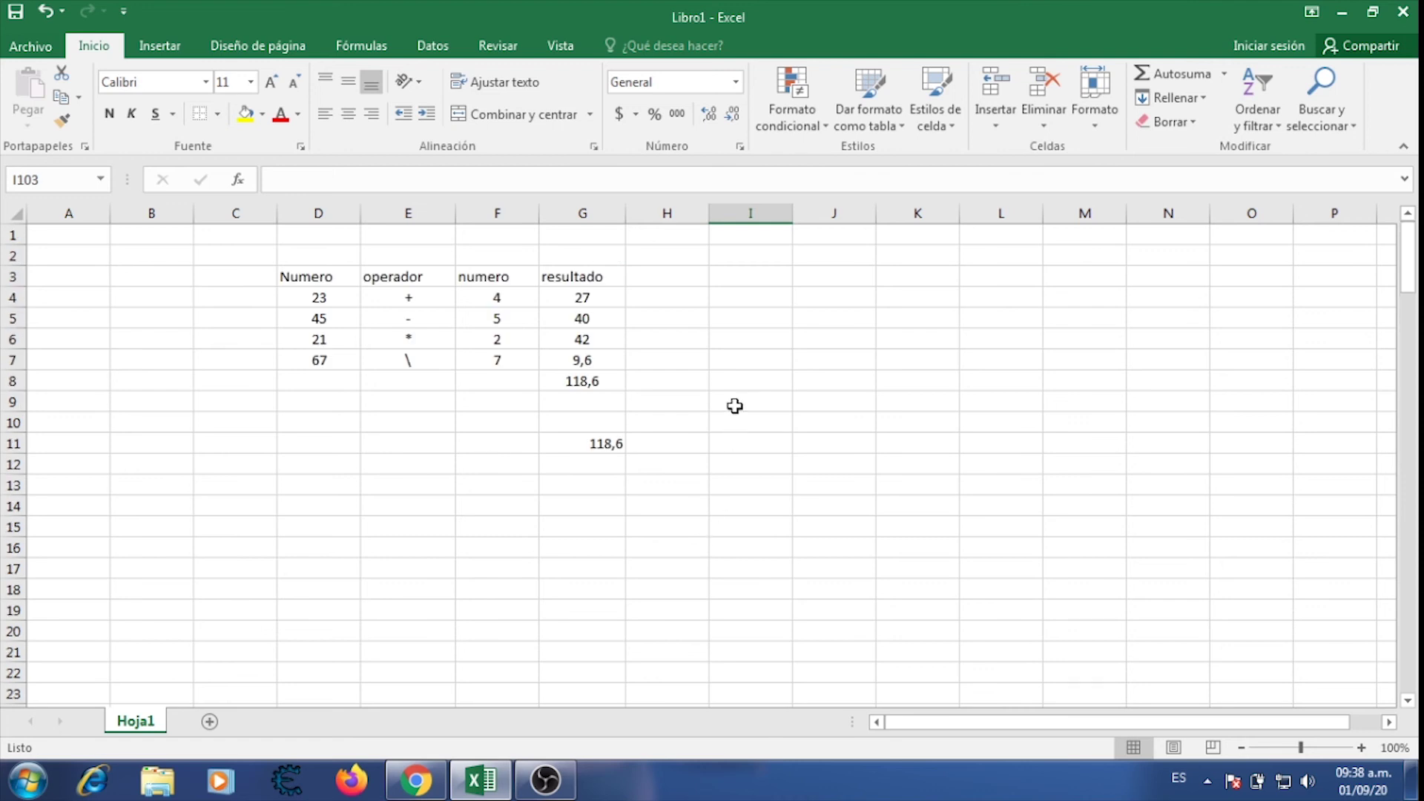
drag(56, 285, 651, 470)
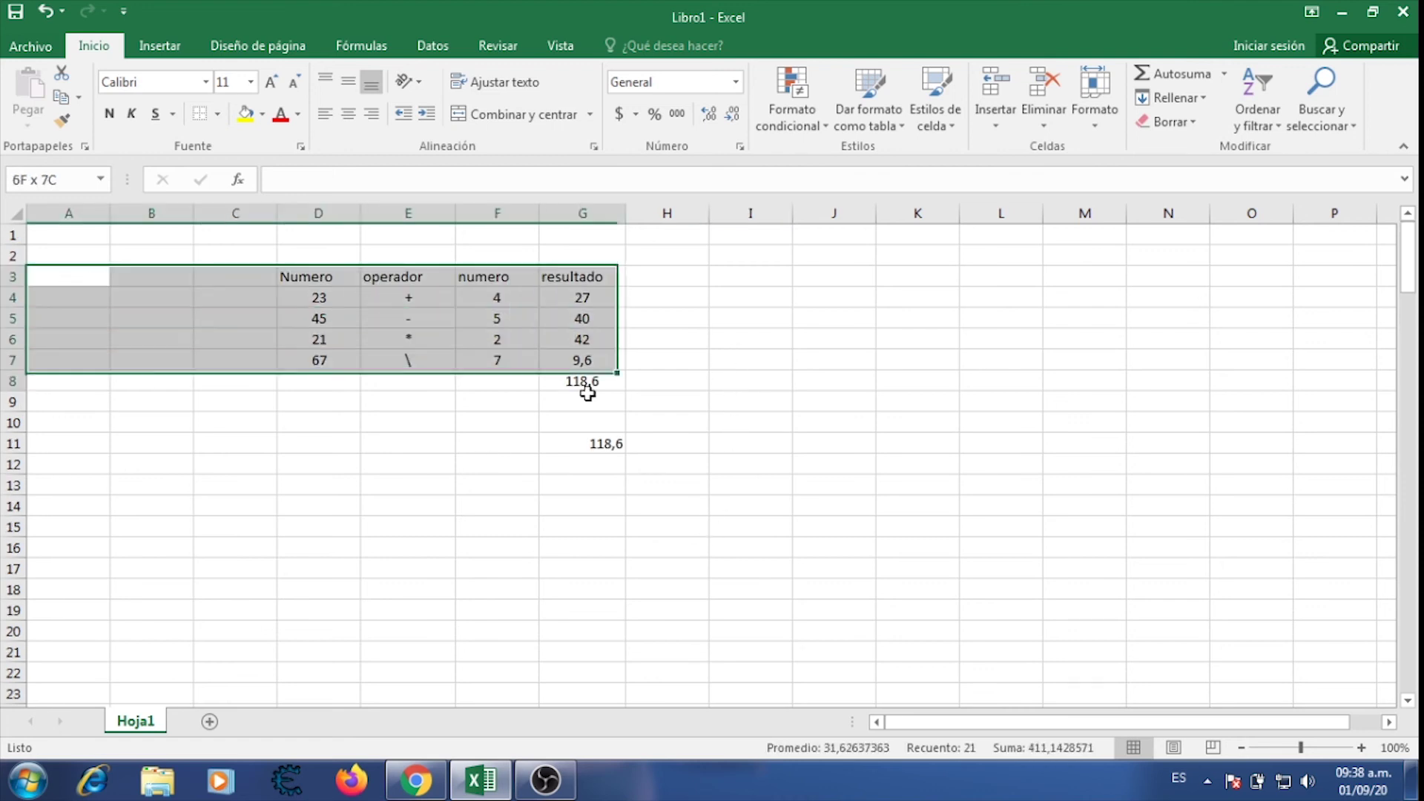
key(Delete)
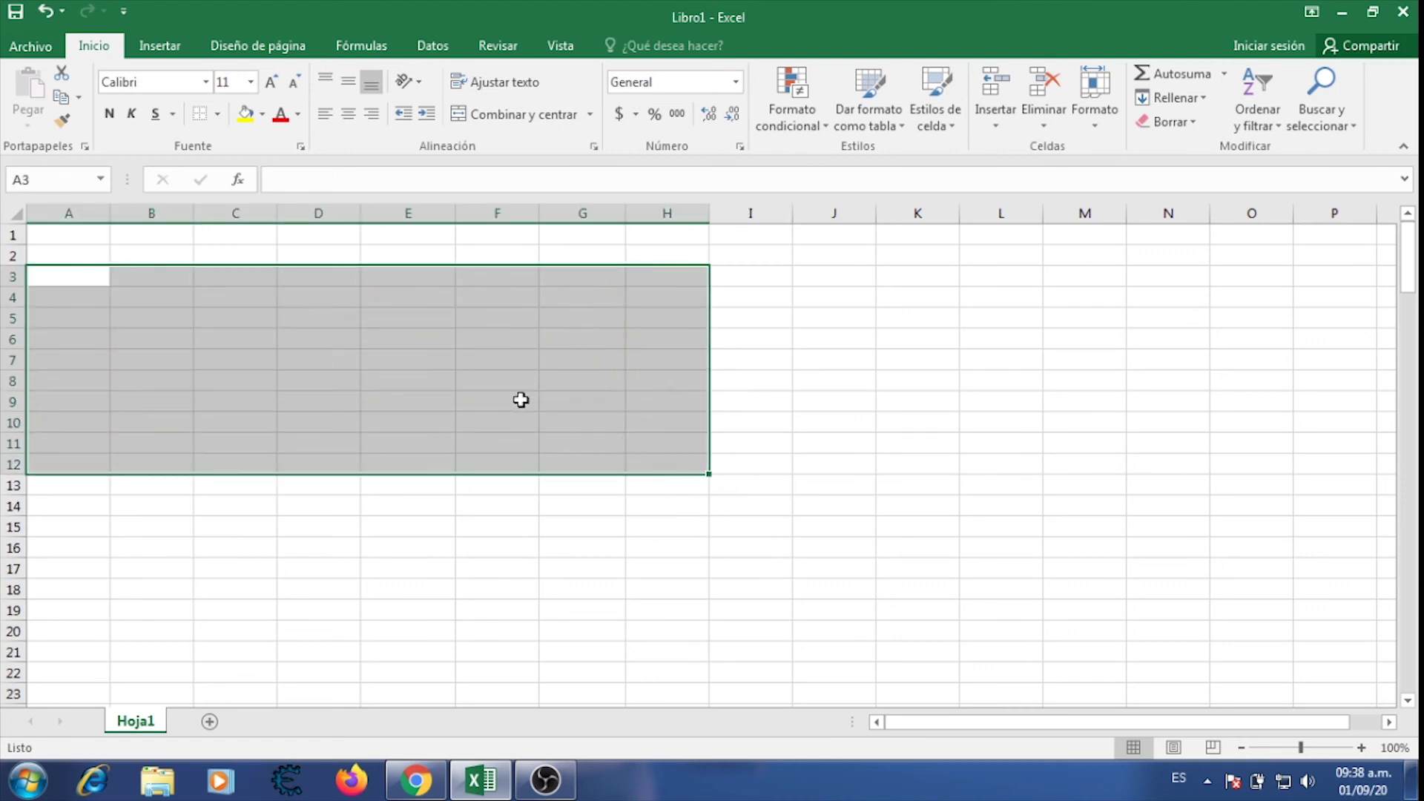
click(519, 382)
Enter the heading Alimentos in C1, then Mango, Limon, Lulo, Pera, Melocoton below.
click(240, 290)
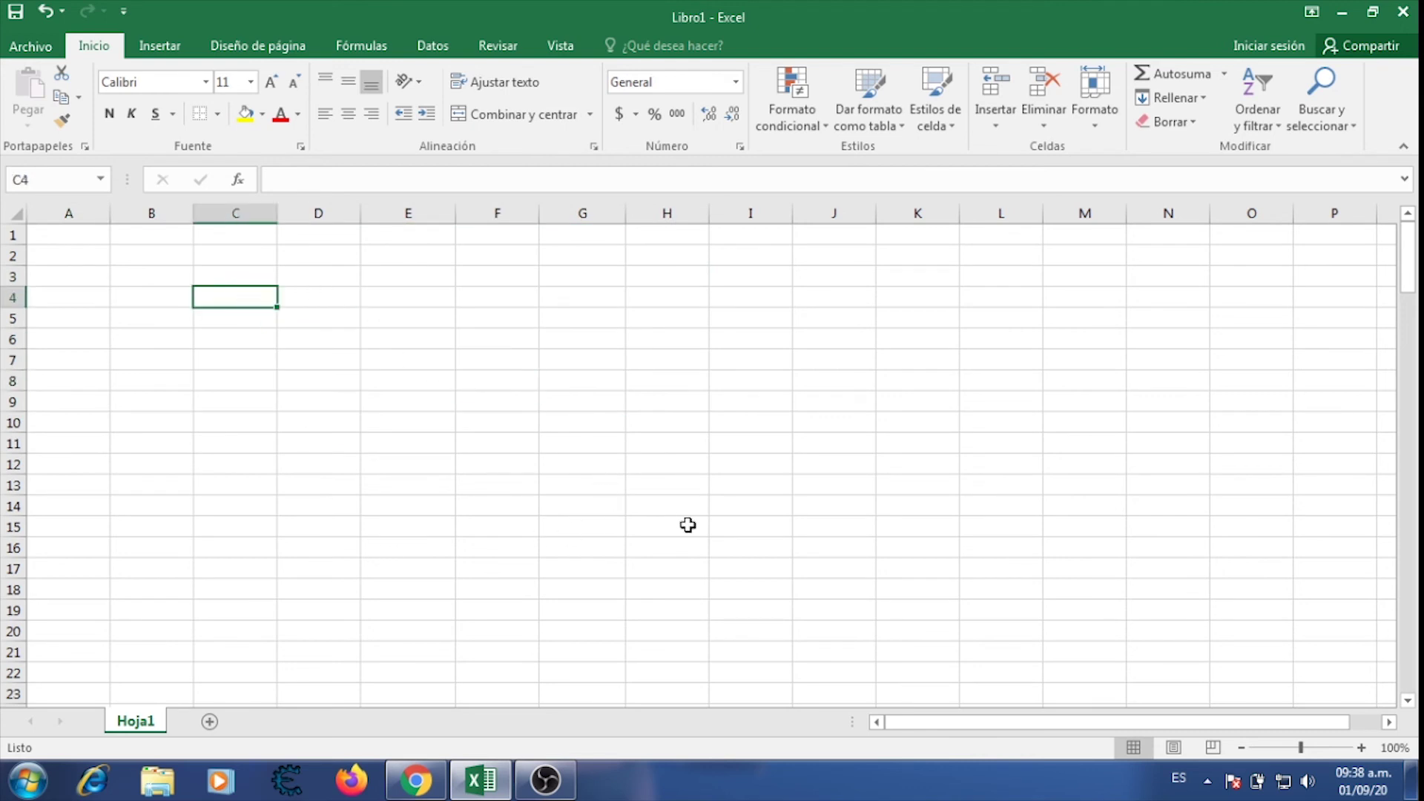
key(Up)
key(Up)
key(Up)
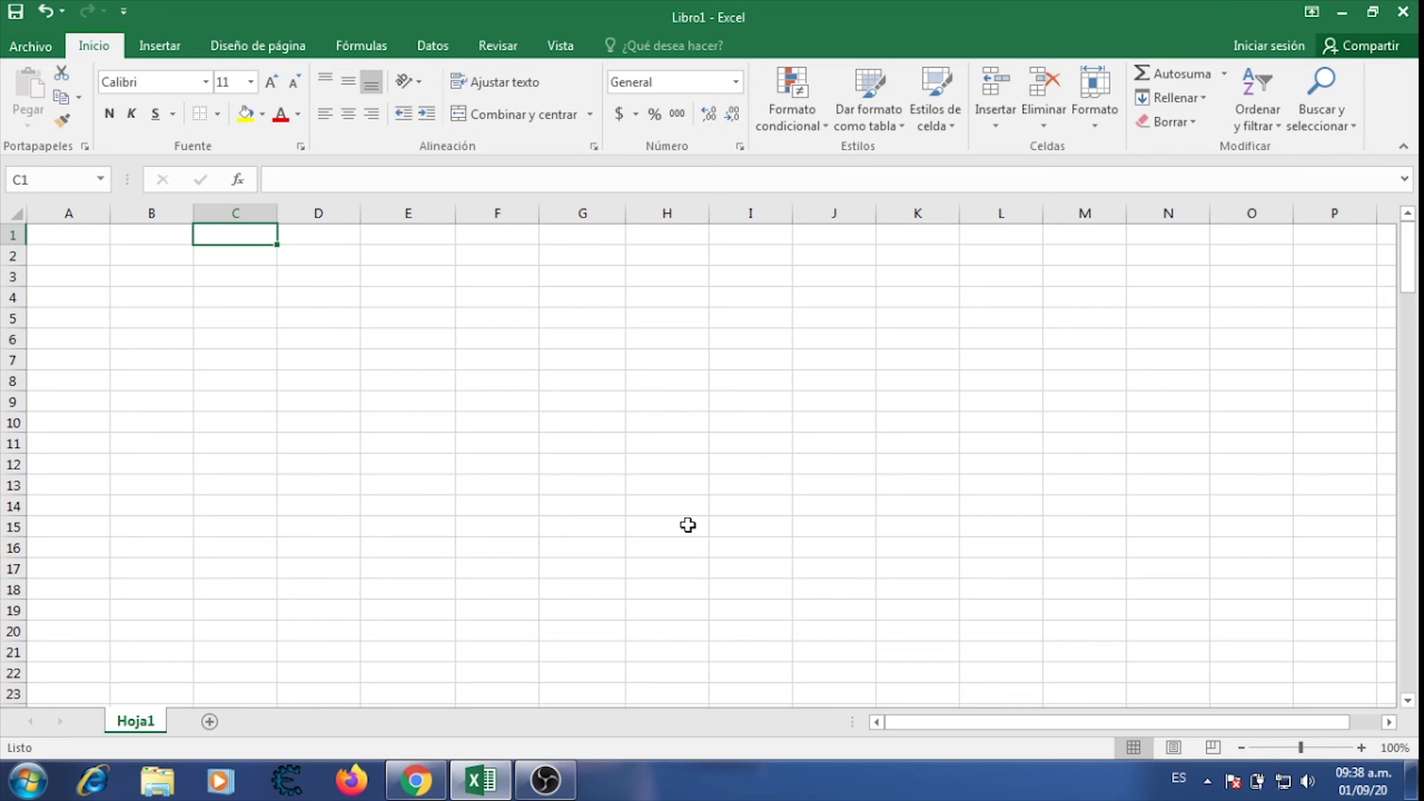
text(Alimen)
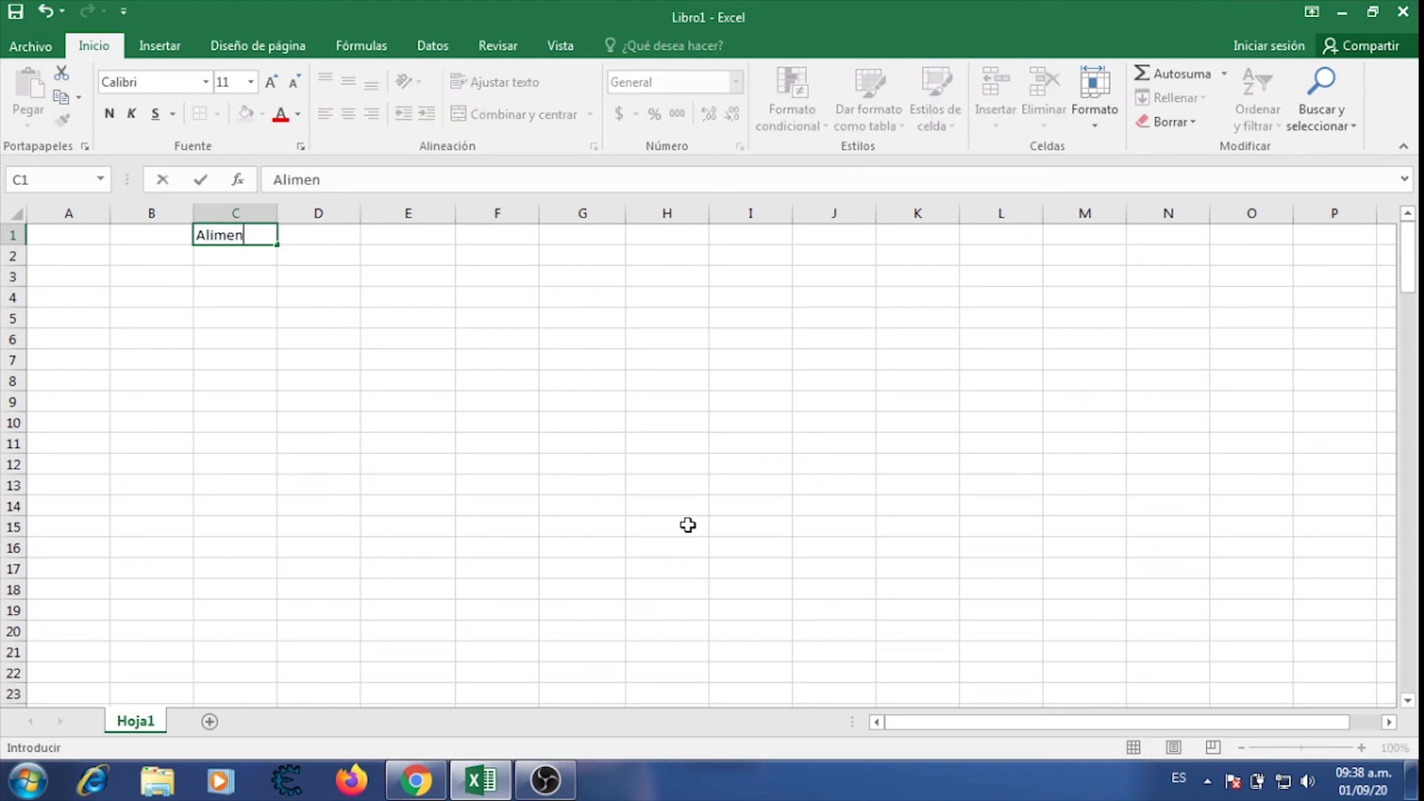
text(tos)
key(Return)
text(Ma)
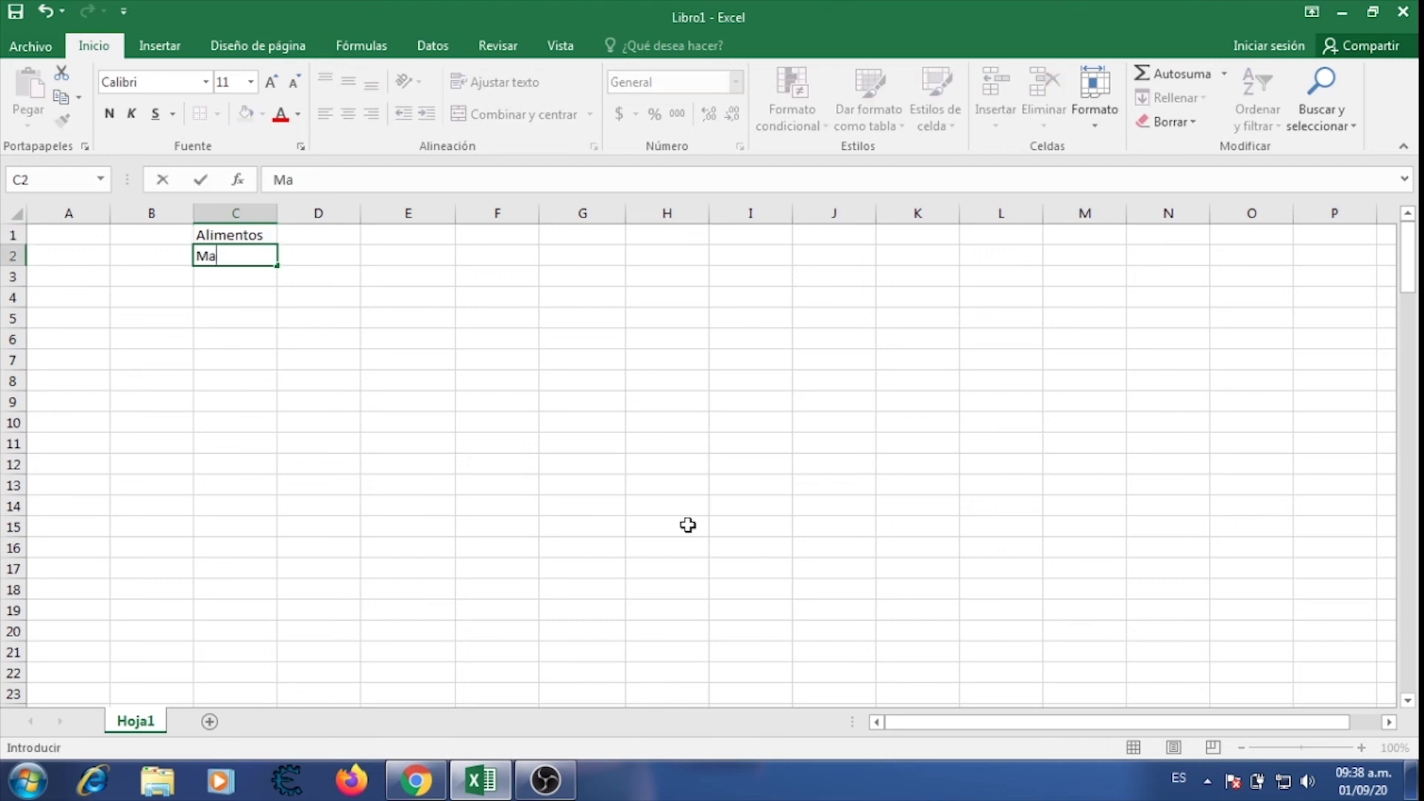
text(ngo)
key(Return)
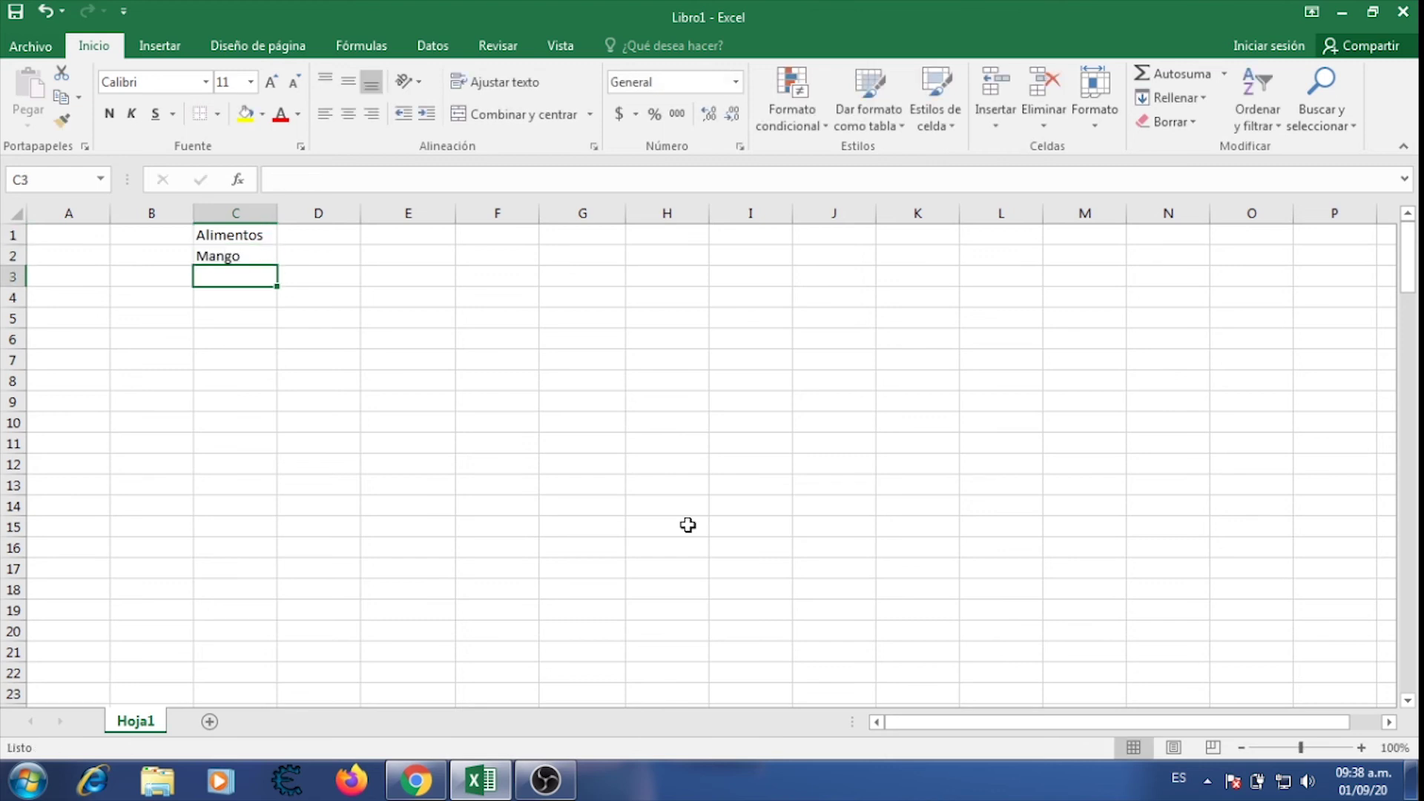
text(Limon)
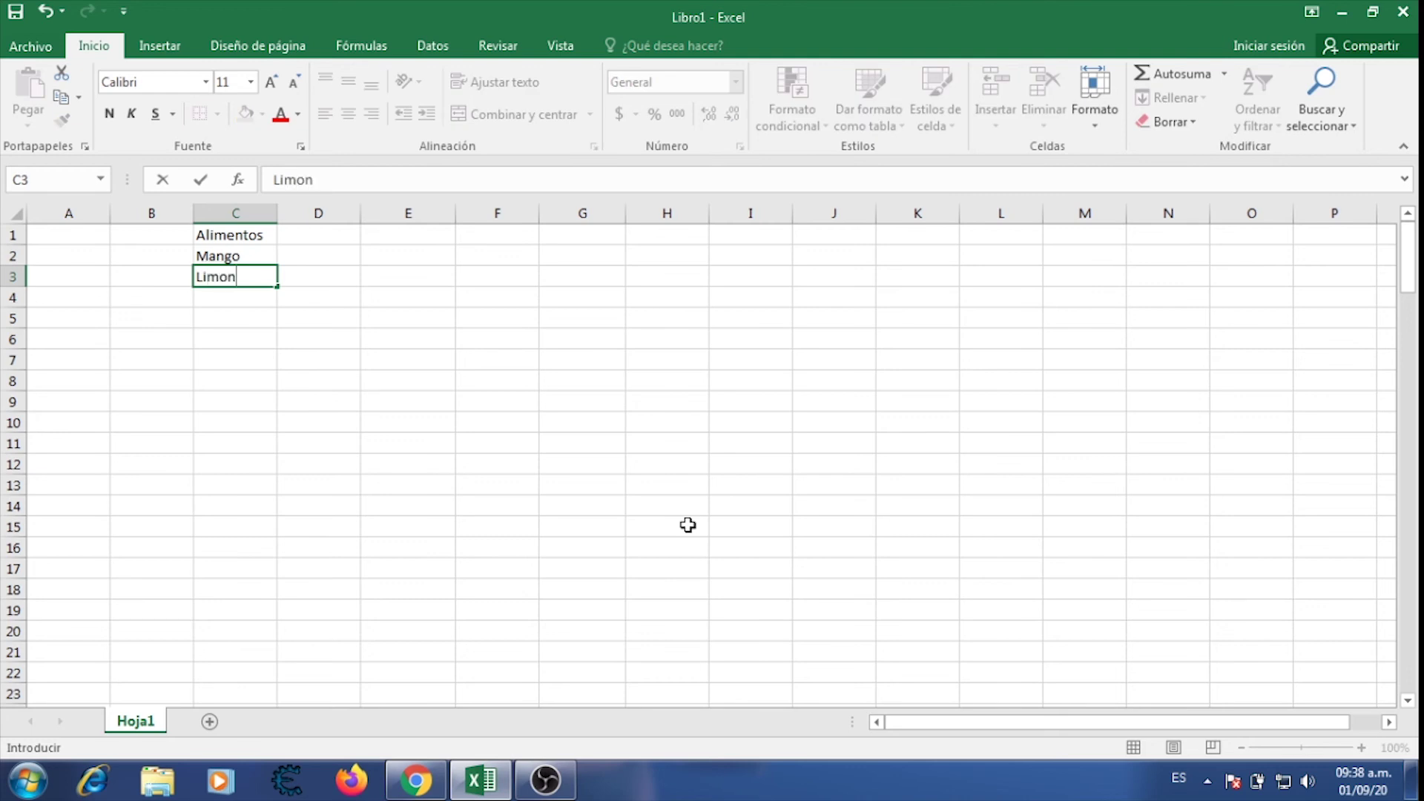
key(Return)
text(Lulo)
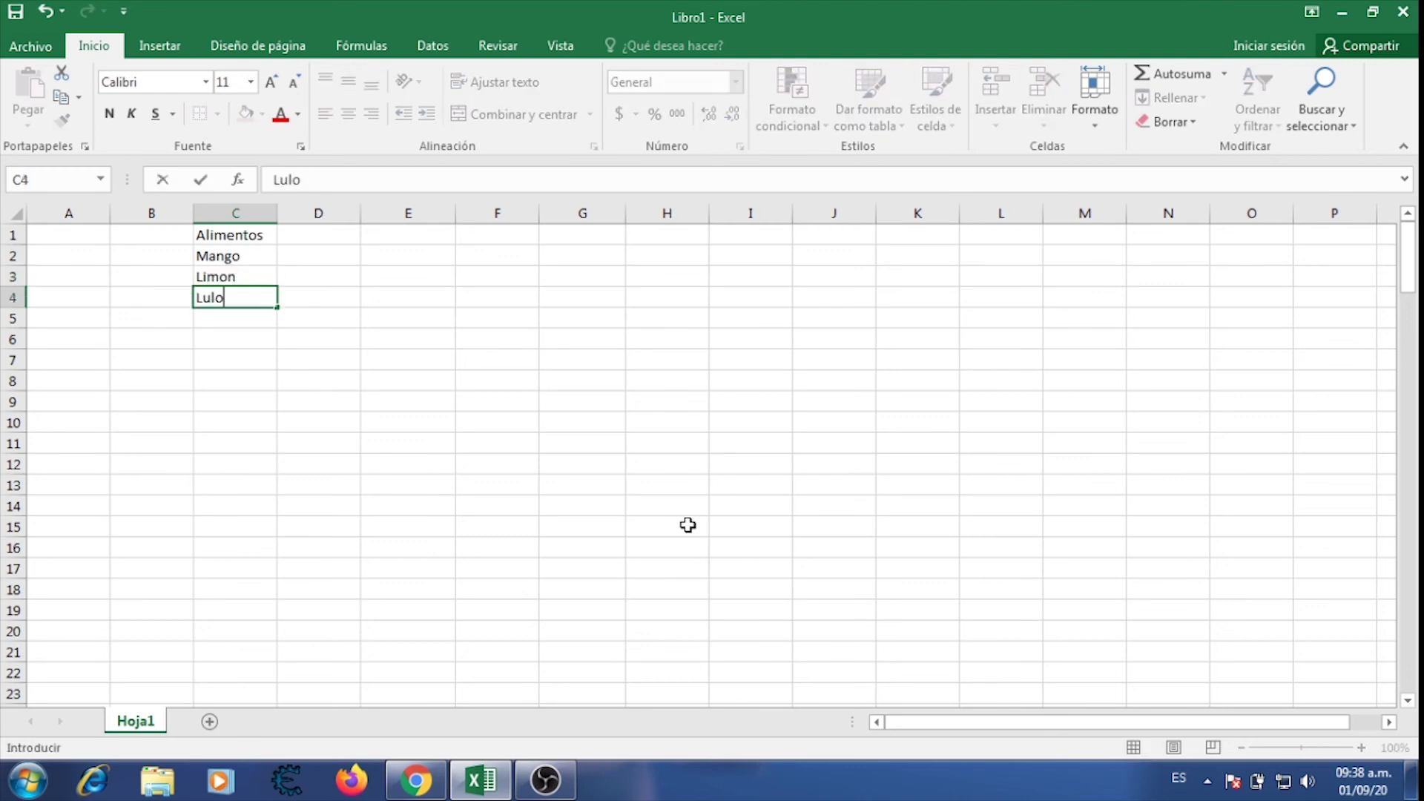
key(Return)
text(Pera)
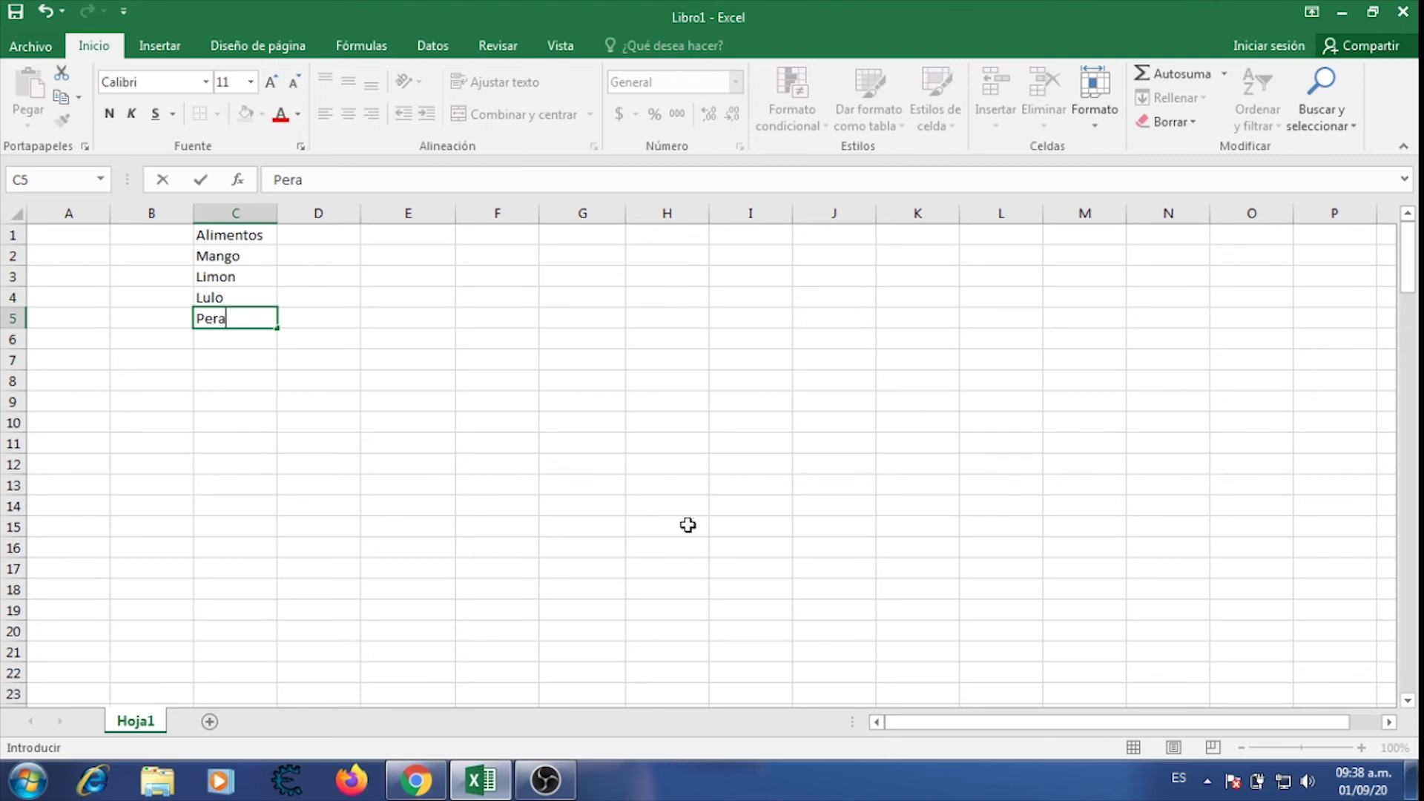
key(Return)
text(M)
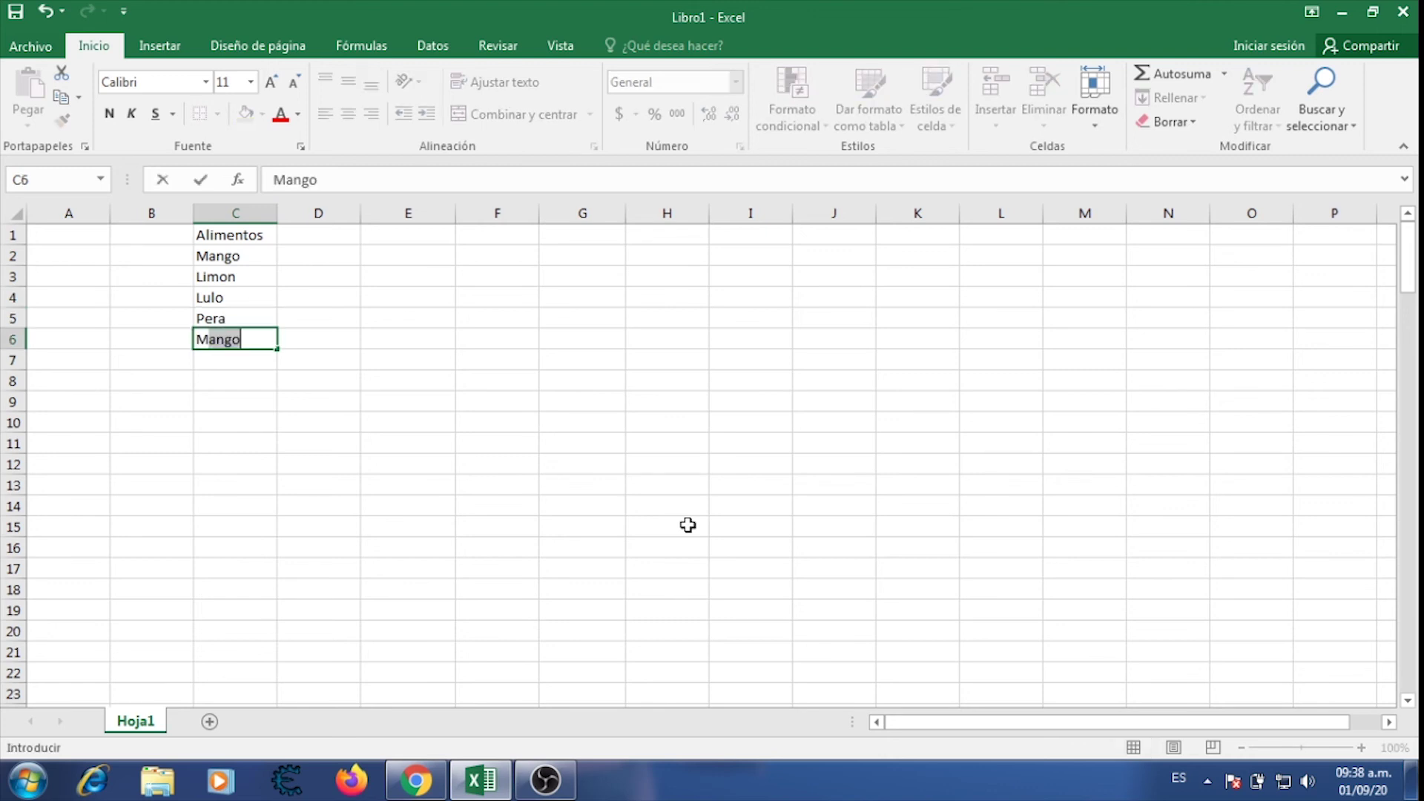
text(eloco)
text(ton)
key(Return)
Continue the list with Anon, Mango, Lulo and Limon in C7:C10.
text(A)
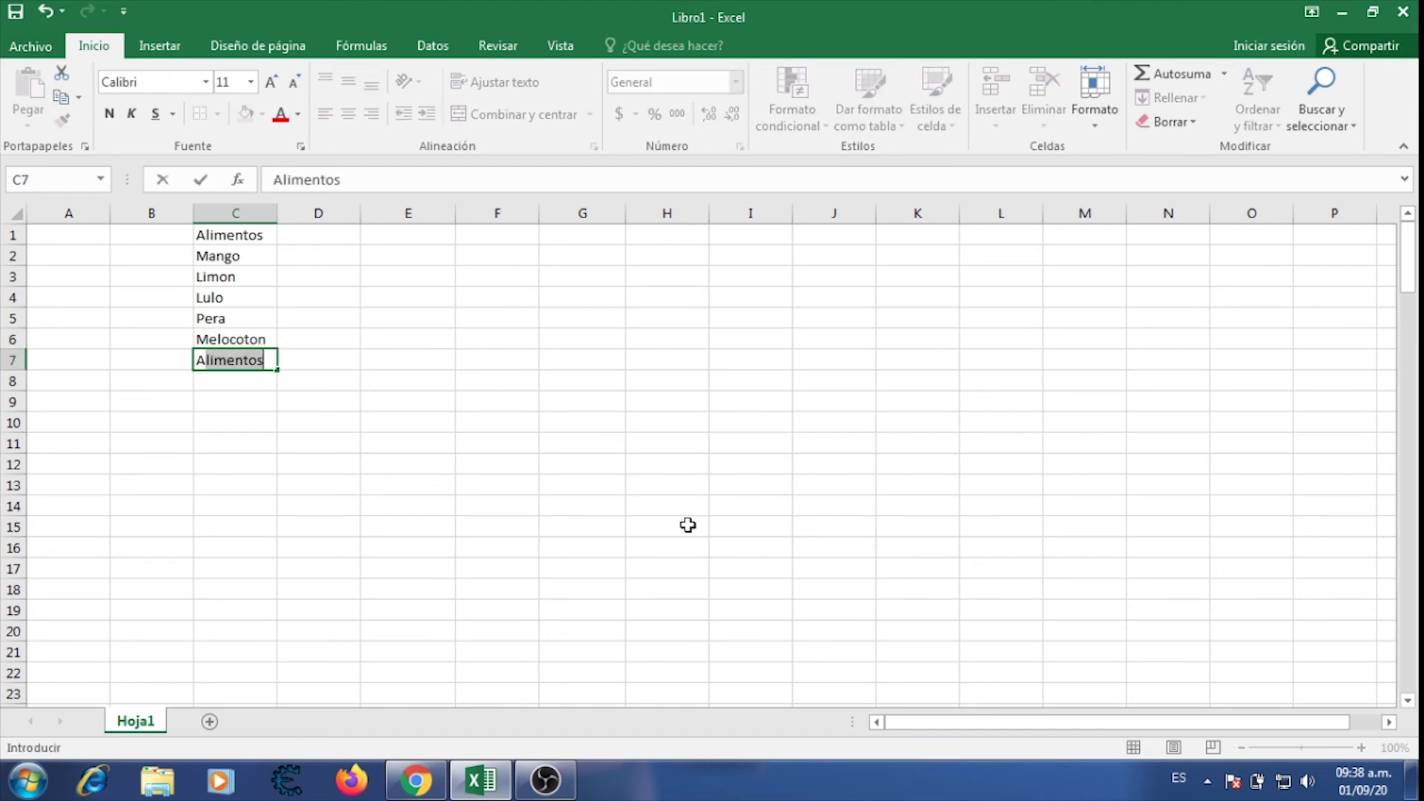
text(non)
key(Return)
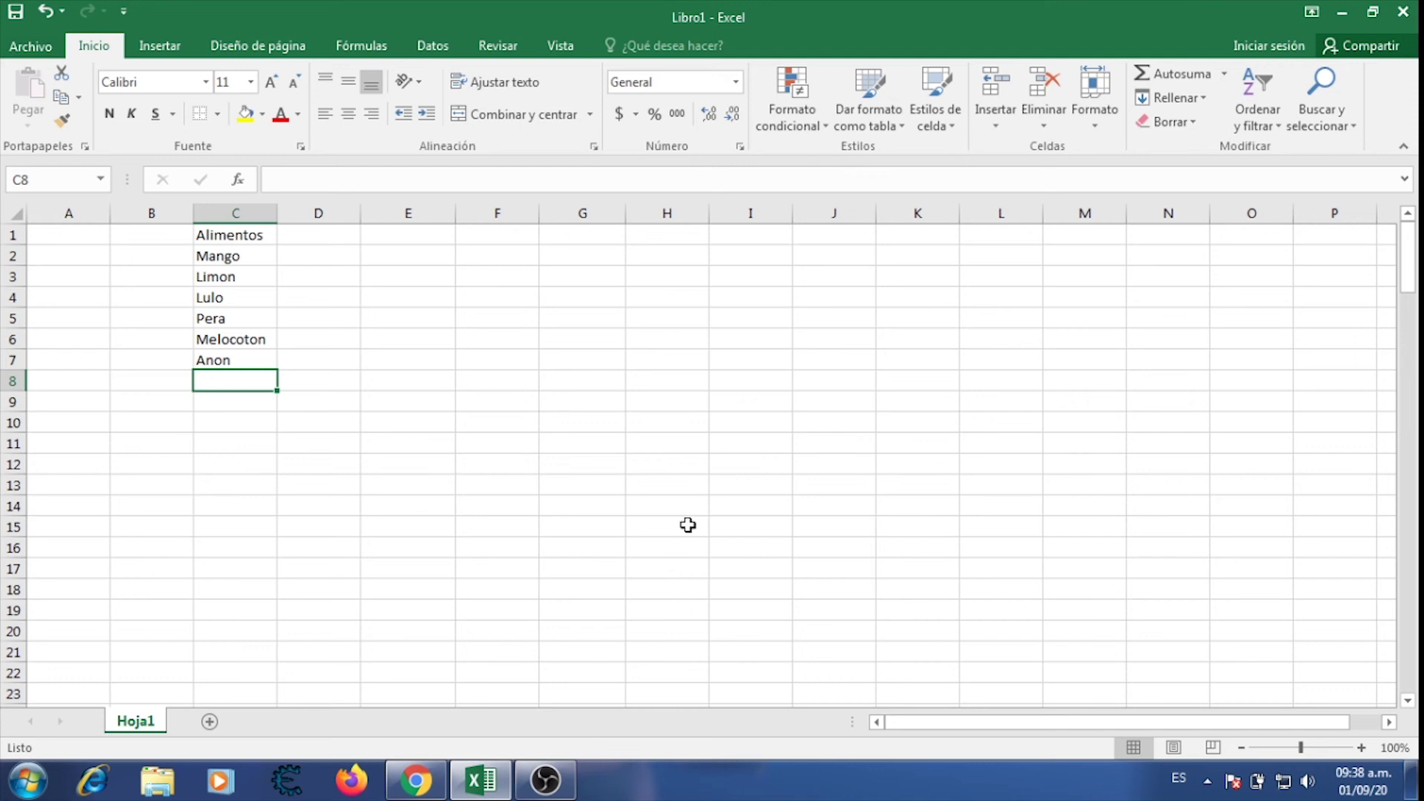
text(Man)
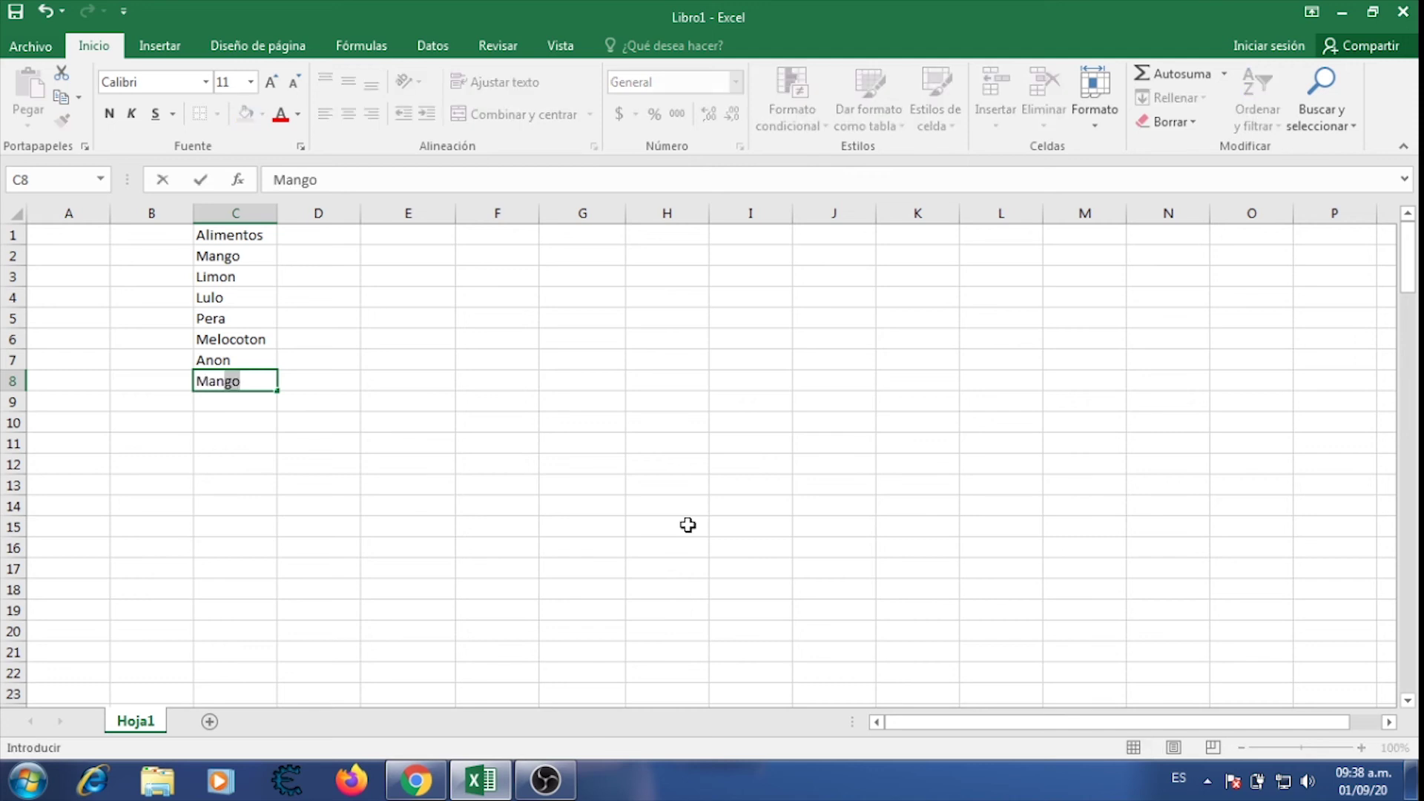
key(Return)
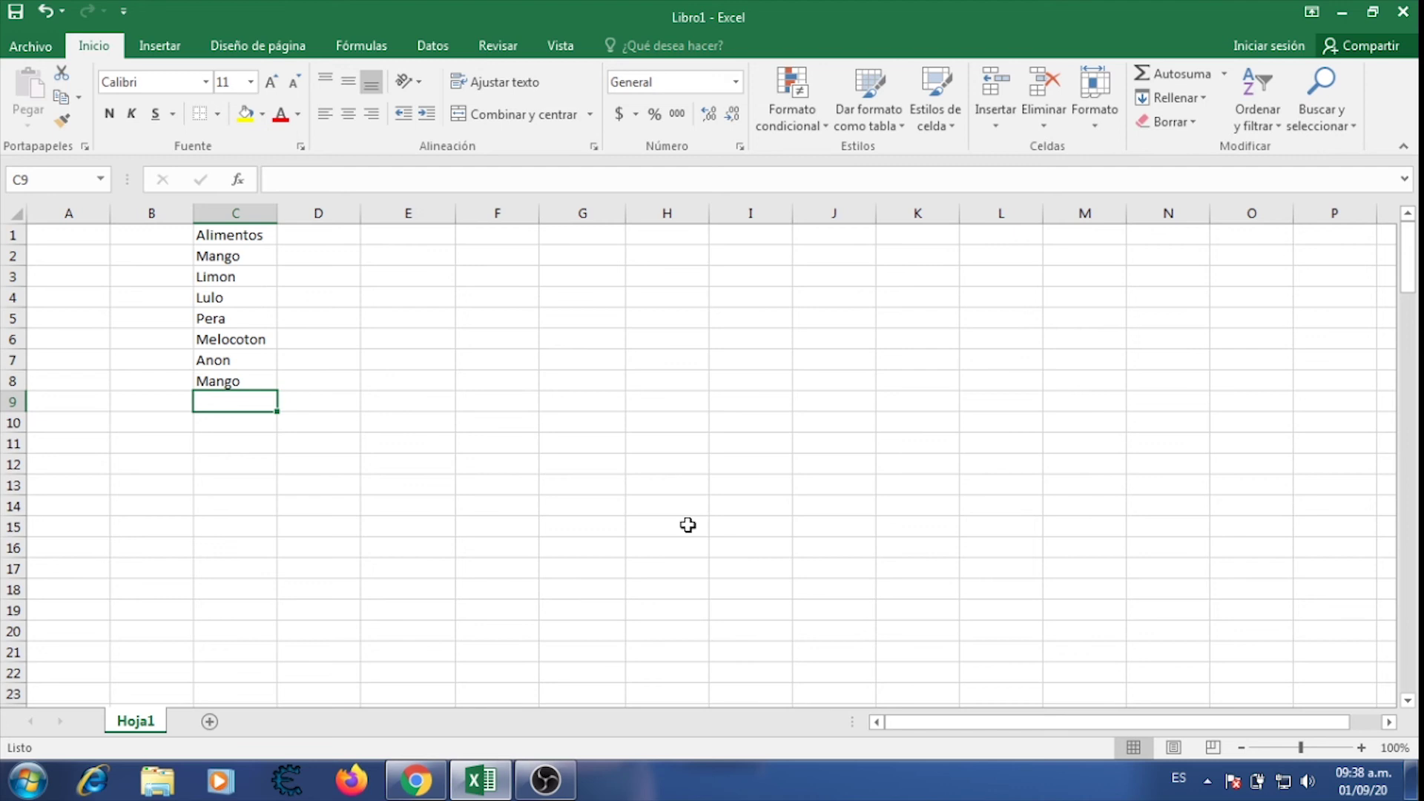
text(Lul)
key(Return)
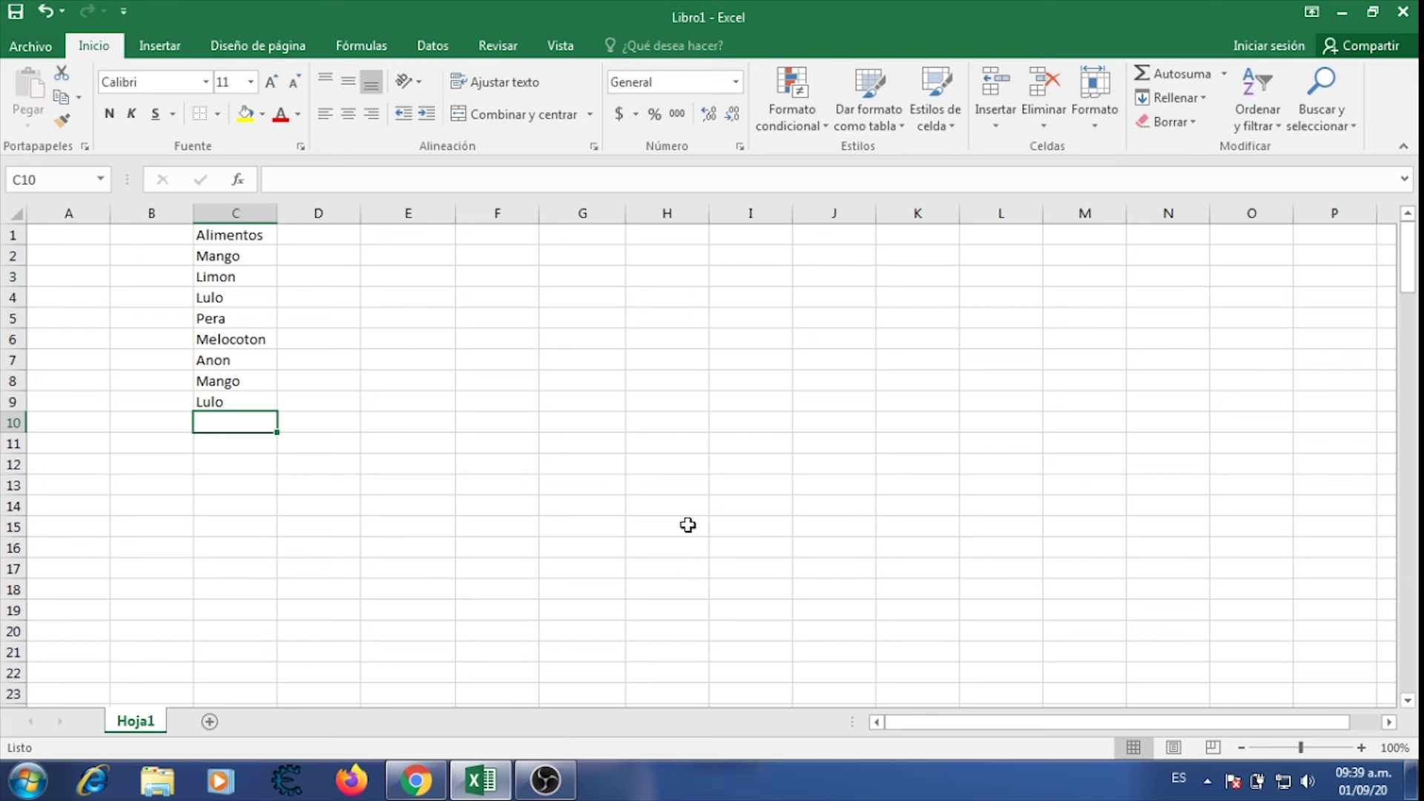
text(Limon)
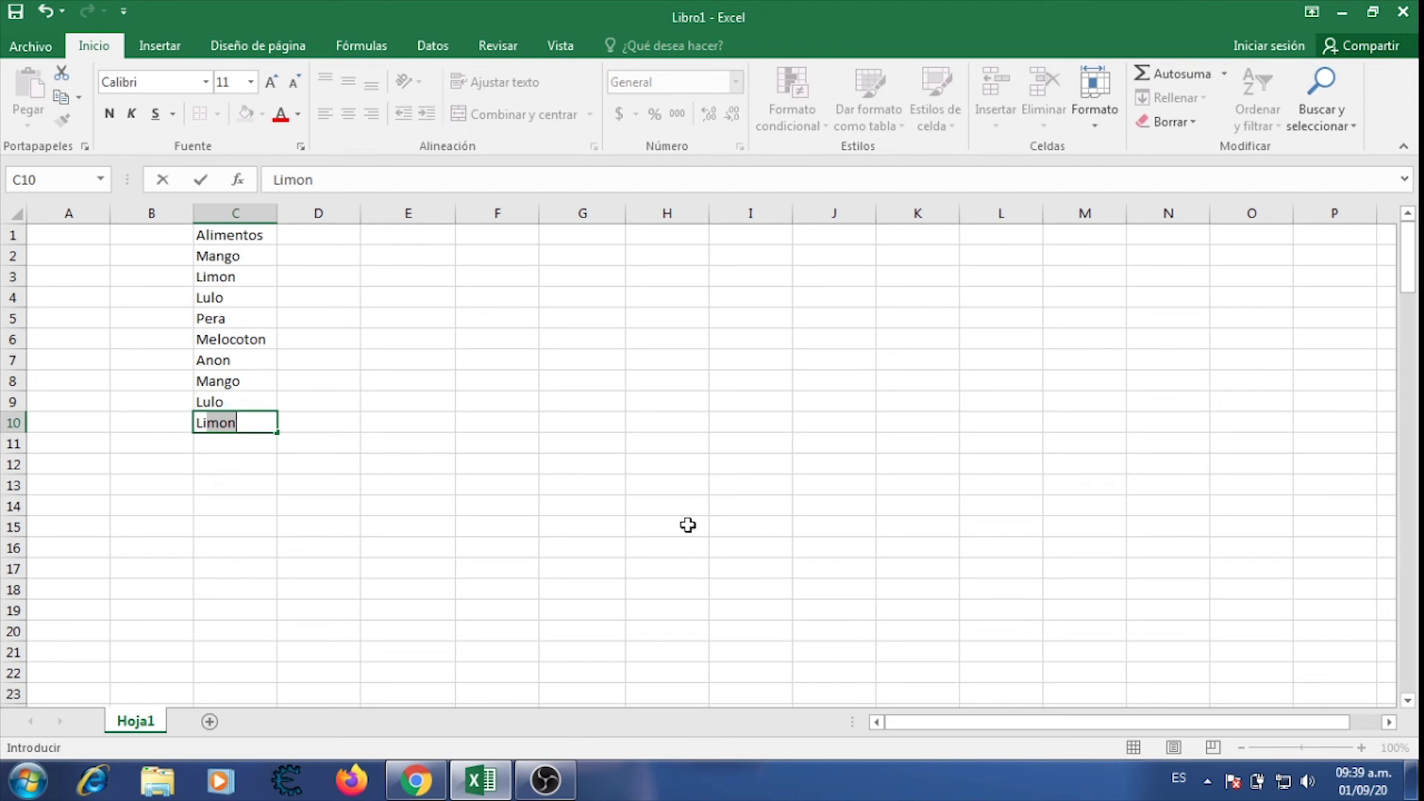
key(Return)
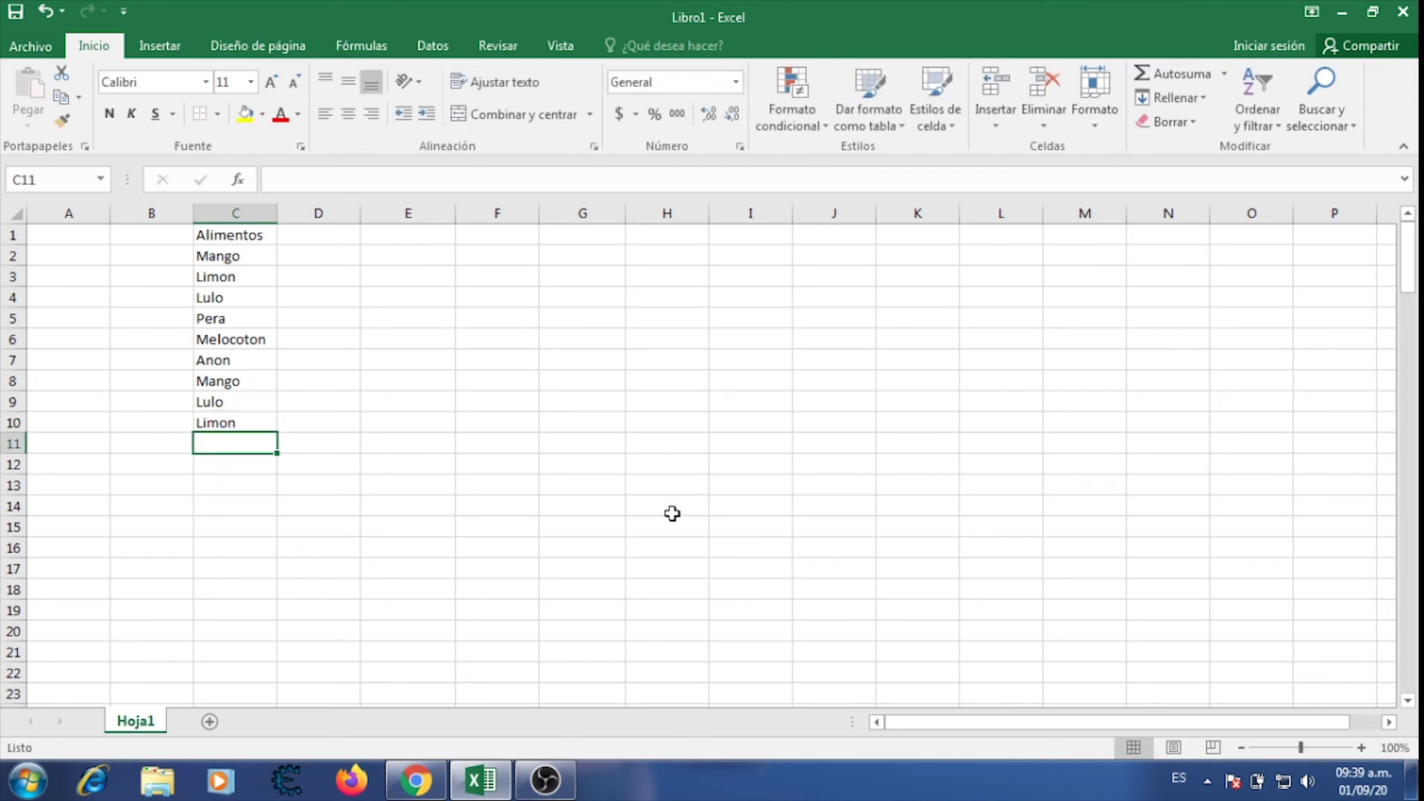
Select column C and sort it A to Z.
click(242, 232)
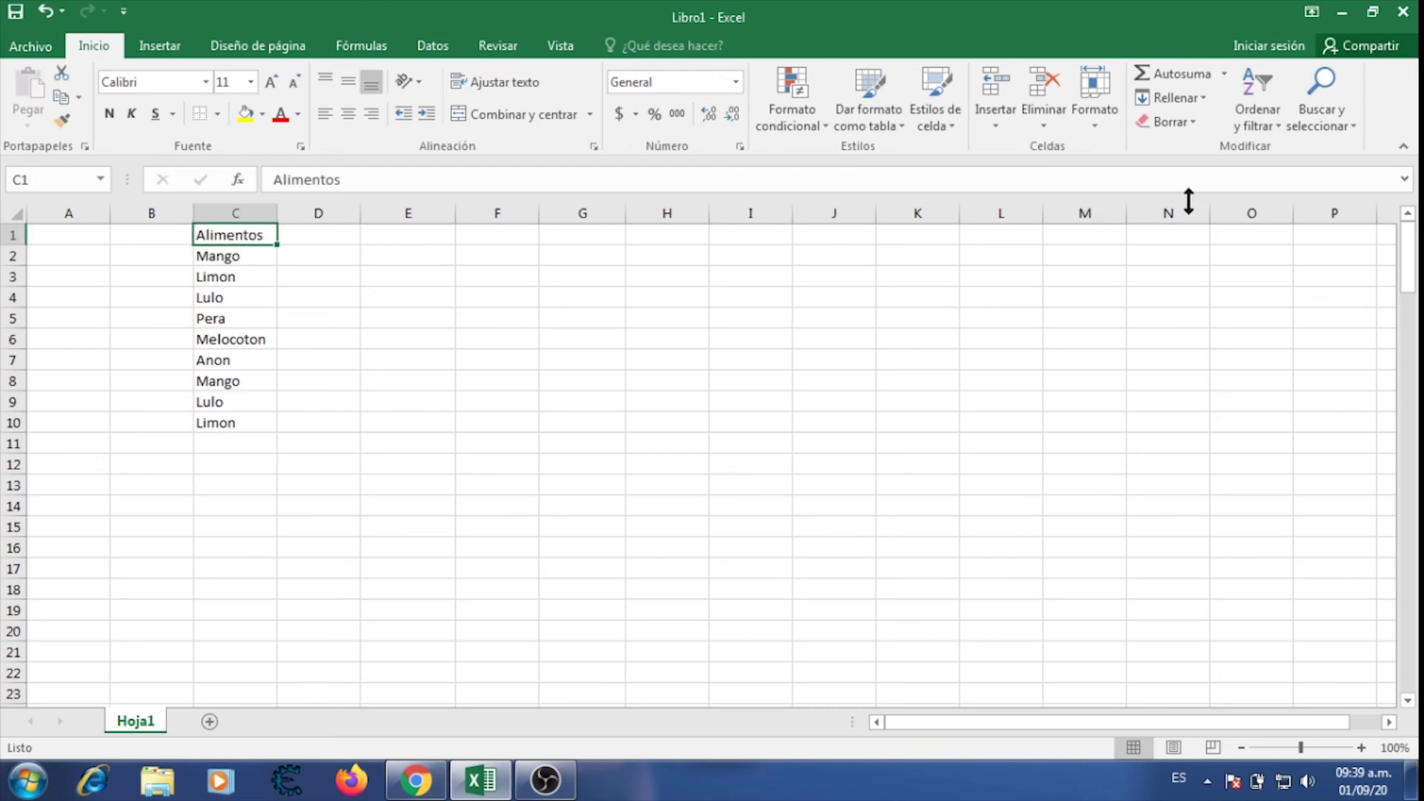
click(1276, 122)
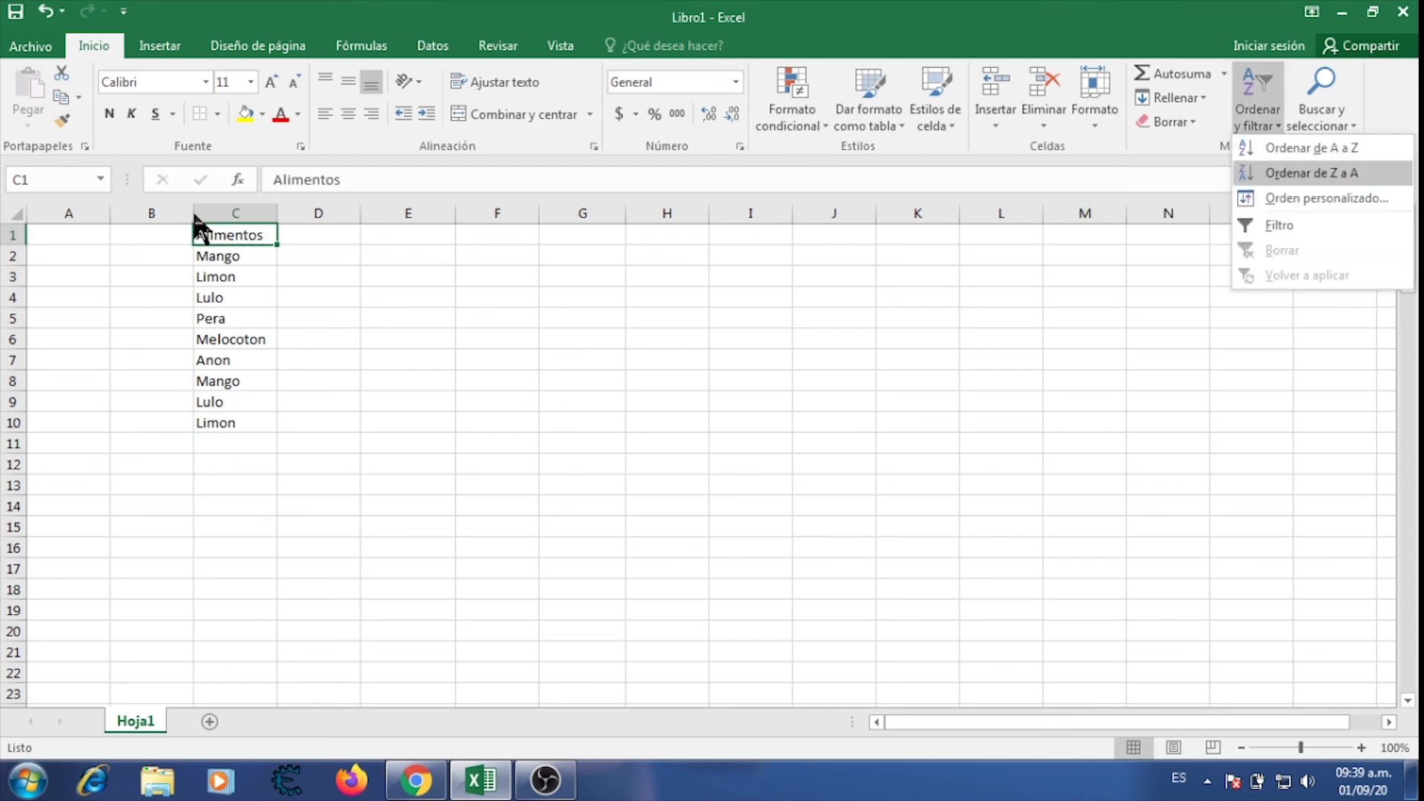
click(224, 210)
click(226, 208)
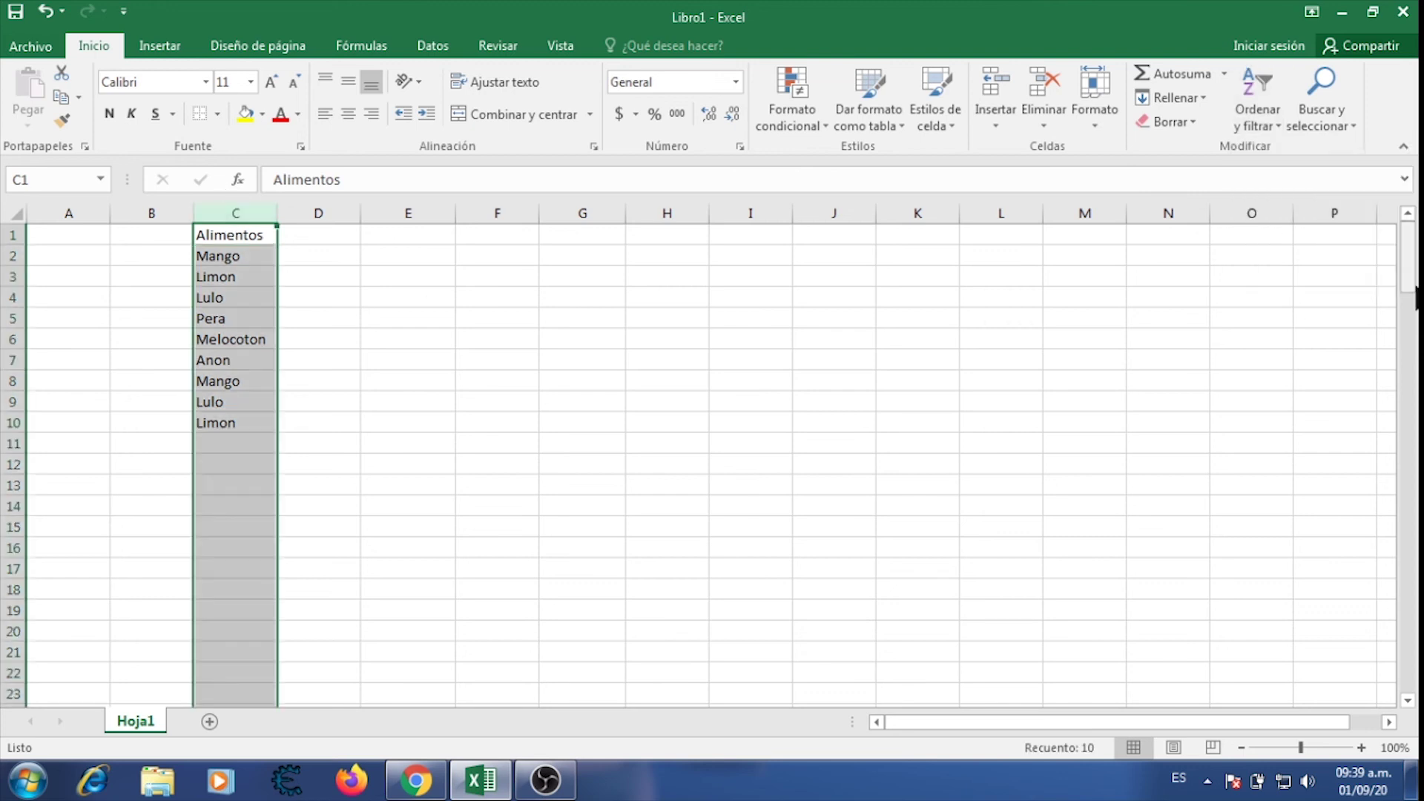
click(1273, 115)
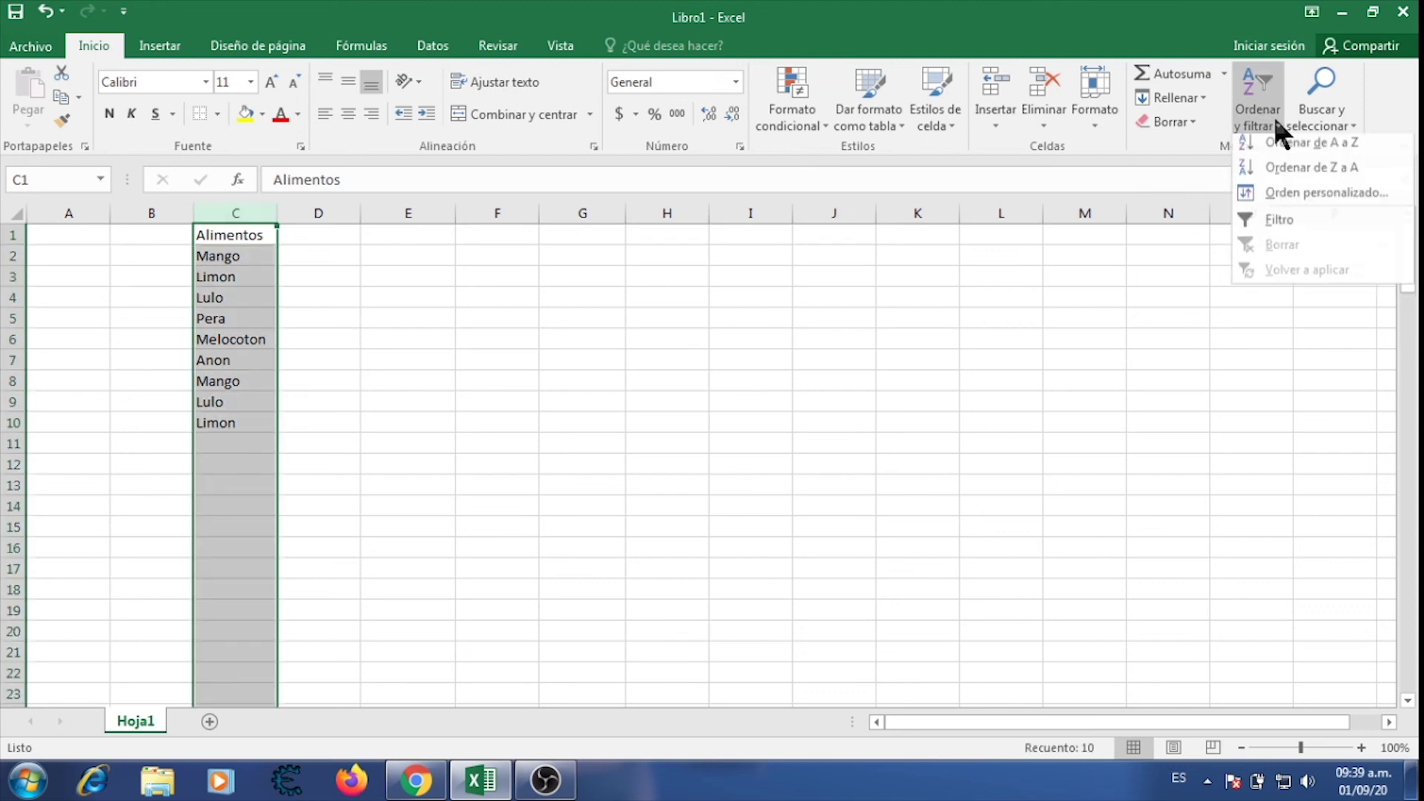
click(1324, 146)
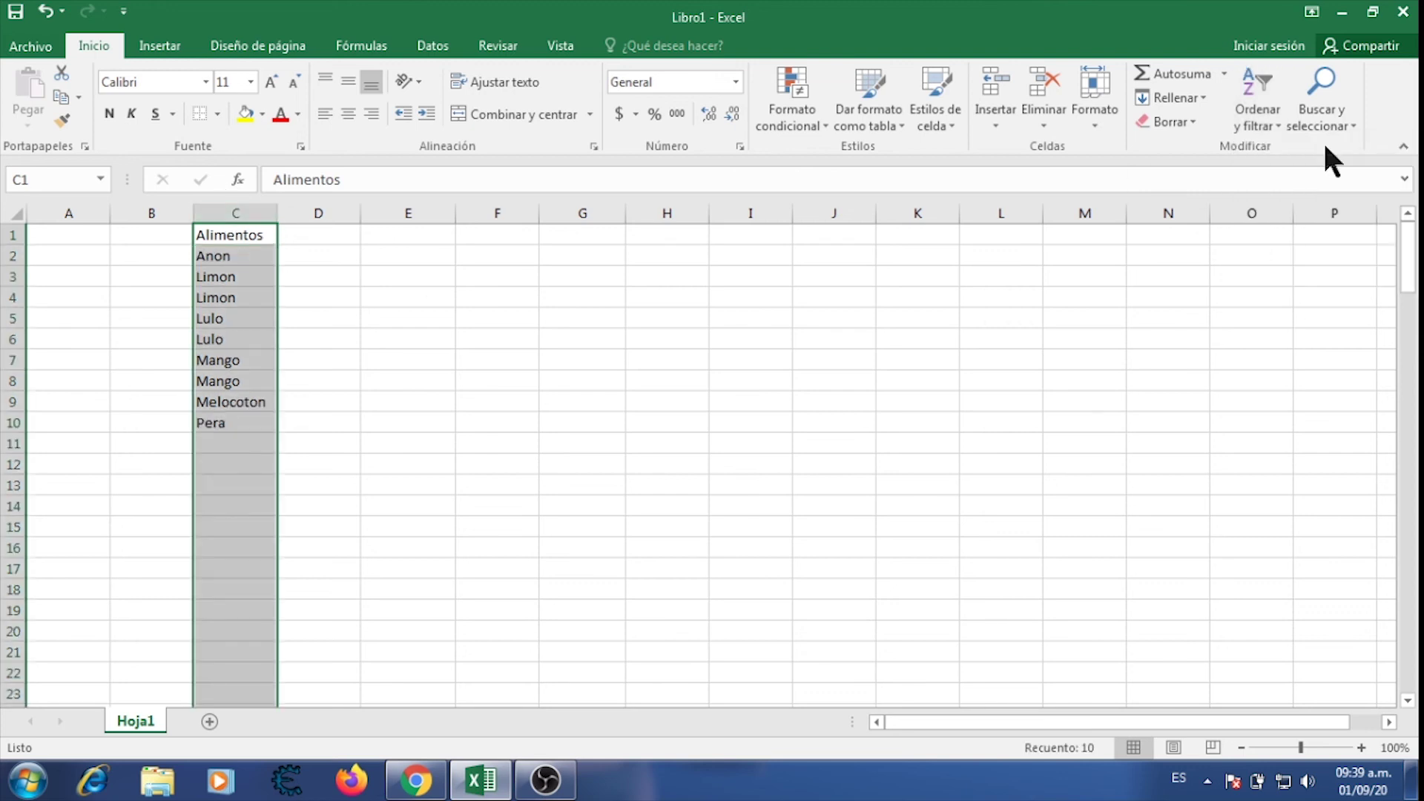
click(391, 319)
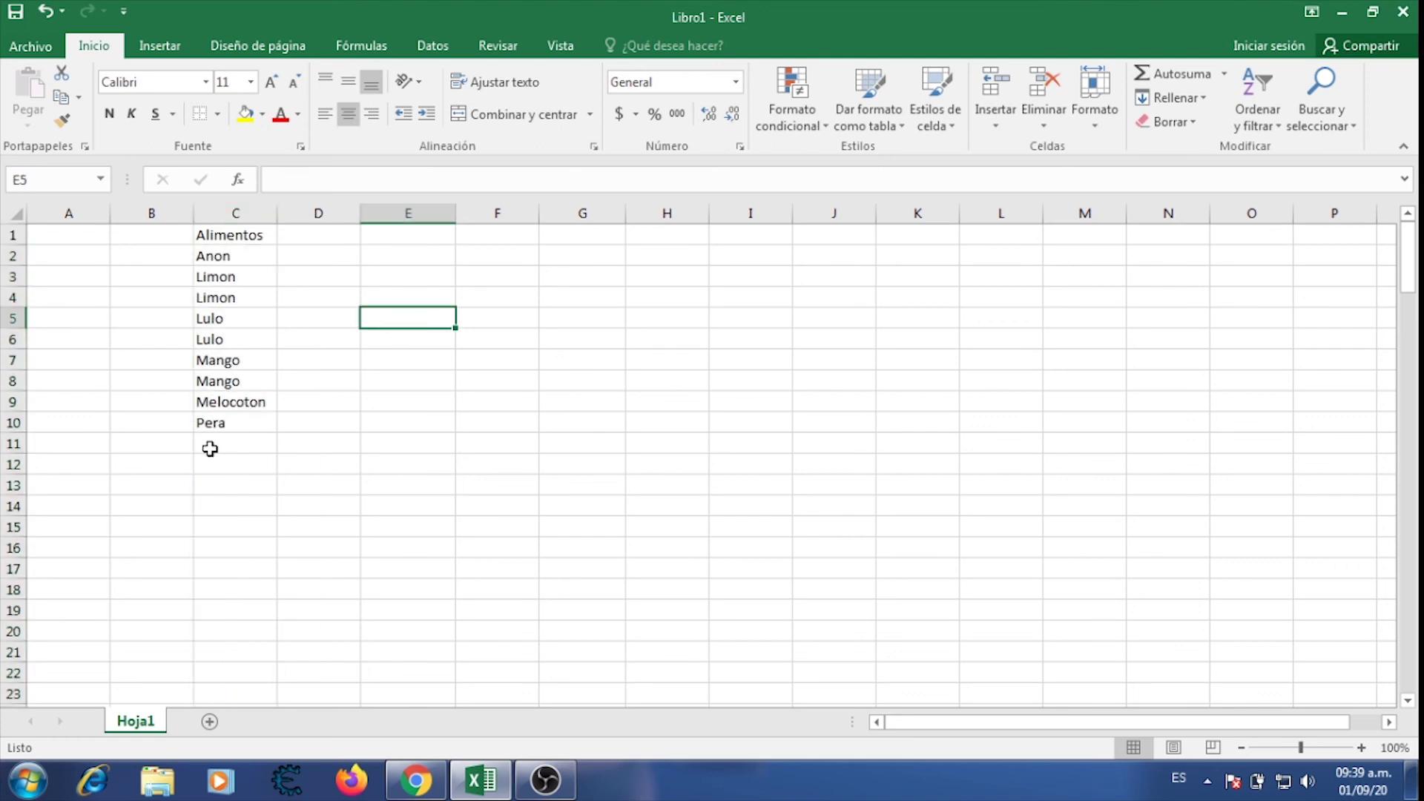
Try a Z to A sort on column C, then restore the A to Z order.
click(234, 213)
click(1275, 115)
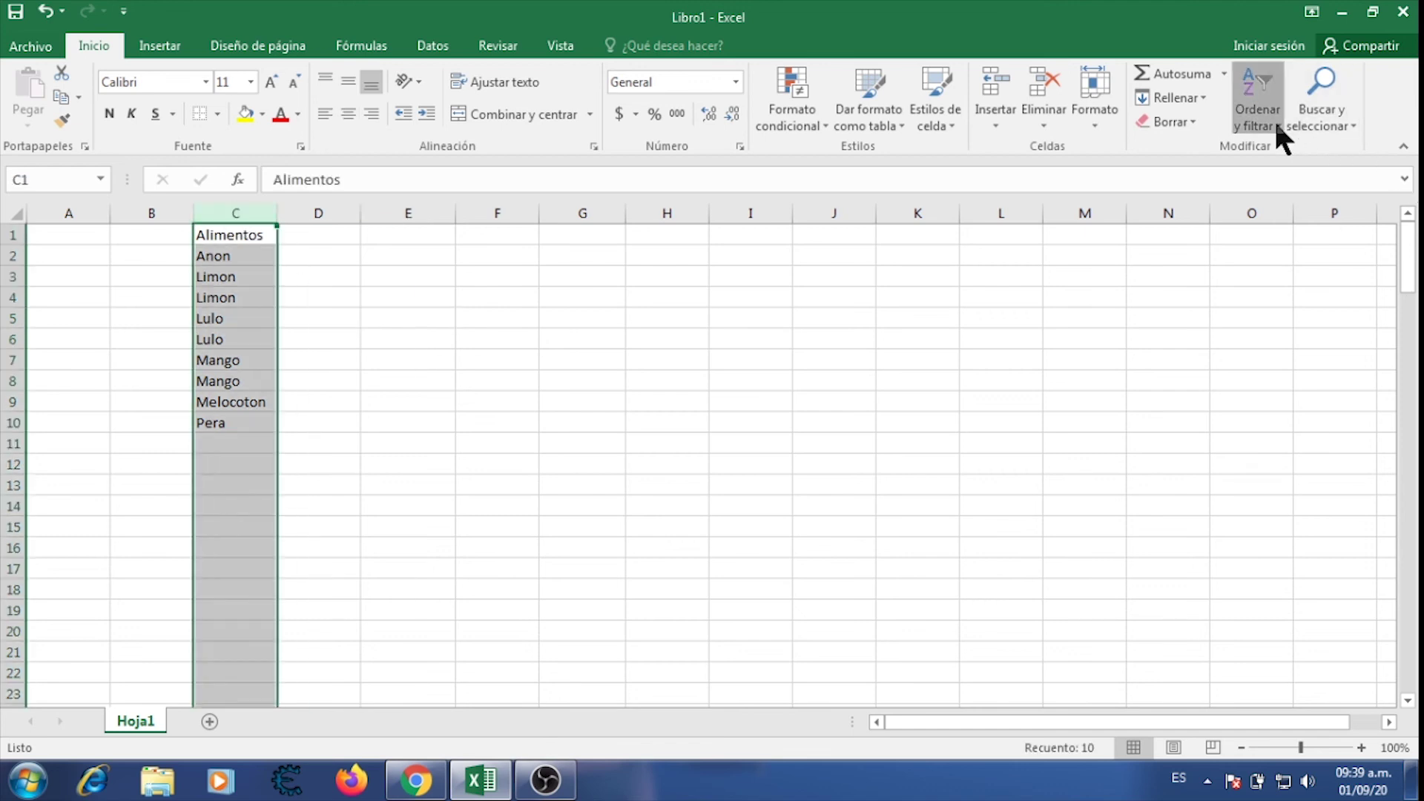
click(1309, 172)
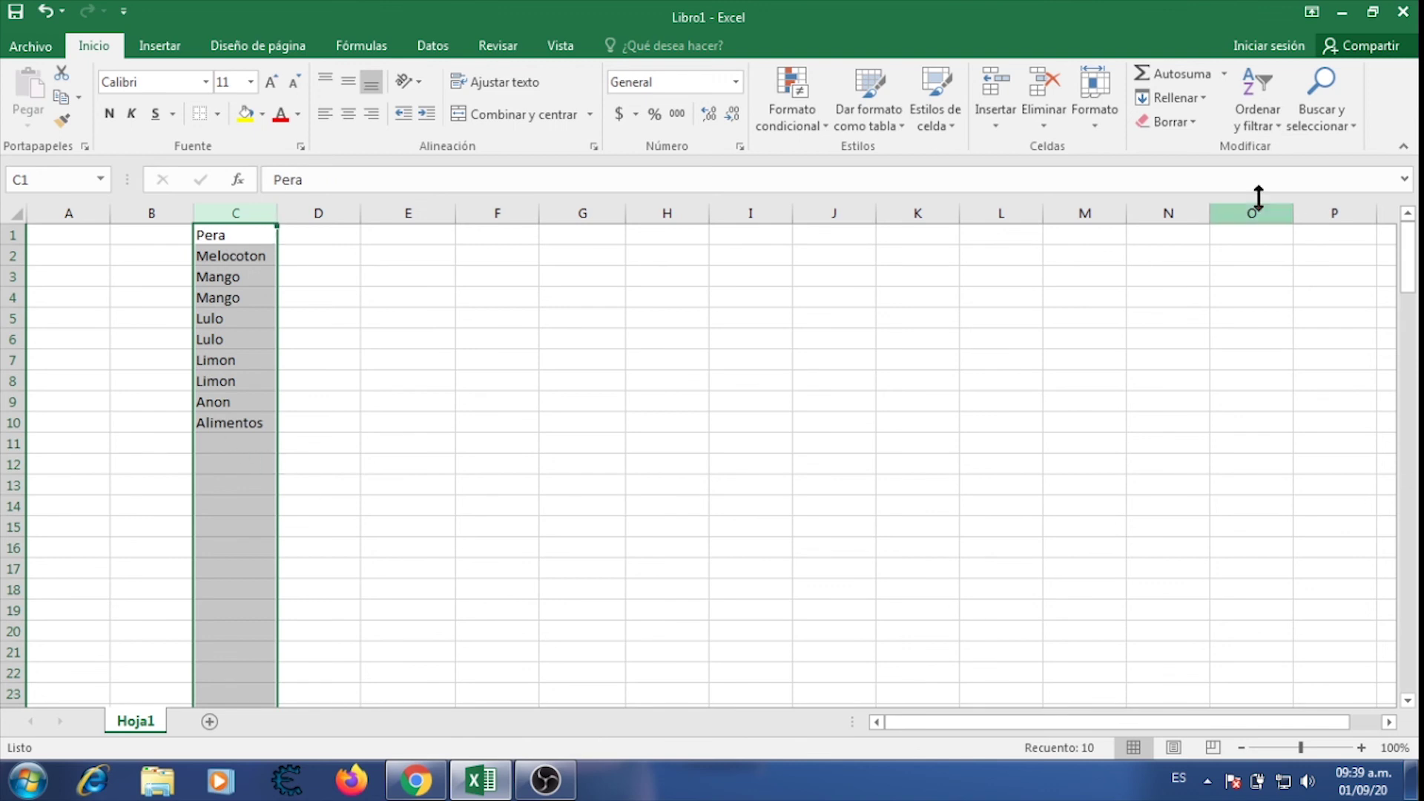
click(1281, 123)
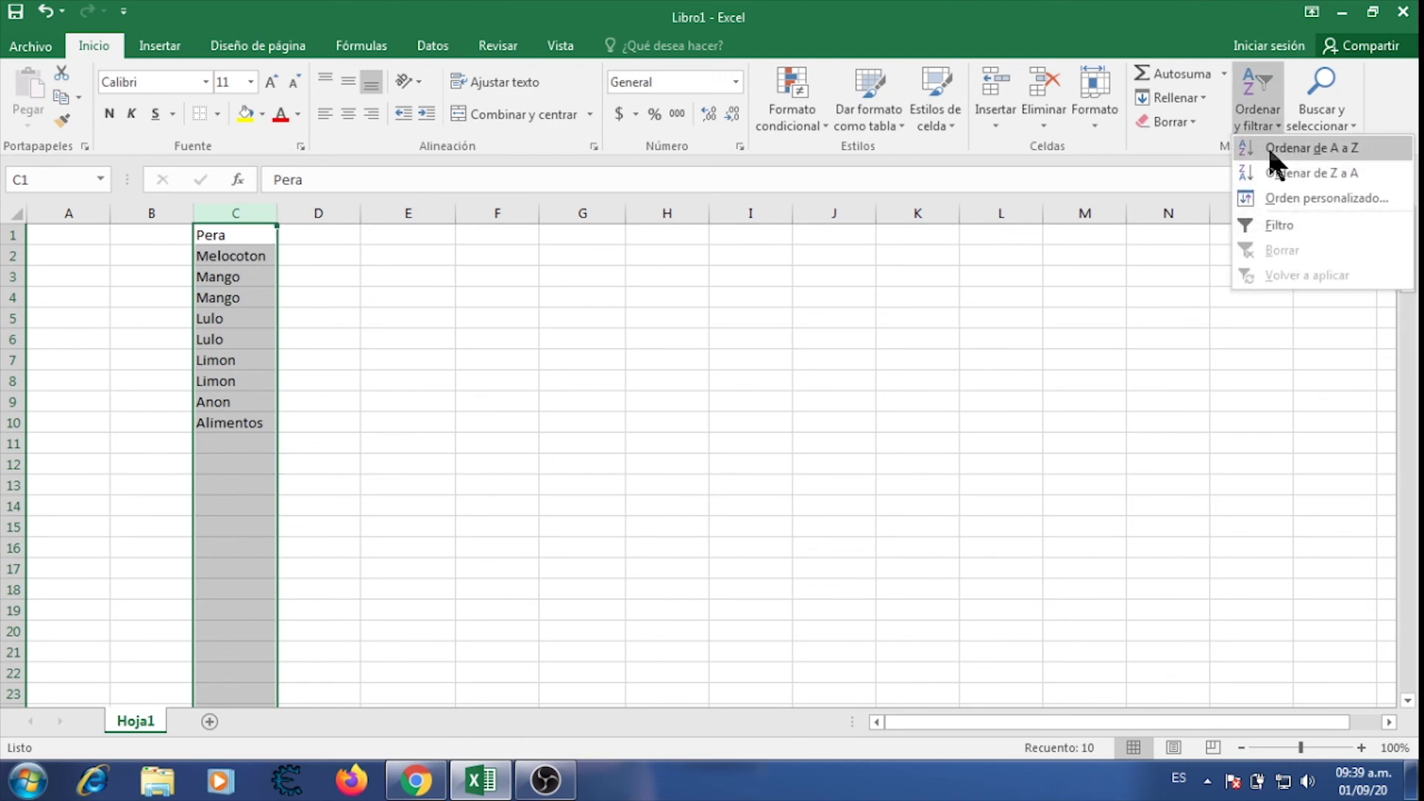
click(1268, 148)
click(343, 303)
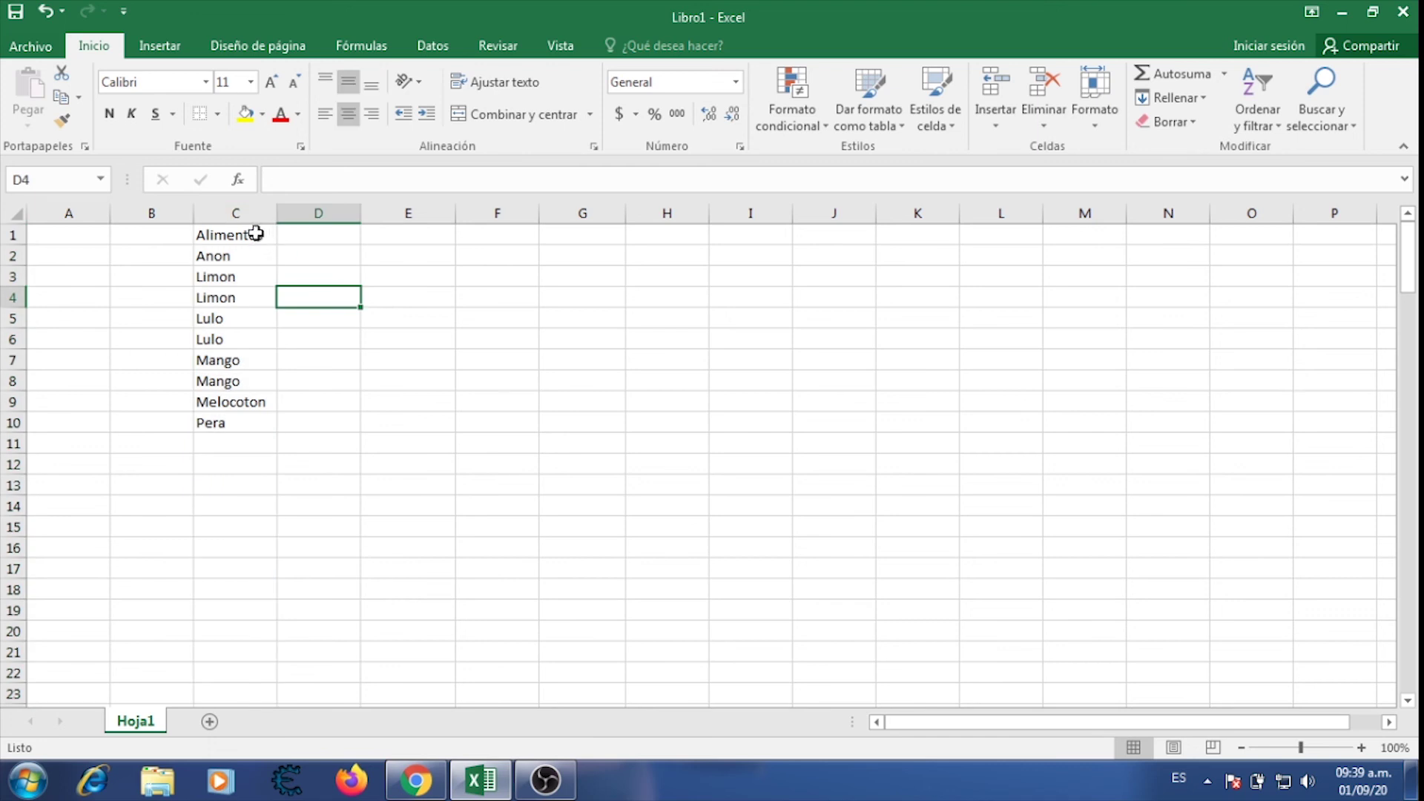
click(256, 233)
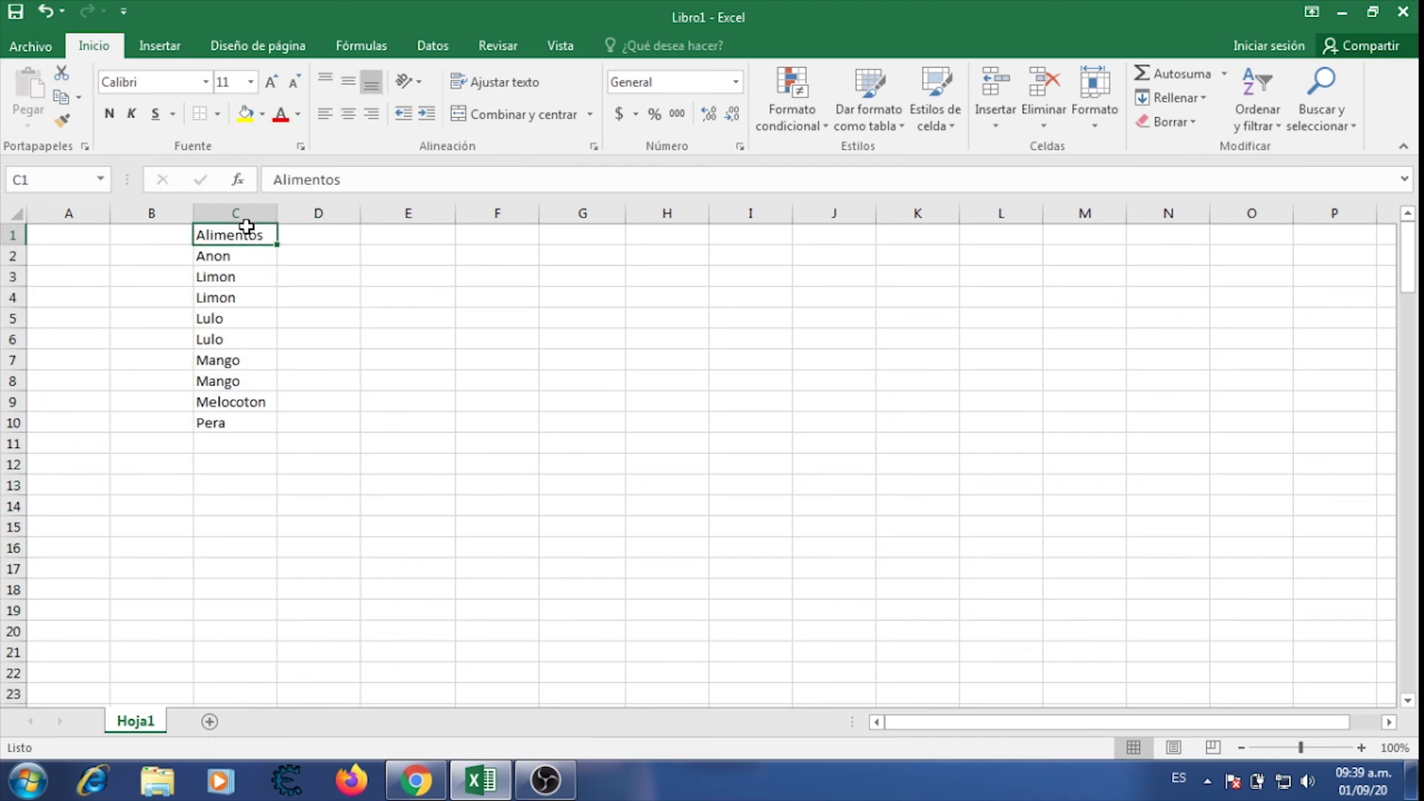
click(1271, 128)
Turn on the Alimentos filter and narrow it to show only Lulo.
click(1265, 223)
click(266, 234)
click(63, 437)
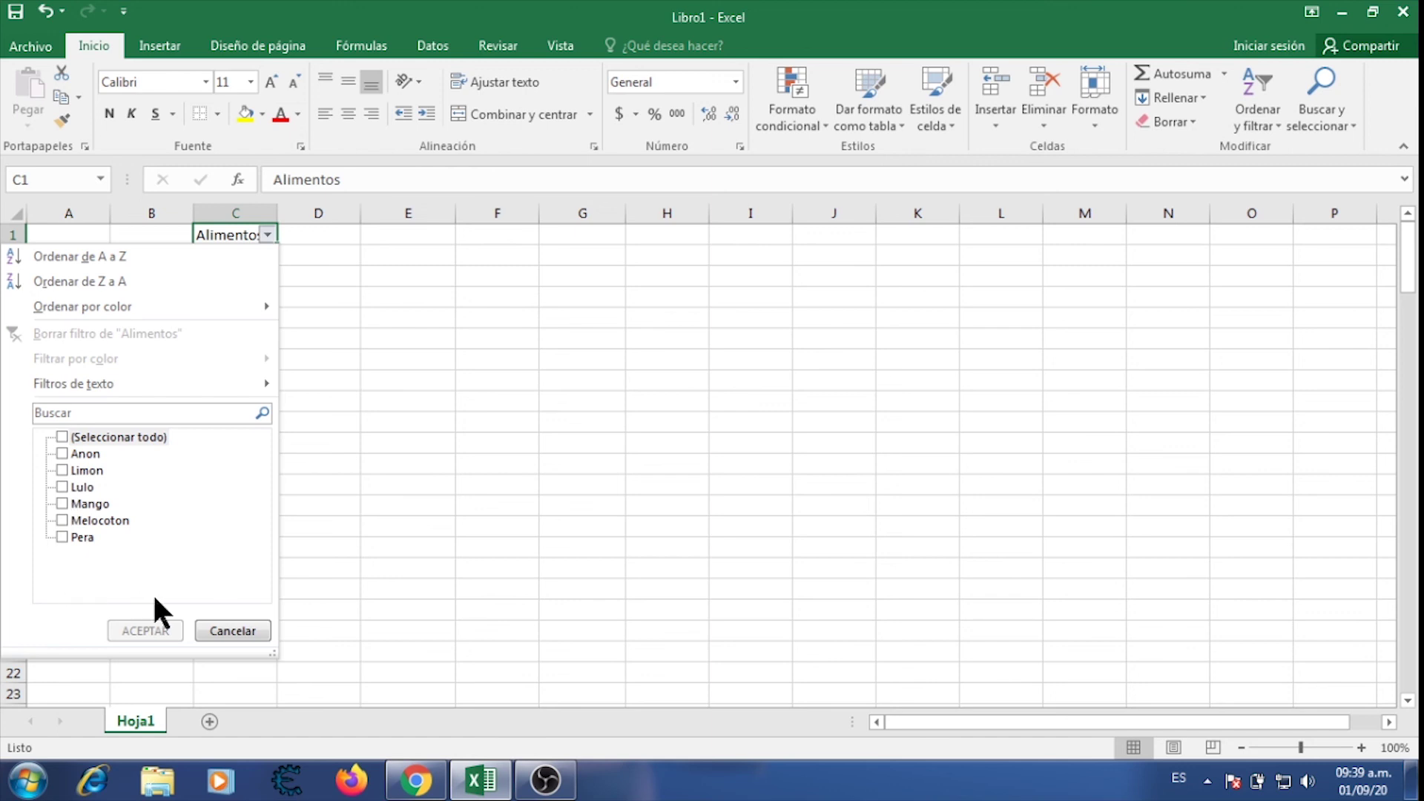
click(251, 632)
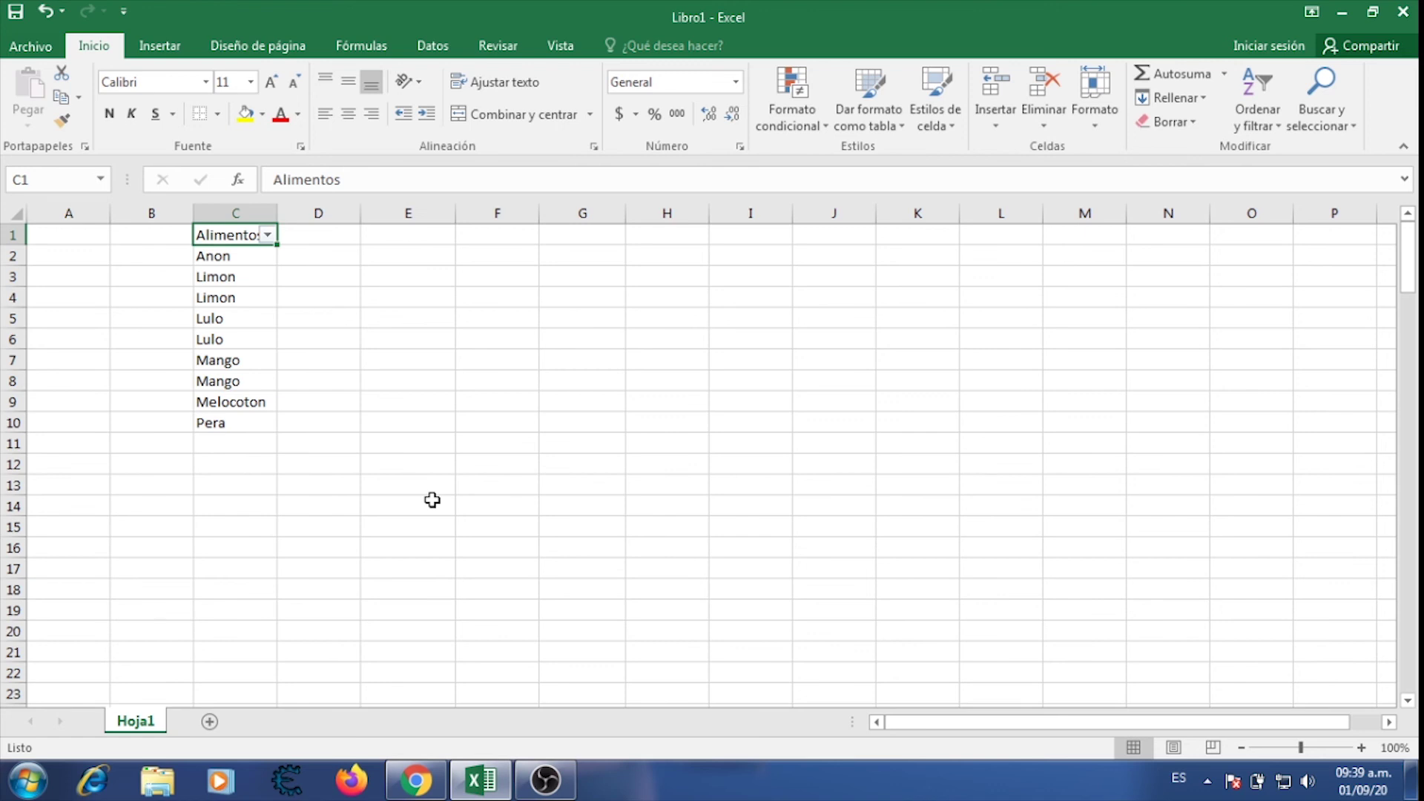
click(266, 234)
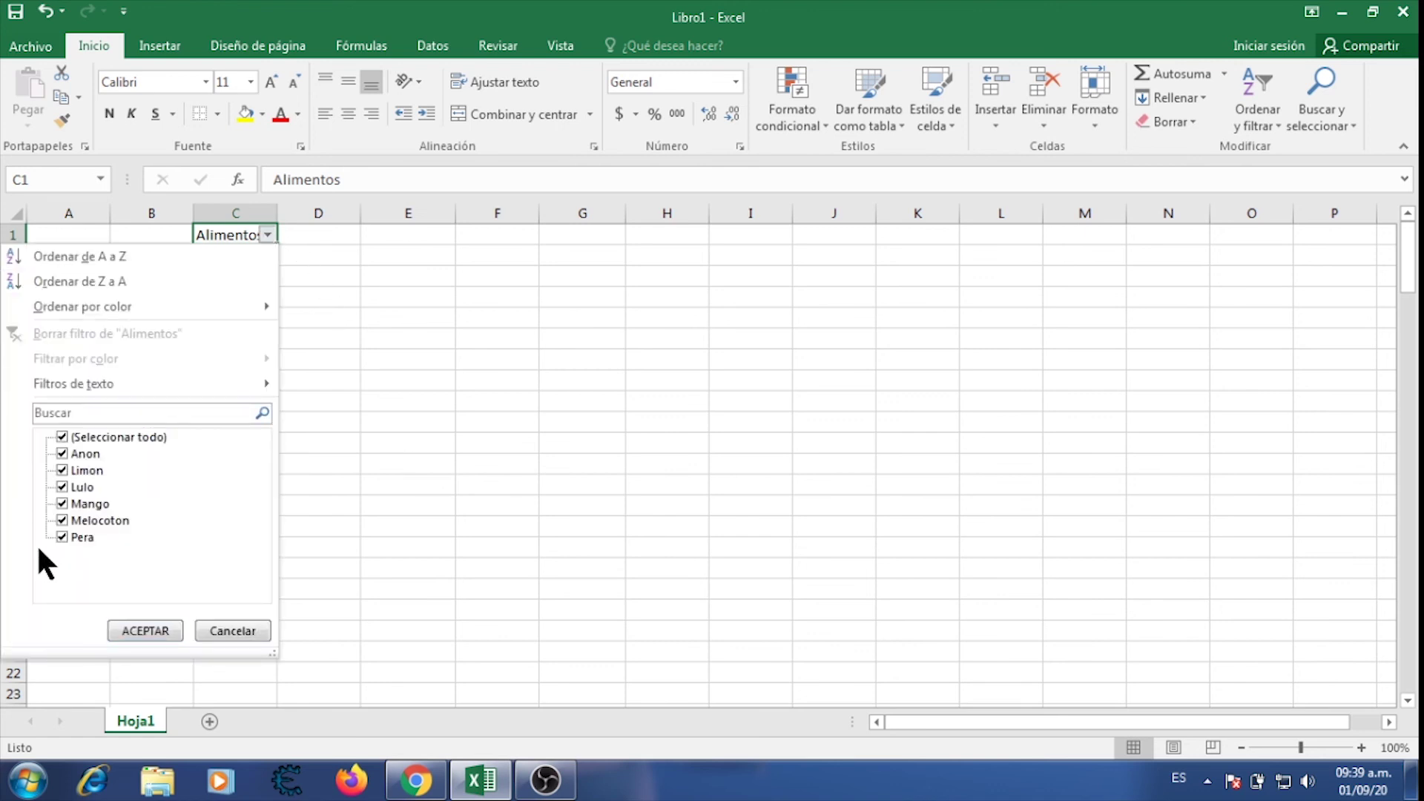
click(62, 437)
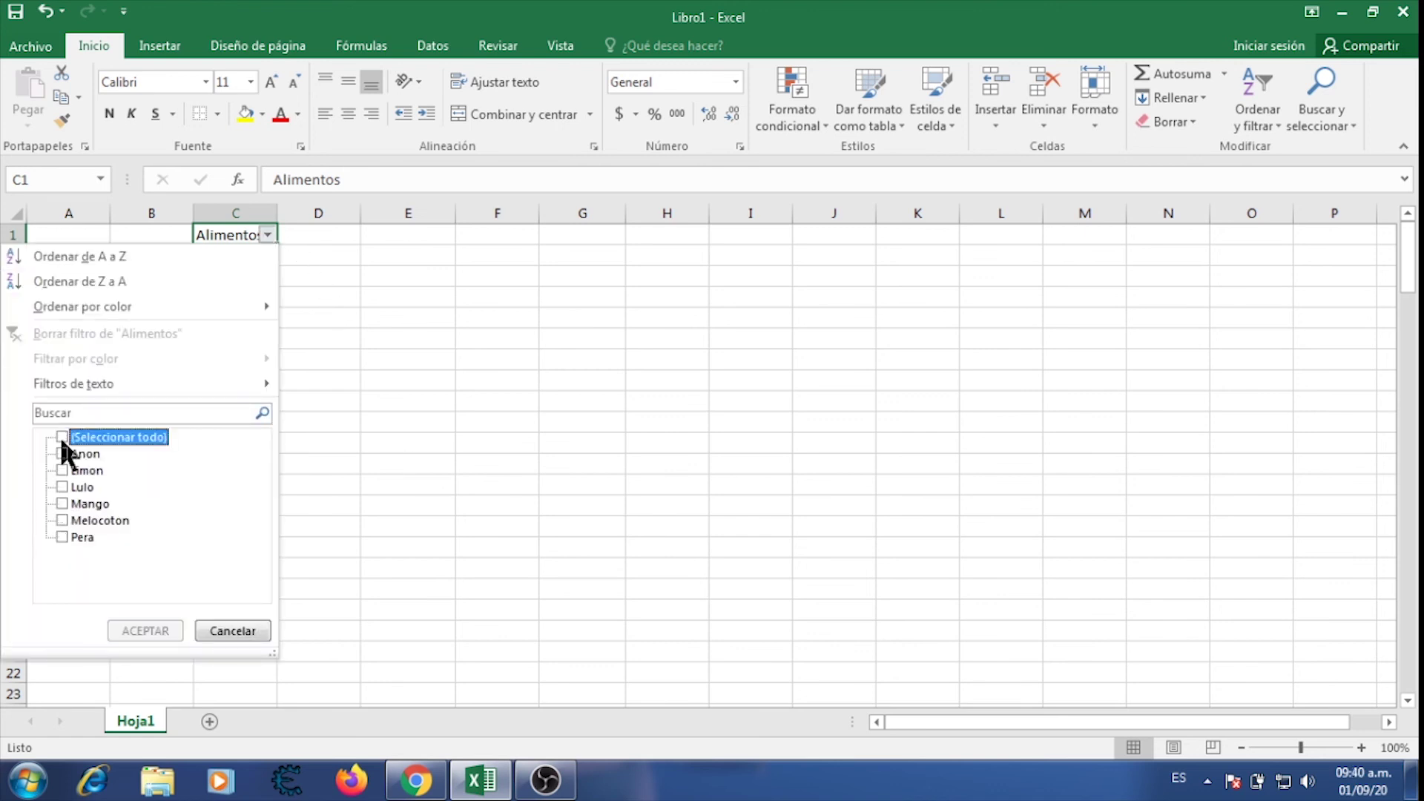
click(62, 486)
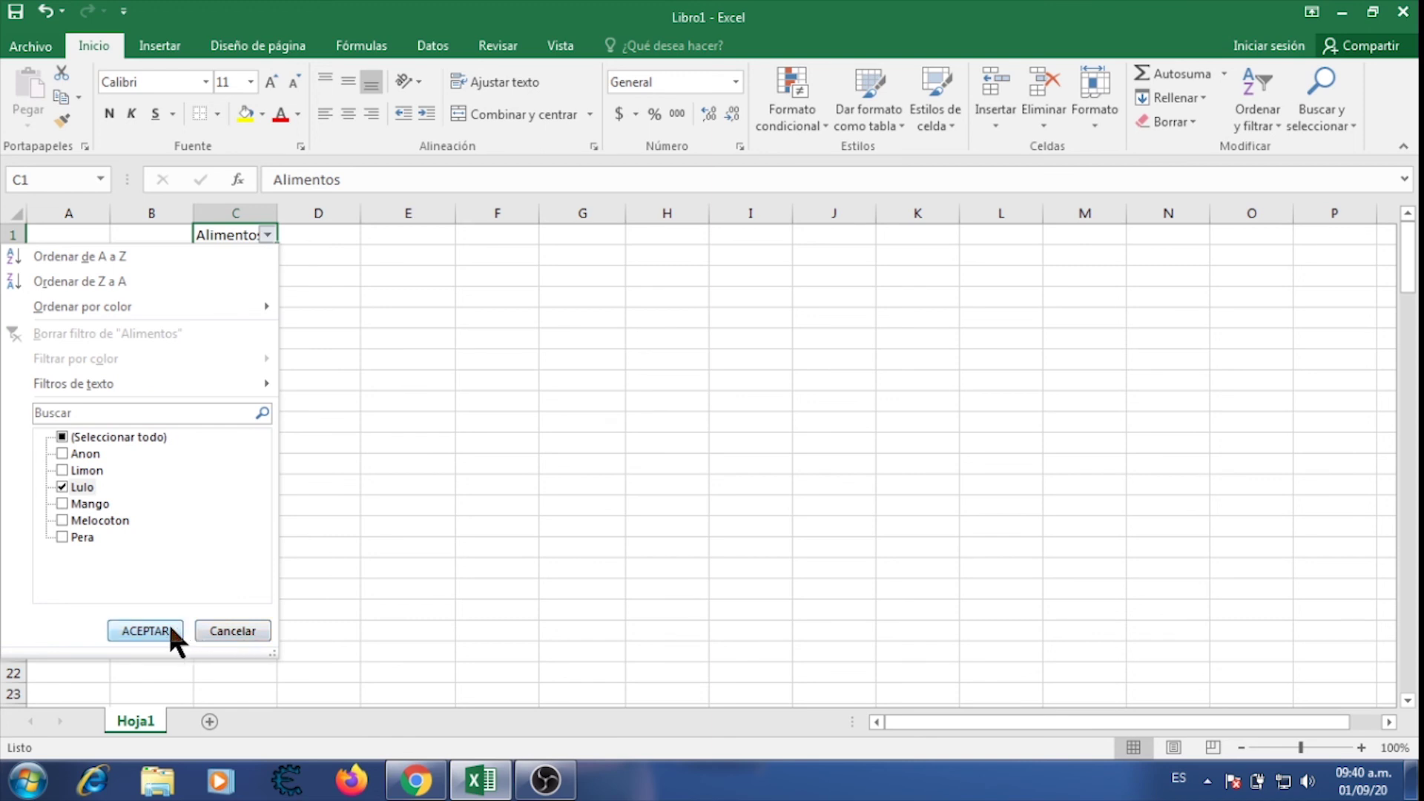
click(146, 630)
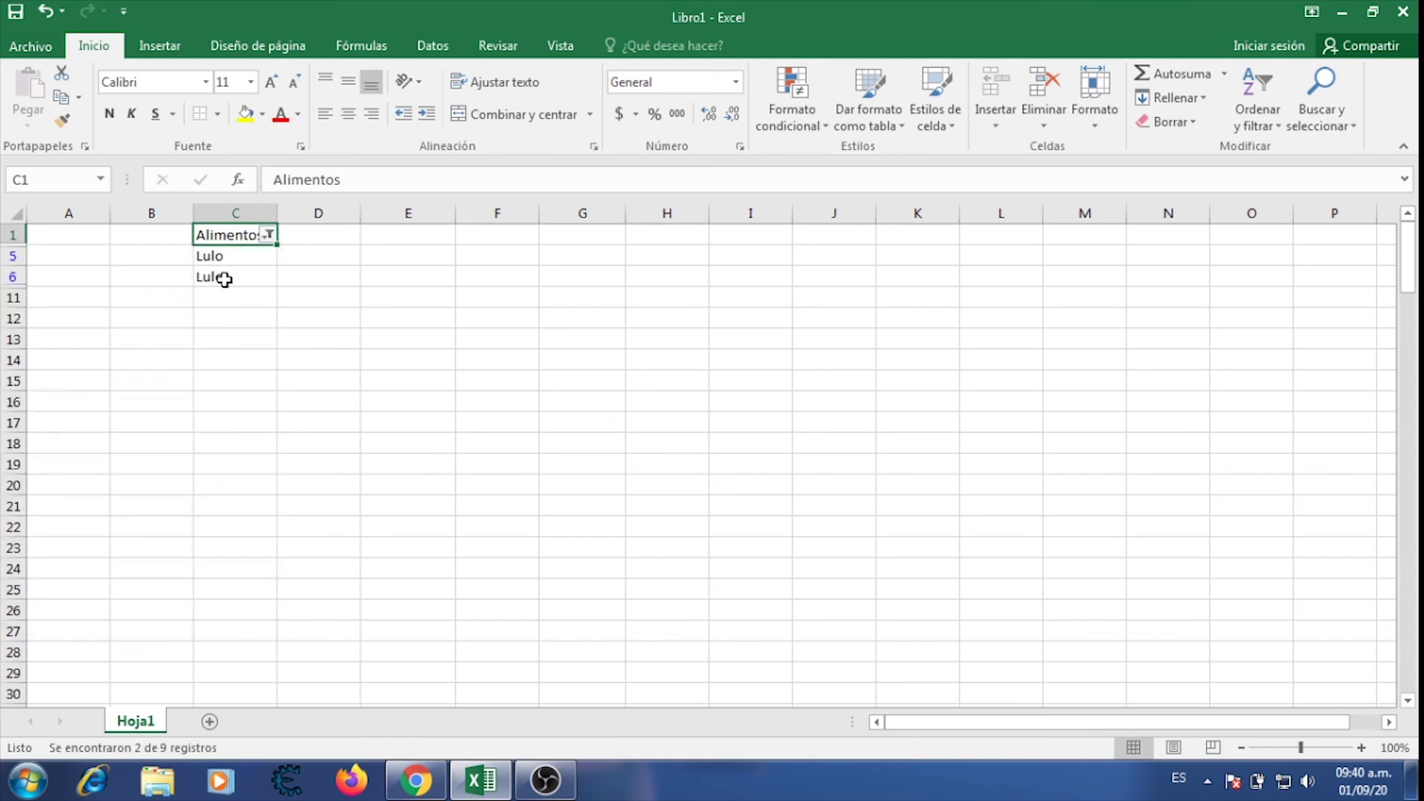
Reselect all fruits in the filter so every row shows again.
click(268, 235)
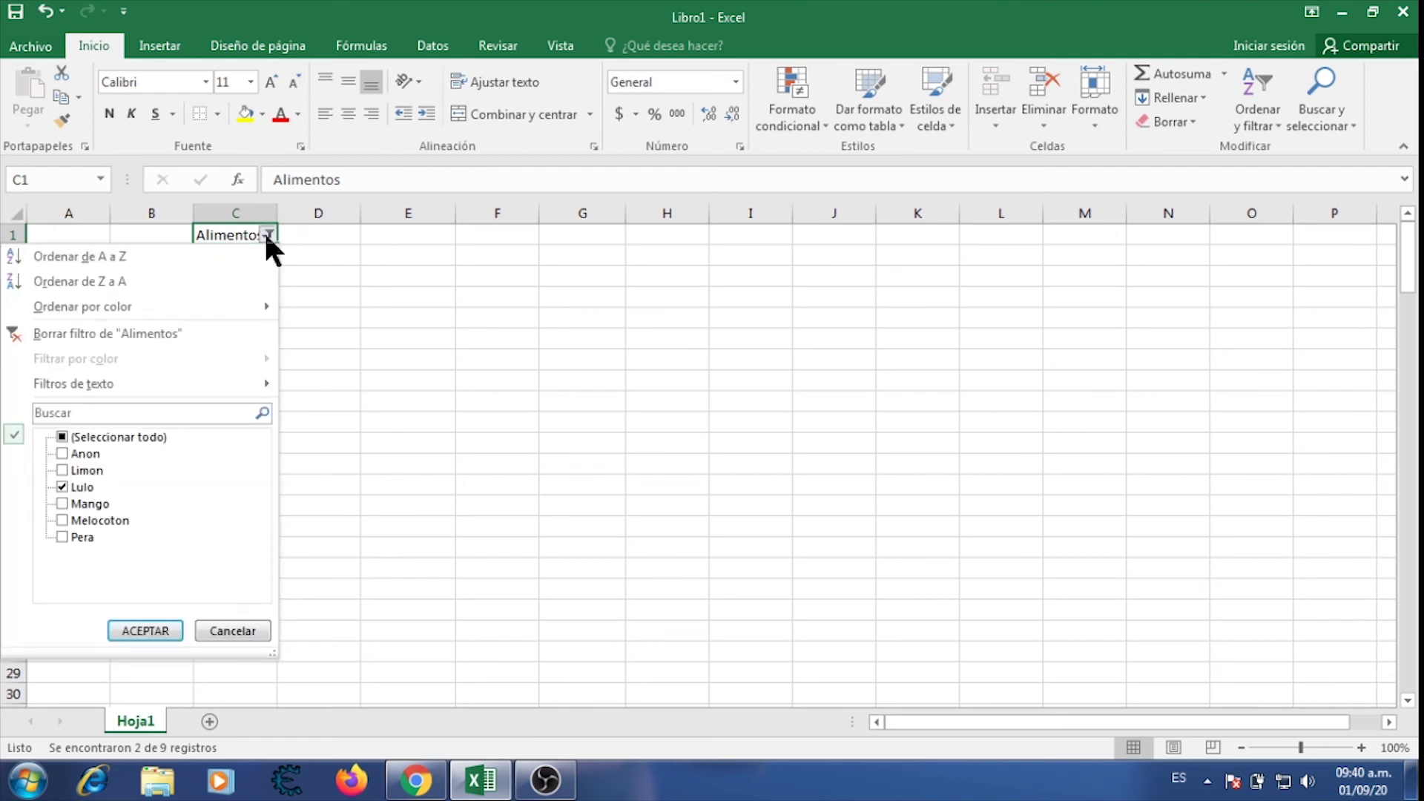
click(63, 438)
click(126, 627)
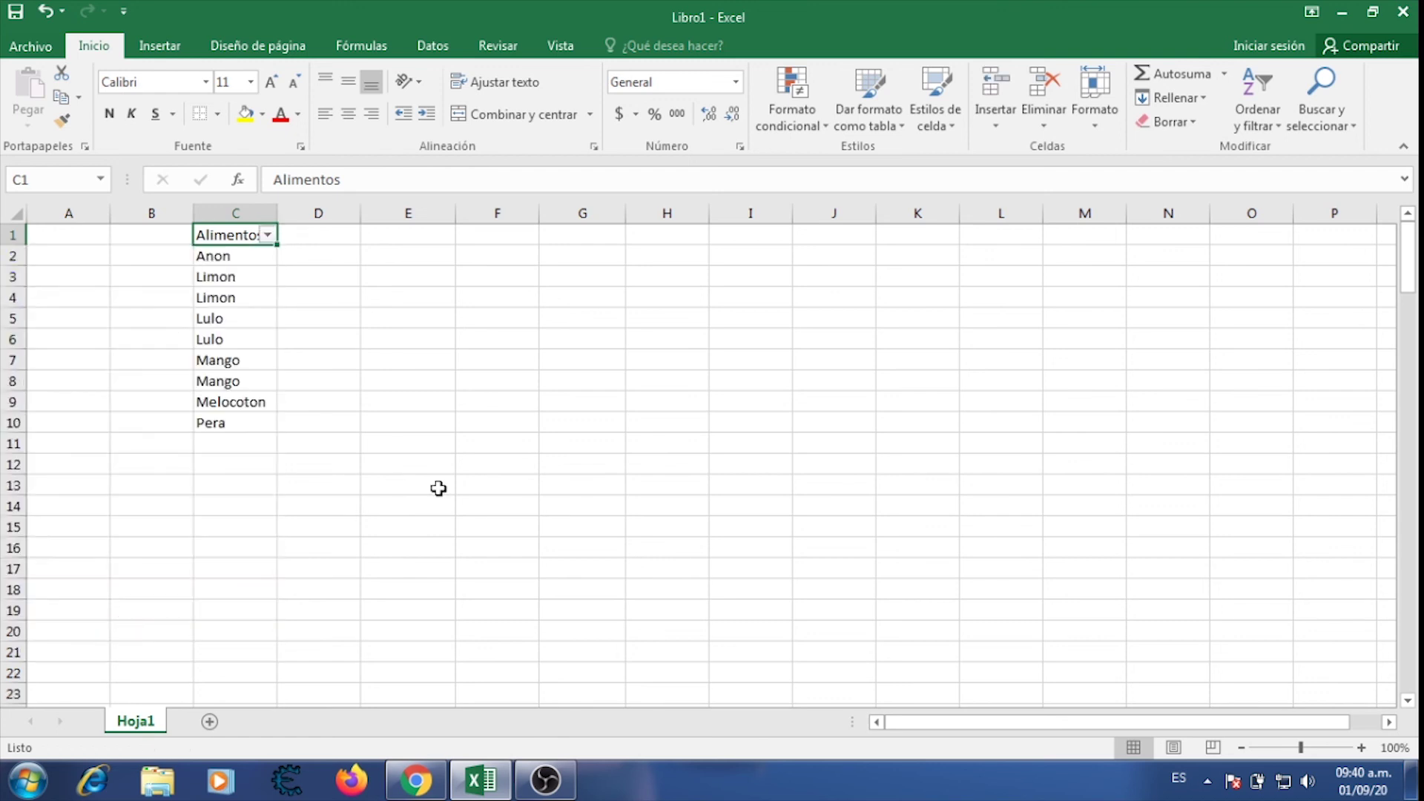
click(449, 478)
Type Mango, Limon and Pera into C11, C12 and C13.
click(225, 445)
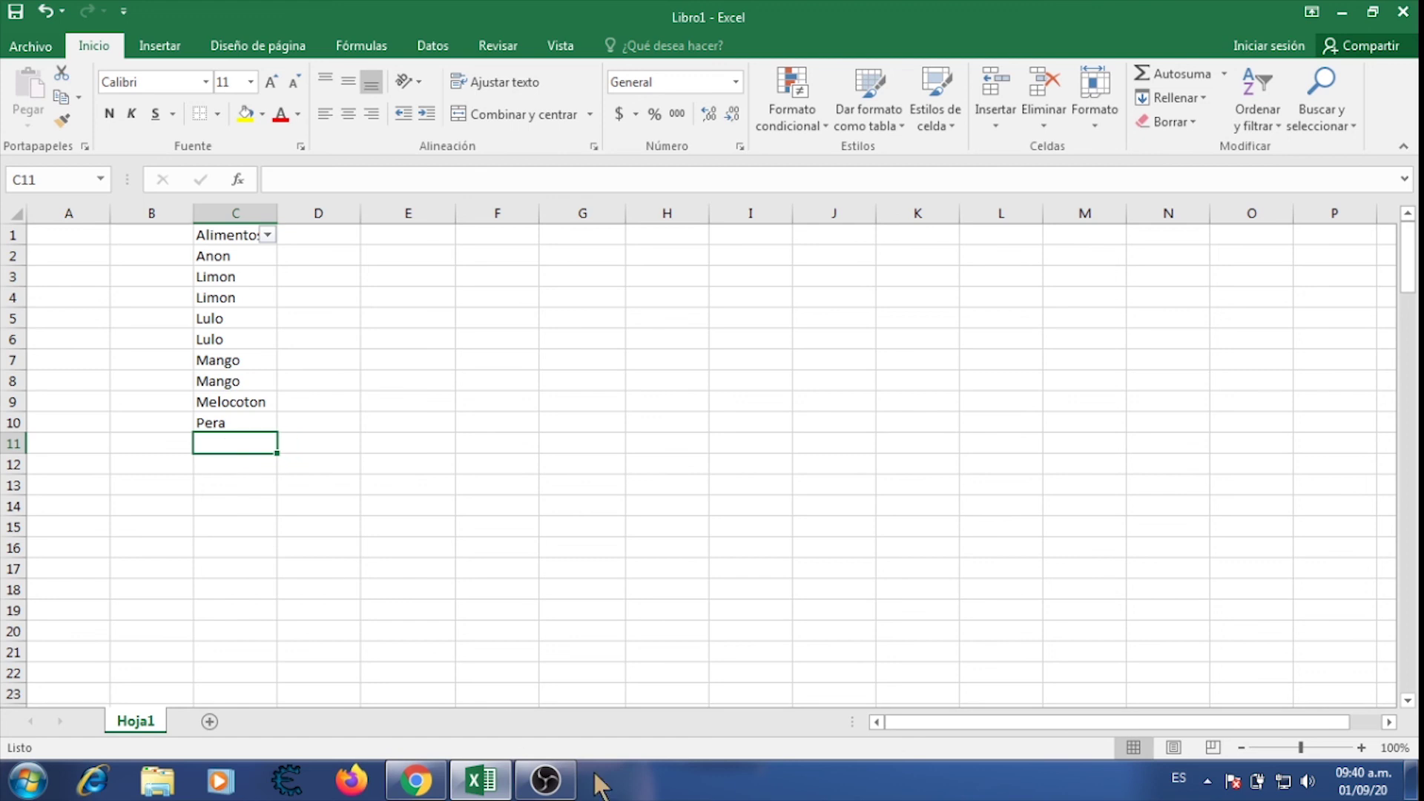
text(Mango)
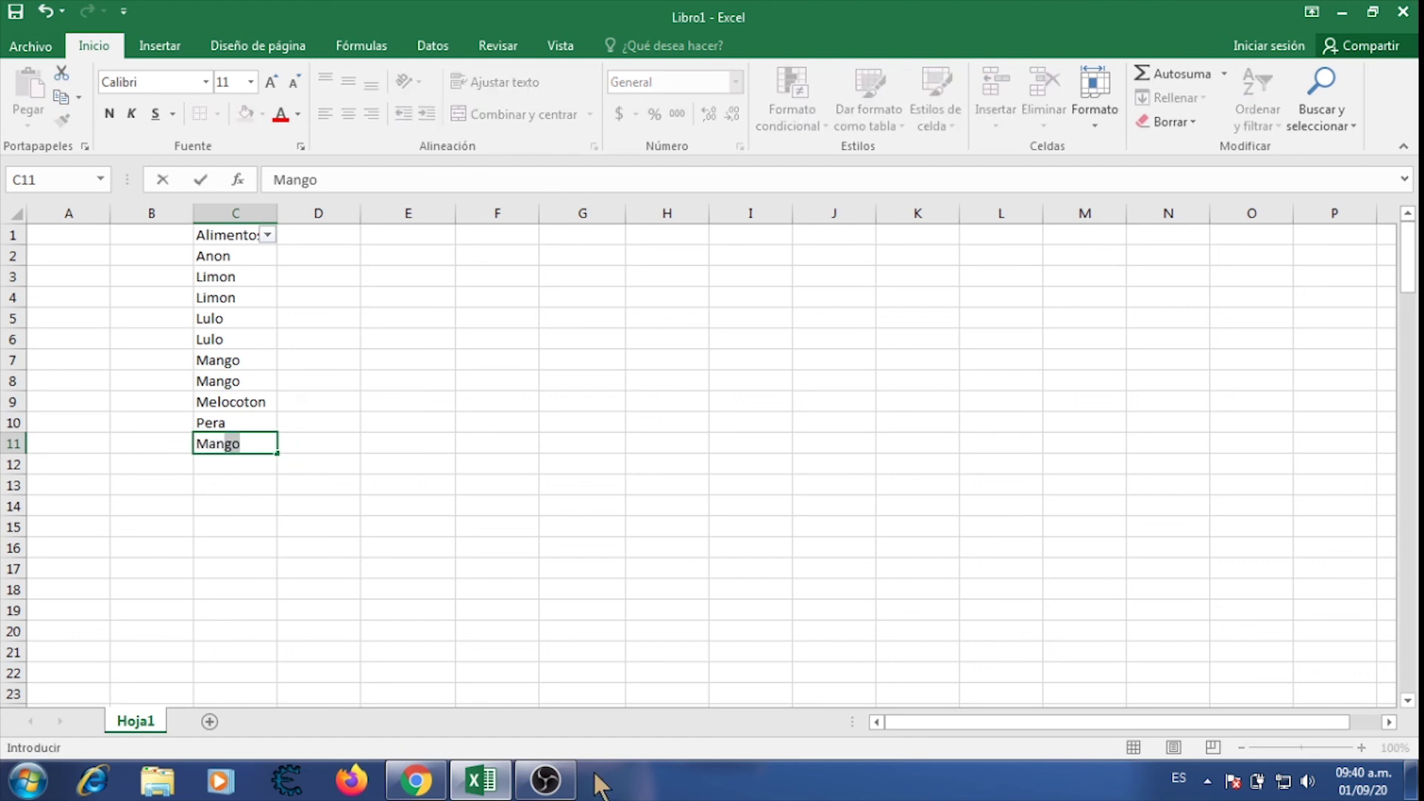
key(Return)
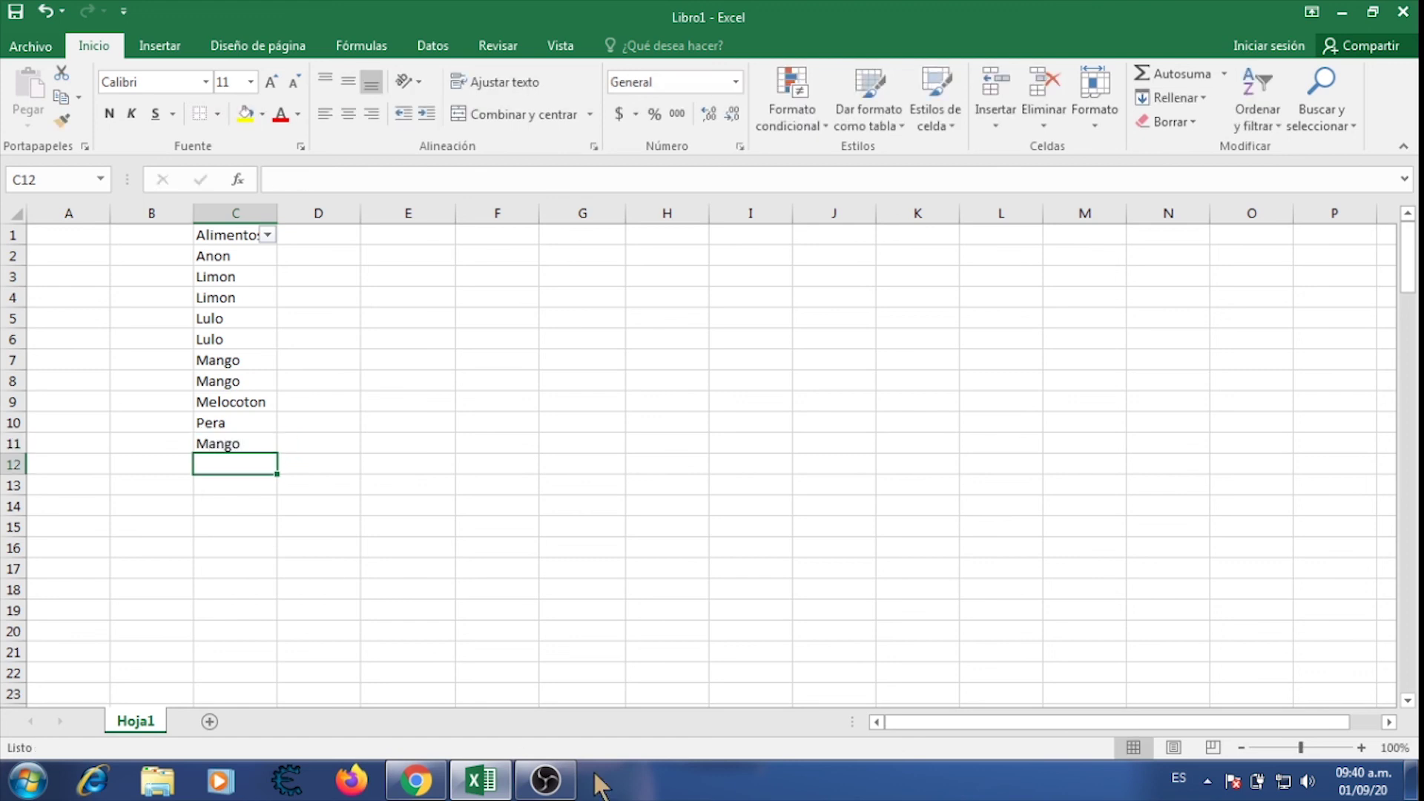
text(Limon)
key(Return)
text(Pe)
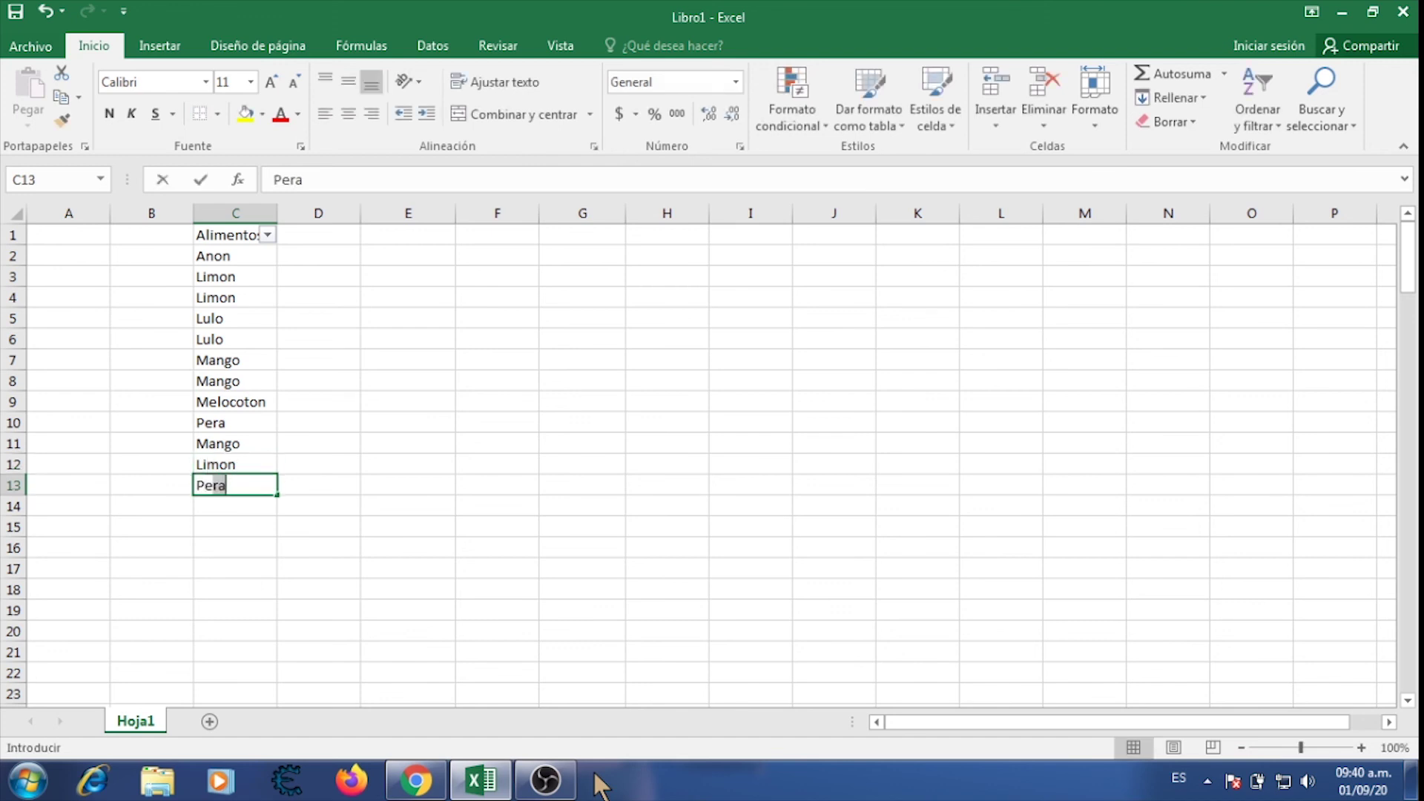
text(ra)
key(Return)
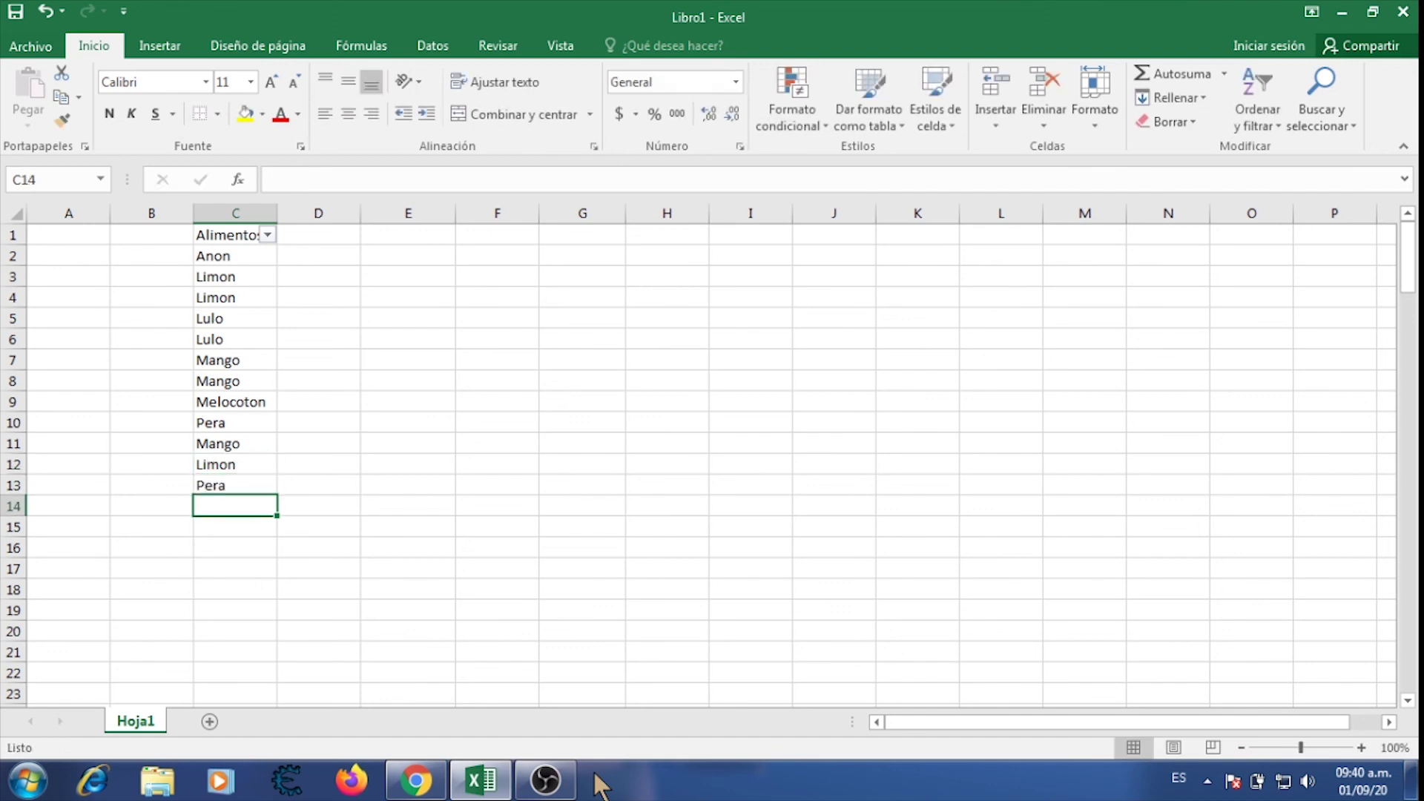
Set the C1 filter to only Mango, showing 3 of 12 records.
click(269, 235)
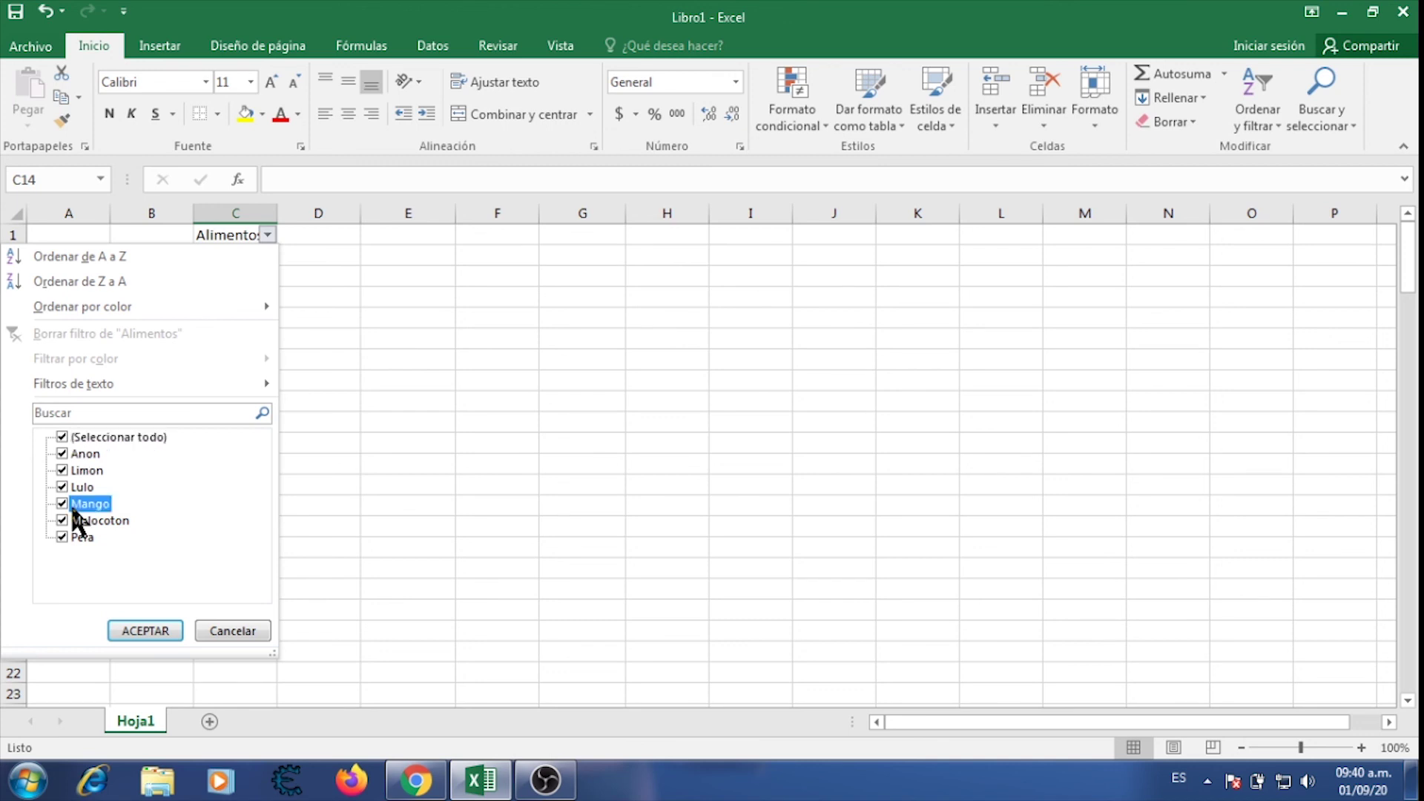
click(63, 438)
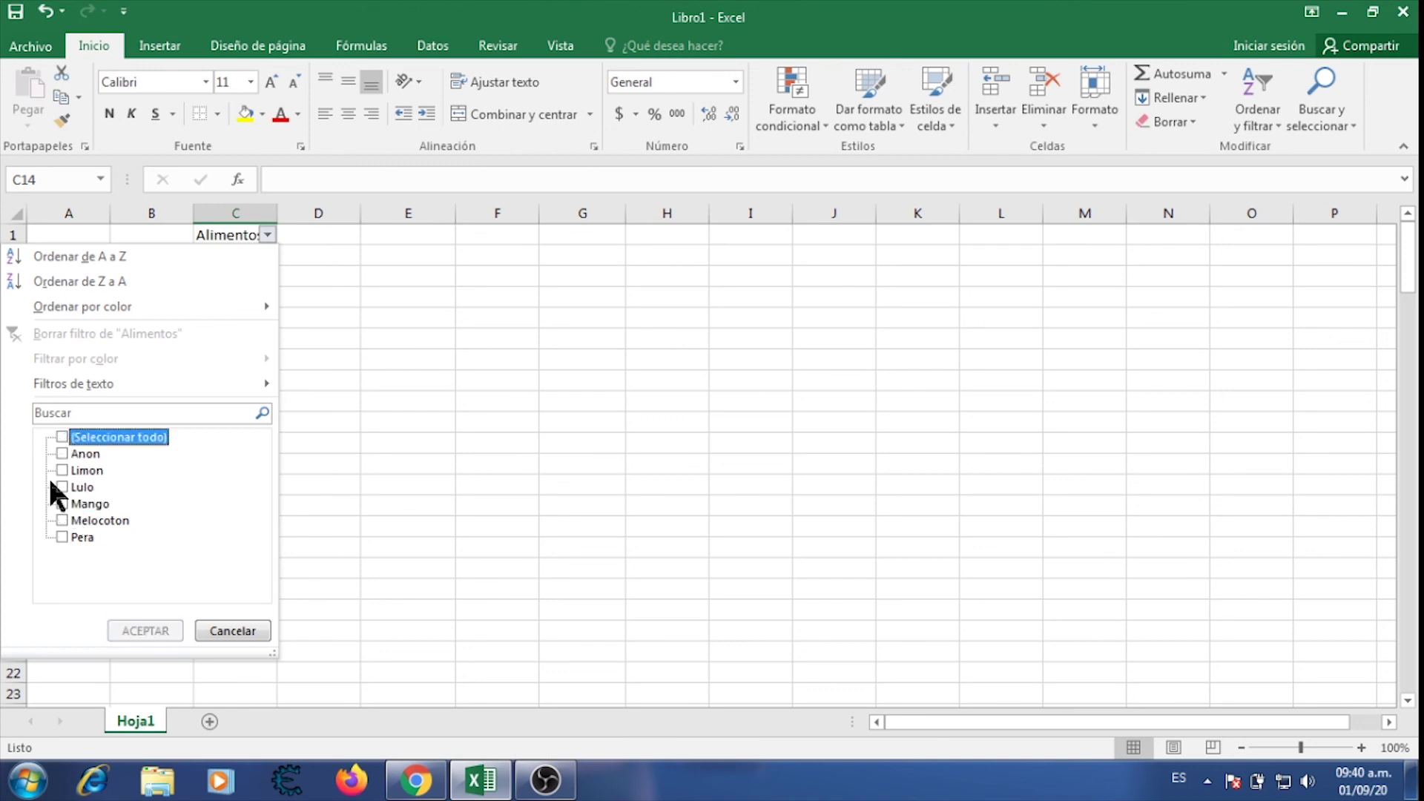
click(62, 504)
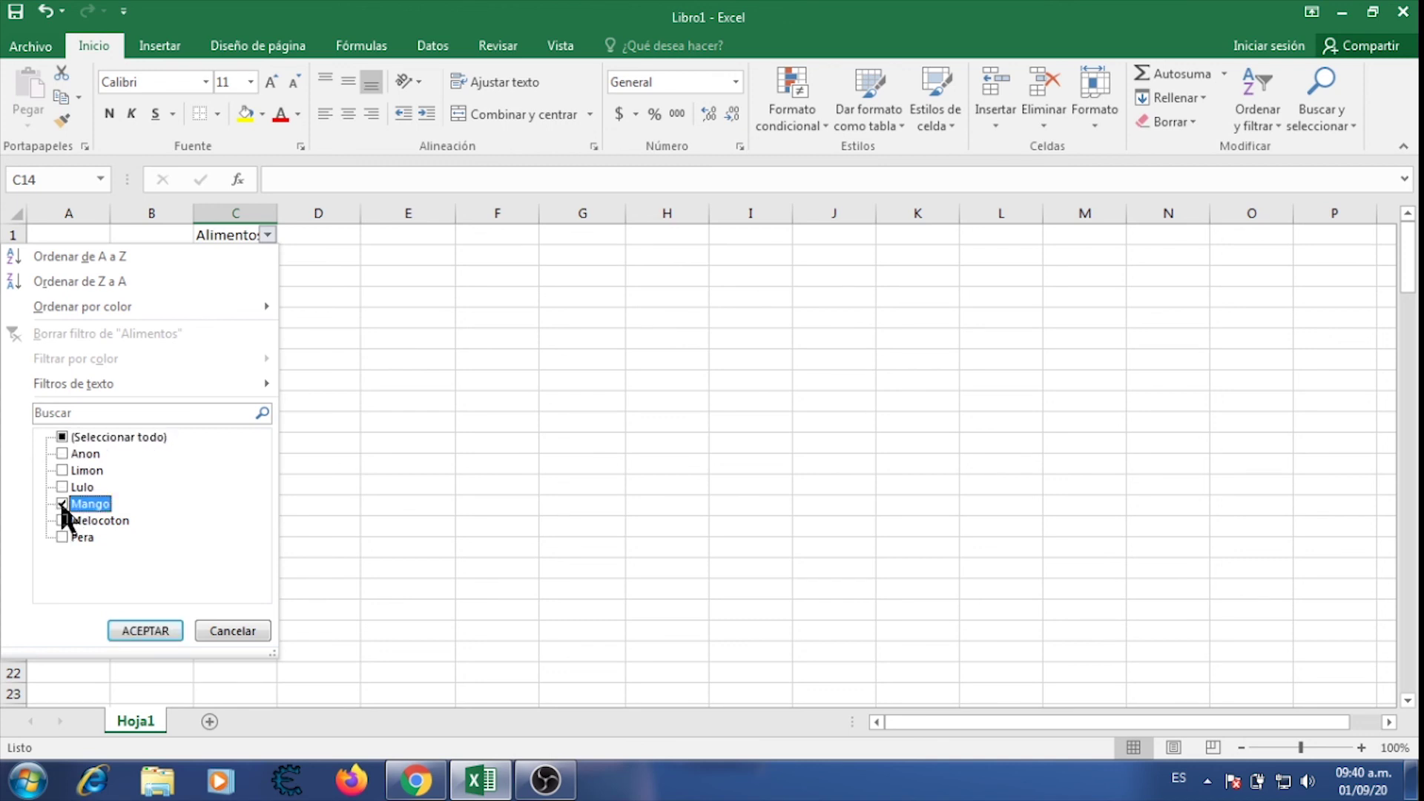
click(147, 622)
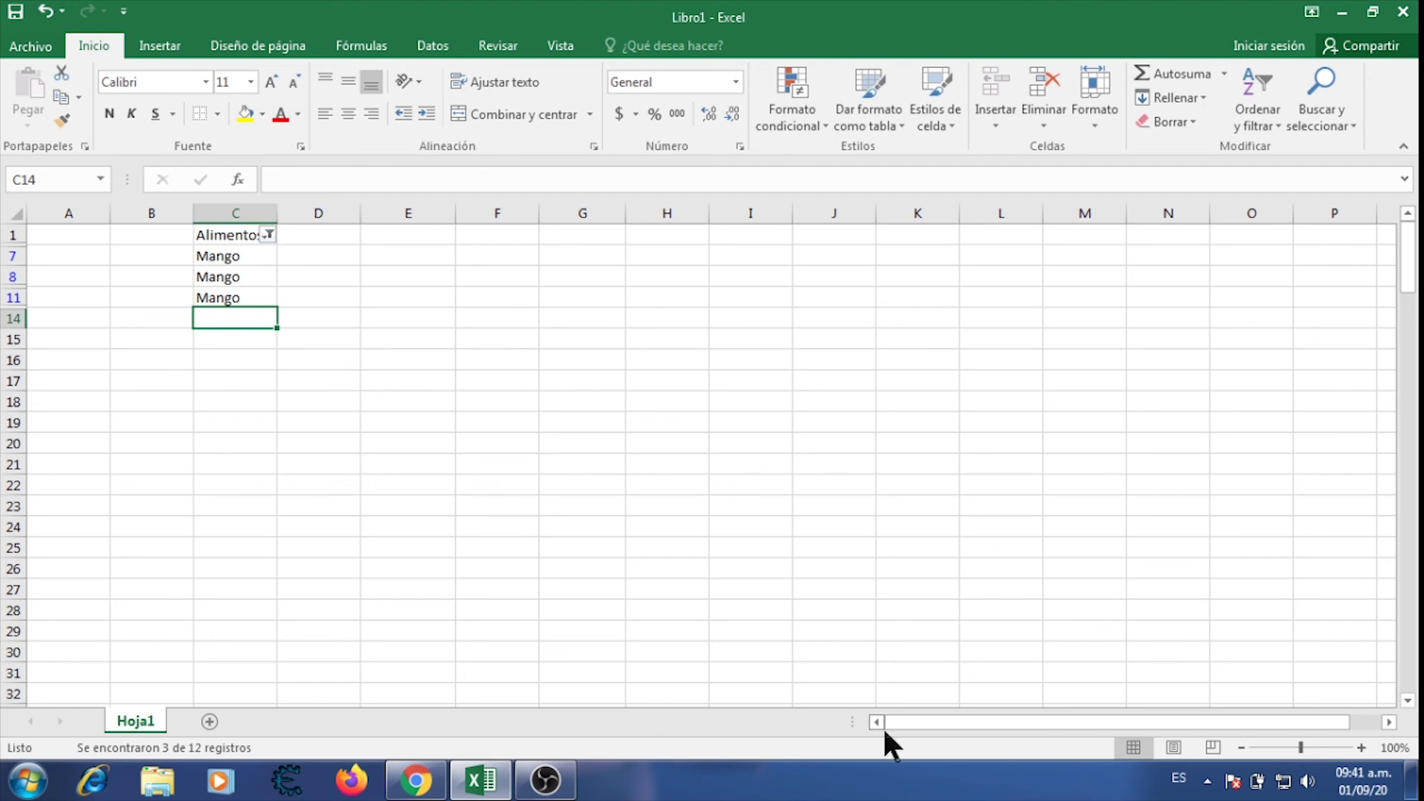
Filter the Alimentos column to show only the Lulo rows.
click(269, 235)
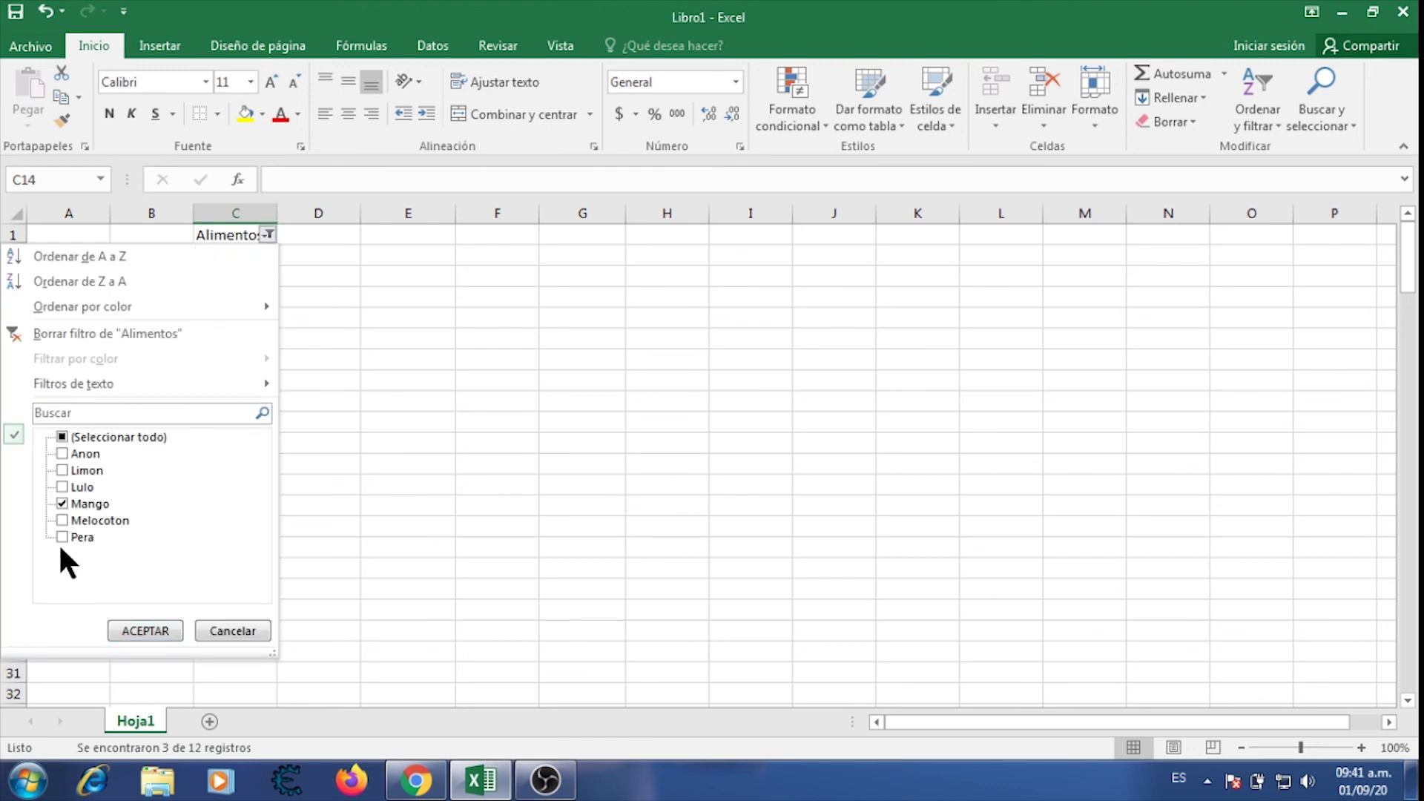
click(61, 486)
click(63, 504)
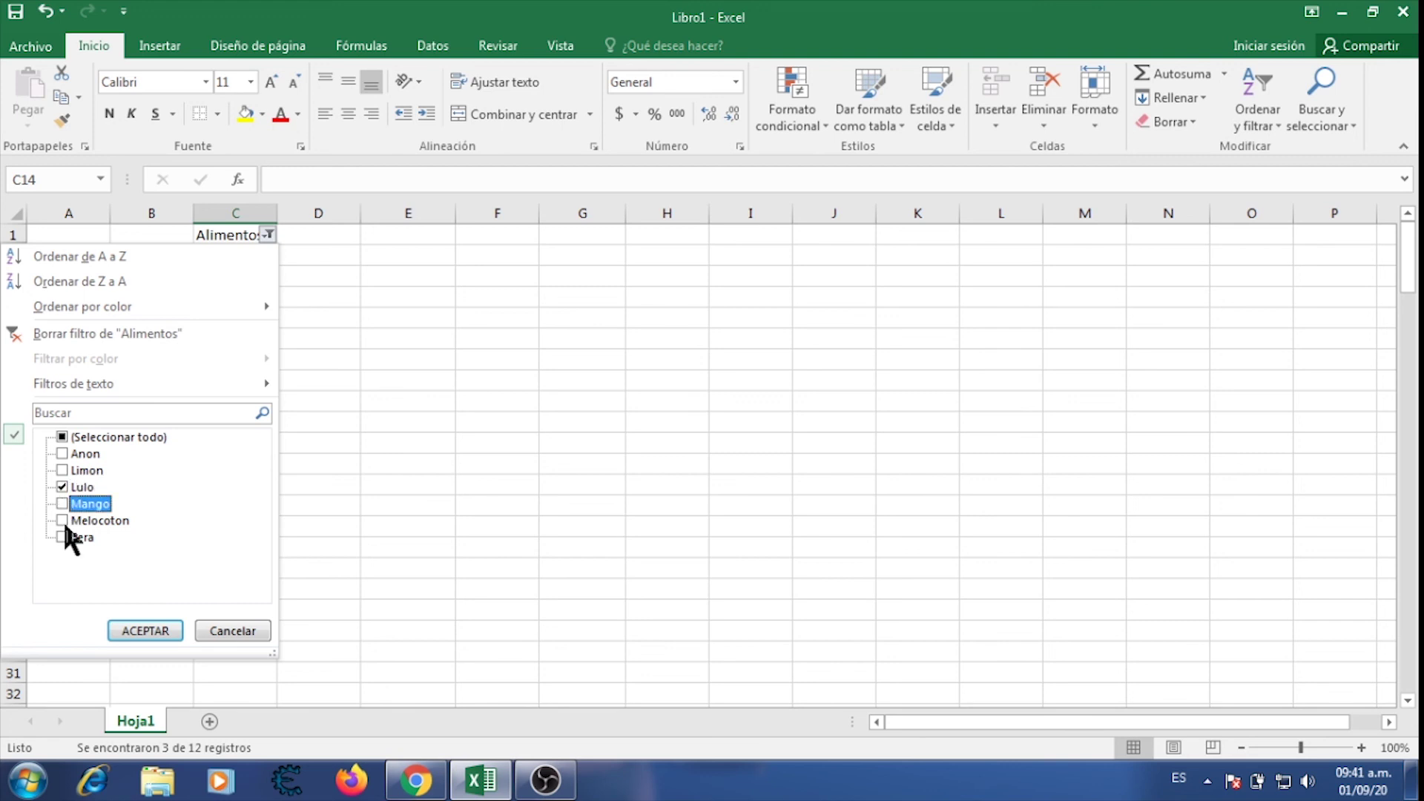
click(152, 629)
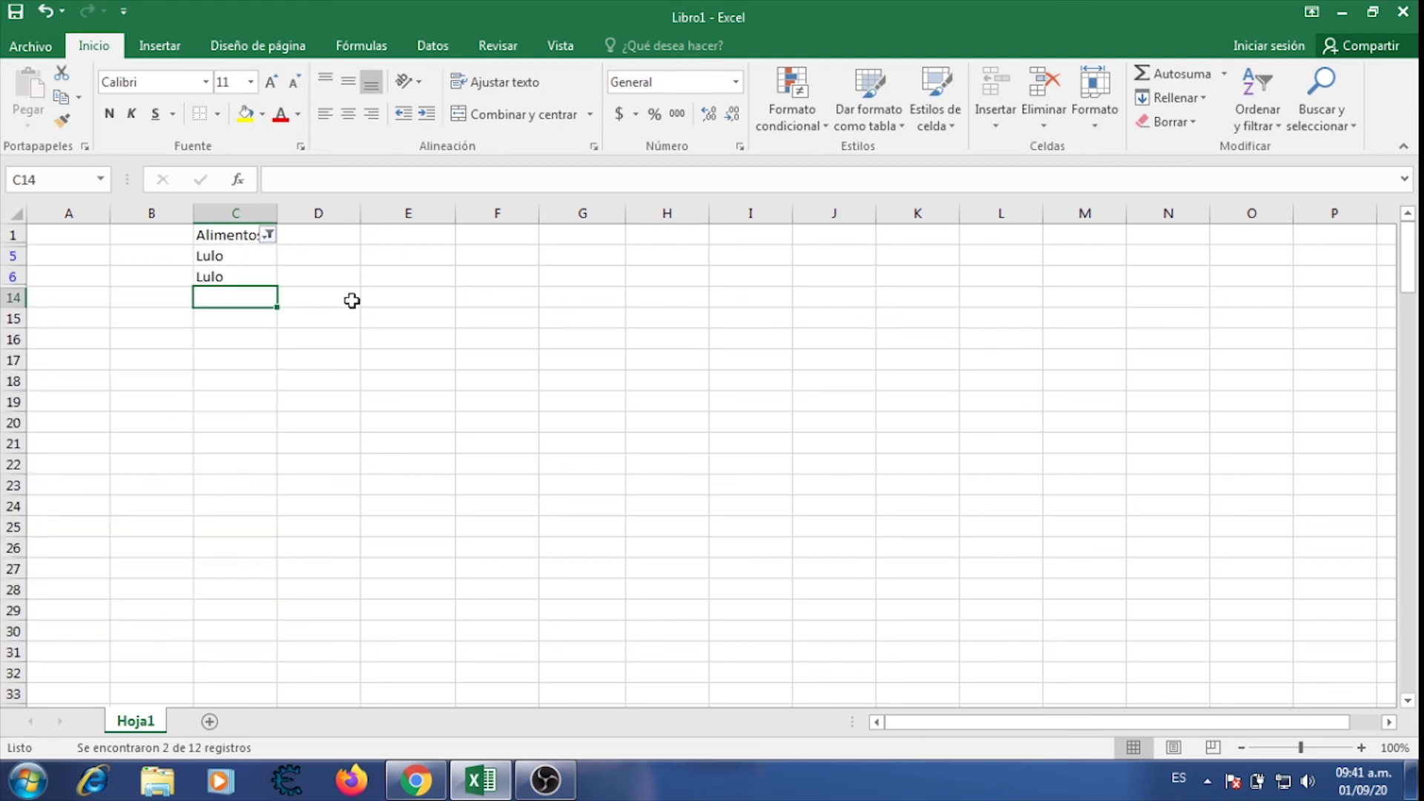
Clear the Alimentos filter with (Seleccionar todo) so all twelve fruits show, then select G17.
click(269, 234)
click(241, 631)
click(270, 236)
click(87, 486)
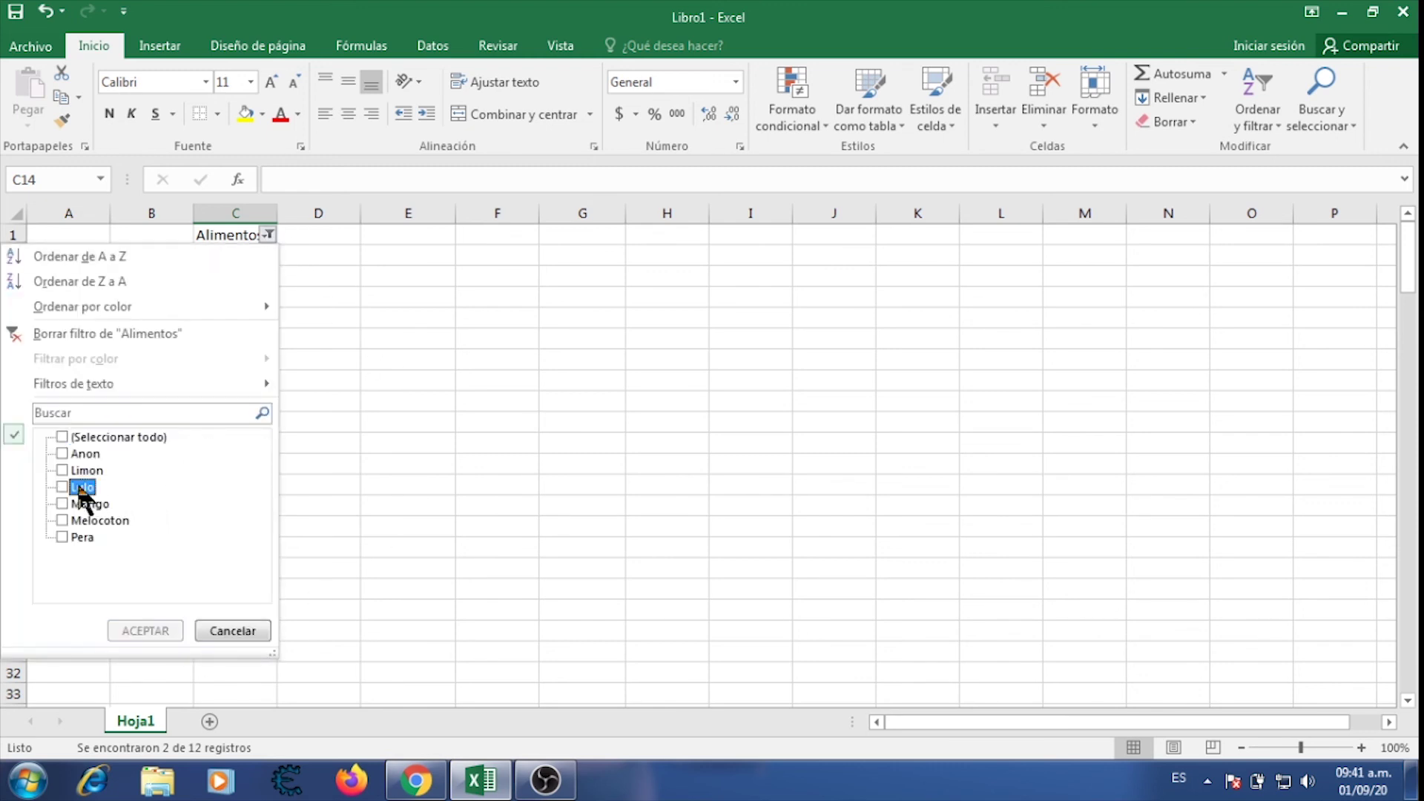
click(67, 437)
click(146, 630)
click(349, 527)
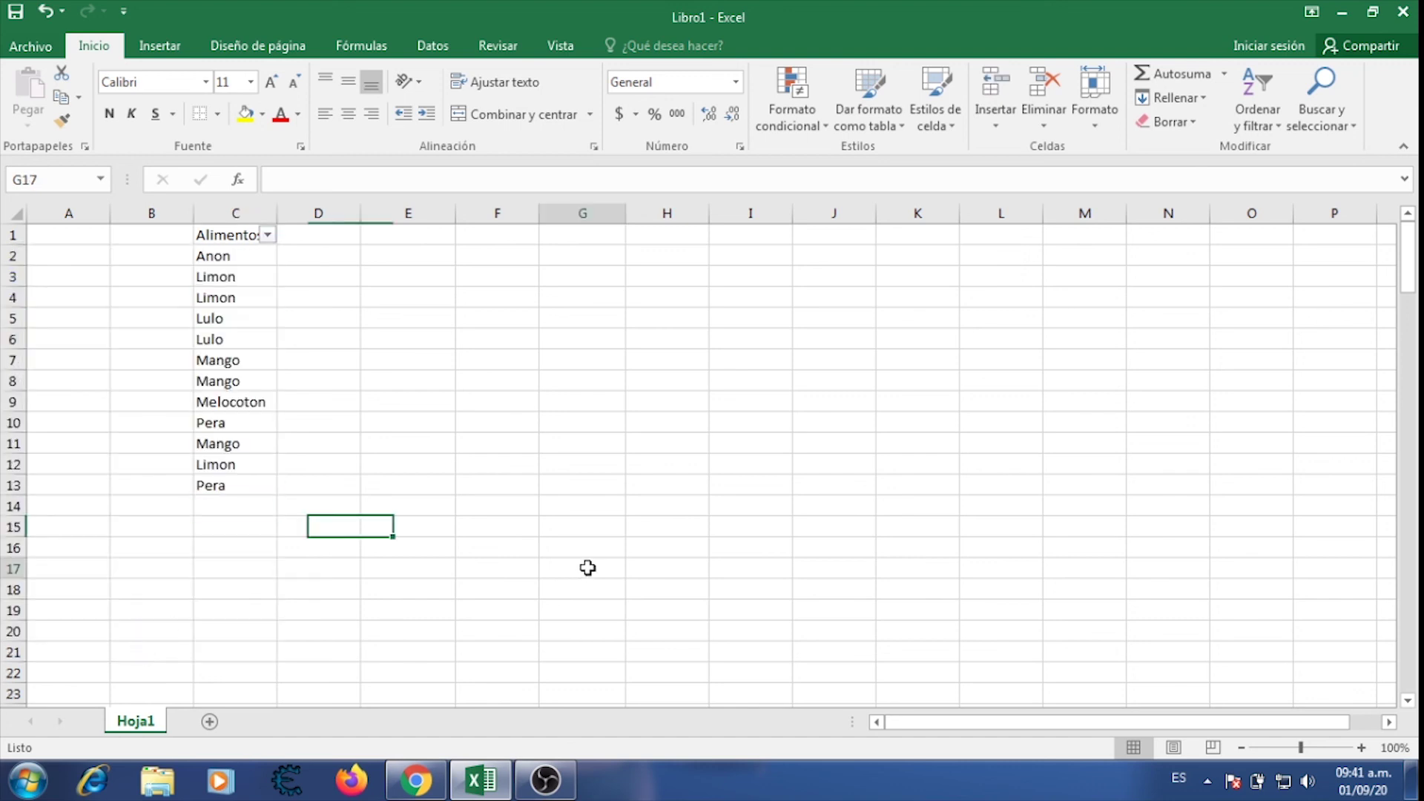
click(582, 569)
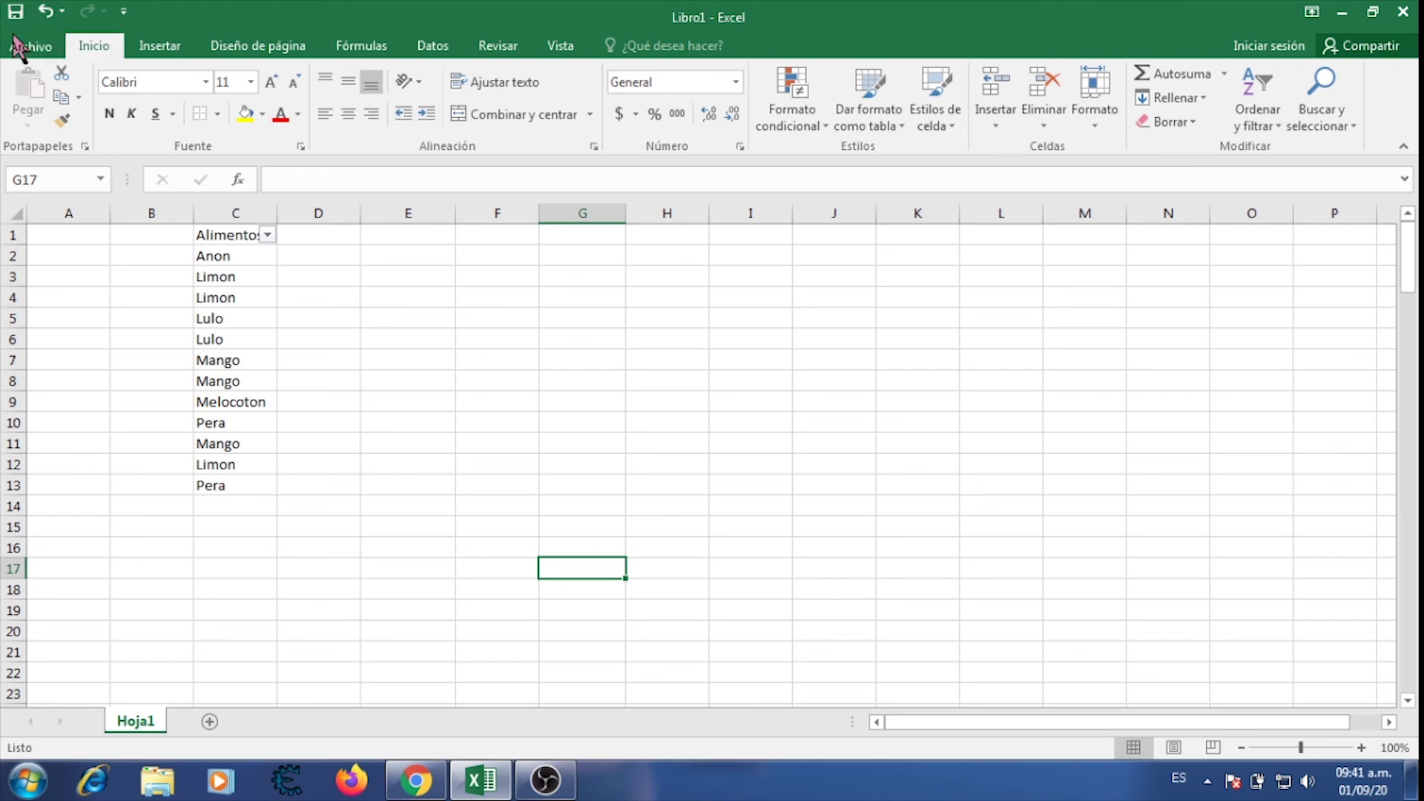
Insert blank sheets Hoja2, Hoja3, Hoja4, Hoja5 and Hoja6, then return to Hoja1.
click(36, 46)
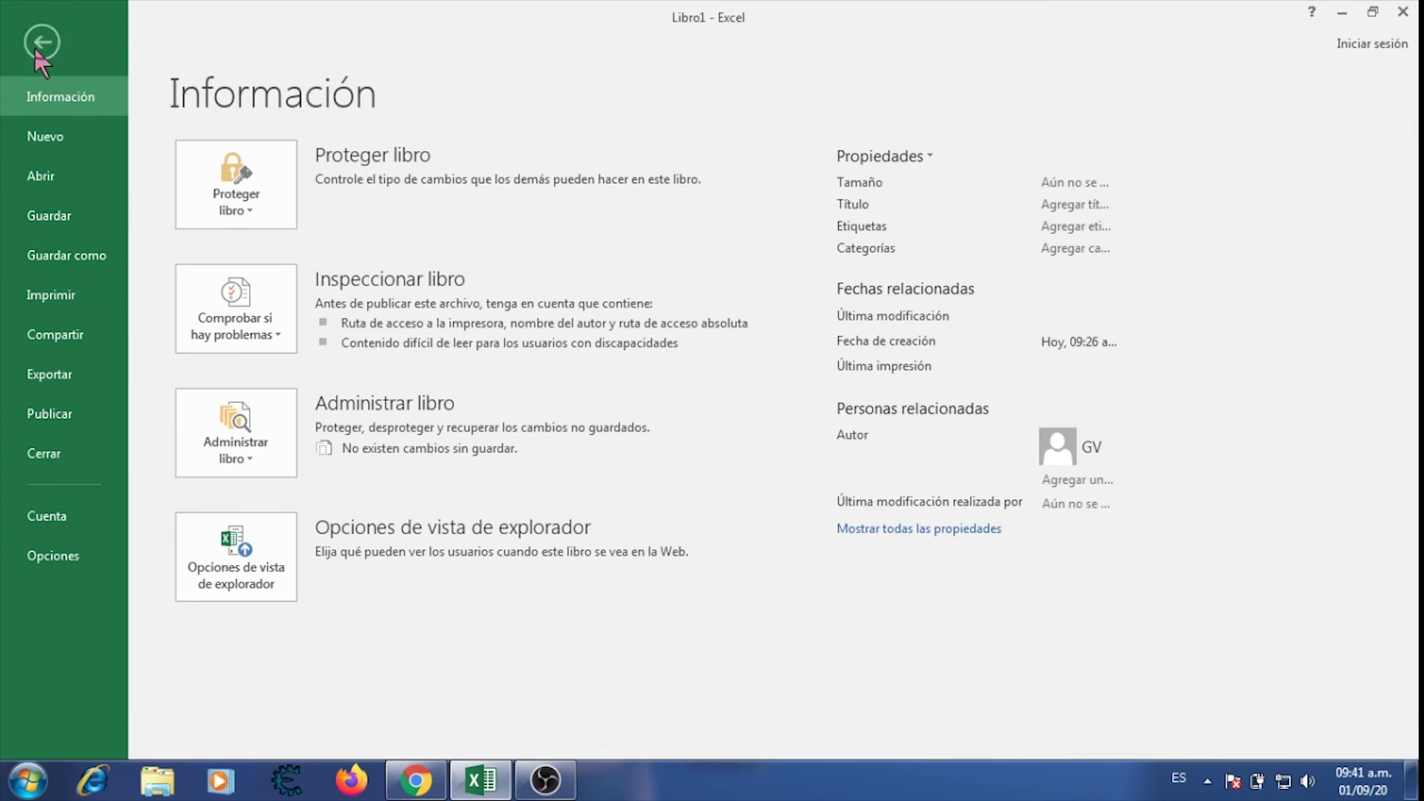
click(41, 42)
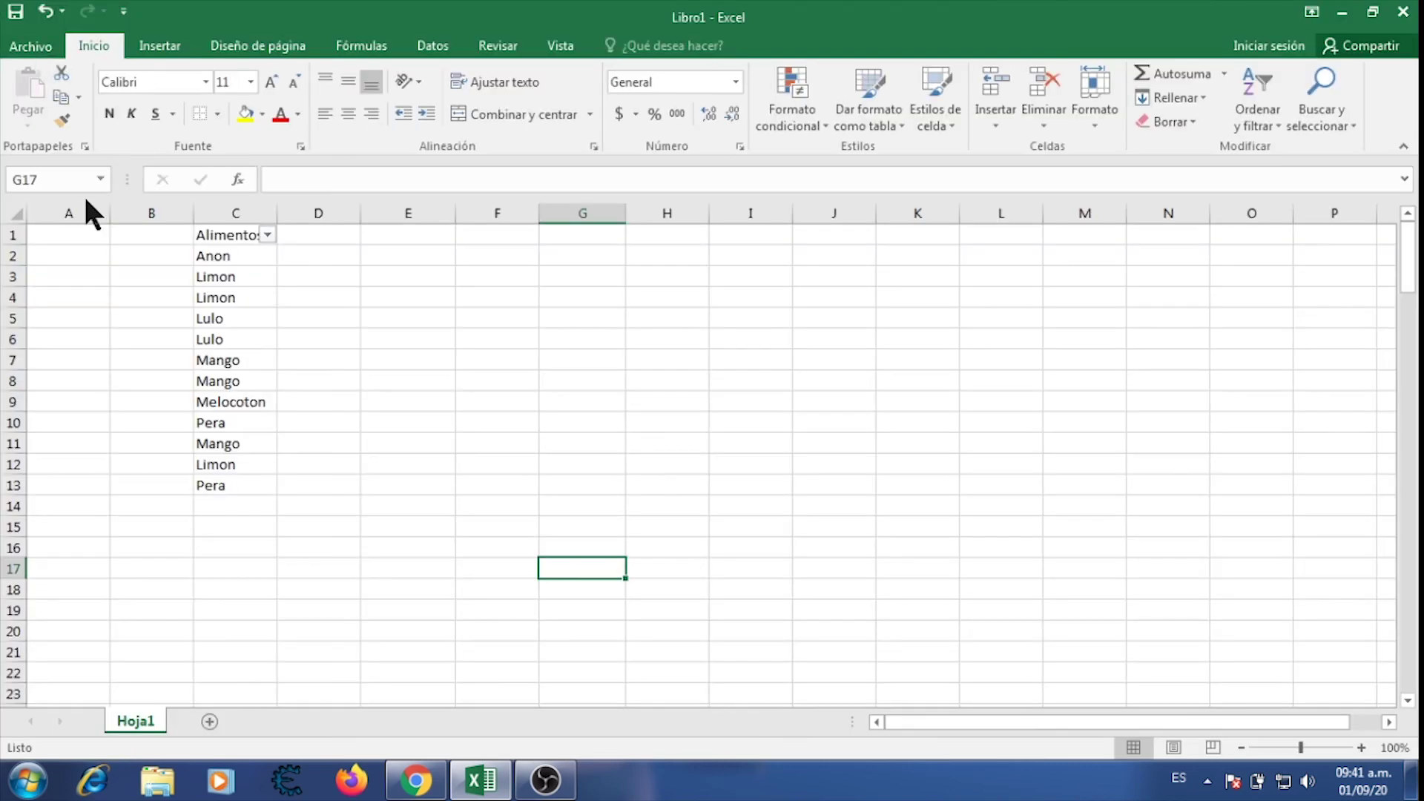
click(210, 721)
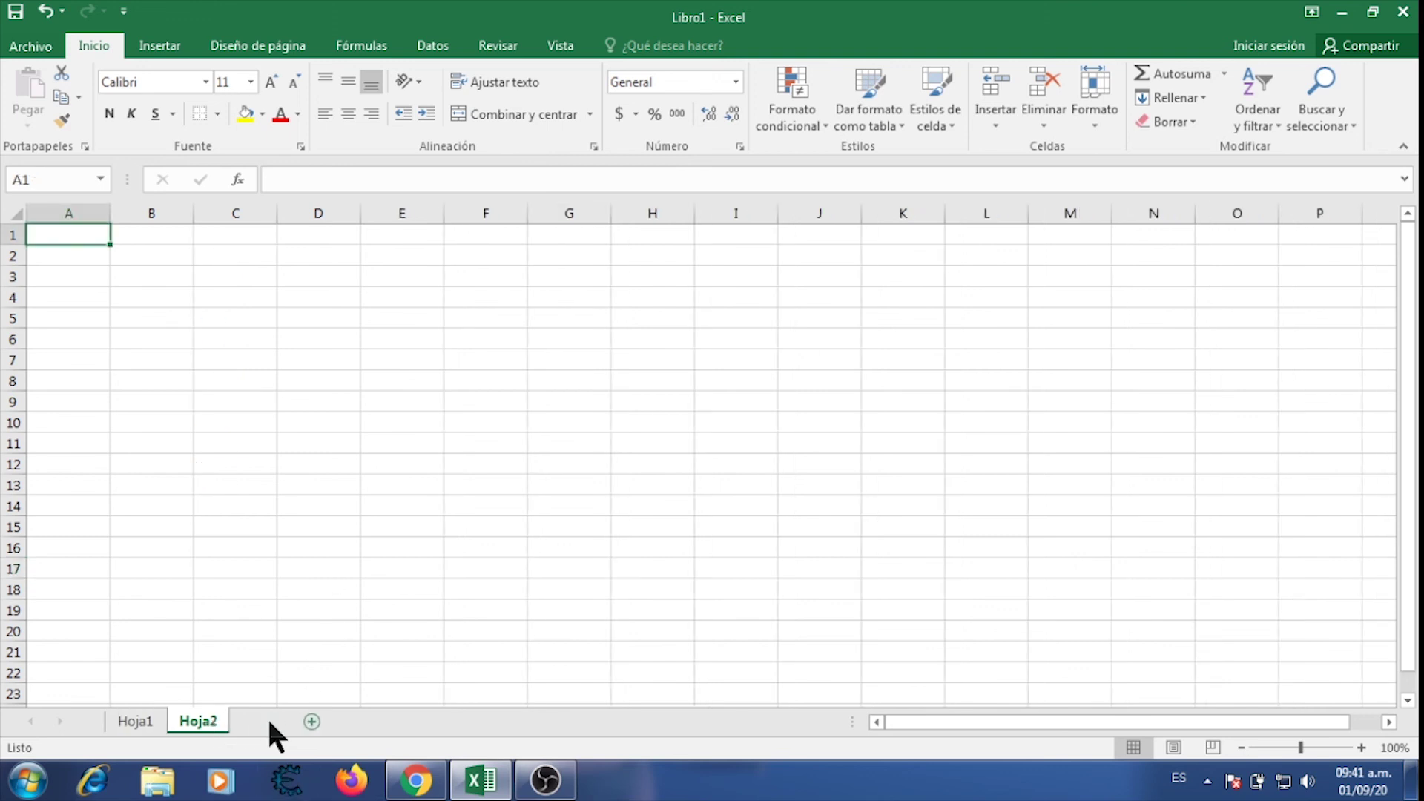
click(271, 721)
click(334, 721)
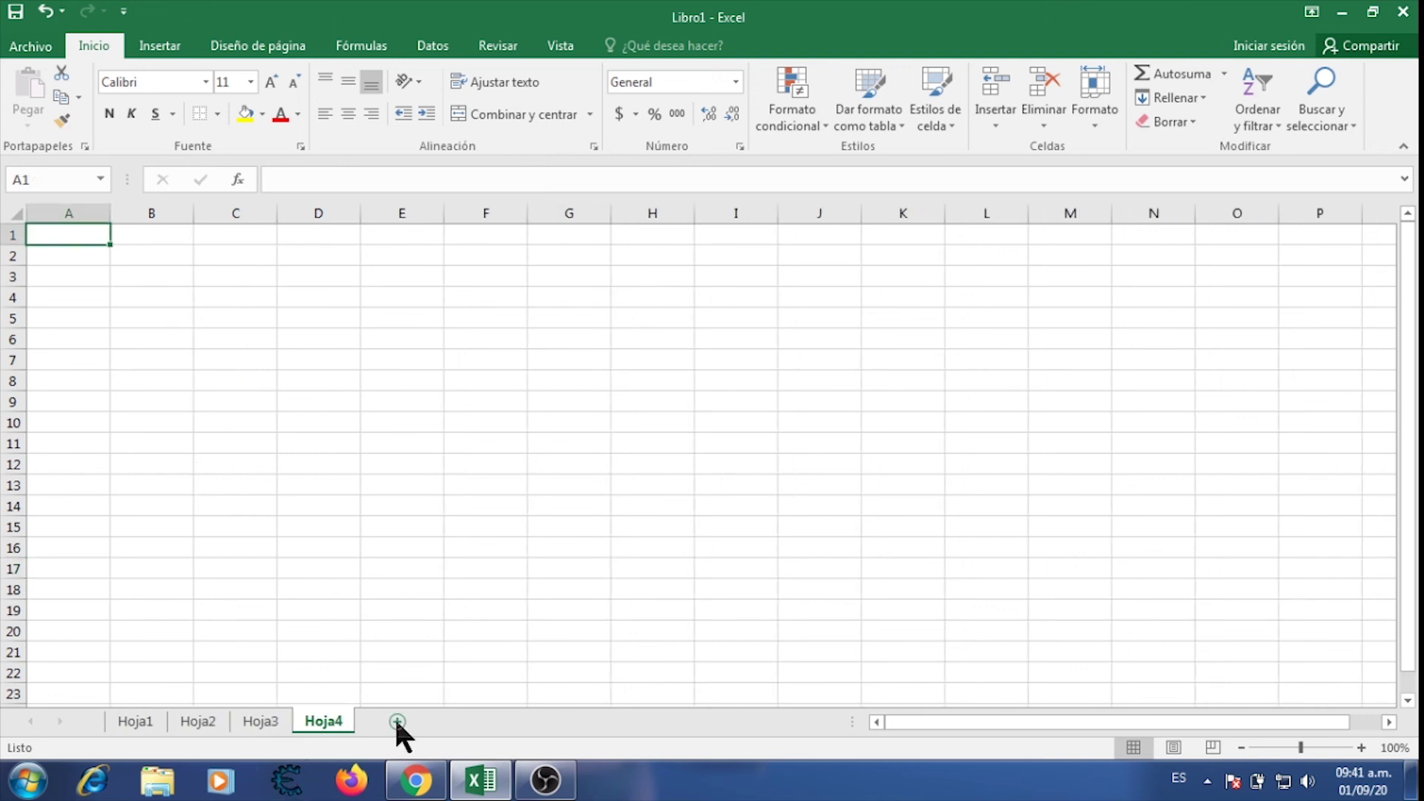
click(397, 721)
click(459, 722)
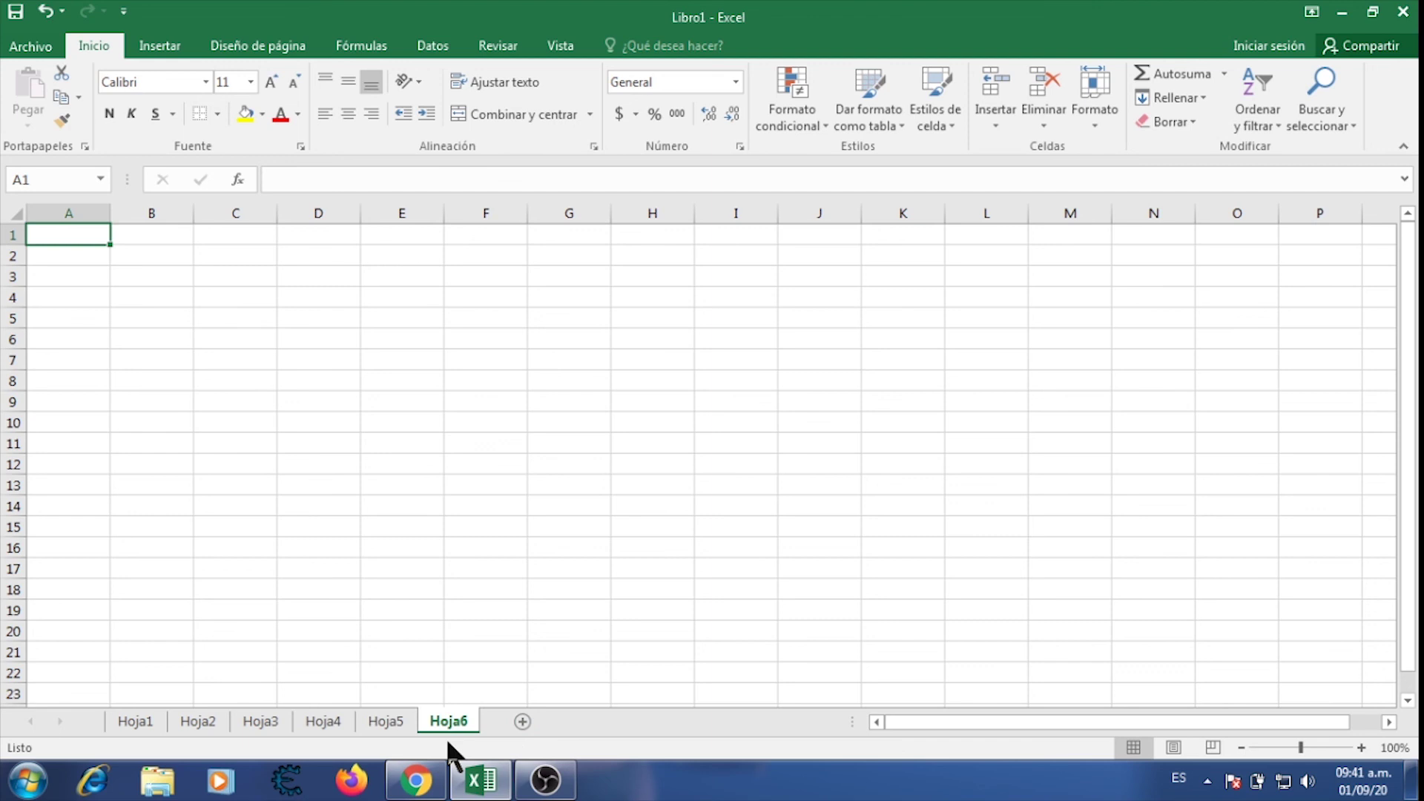
click(148, 721)
Rename the Hoja1 sheet to lunes.
double_click(146, 721)
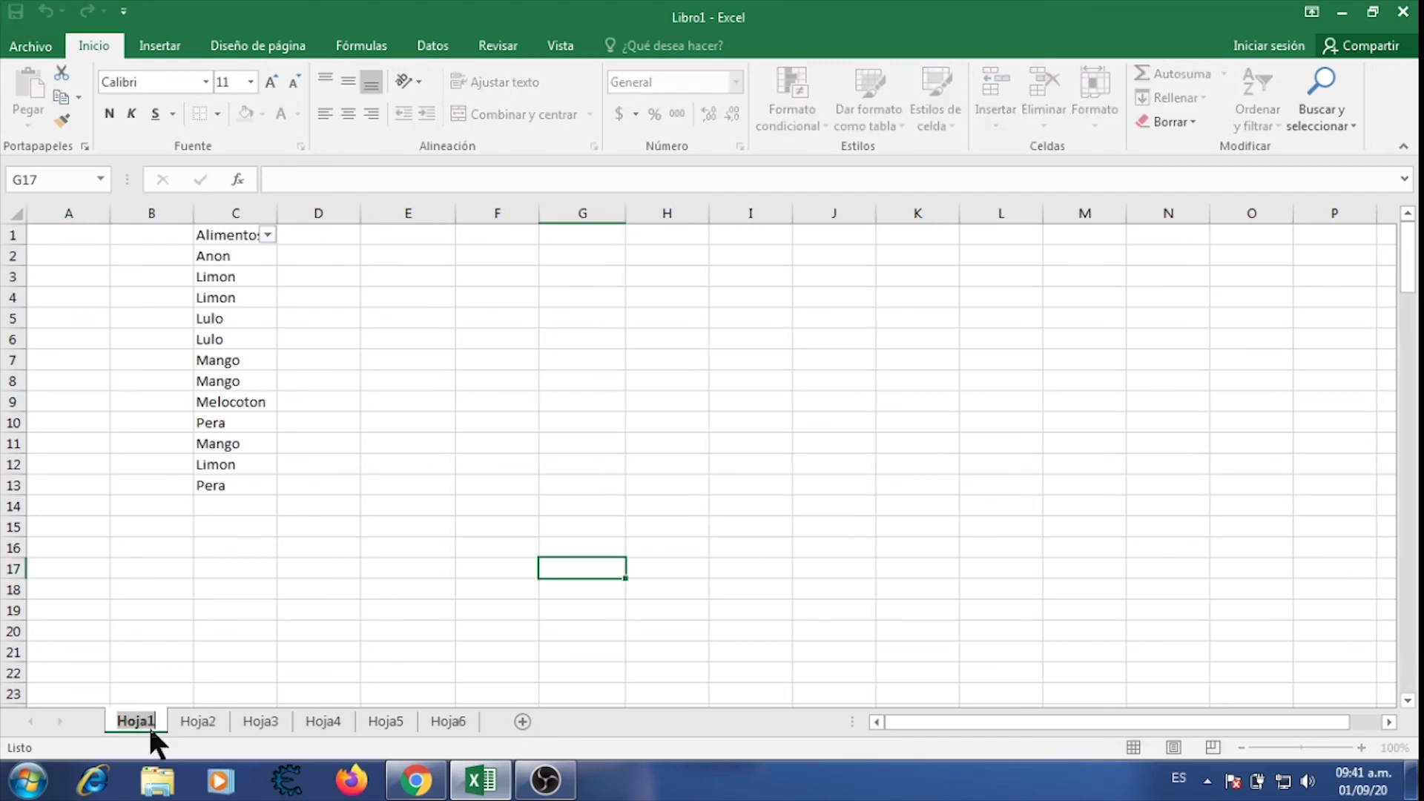
text(lu)
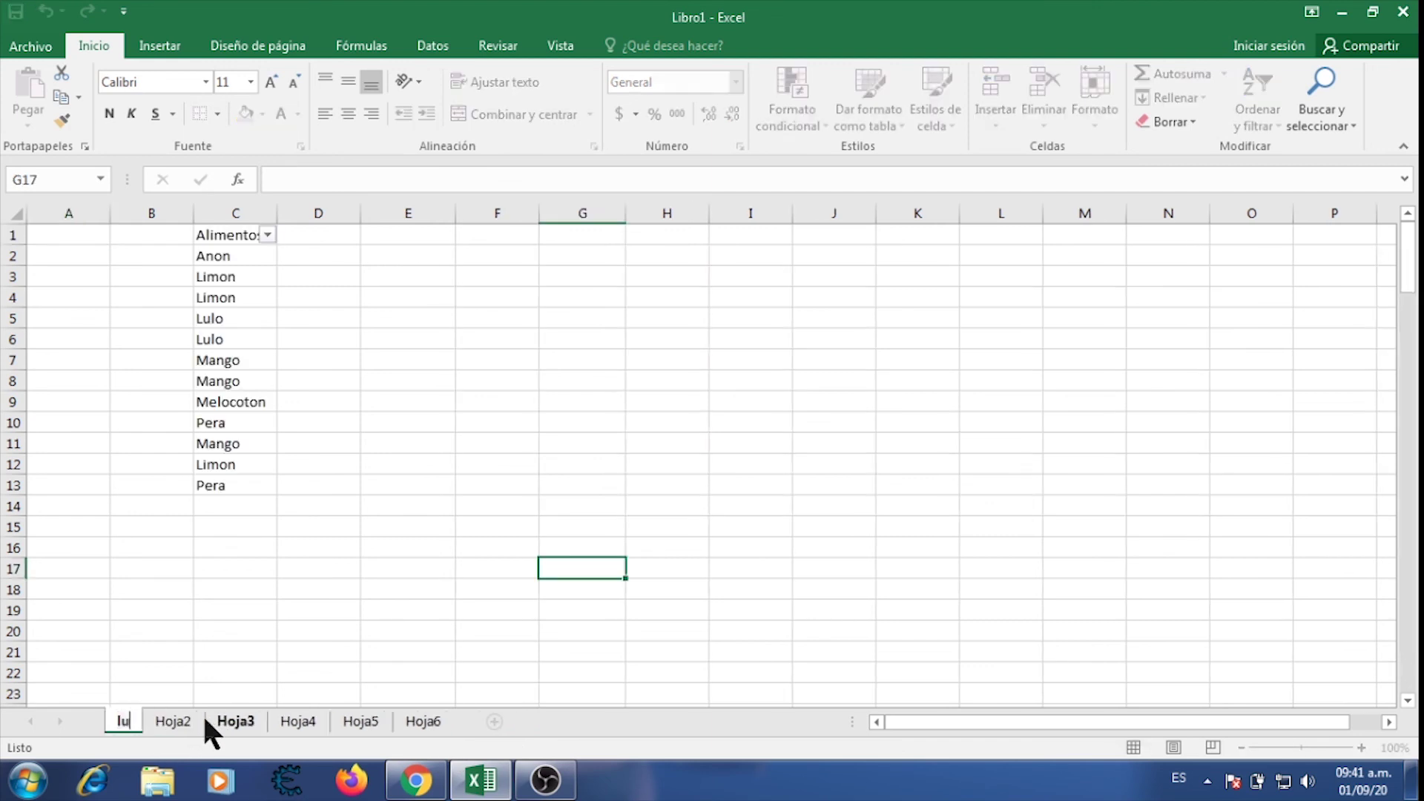
text(nes)
click(415, 567)
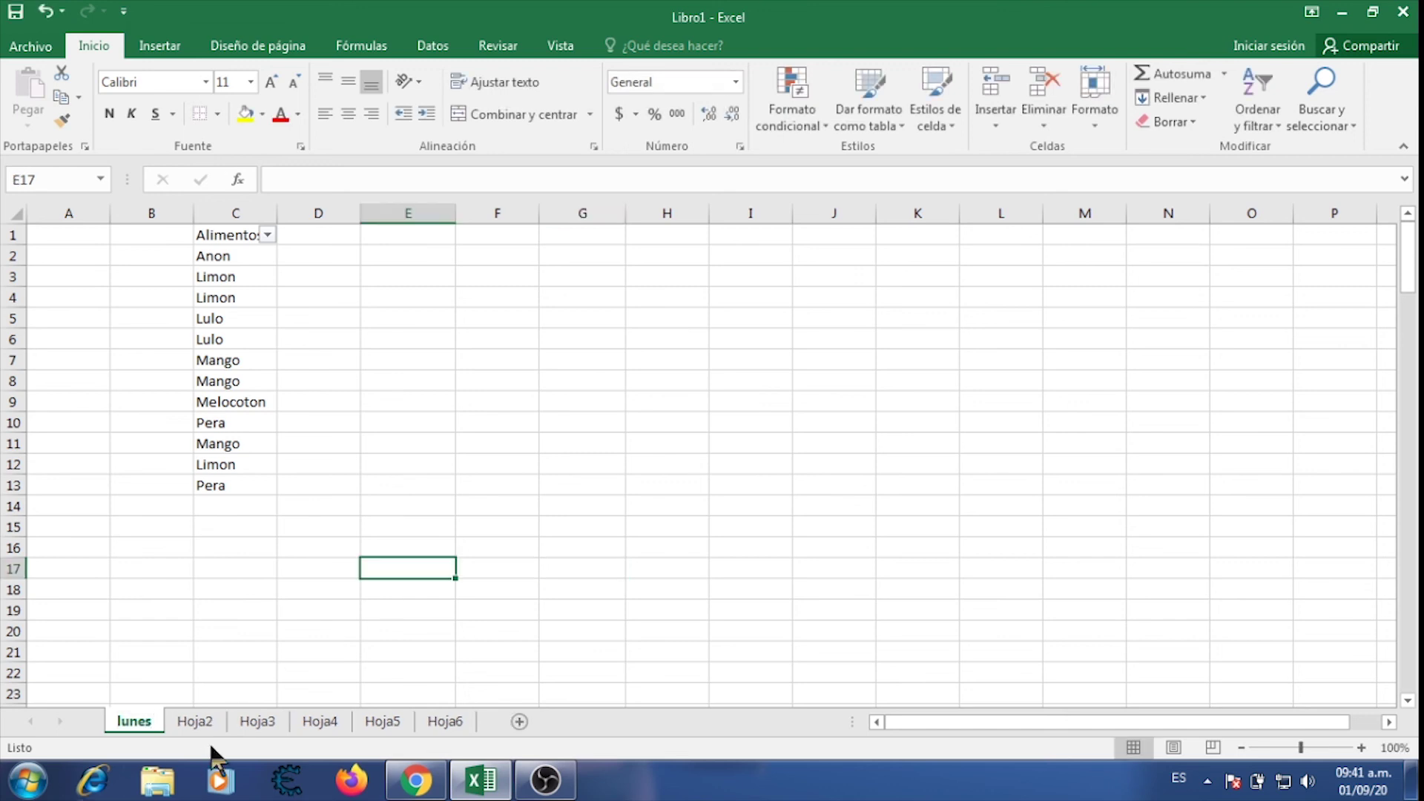
Rename Hoja2 to martes via Cambiar nombre, then go back to lunes.
click(194, 720)
right_click(193, 720)
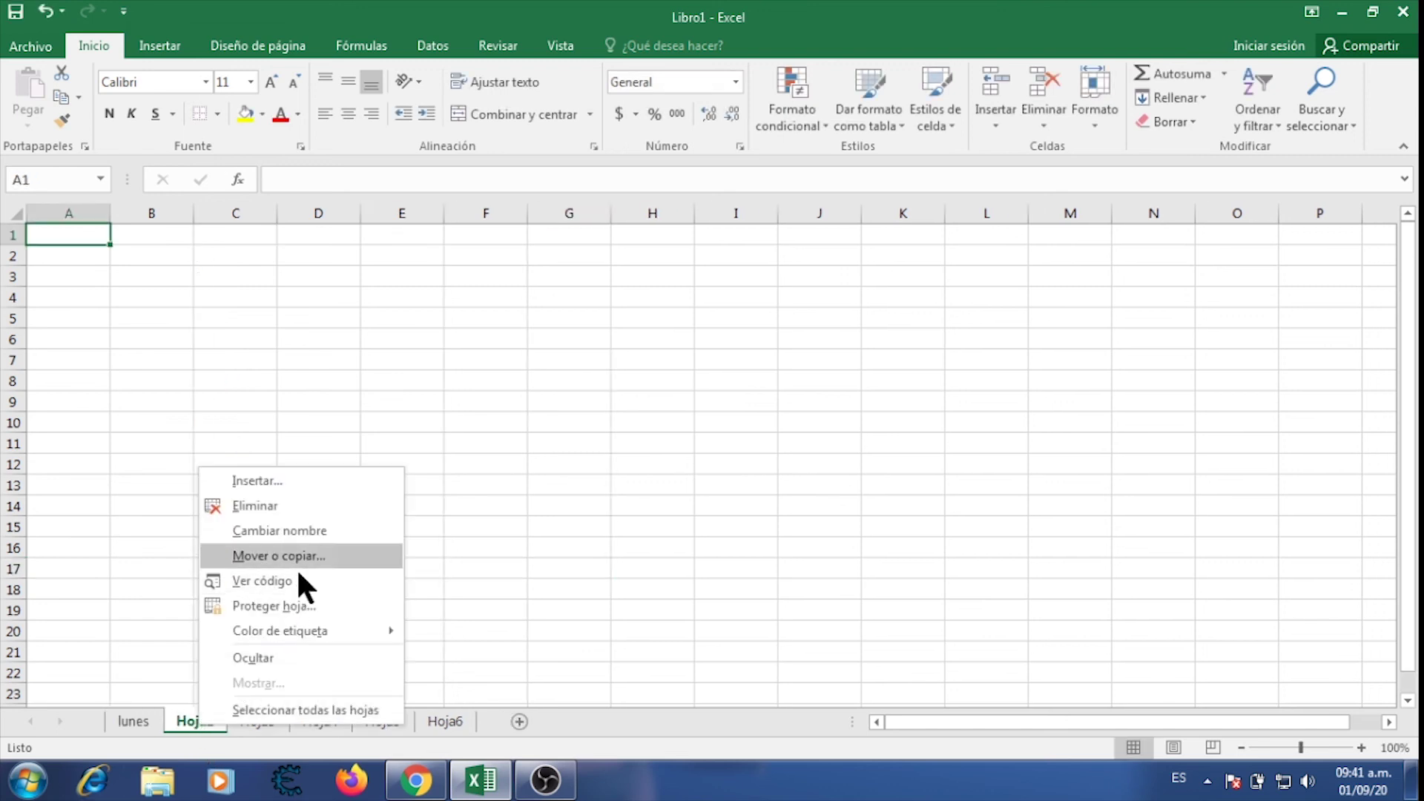
click(322, 531)
text(mart)
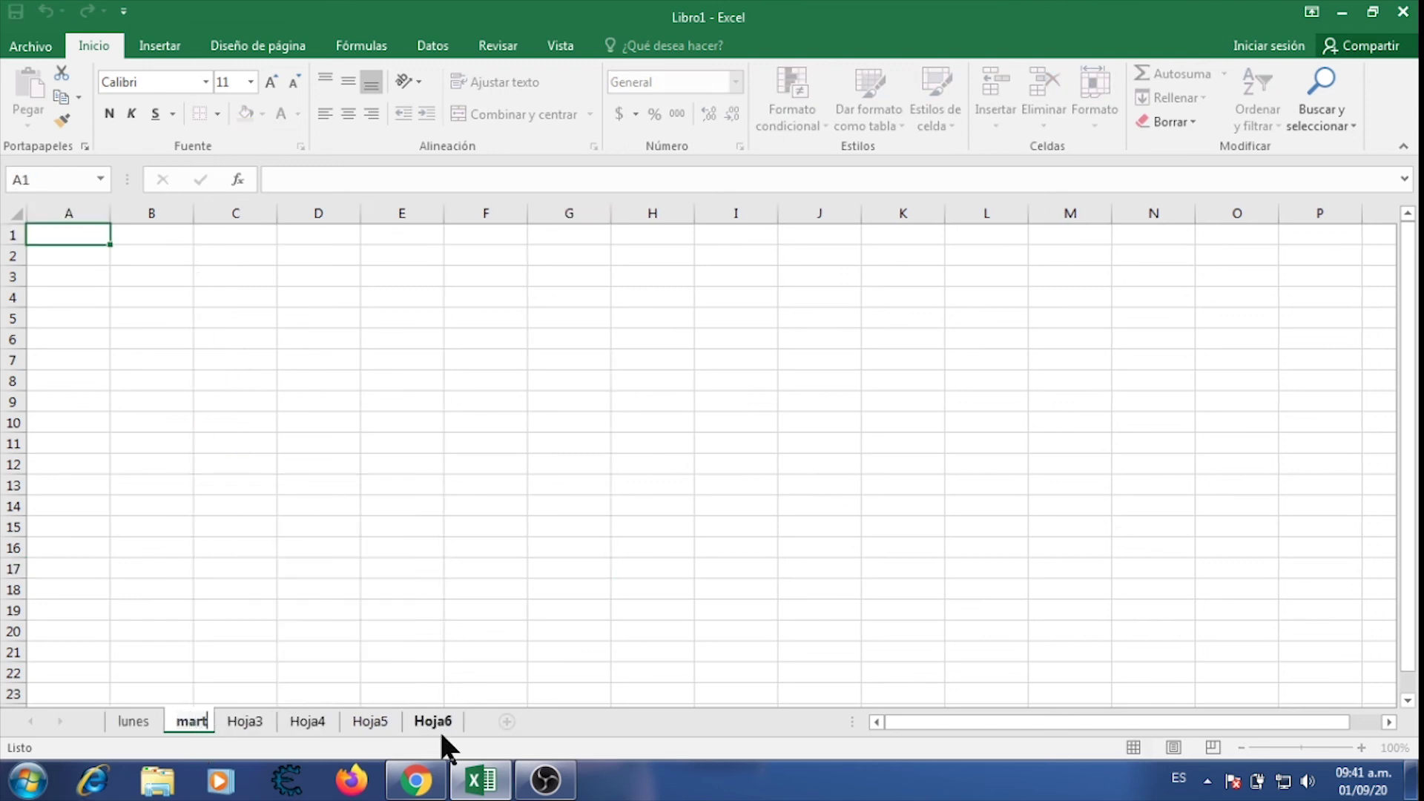
text(es)
click(486, 526)
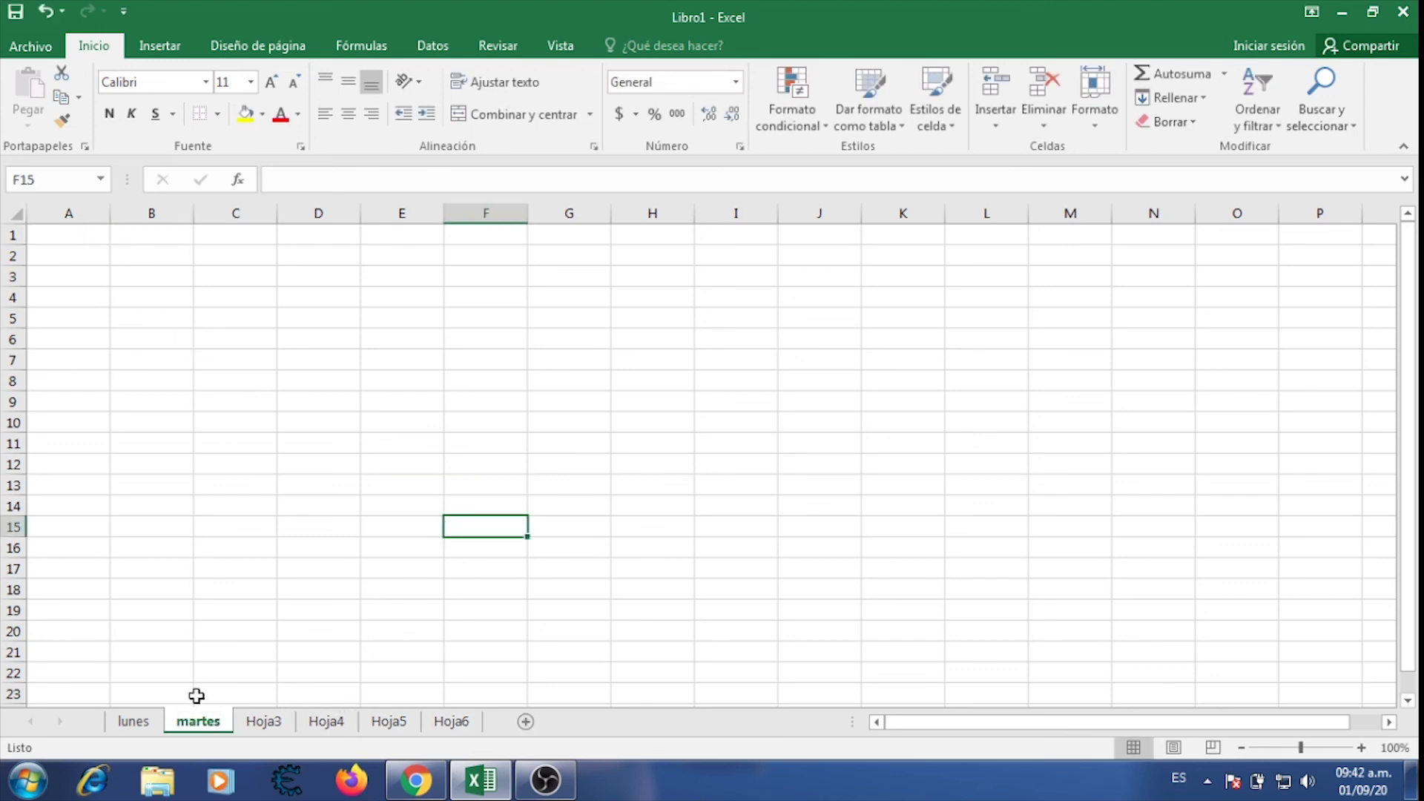
click(148, 721)
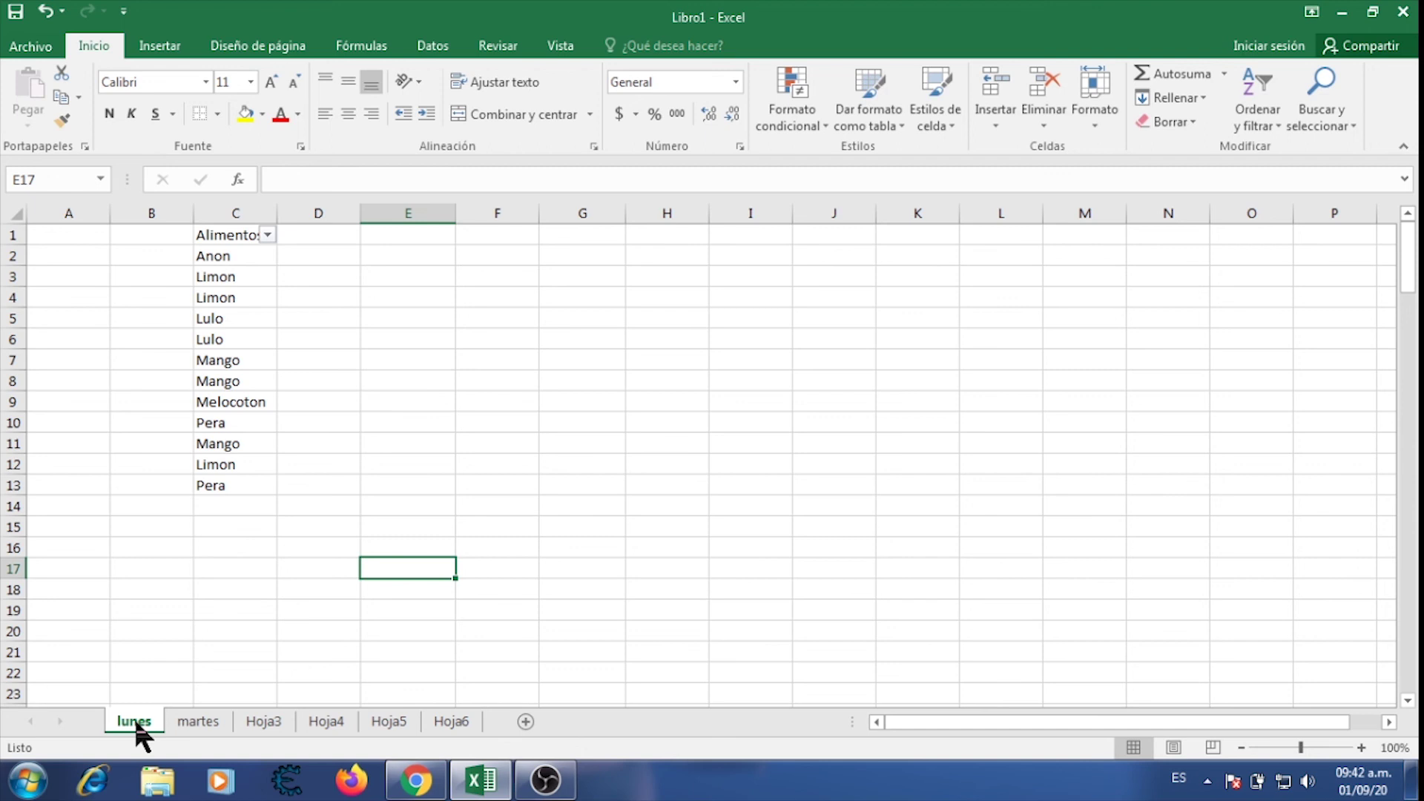
Copy the lunes sheet with Mover o copiar, placing lunes (2) at the end (mover al final).
right_click(138, 732)
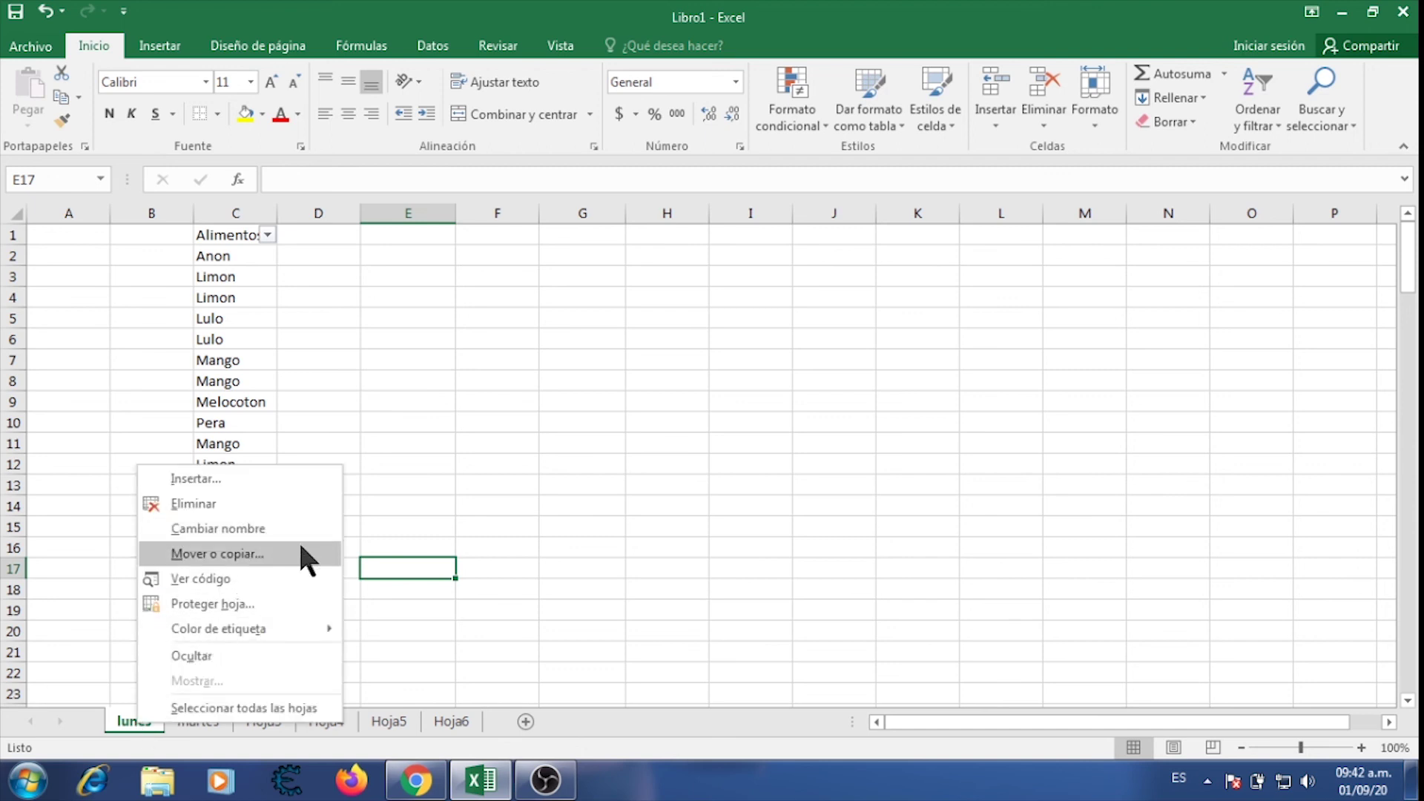
click(285, 554)
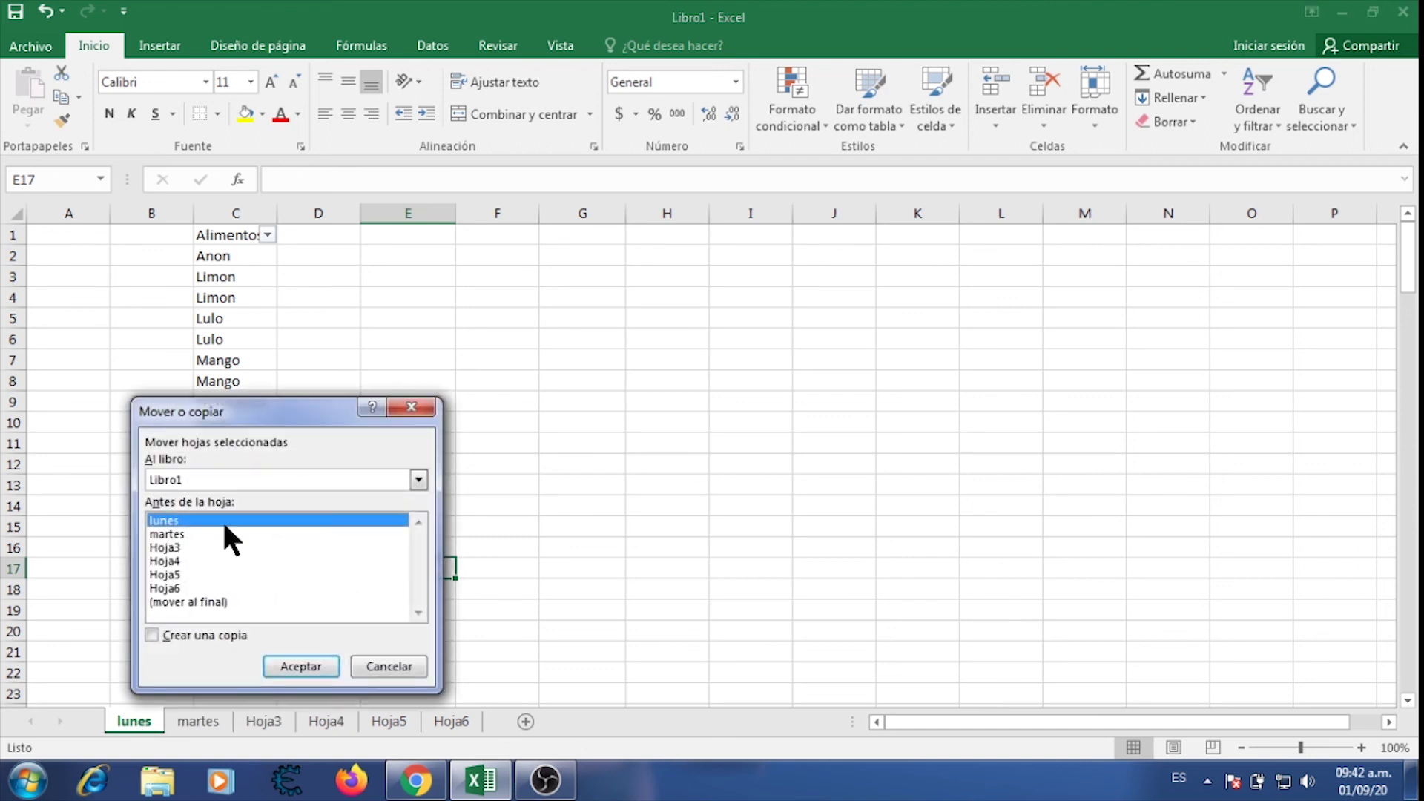
click(152, 635)
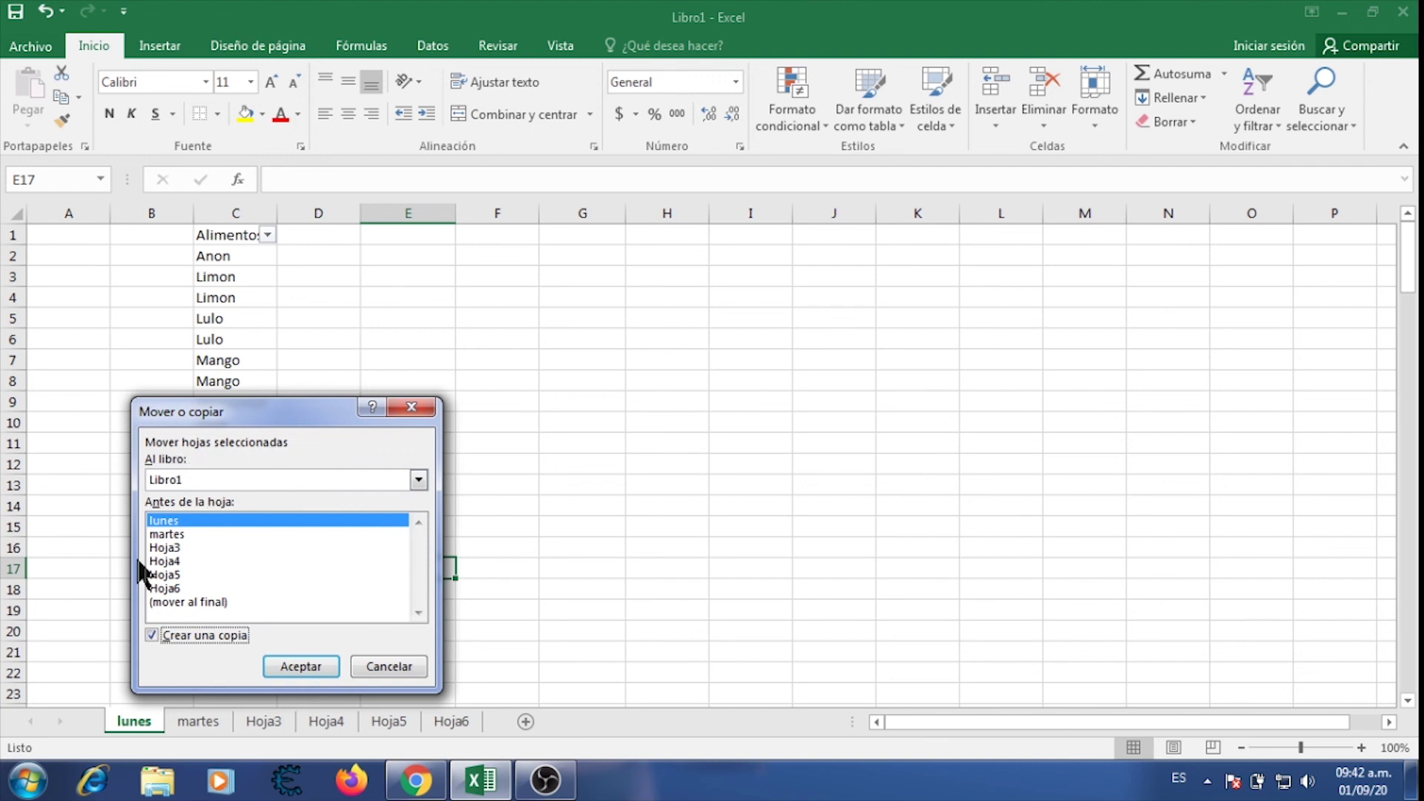
click(176, 602)
click(309, 664)
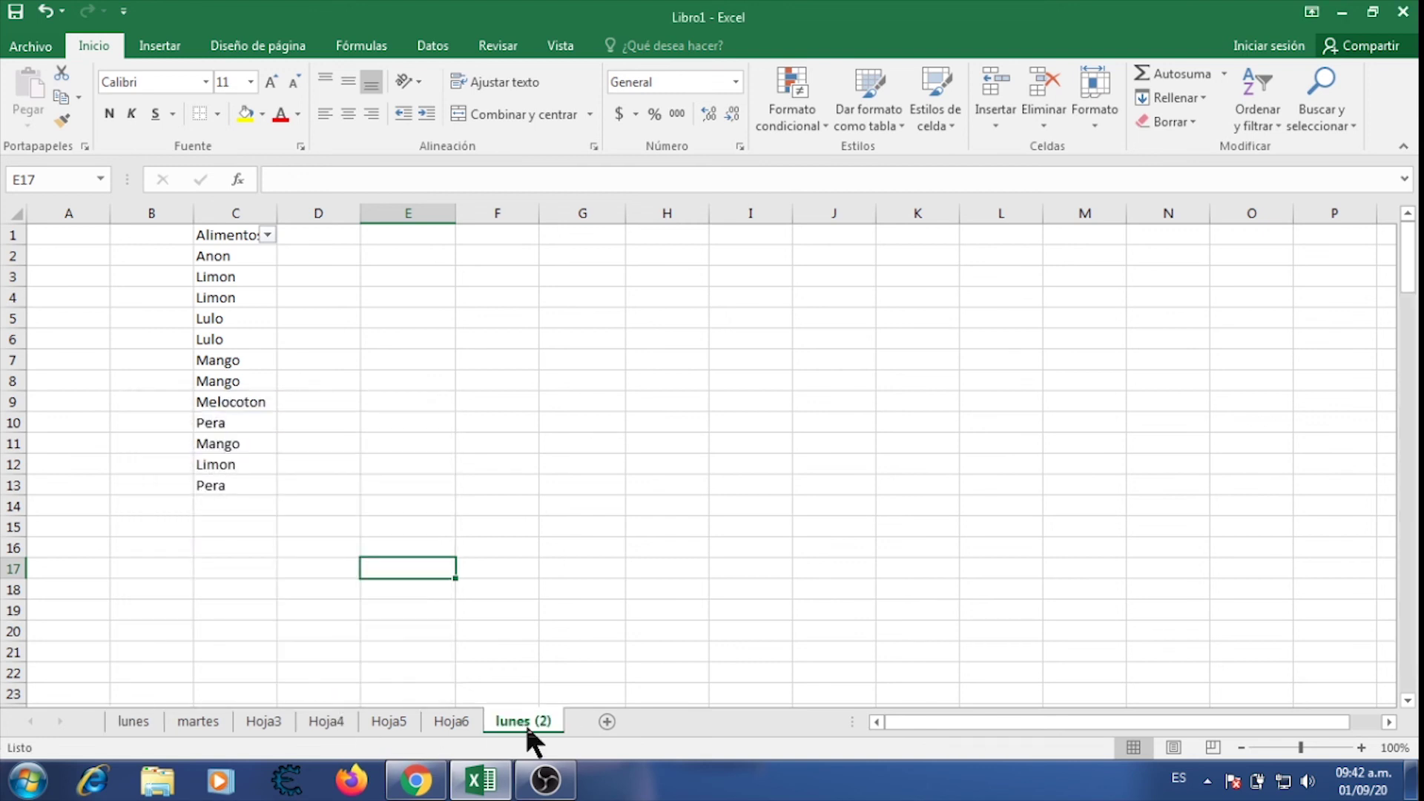
click(126, 718)
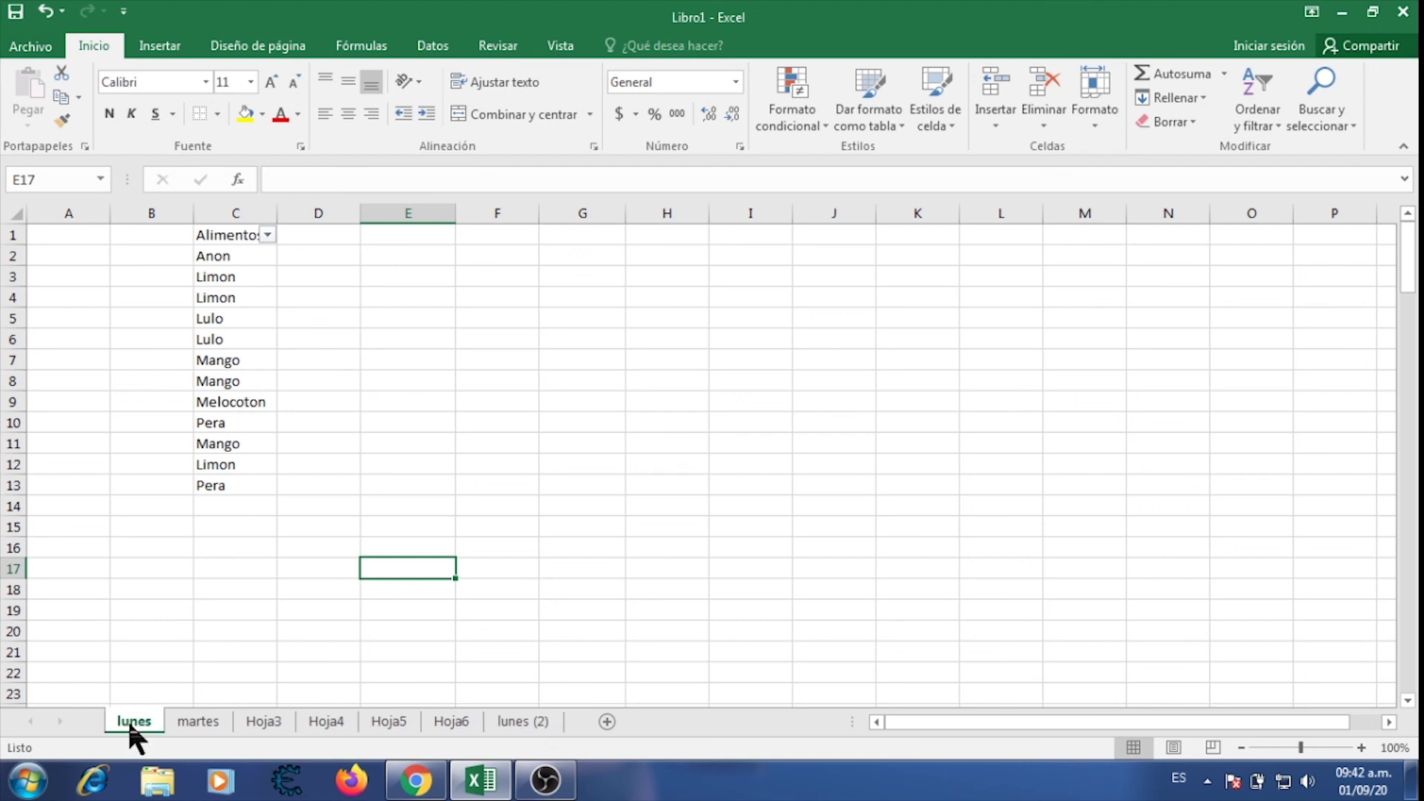
right_click(128, 718)
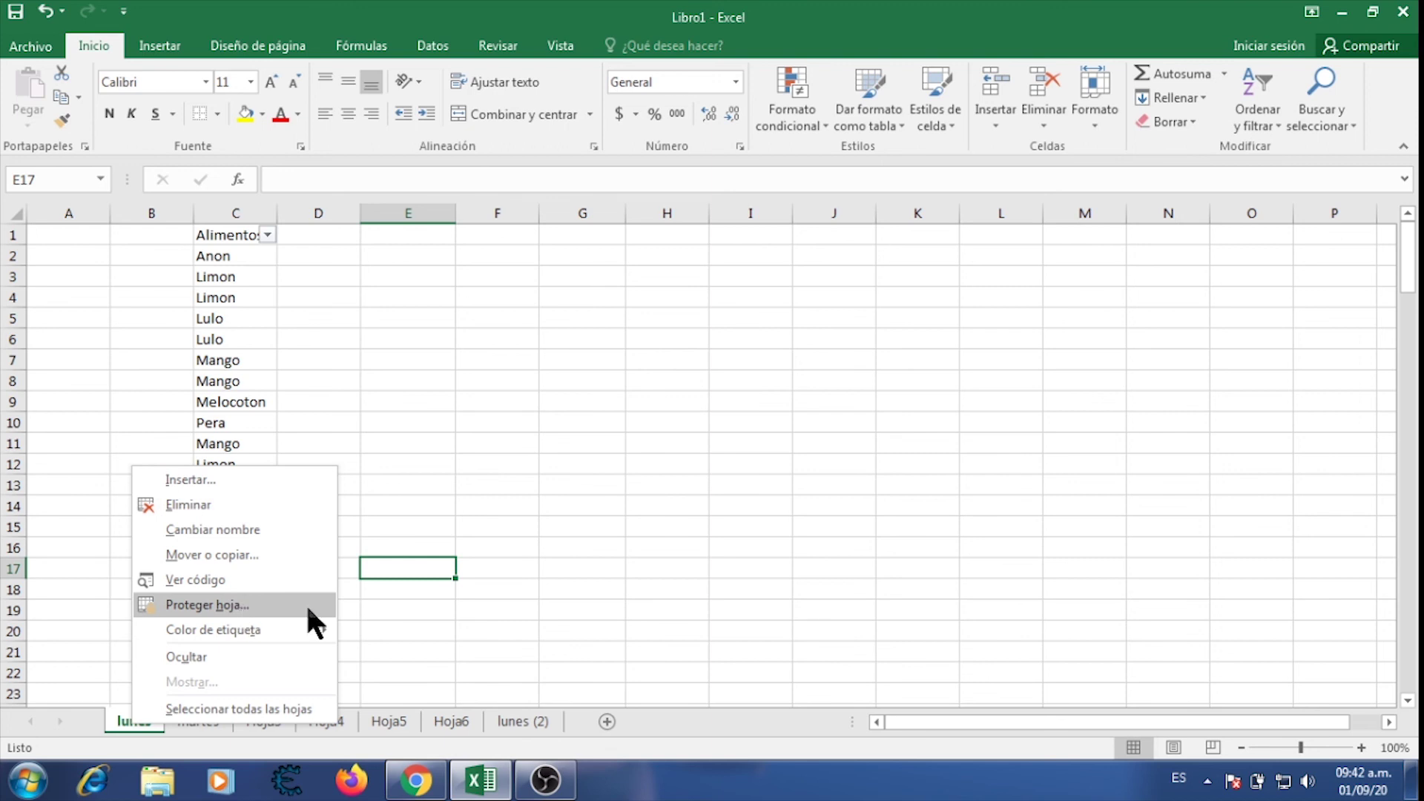
click(367, 662)
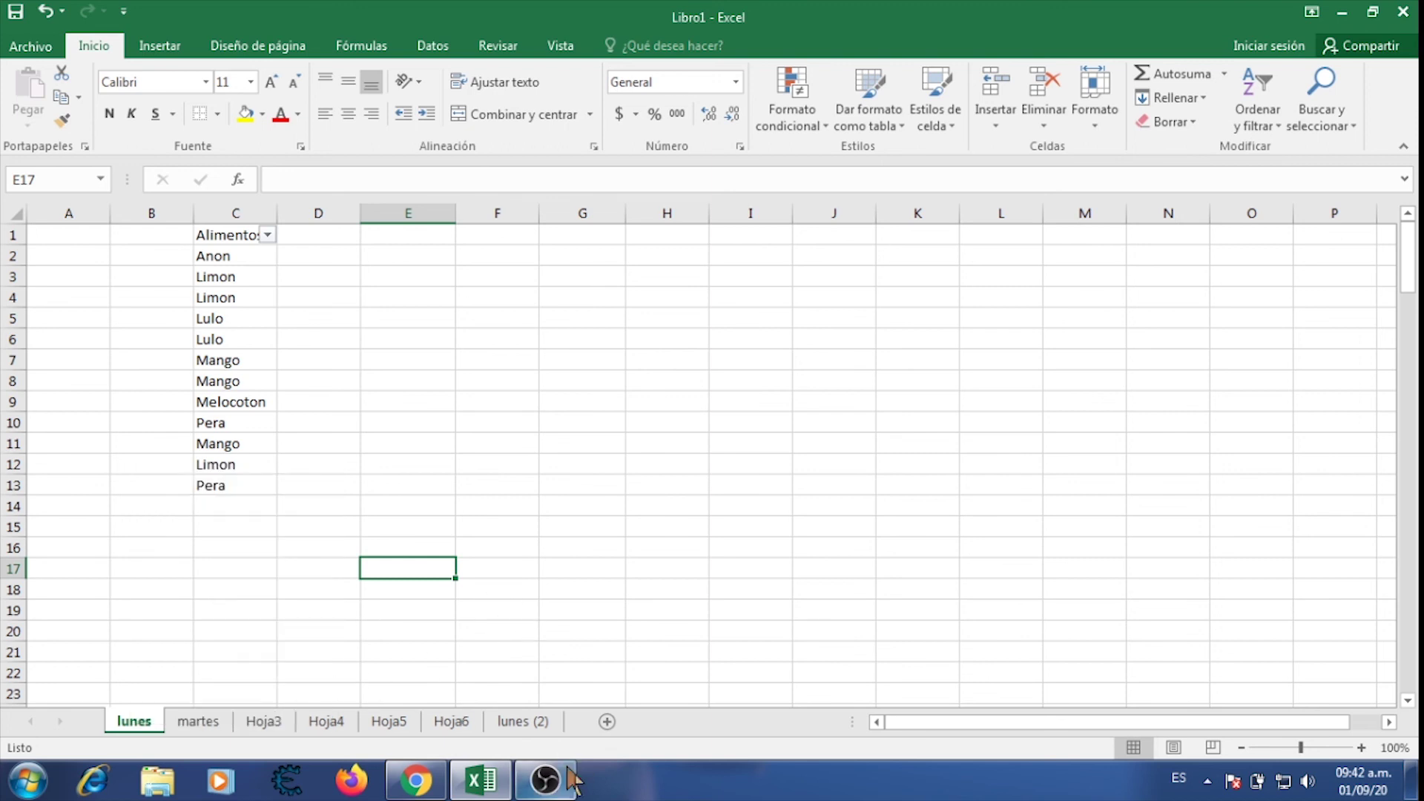
click(608, 449)
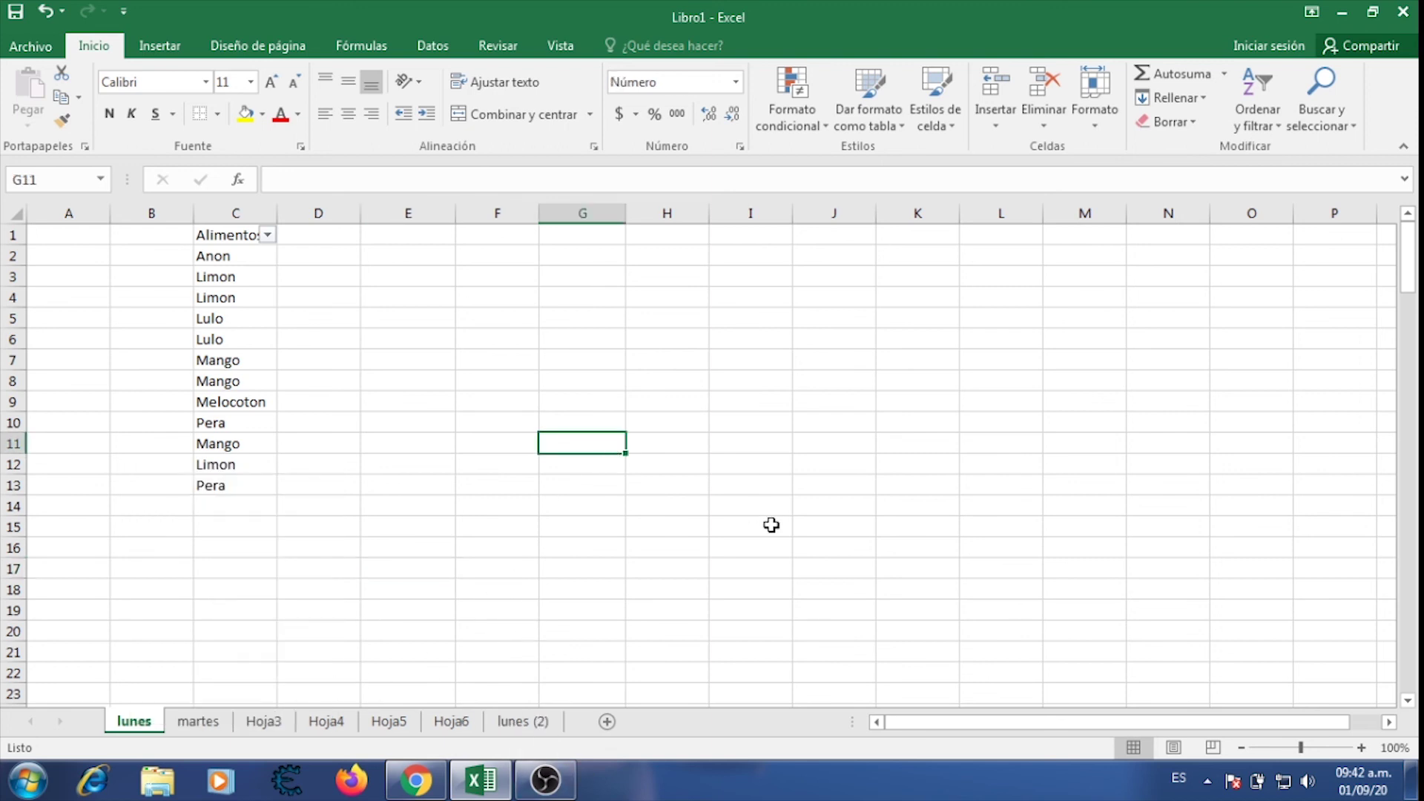